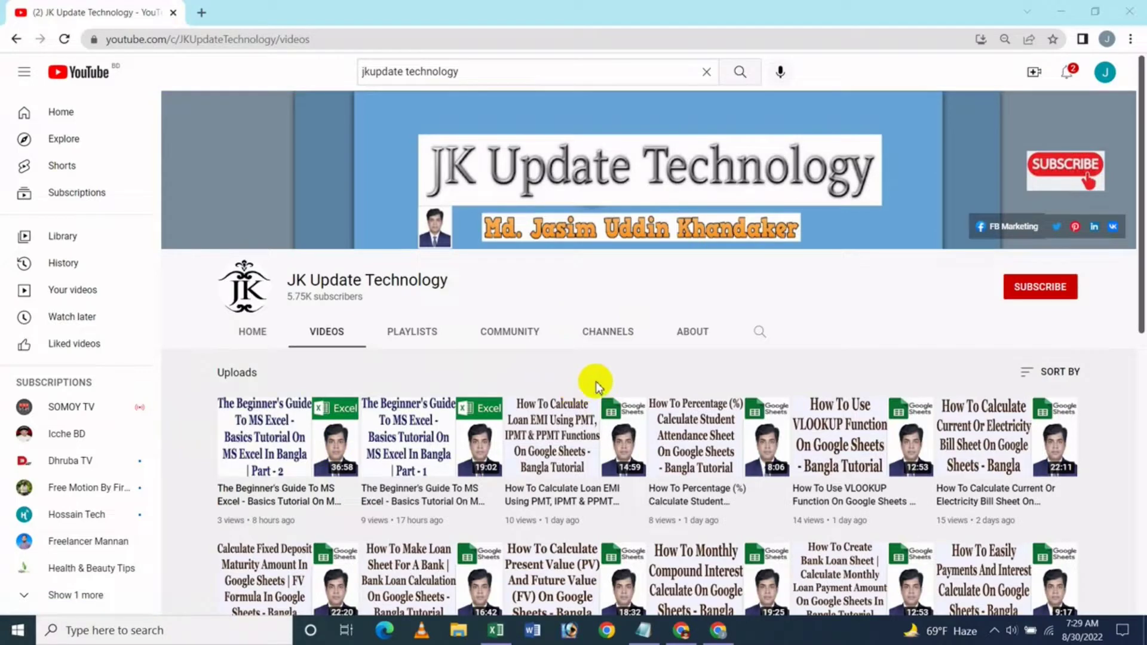
- Switch from Chrome to the blank Excel workbook using the taskbar icon
click(504, 635)
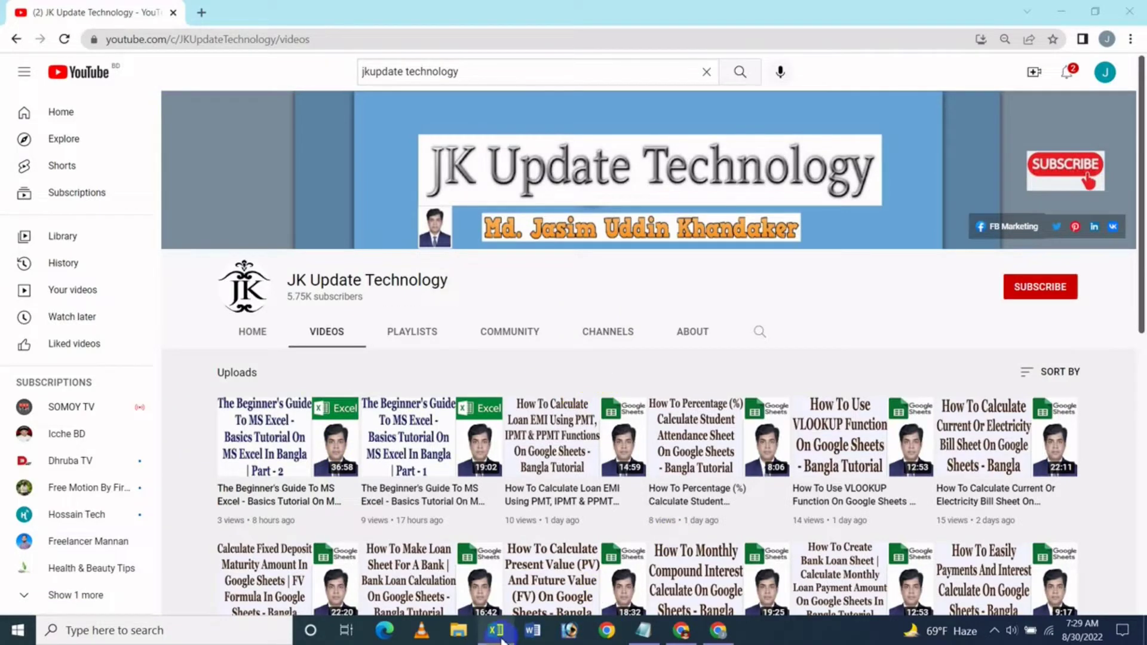
- Enter a sample name in cell E5
click(406, 348)
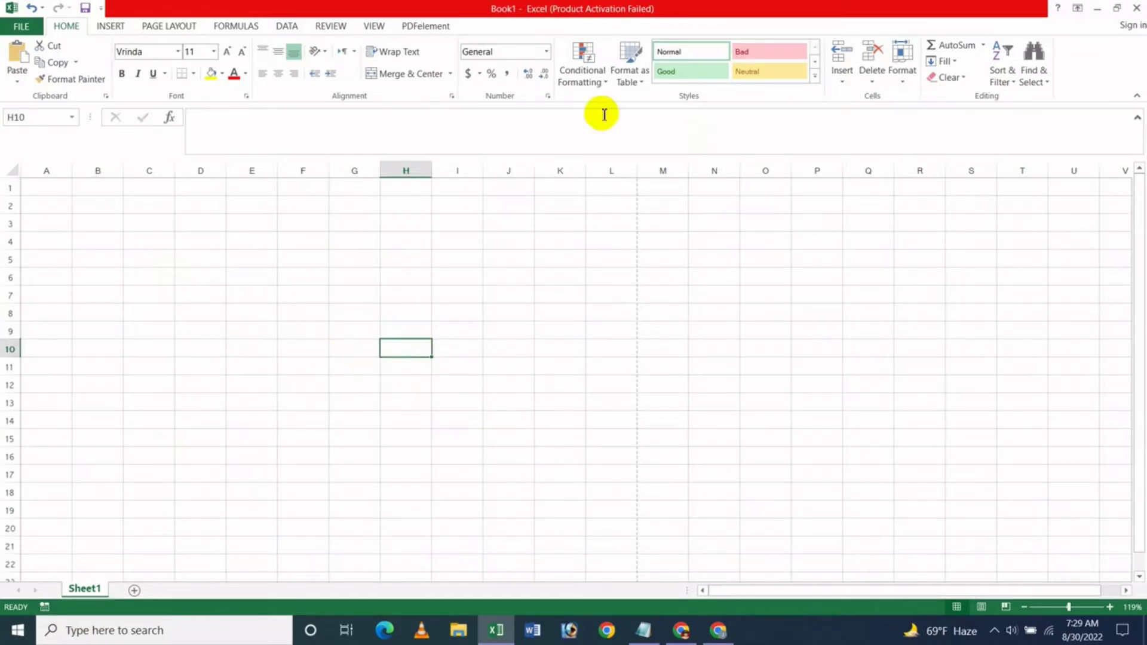
click(302, 314)
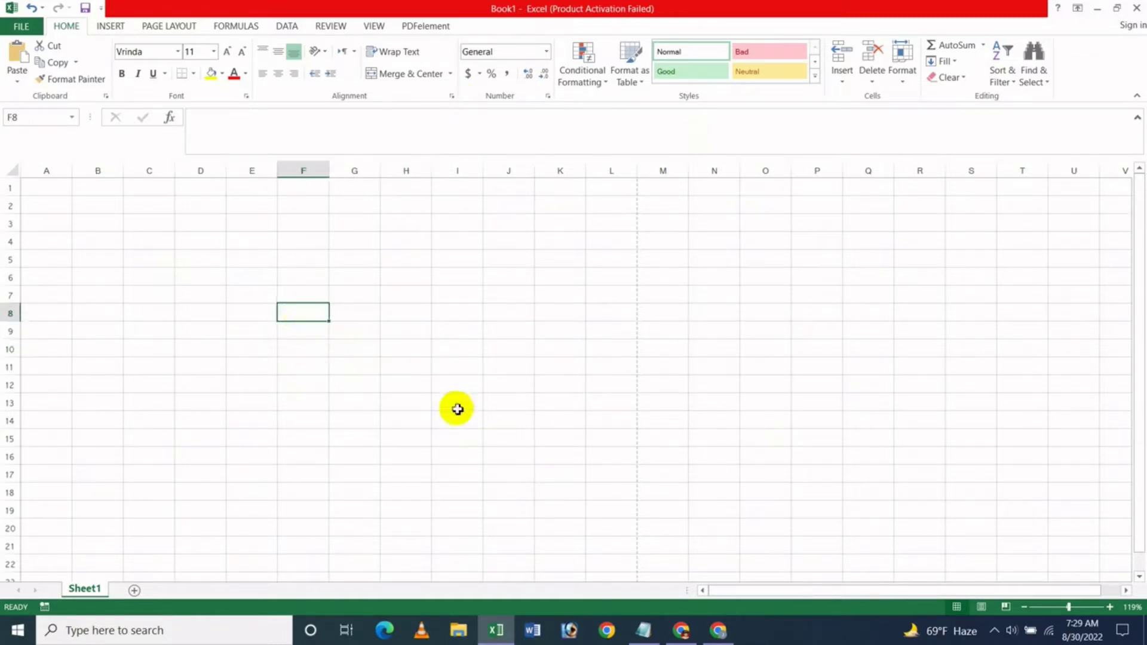
click(308, 364)
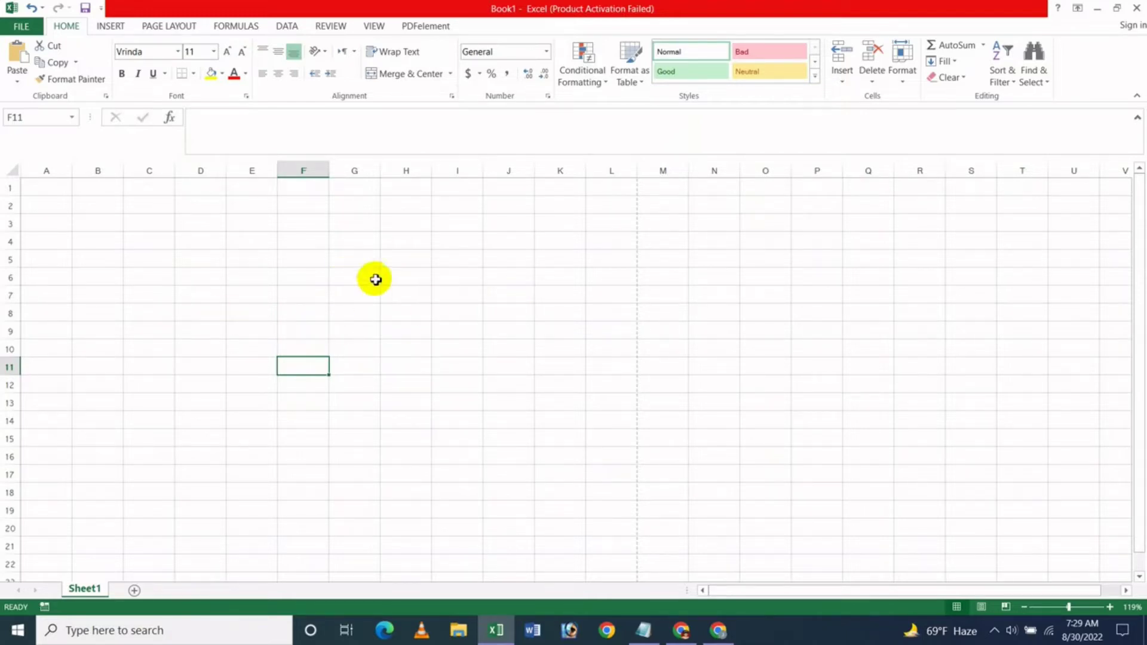
click(248, 260)
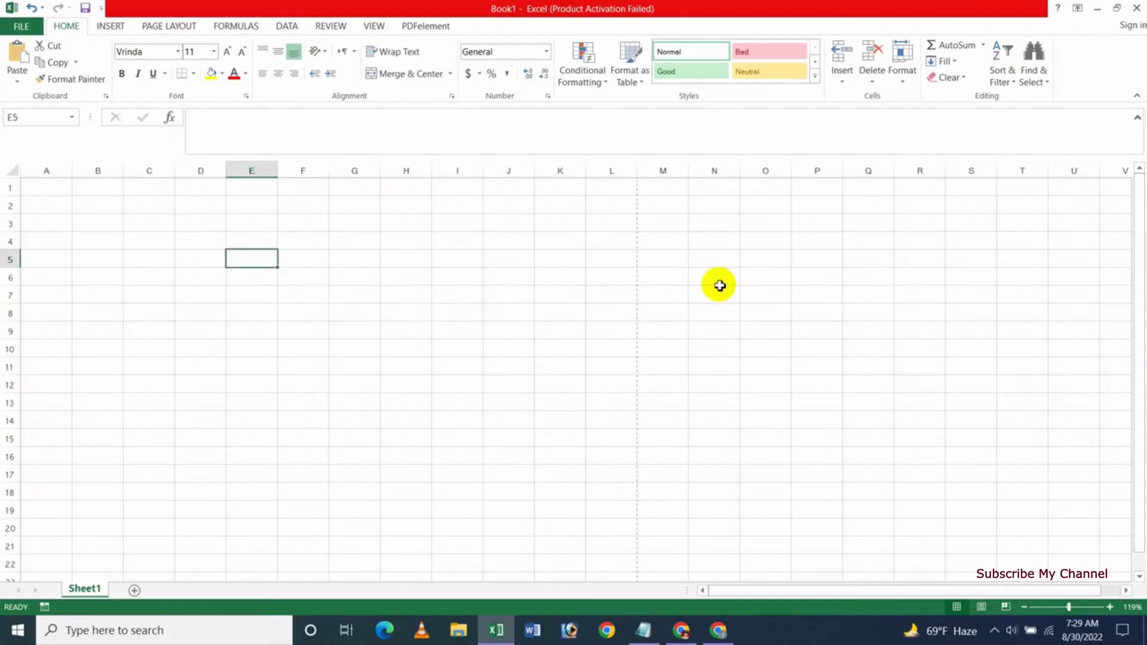
text(ja)
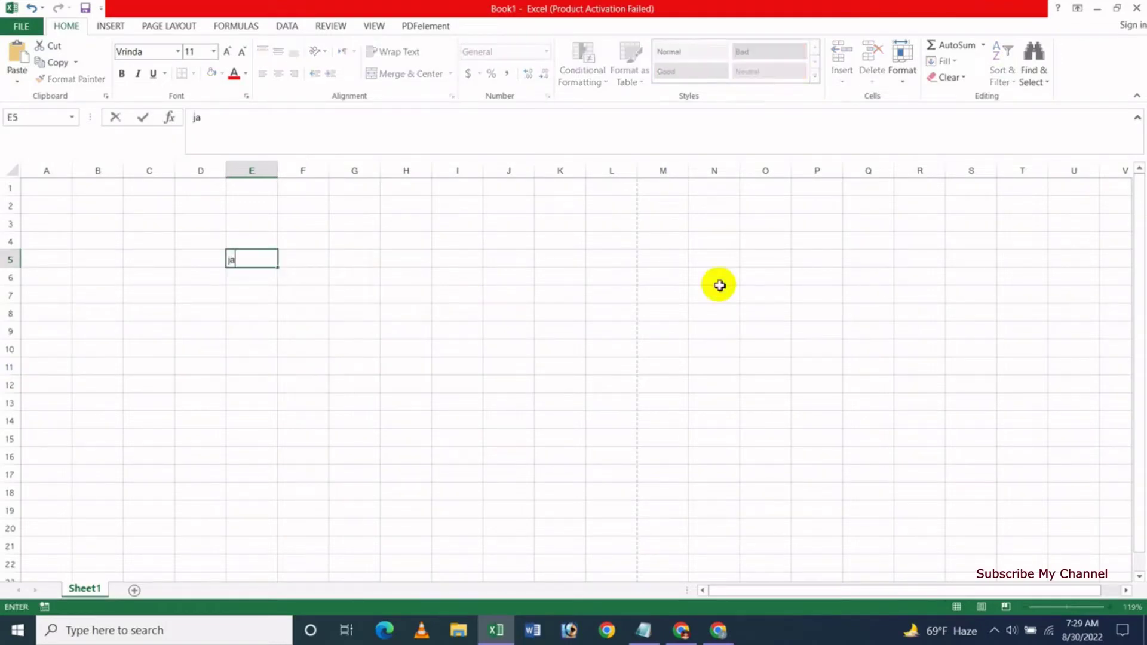
text(sim)
key(Tab)
key(Left)
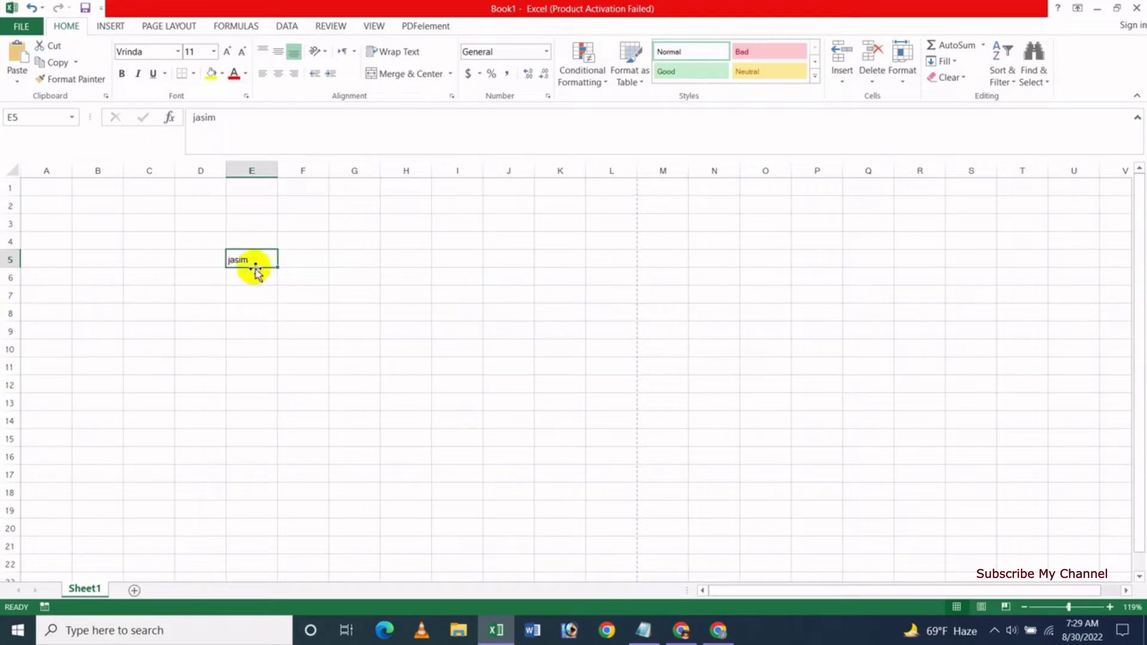
- Fill the name down to E16 and across to column J, covering E5:J16
drag(277, 267, 273, 461)
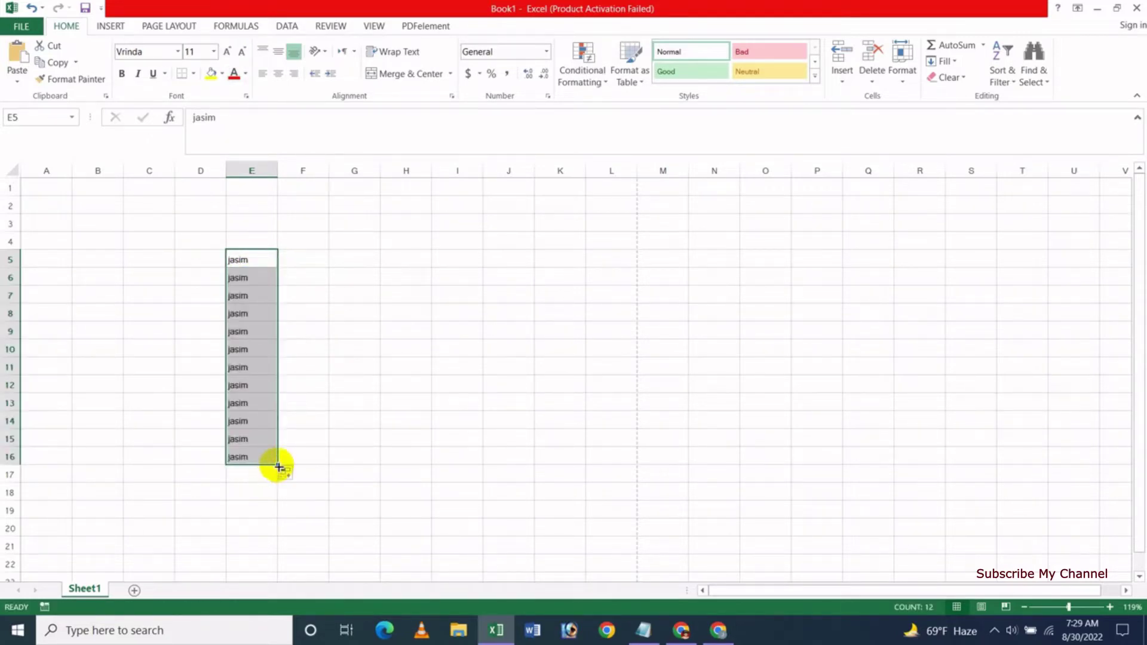
drag(279, 467, 556, 464)
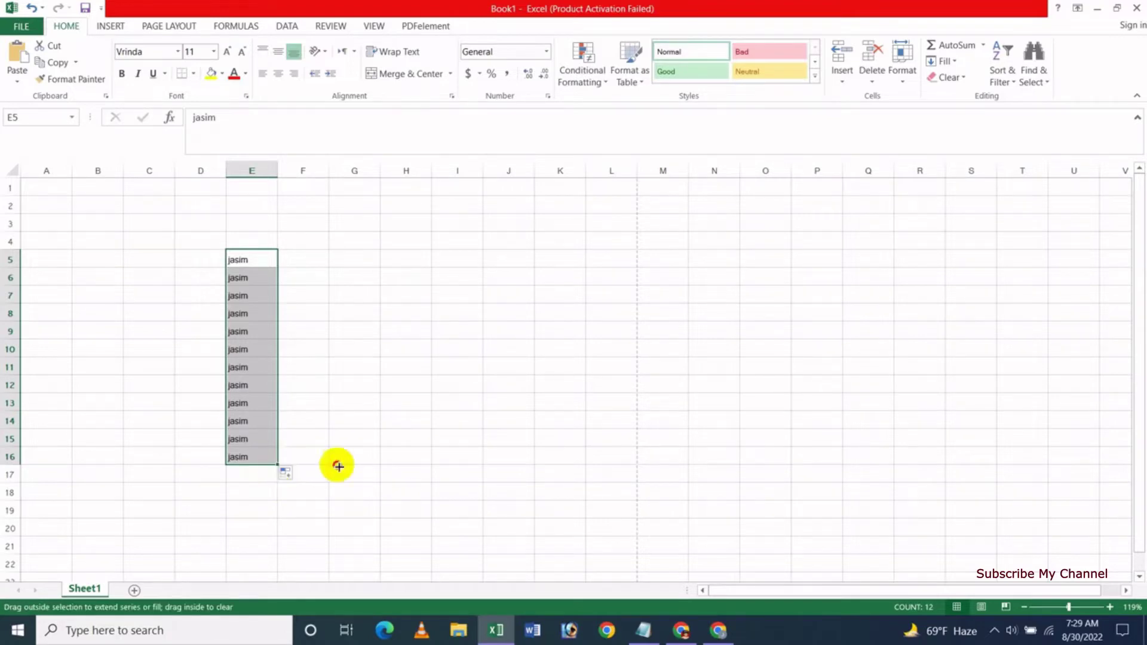
click(641, 377)
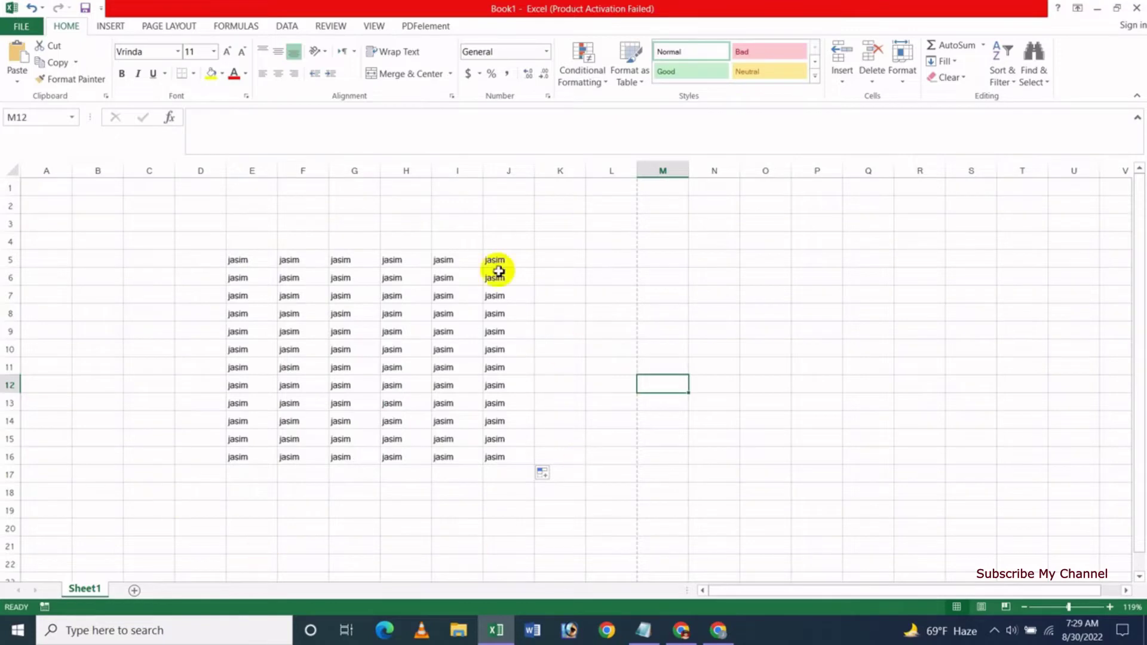
click(290, 368)
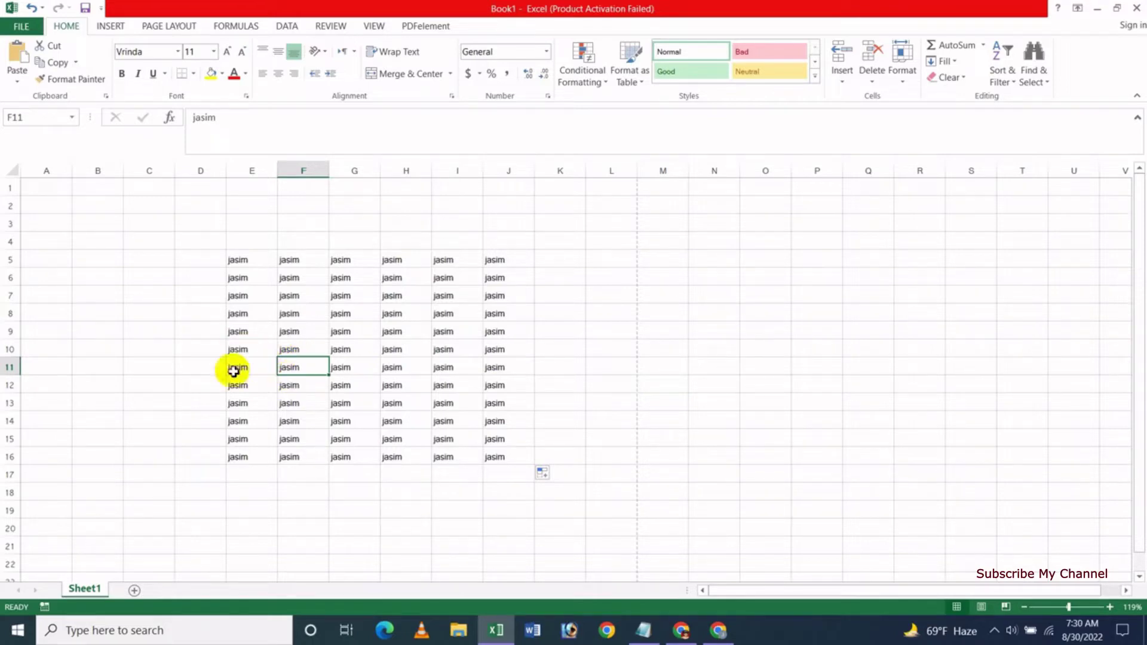
- Add a new sheet and enter 54456456 in cell F7
click(135, 590)
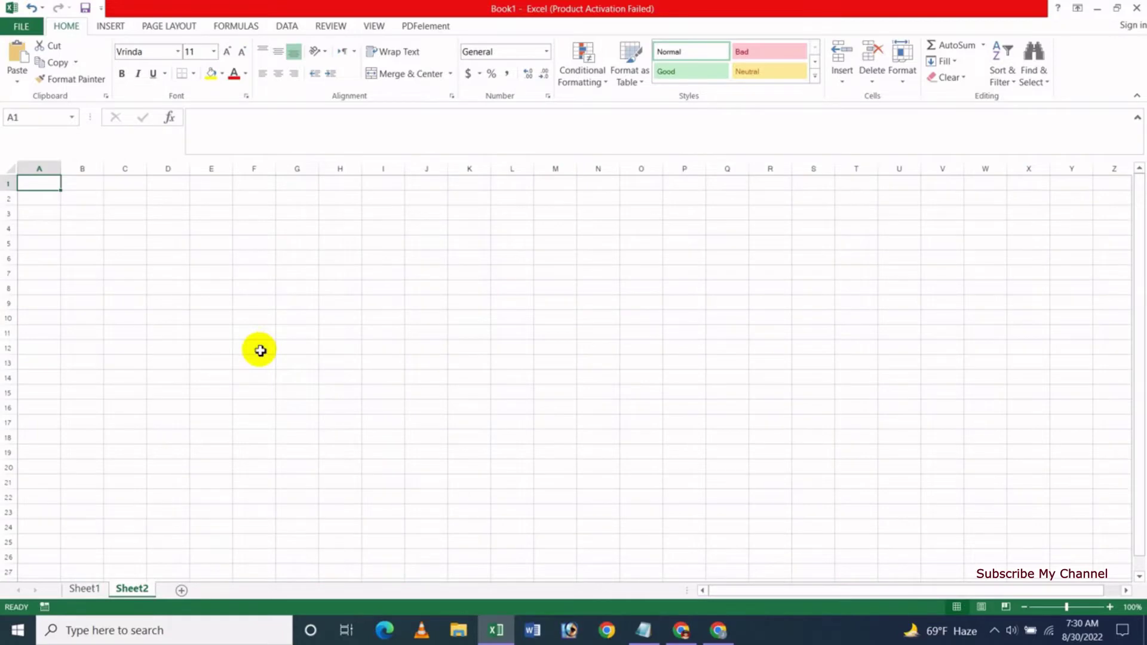
click(255, 274)
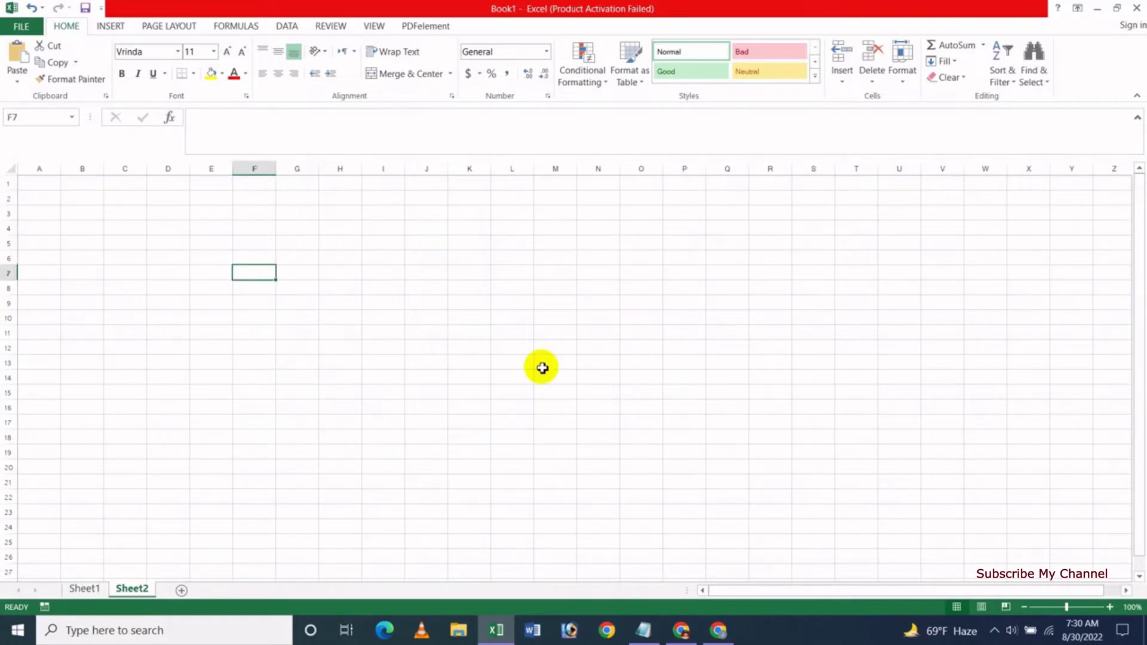
text(54456456)
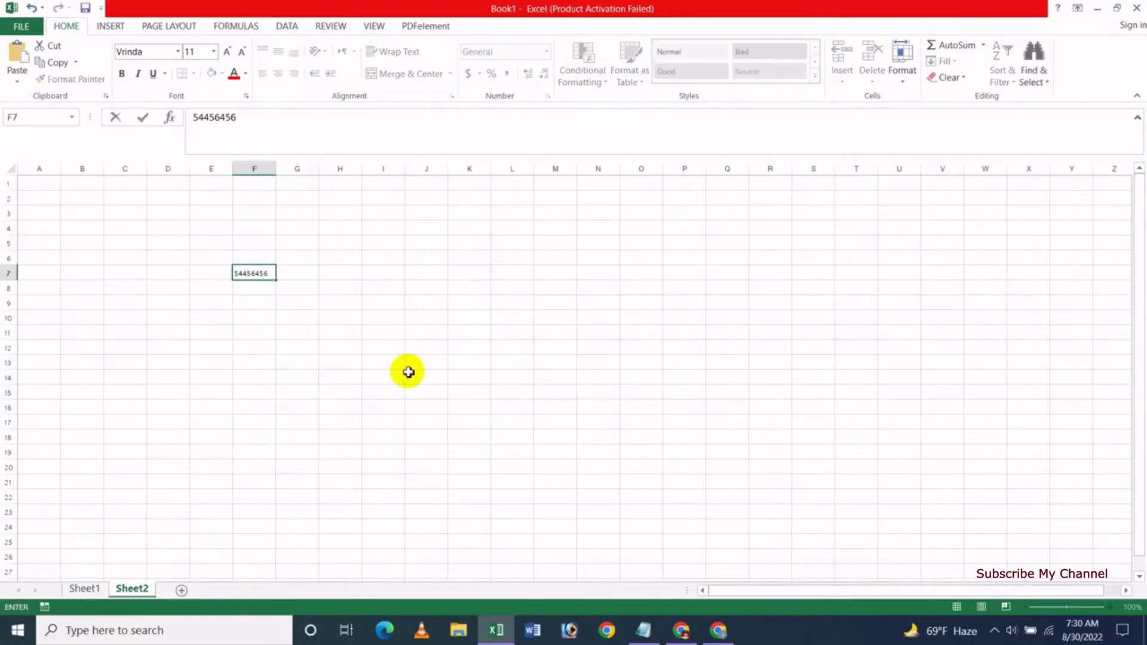
click(382, 365)
click(266, 276)
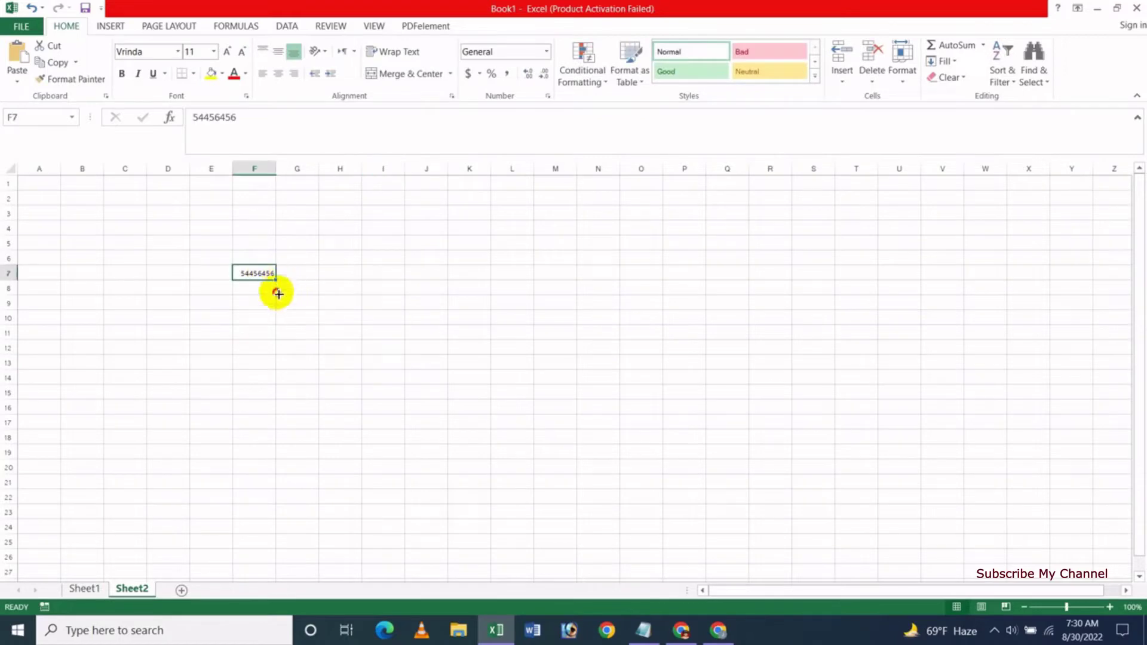
- Fill 54456456 down to F21 and across to column J, then return to Sheet1
mouse_move(275, 279)
mouse_down()
mouse_move(303, 425)
mouse_move(284, 457)
mouse_move(461, 475)
mouse_up()
click(598, 406)
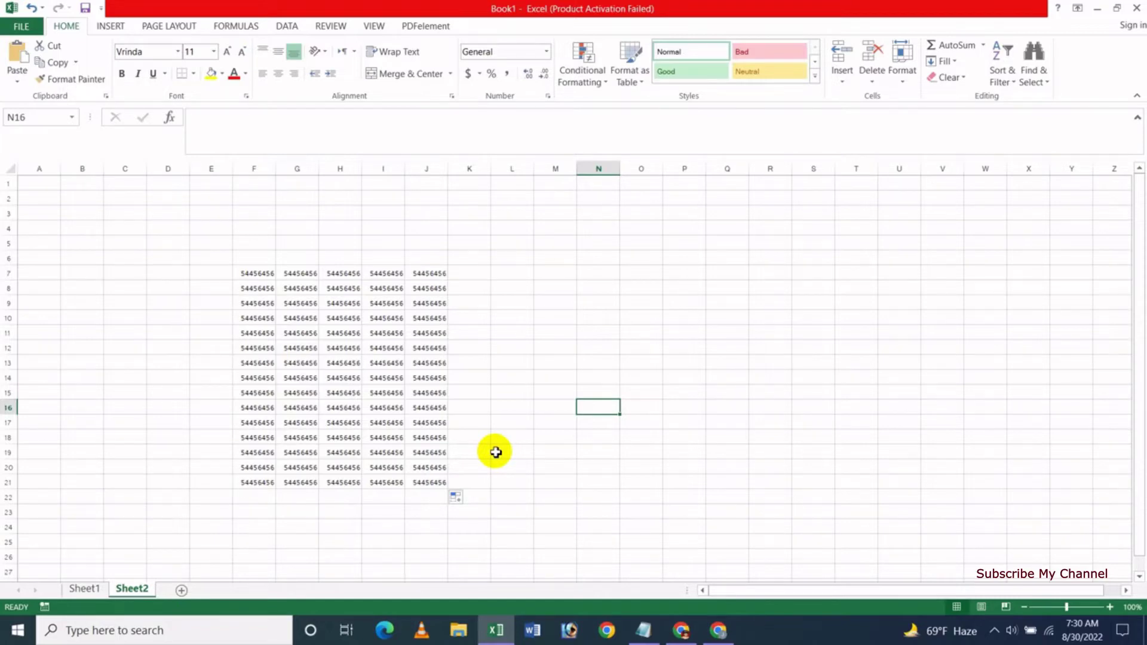
click(84, 588)
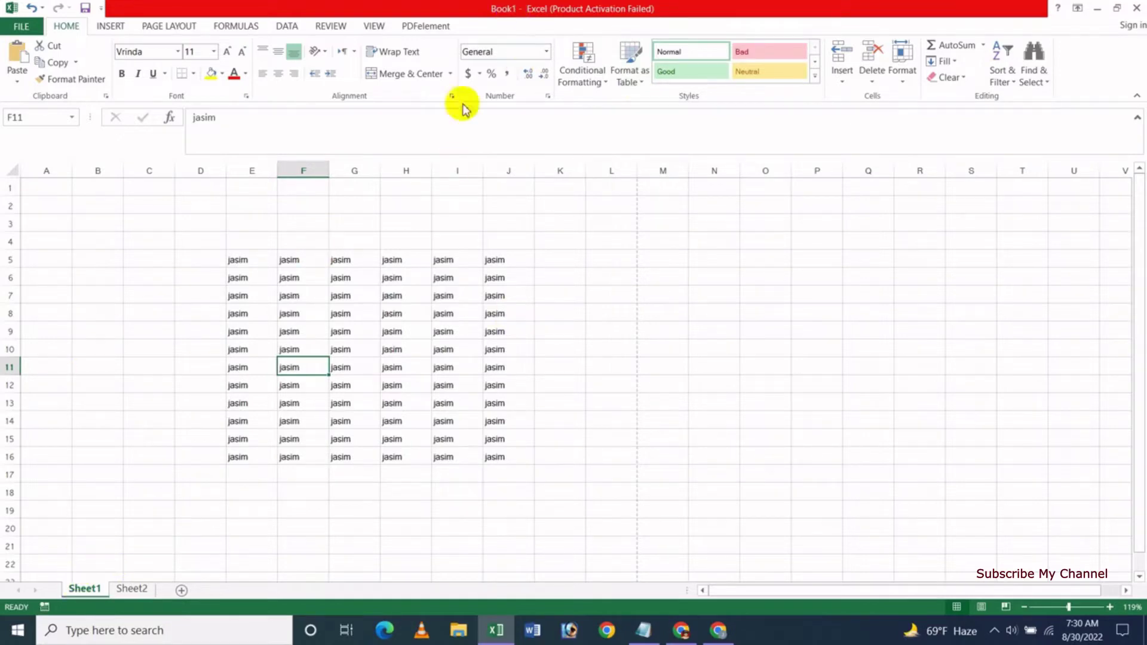
- Review Sheet2 and Sheet1, then start saving Book1 from the Quick Access Save button
click(138, 591)
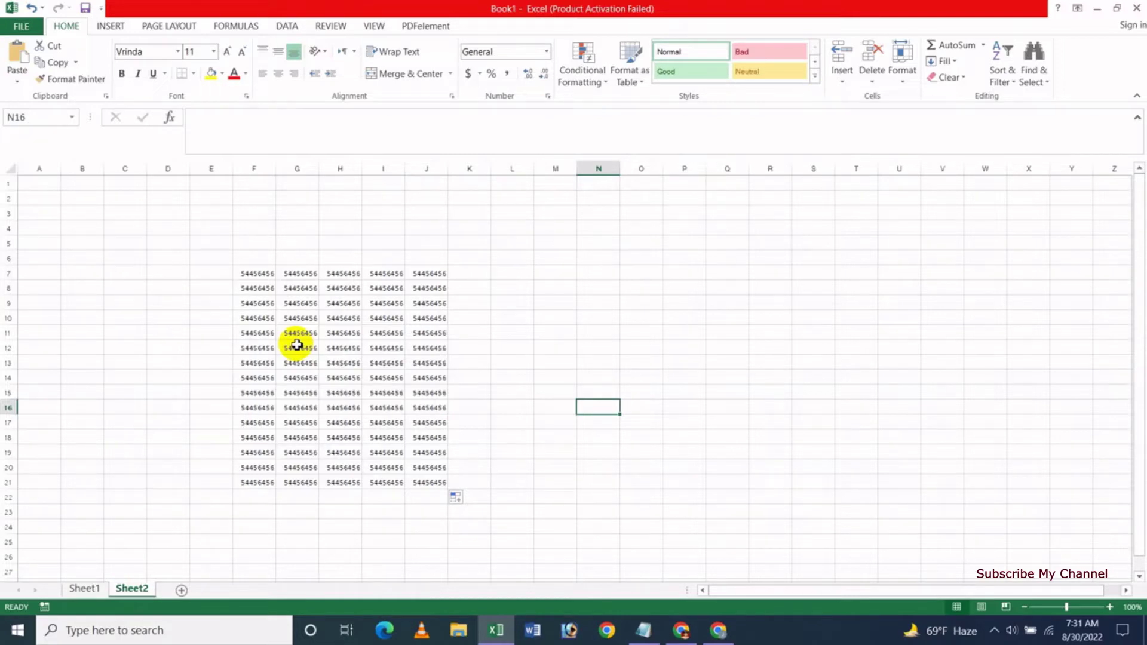
click(84, 588)
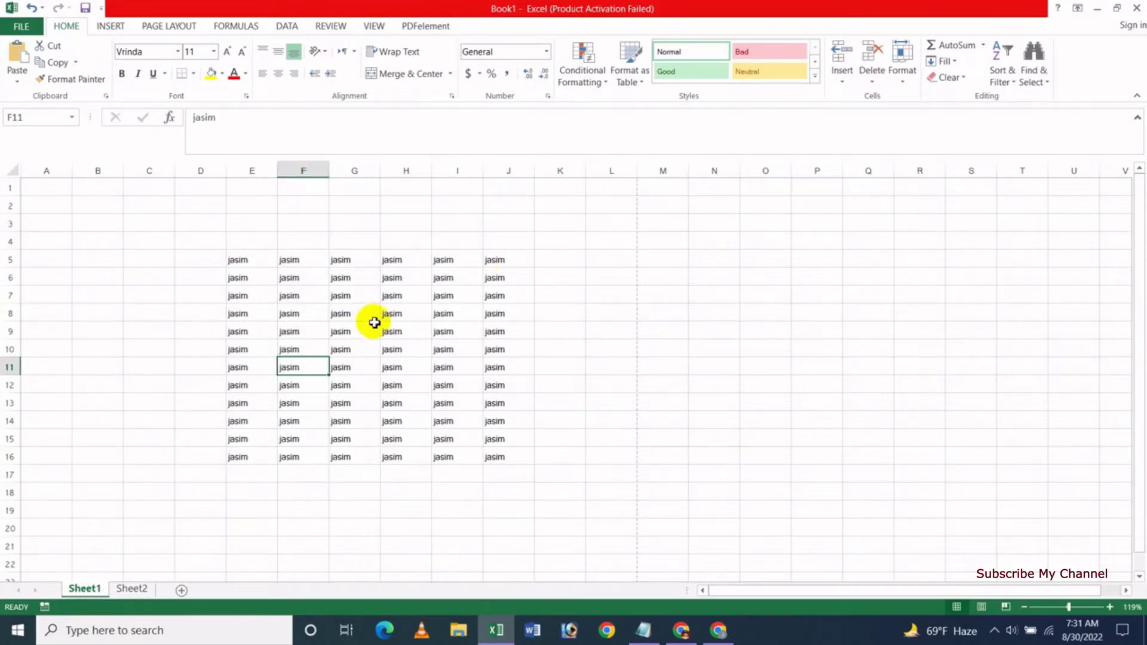
click(217, 347)
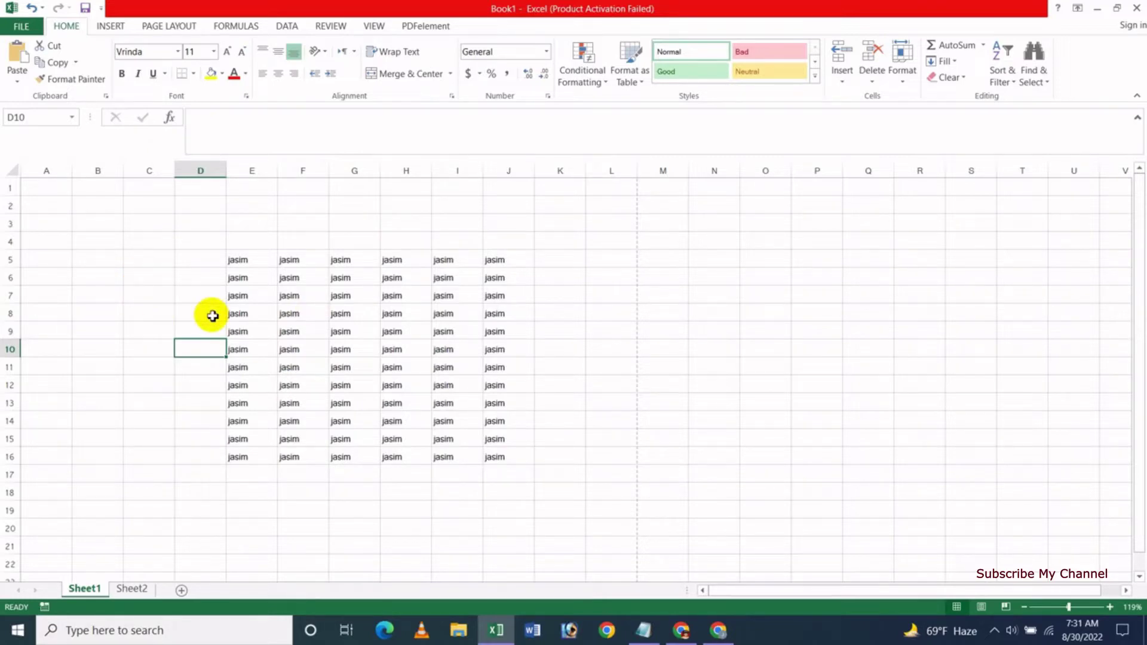
click(85, 8)
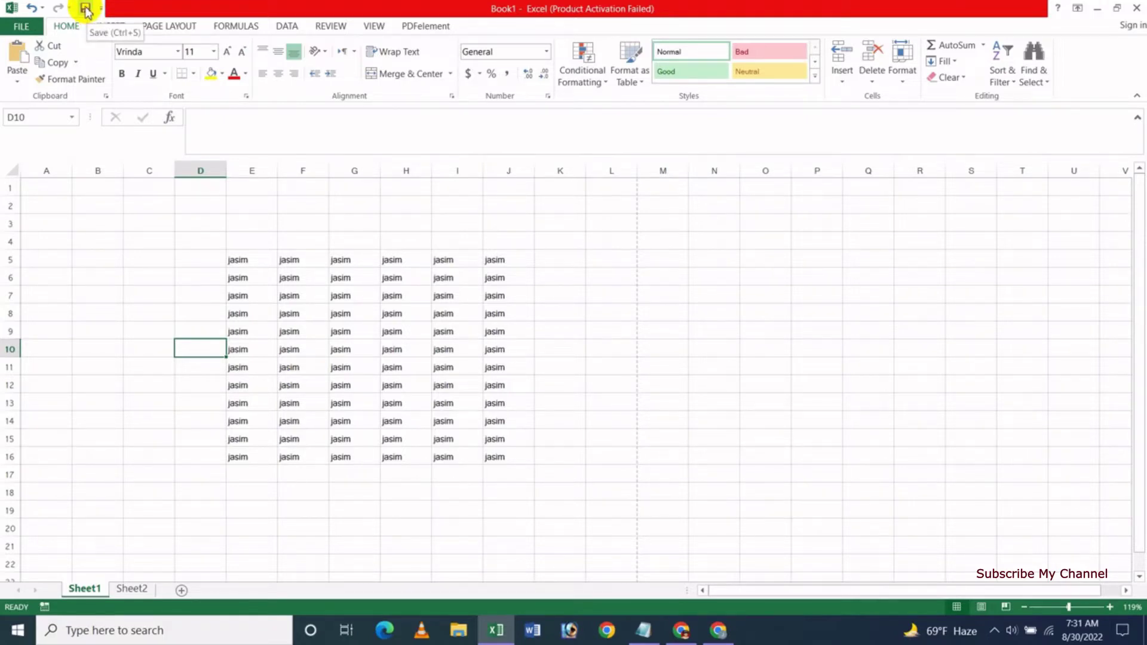
click(85, 8)
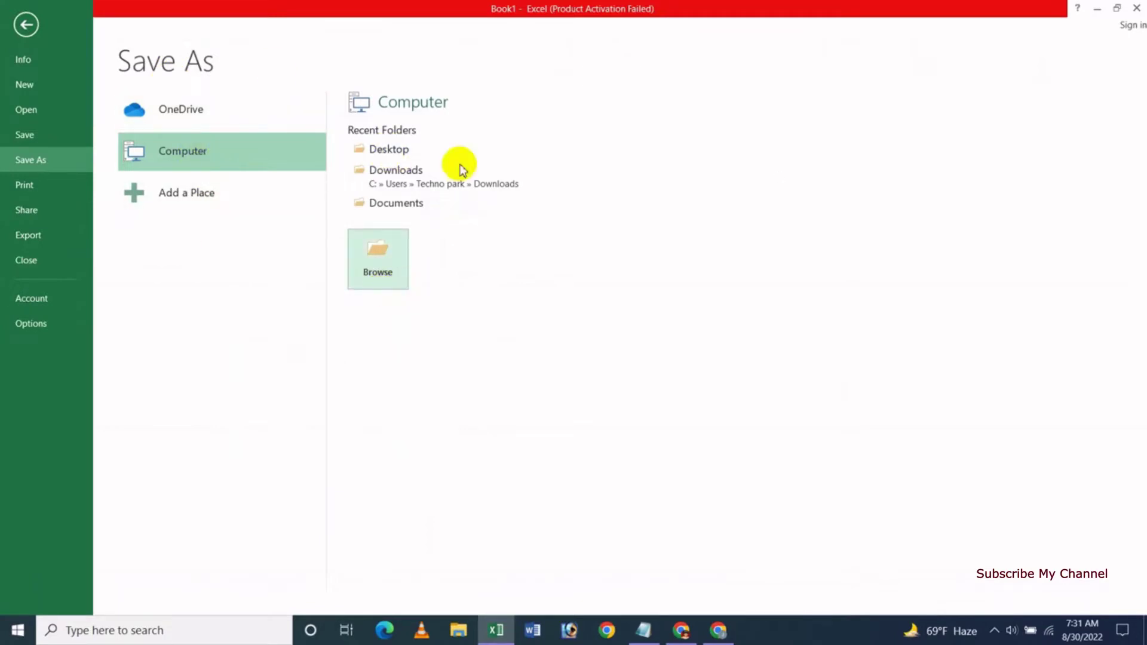
- Look through the OneDrive, Add a Place and Computer save locations
click(210, 109)
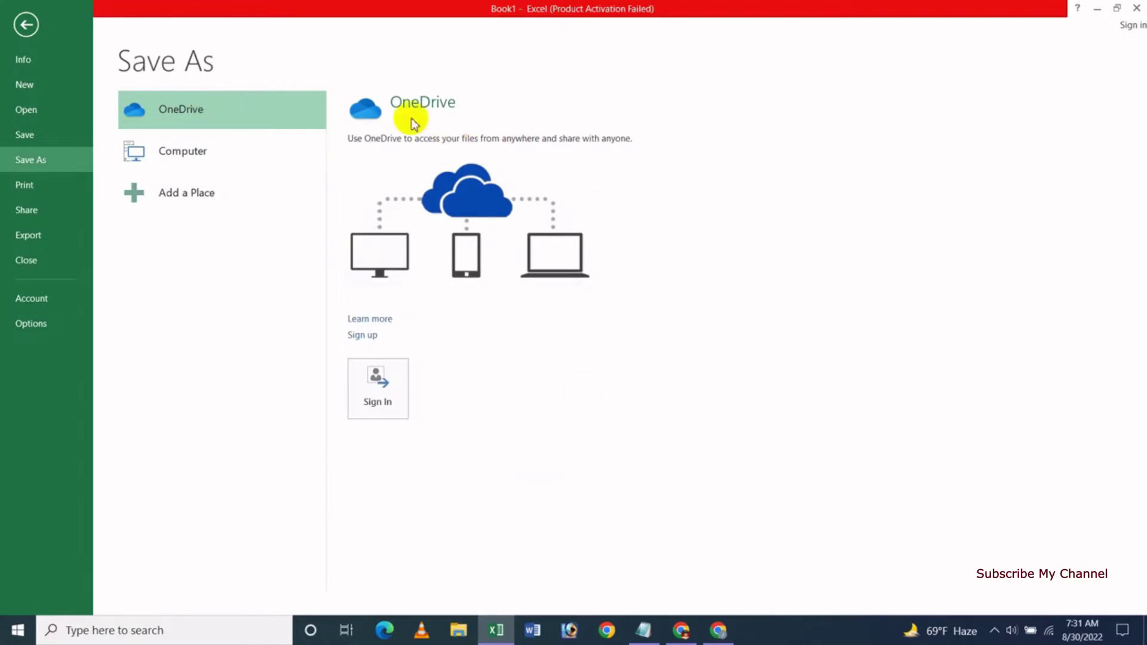
click(206, 191)
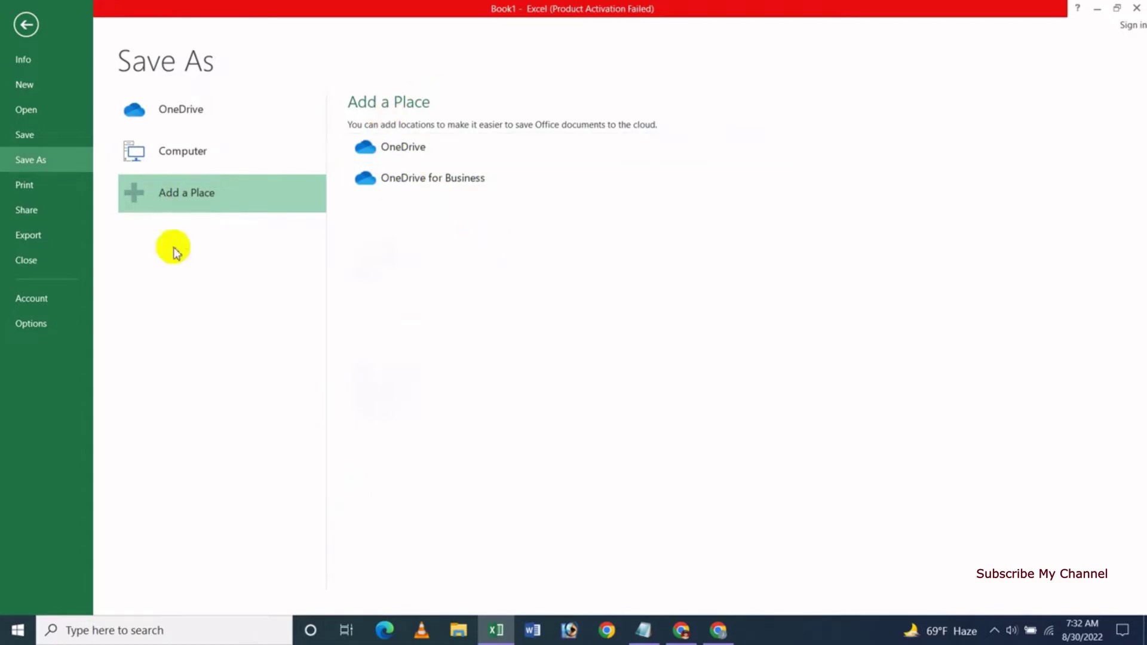
click(210, 120)
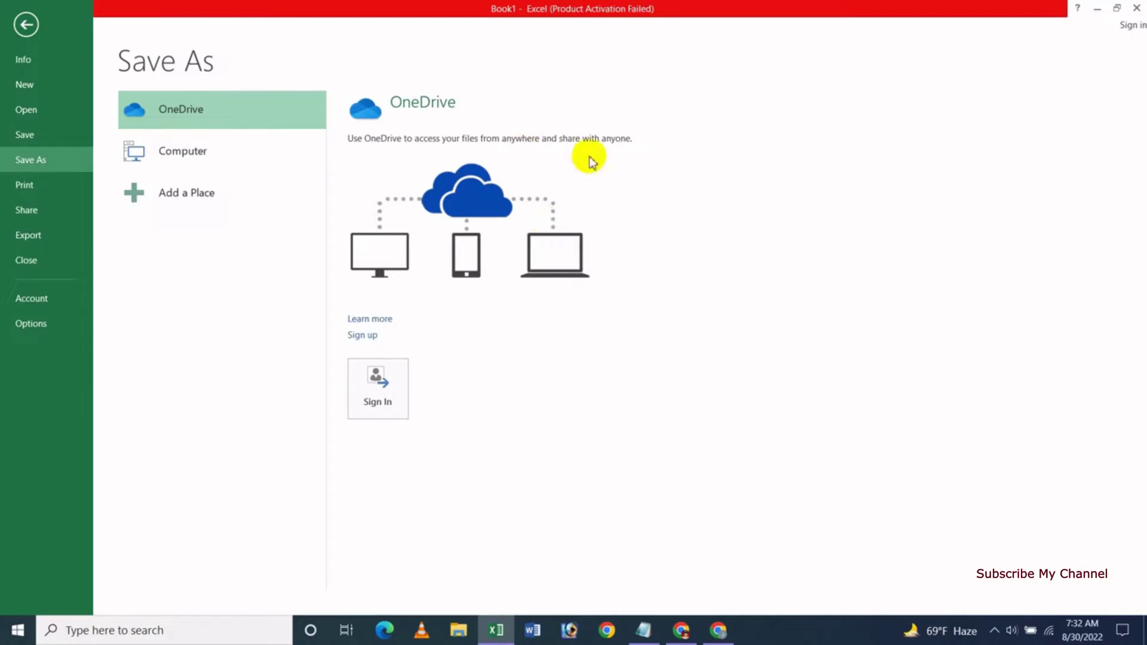
click(209, 160)
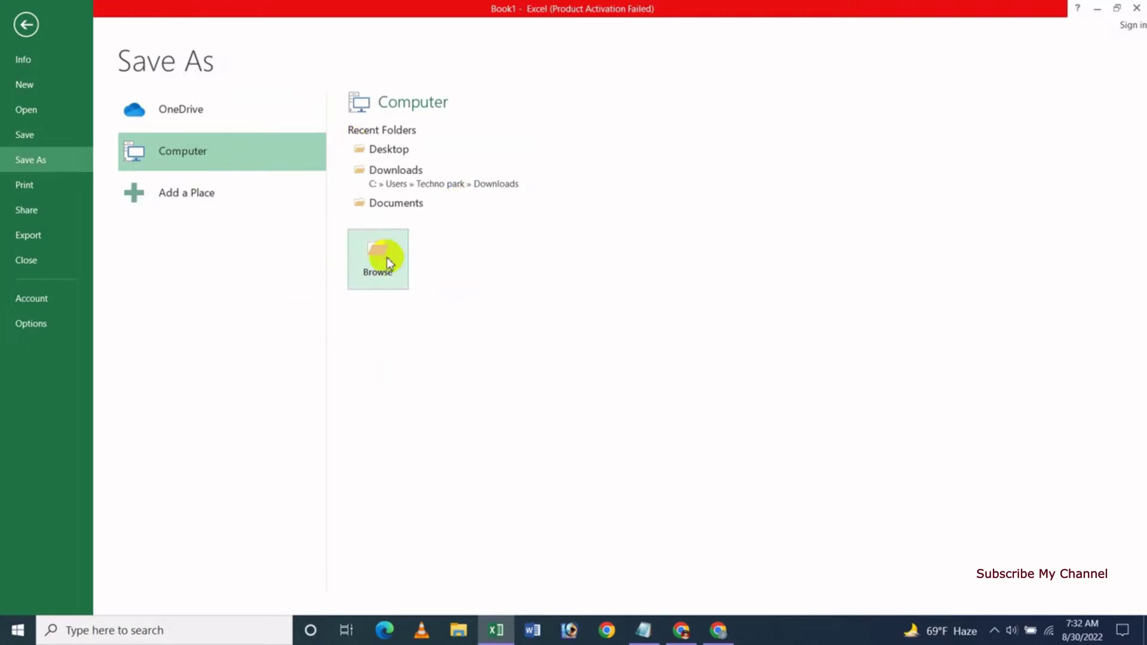
- Open the Browse dialog, cancel it, and return to the worksheet unsaved
click(378, 279)
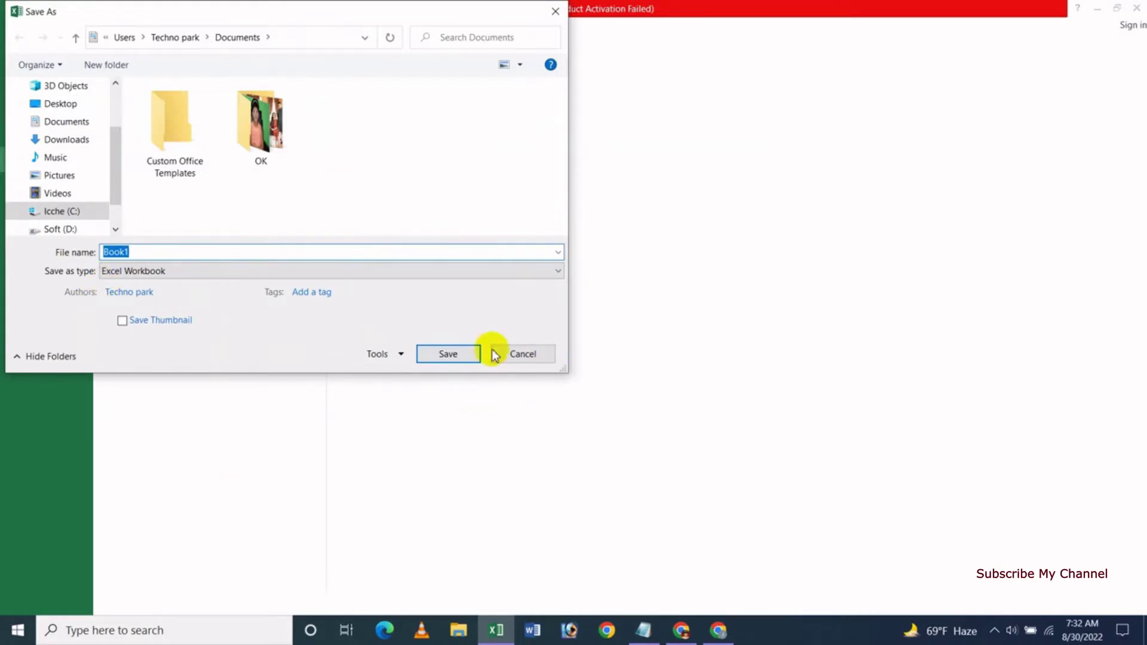
click(534, 353)
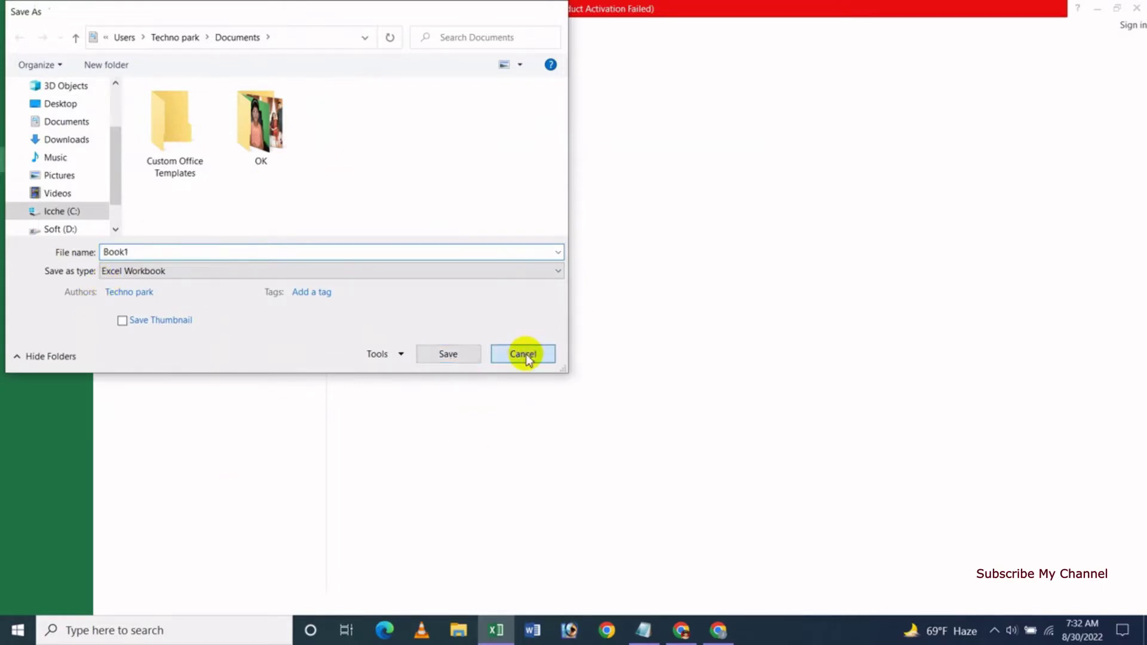
click(23, 27)
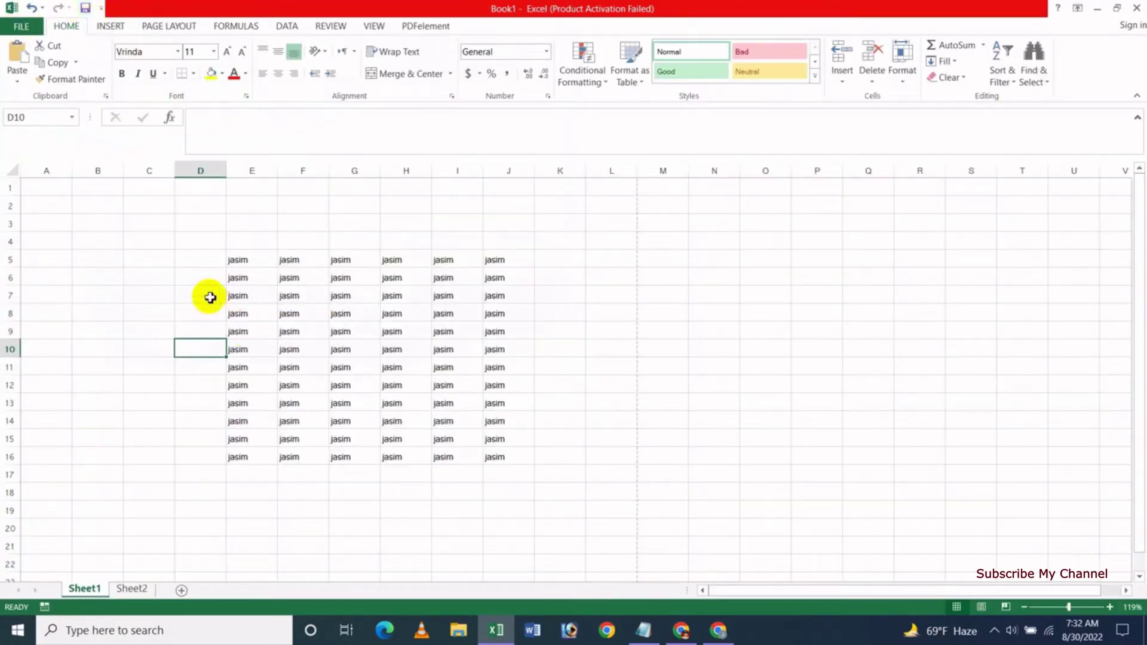
- Select G9 and bring up the Save As dialog for Book1 via File > Save > Computer > Browse
click(209, 294)
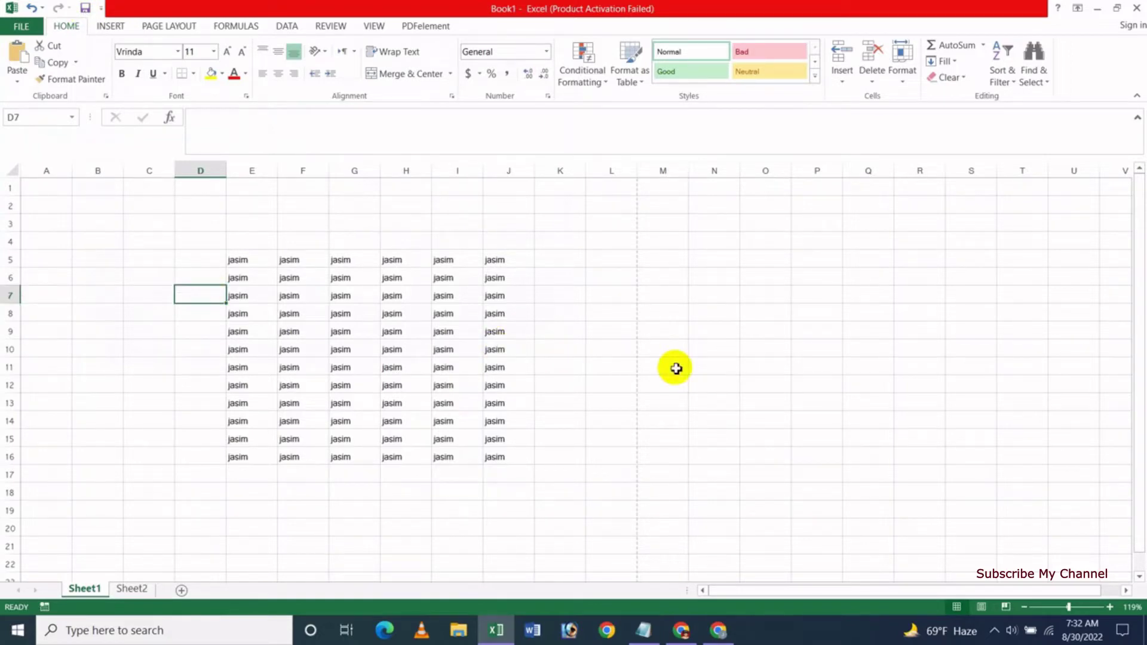
key(ctrl+s)
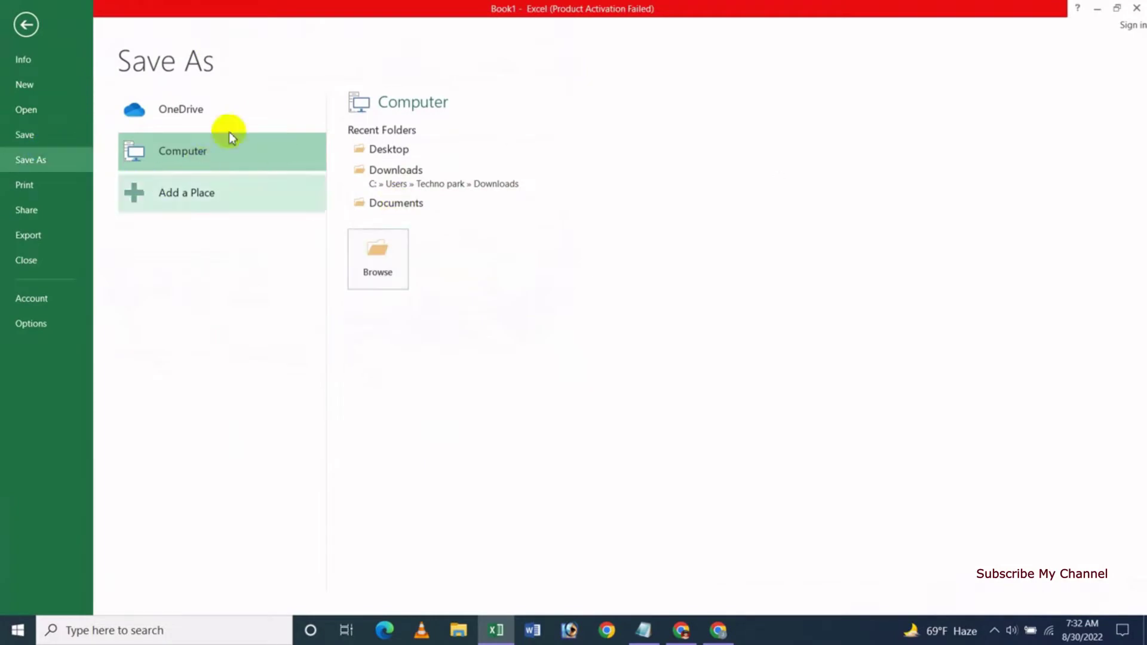
click(26, 24)
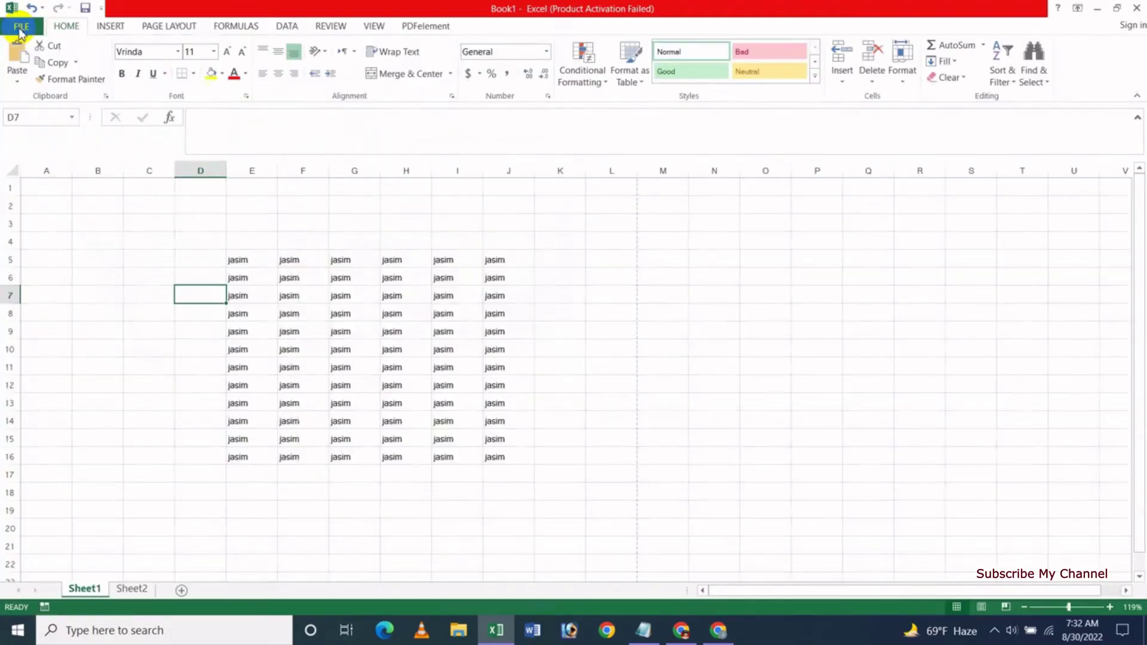
click(356, 328)
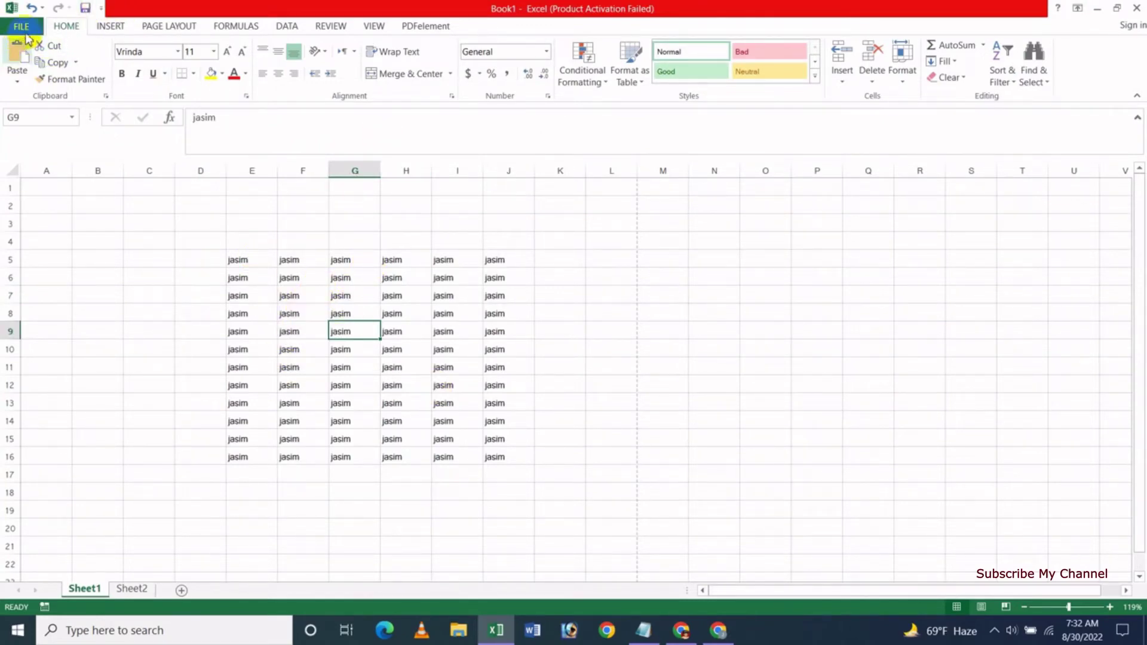
click(21, 26)
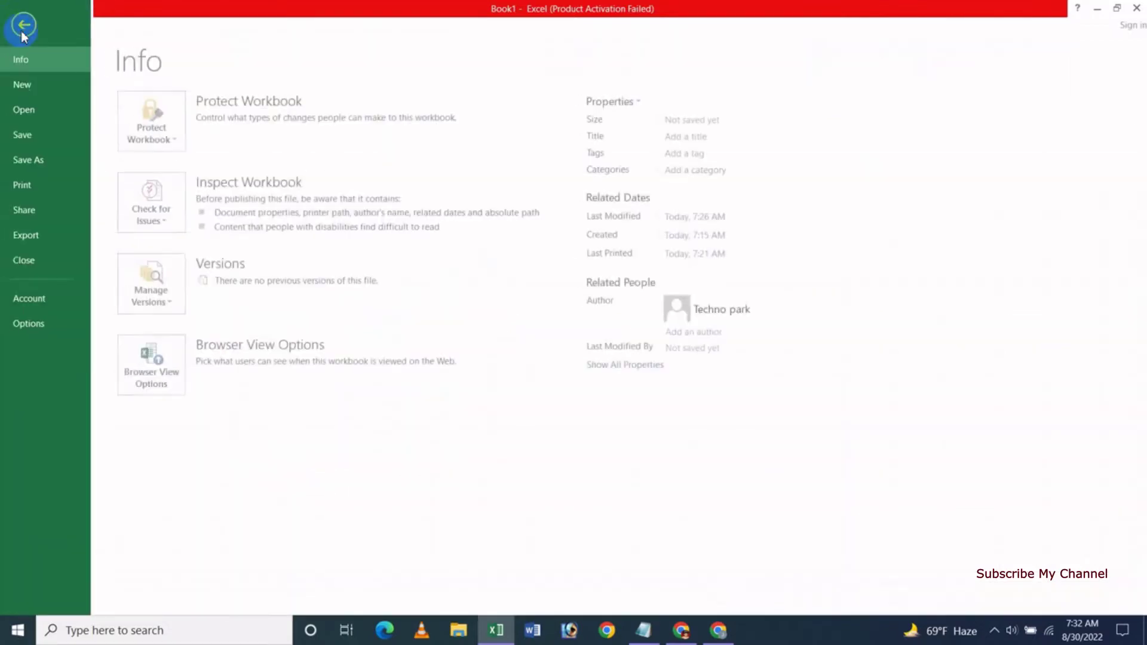
click(34, 136)
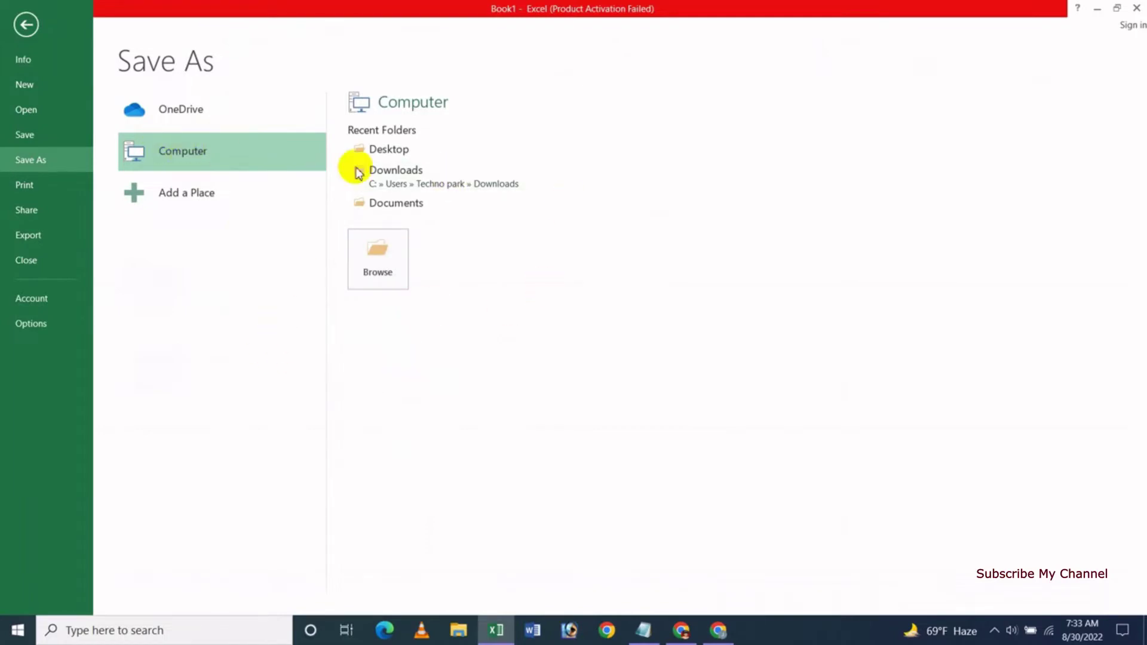
click(374, 278)
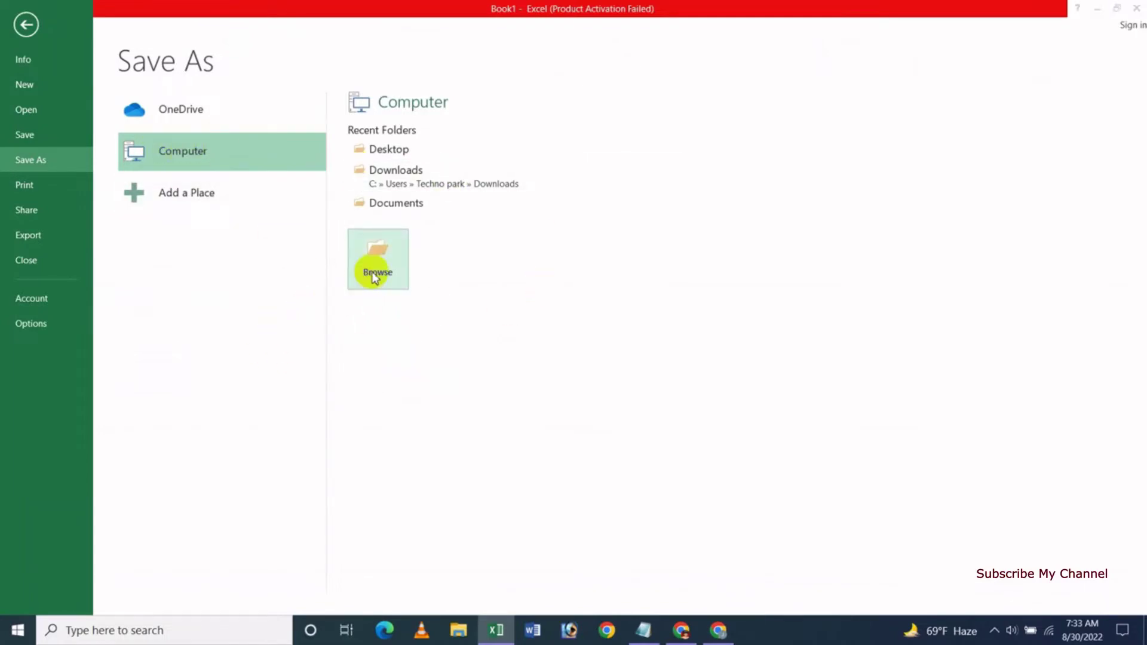
mouse_move(62, 156)
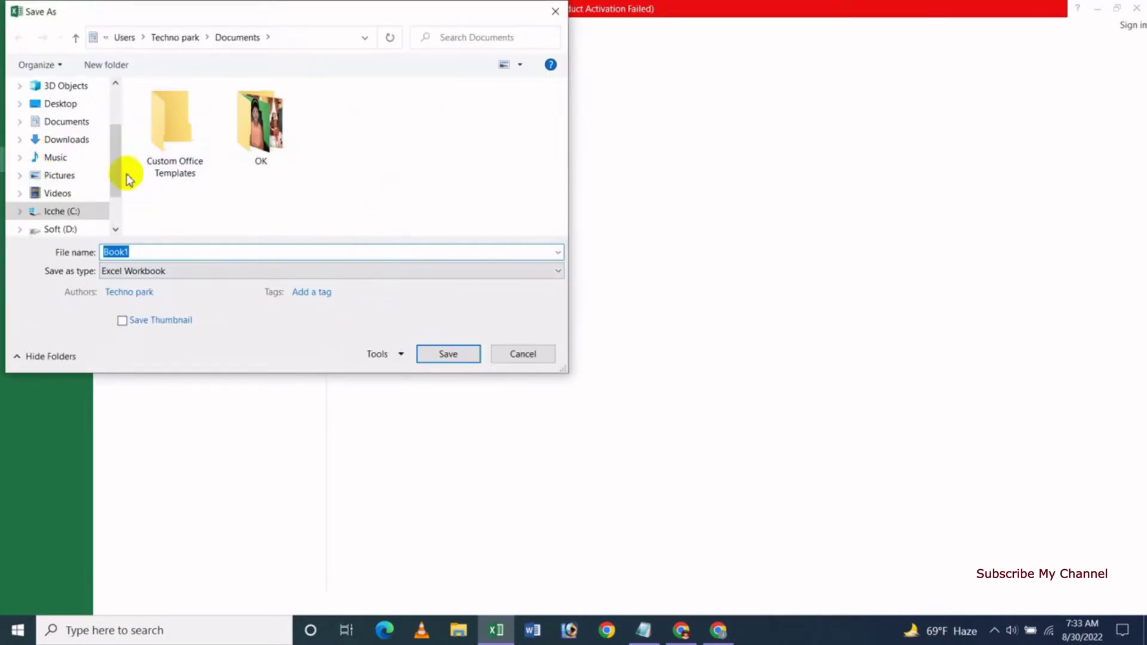
- Point the Save As dialog at Documents and replace the file name Book1 with Test
drag(114, 161, 115, 174)
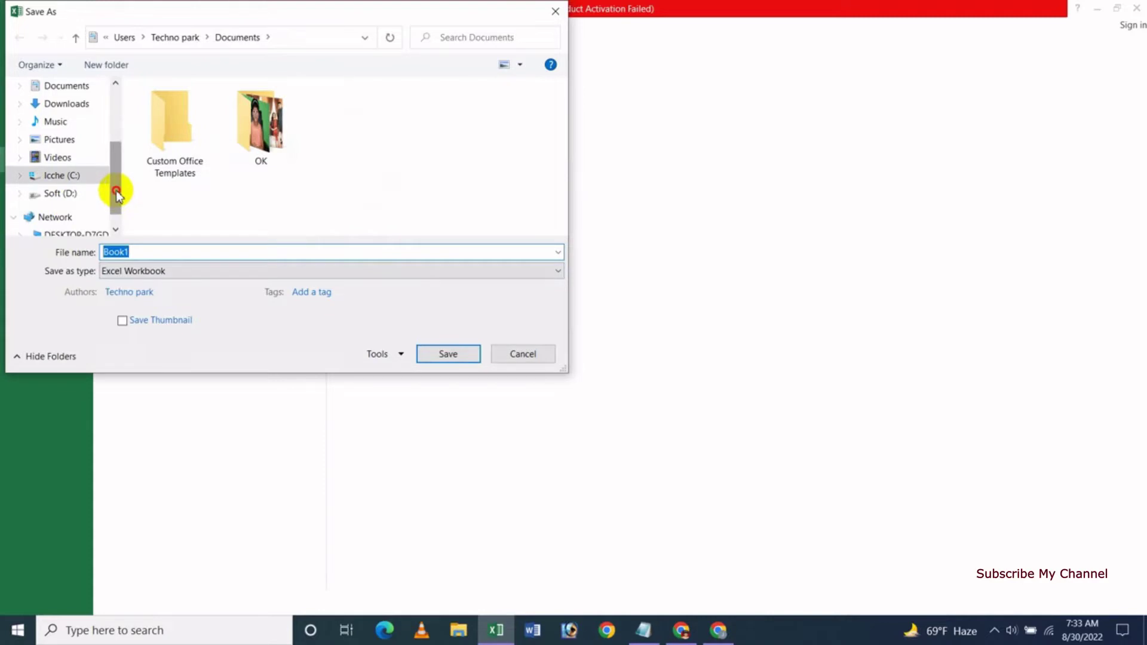
drag(117, 188, 116, 181)
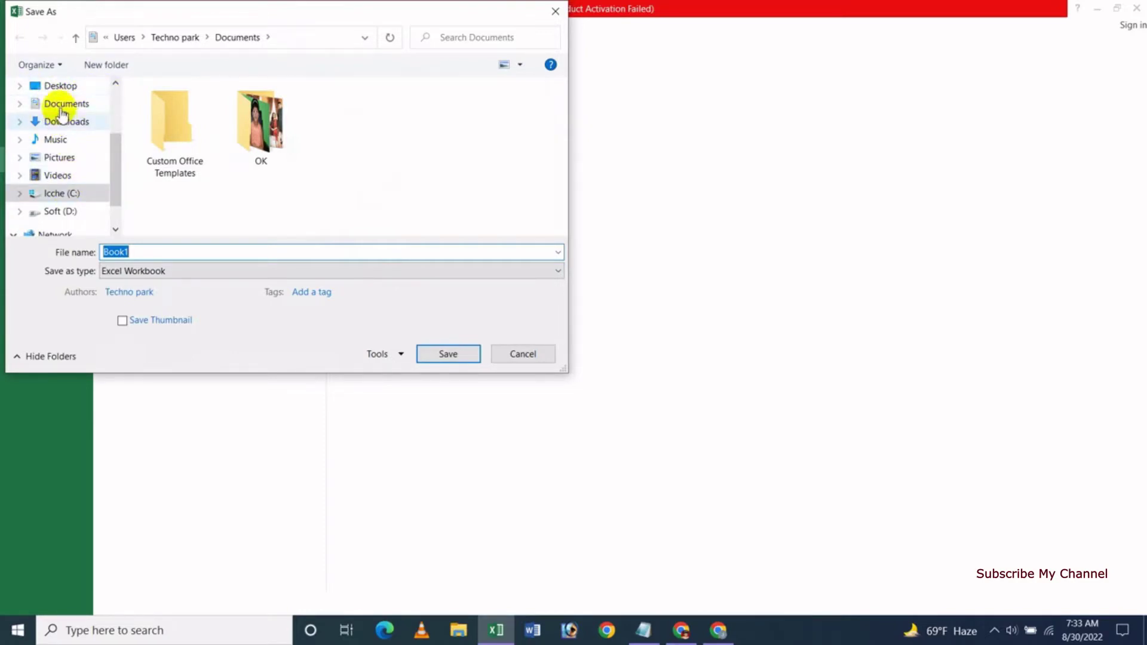
click(67, 106)
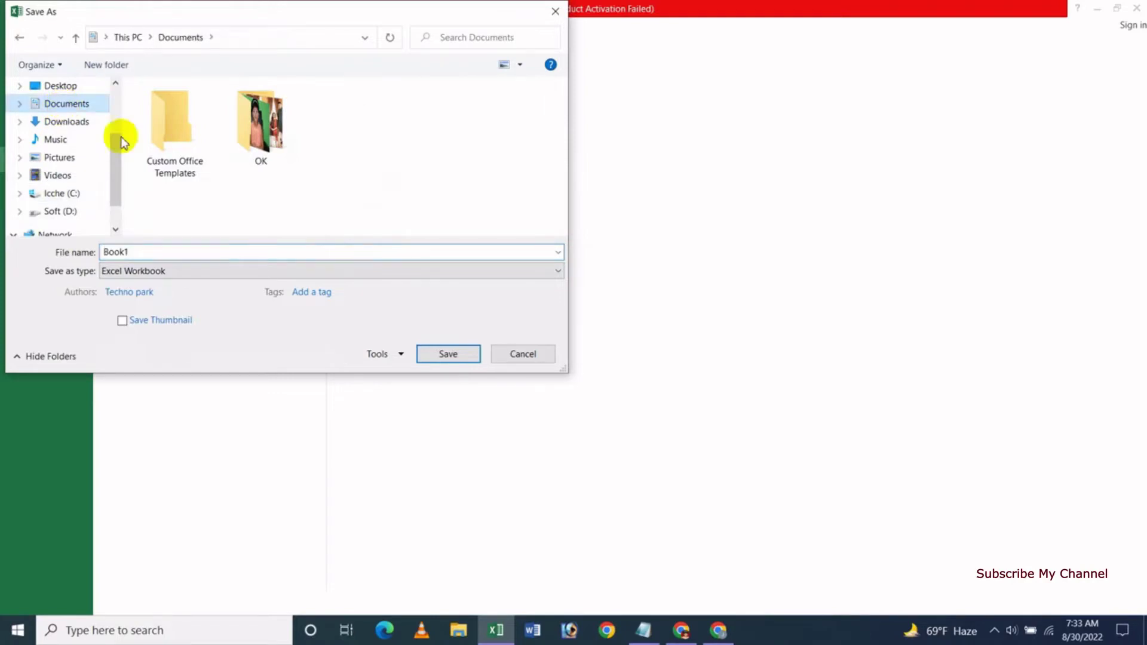
click(112, 252)
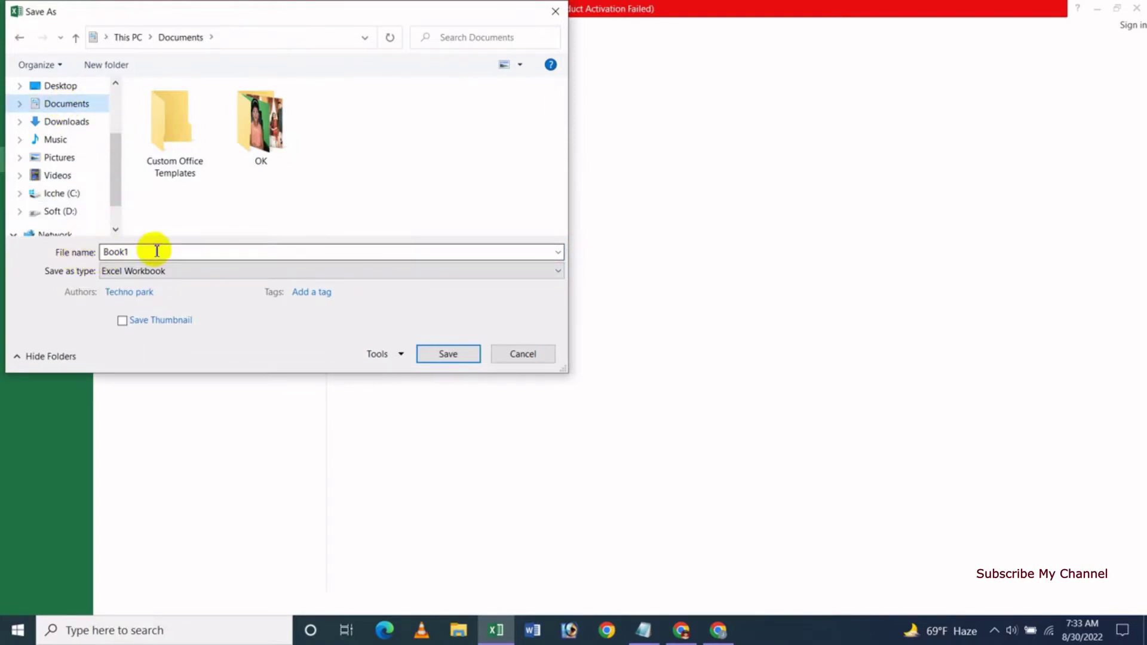
drag(179, 253, 79, 250)
text(Test)
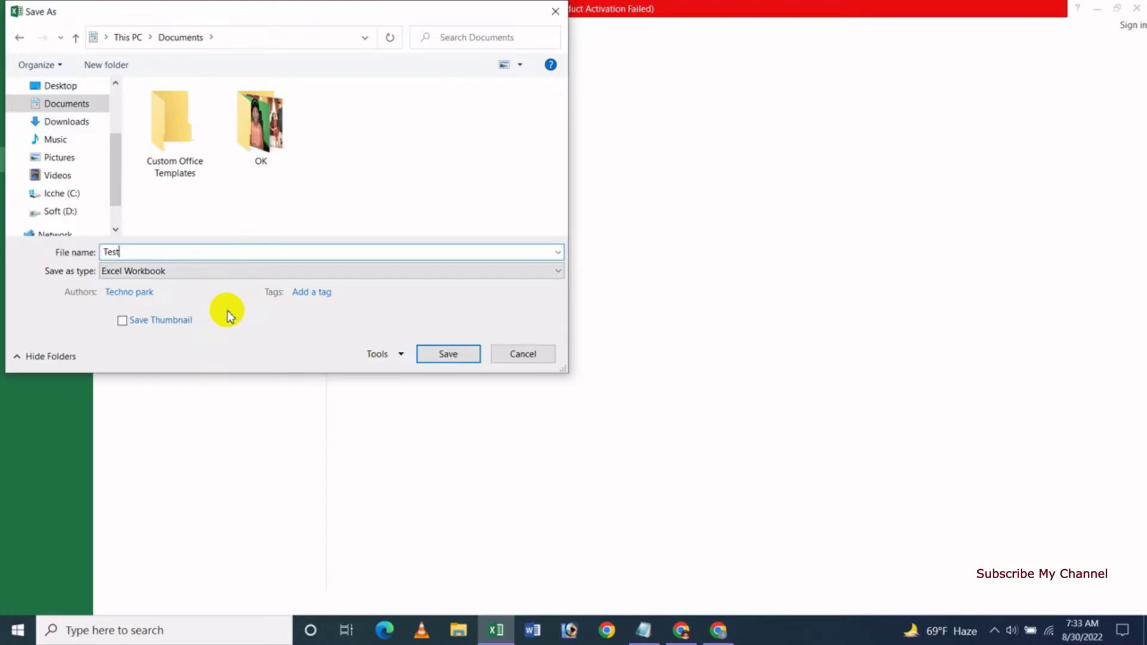
- Keep the Excel Workbook file type and save the file as Test in Documents
click(552, 271)
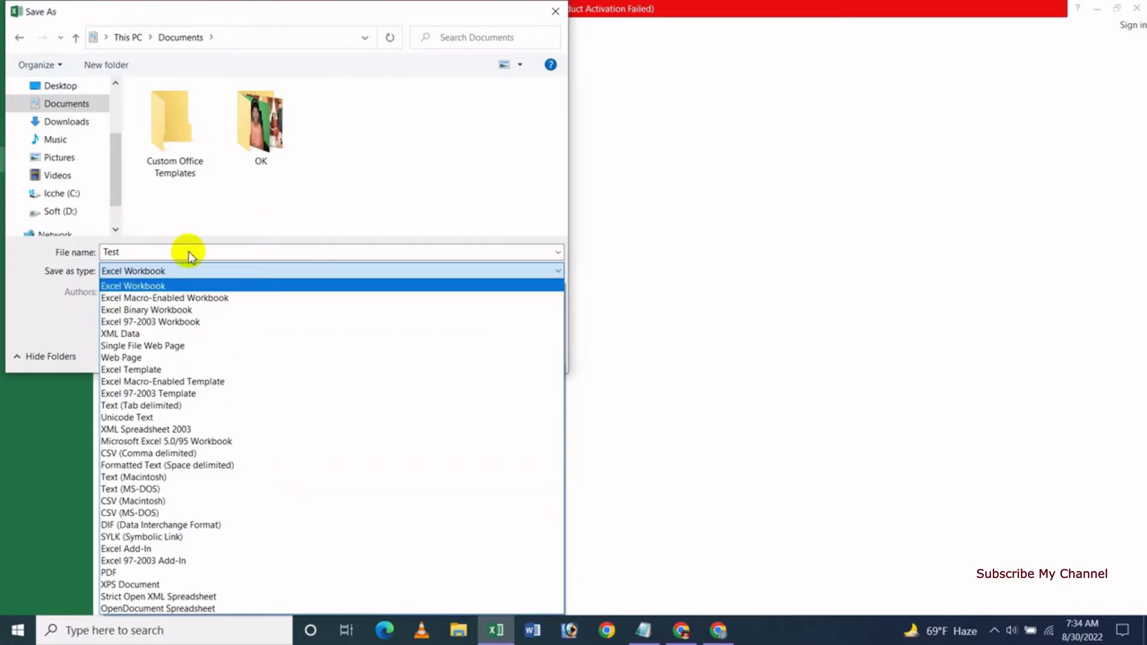
click(146, 286)
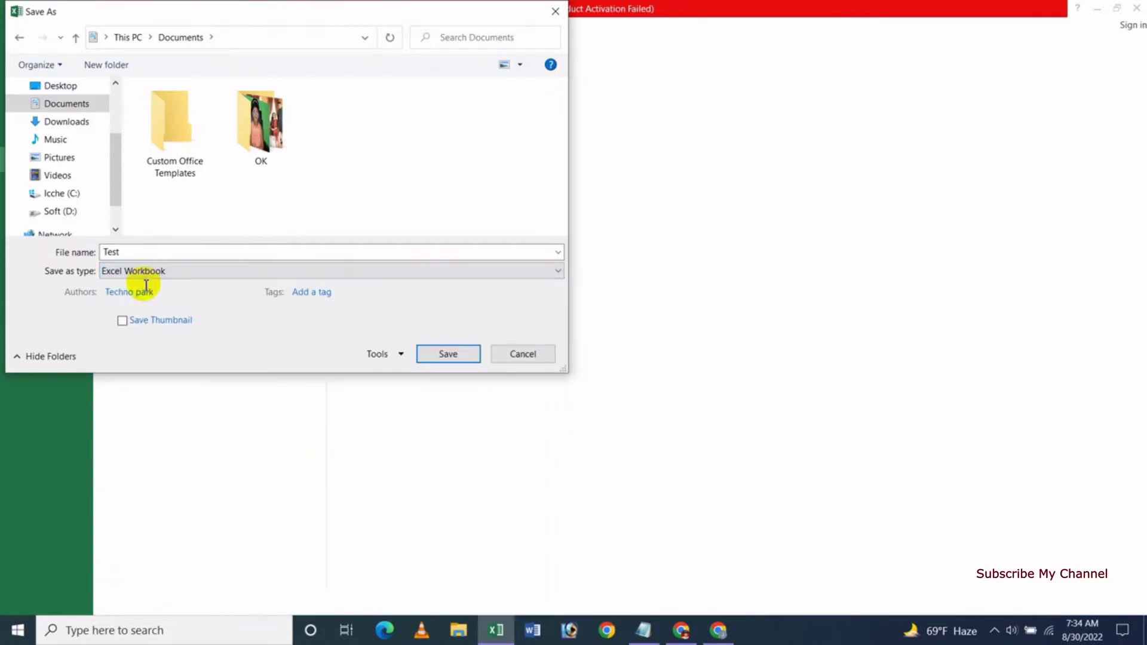
click(243, 272)
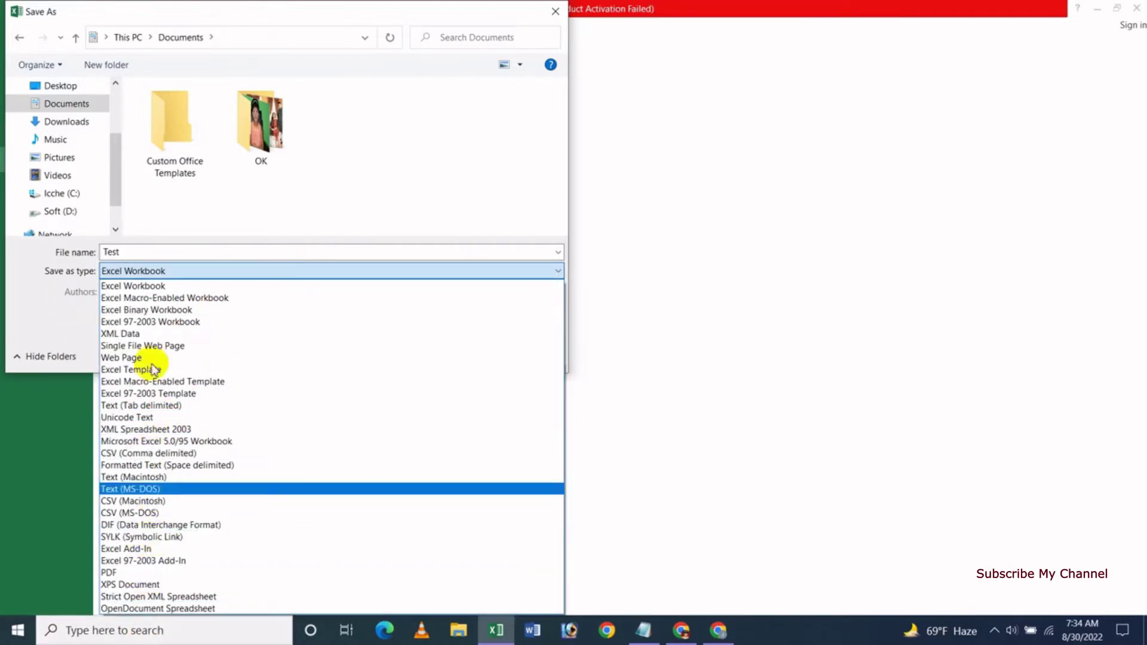
click(50, 310)
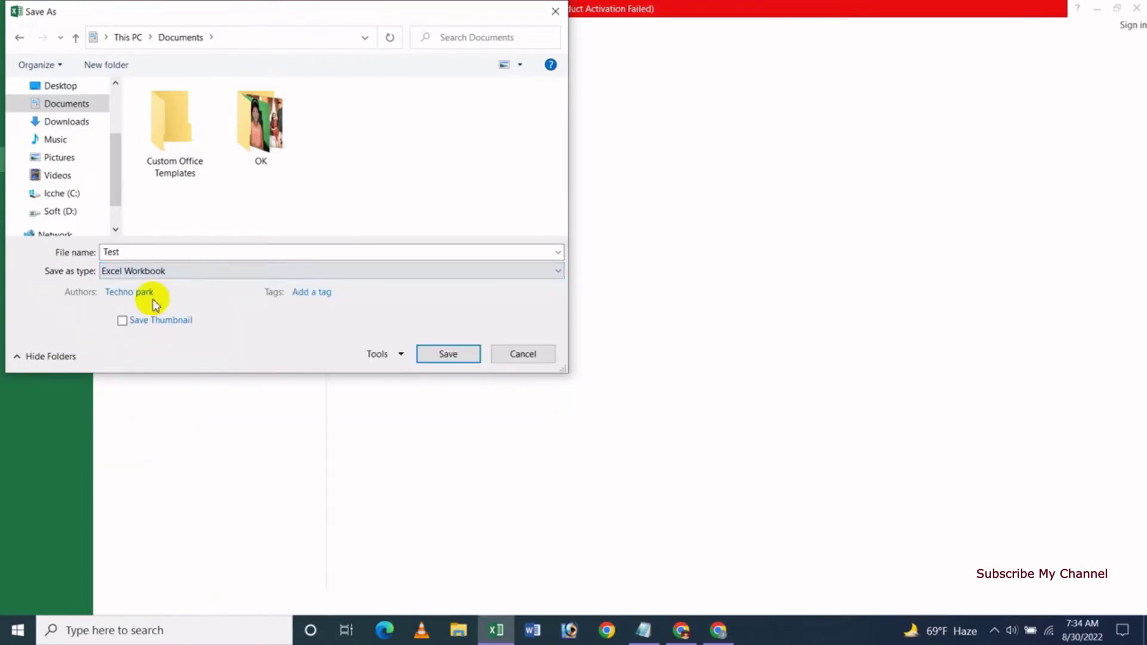
click(128, 253)
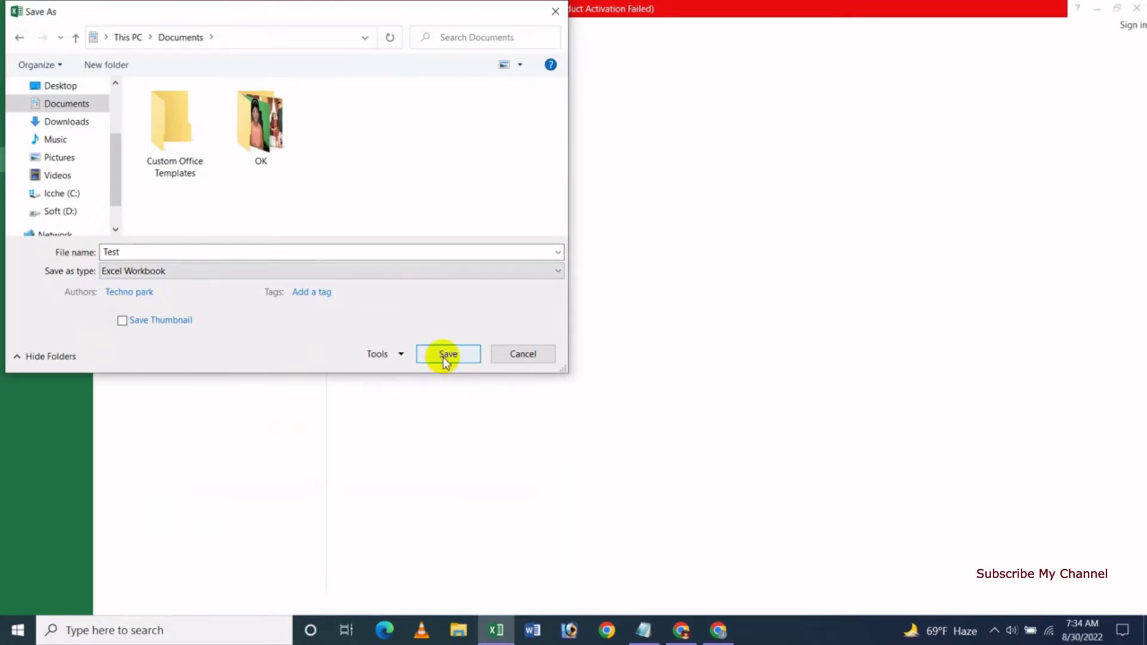
click(444, 357)
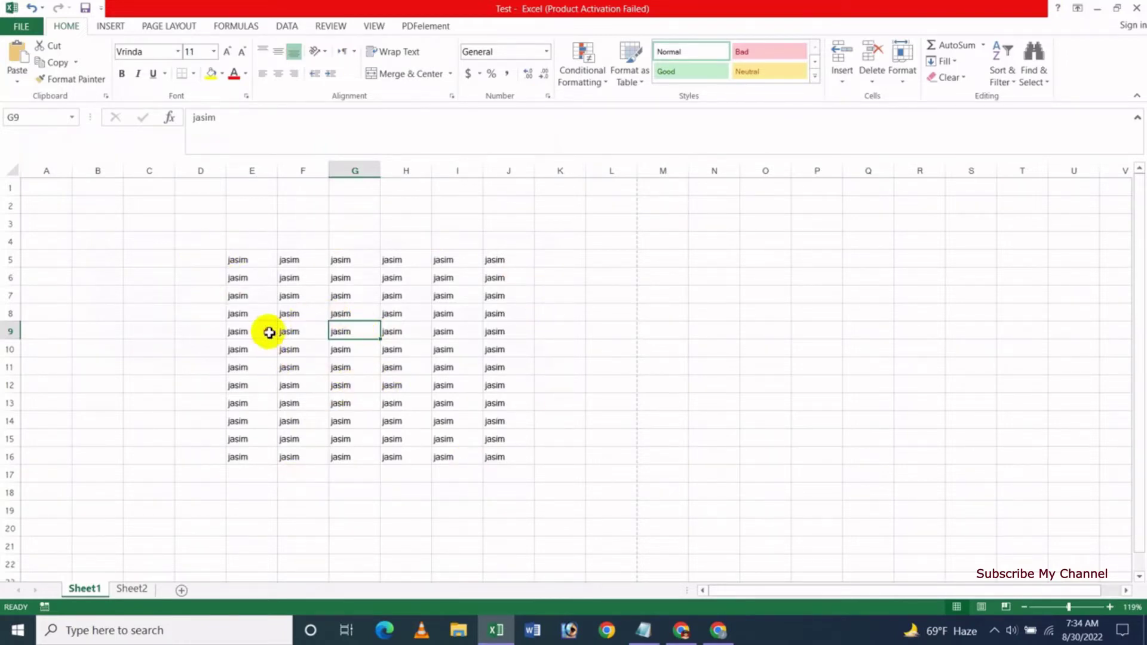
- Select E9, then close the Test workbook from the File menu
click(269, 332)
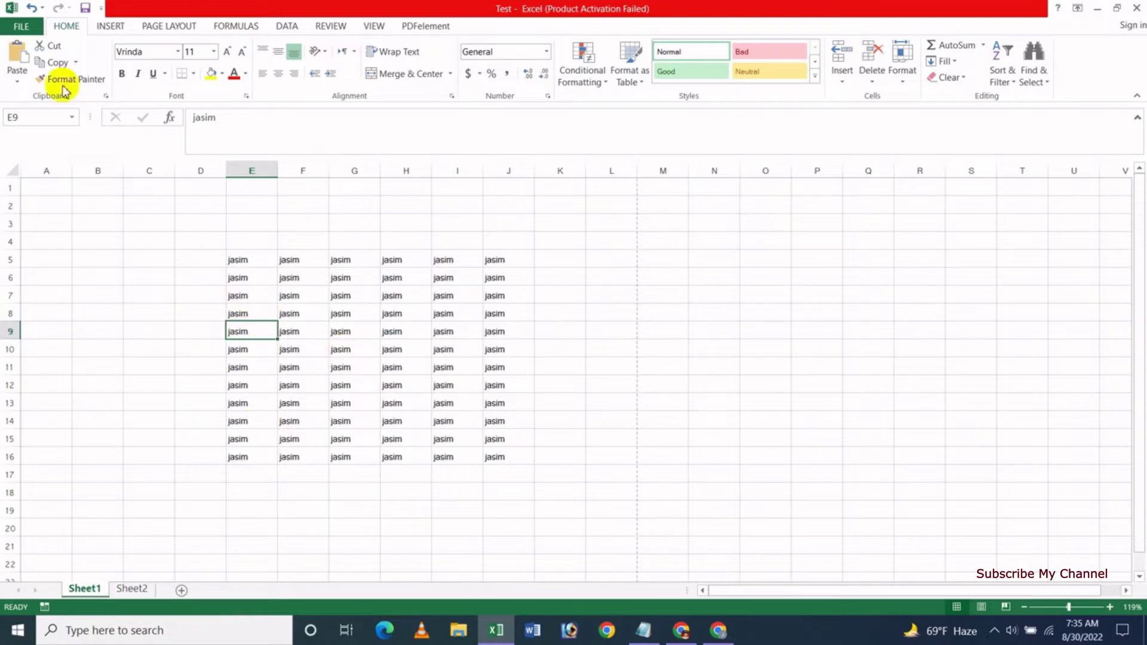
click(20, 30)
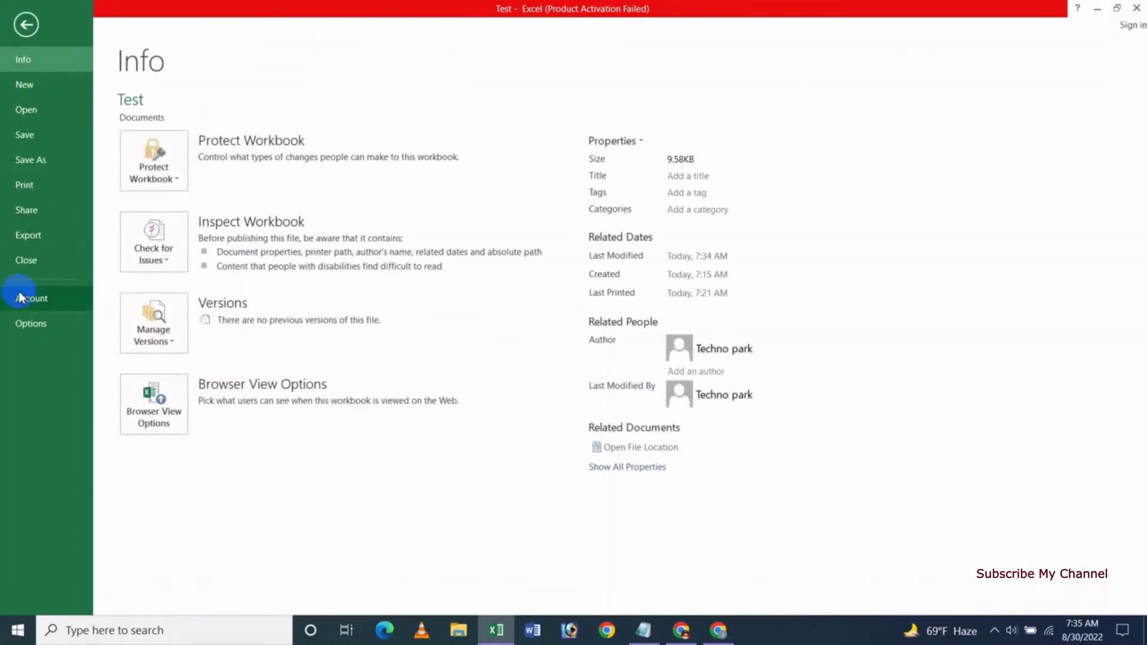
click(43, 262)
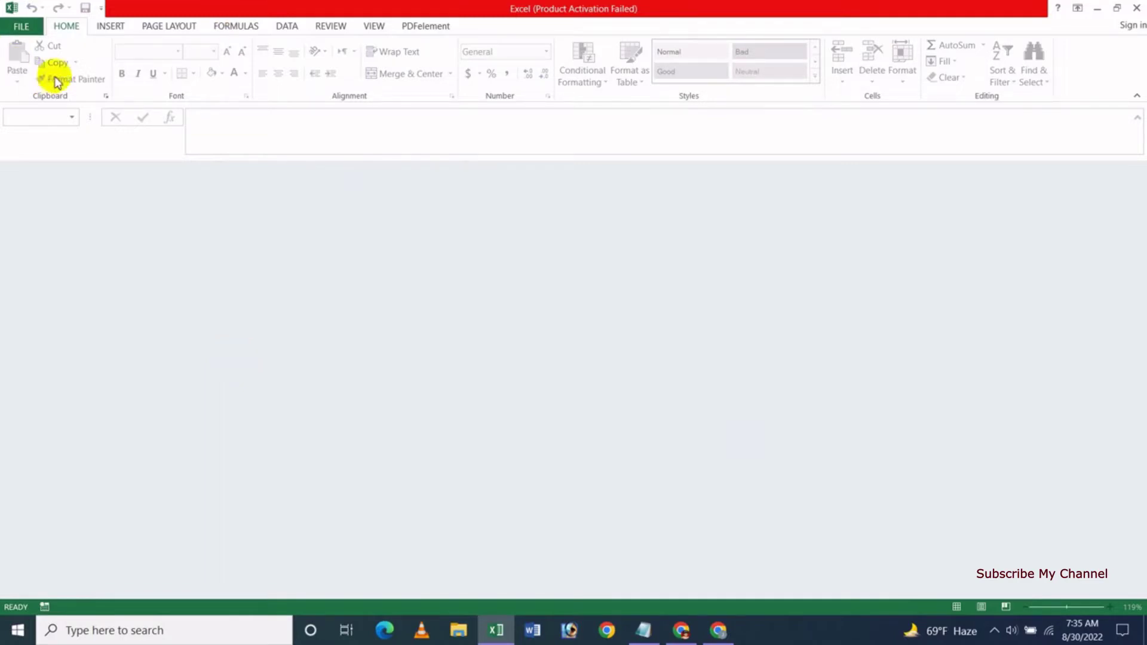
- Browse to the Documents folder on this computer and open the Test workbook
click(21, 27)
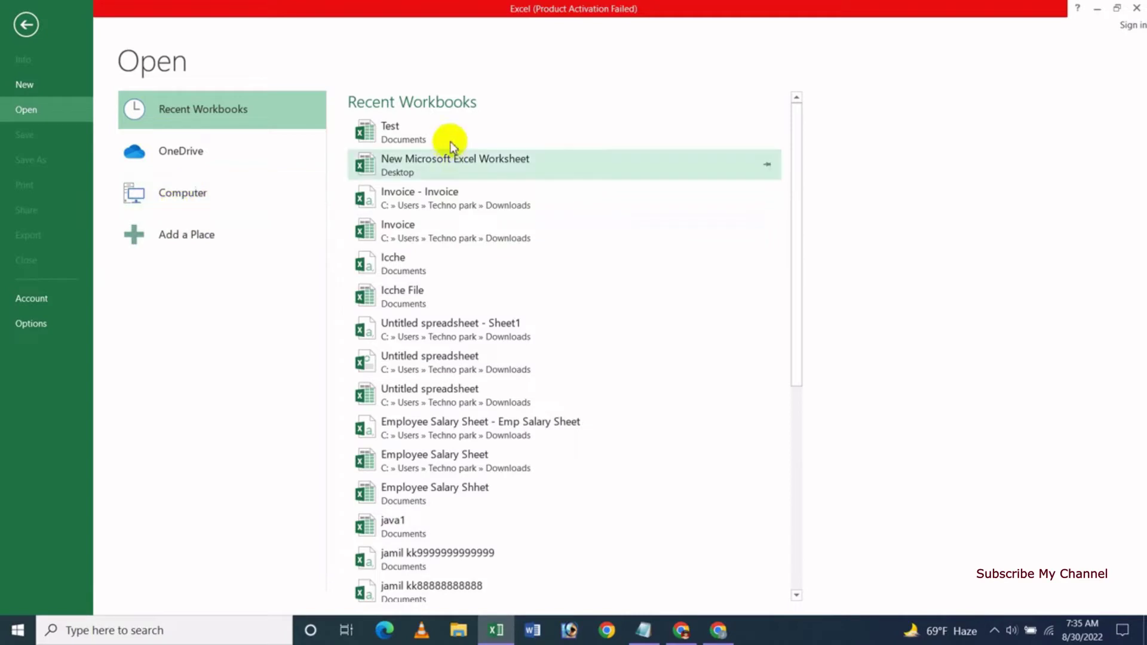
click(206, 197)
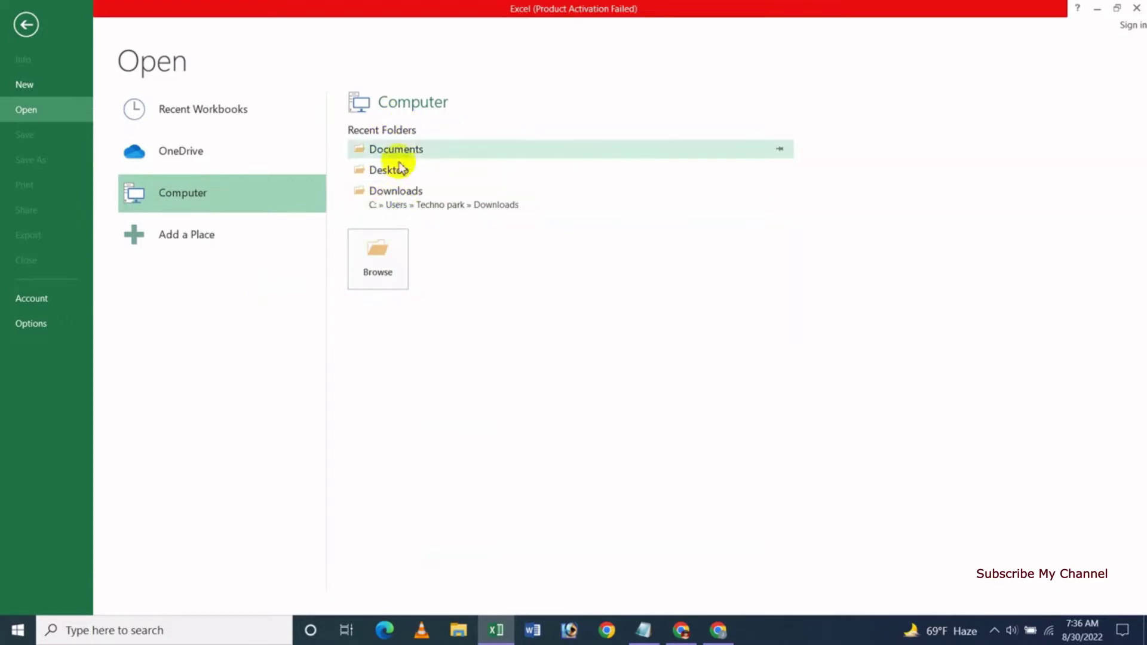
click(395, 273)
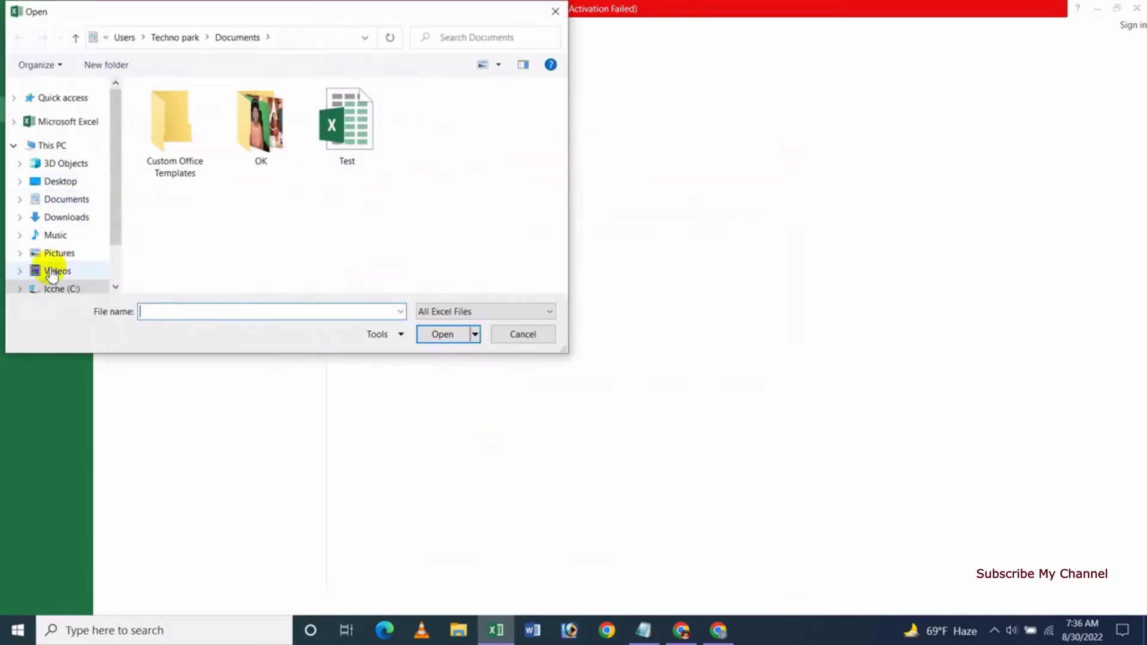
scroll(117, 239, down, 1)
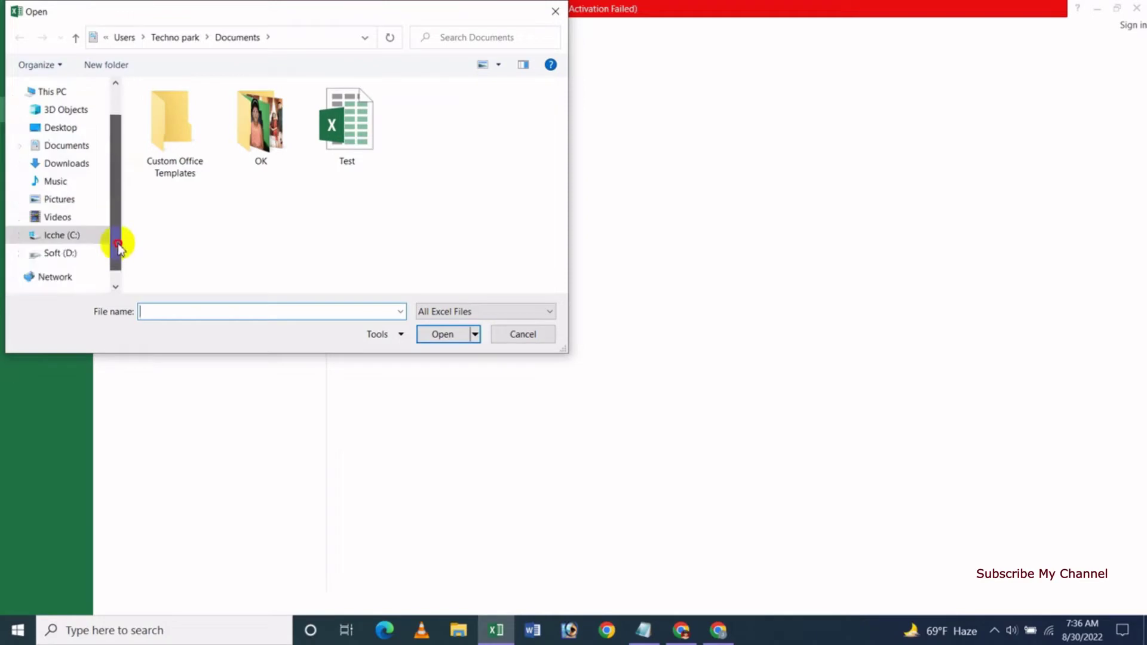
mouse_move(118, 245)
mouse_down()
mouse_move(117, 214)
mouse_move(111, 241)
mouse_move(108, 217)
mouse_up()
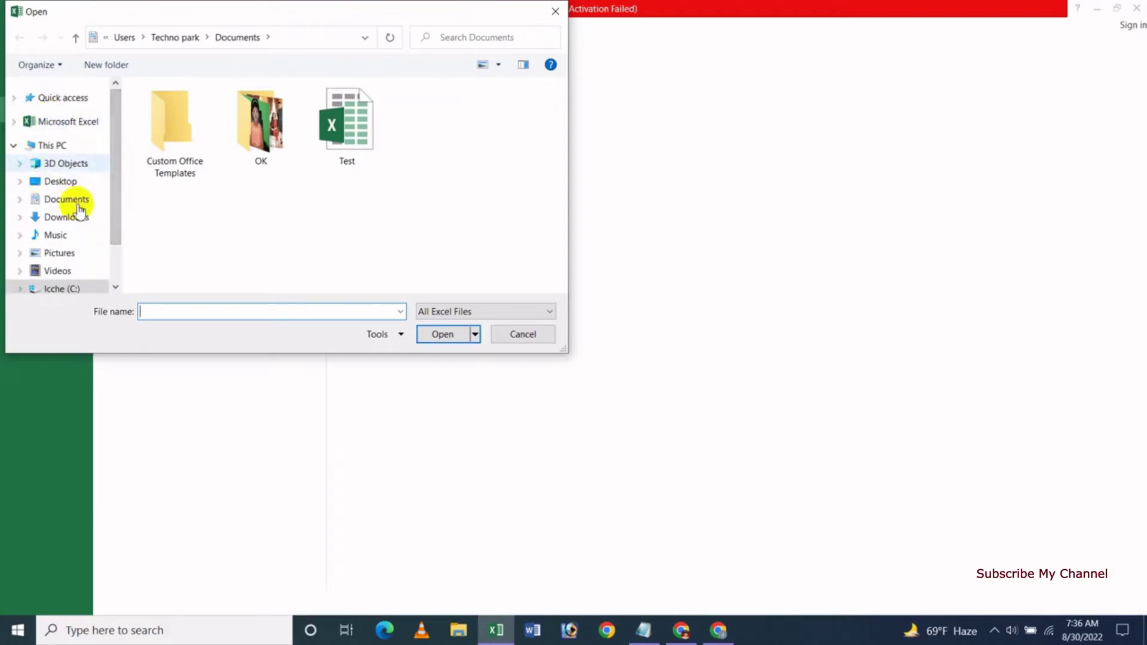
click(71, 203)
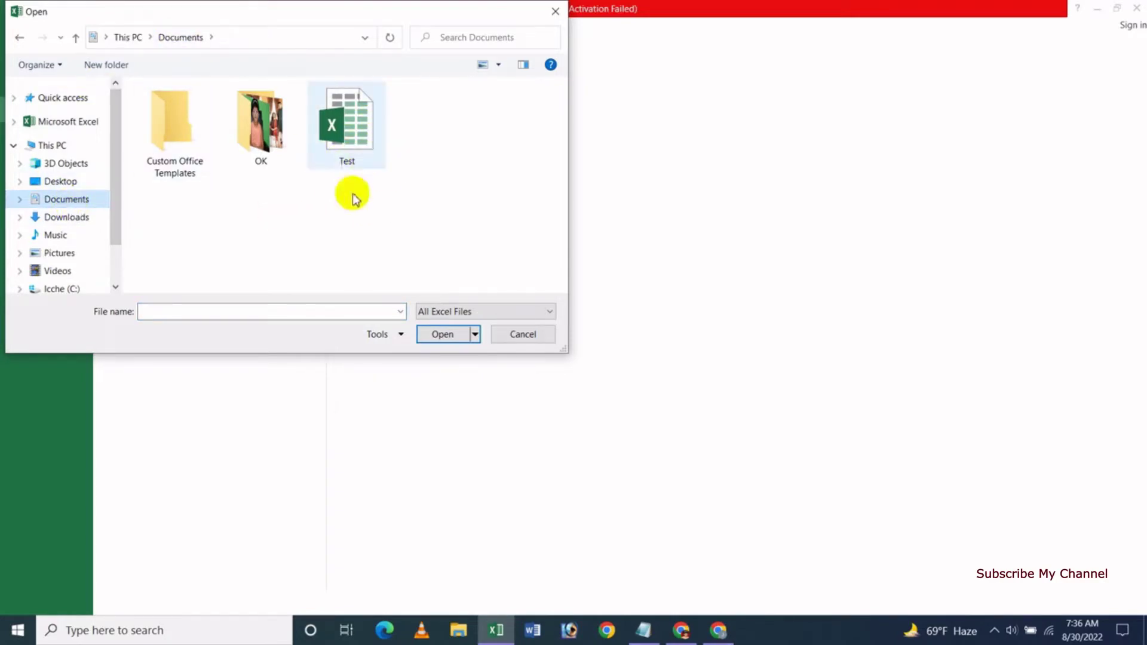
click(361, 162)
click(442, 335)
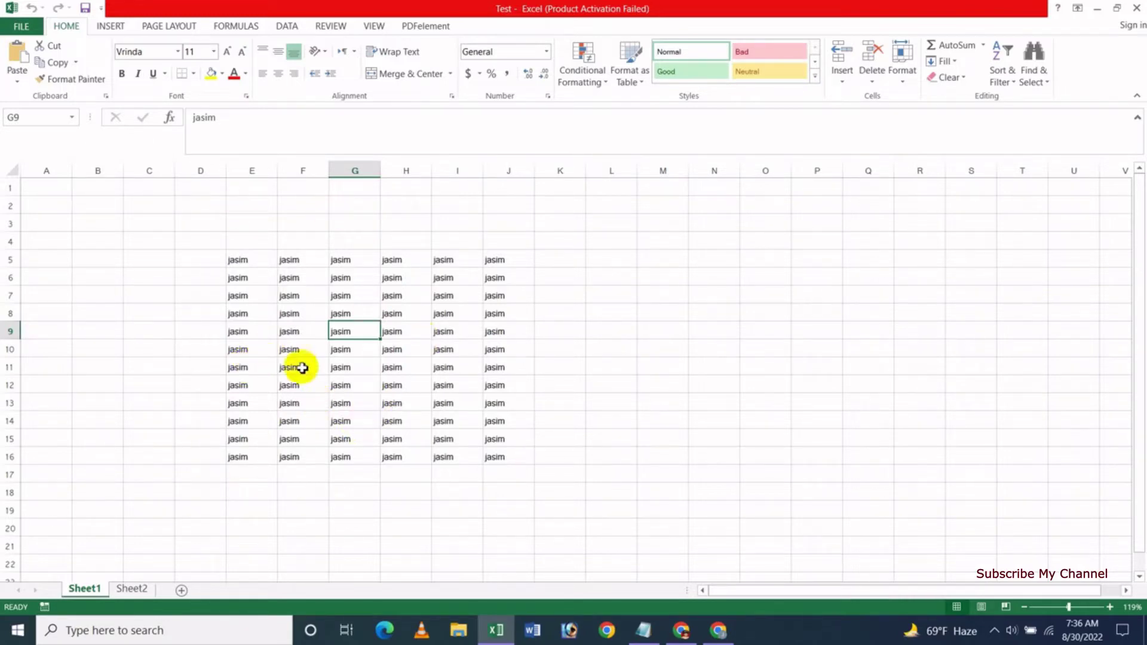
- Save a copy of the workbook as 'jasim' in the Documents folder
click(33, 33)
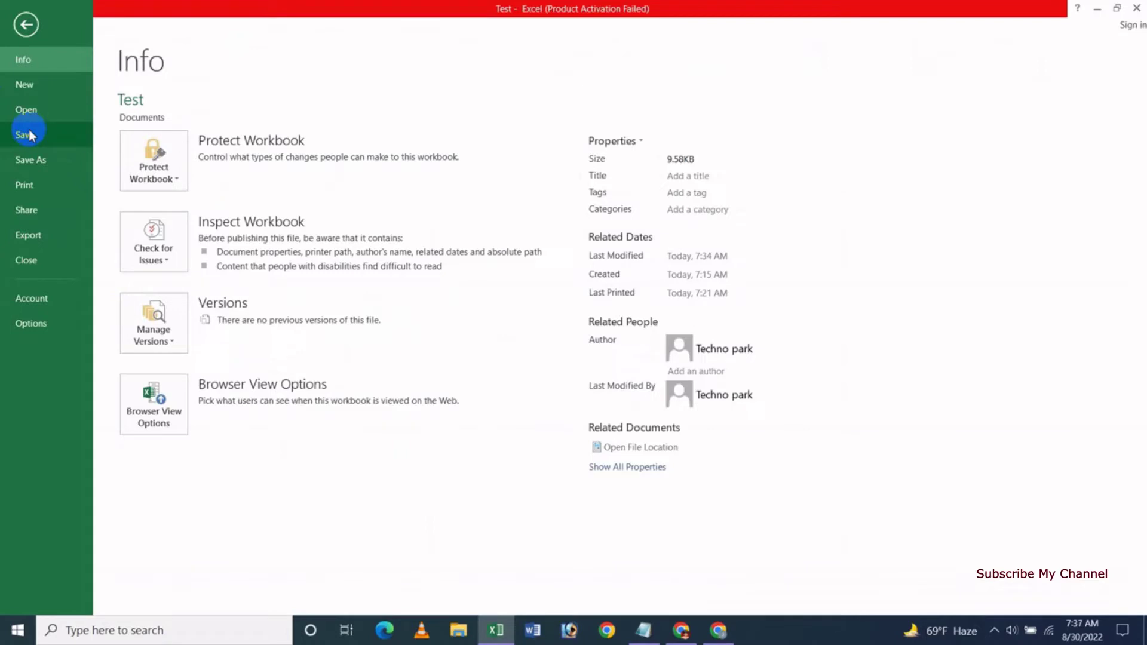
click(43, 162)
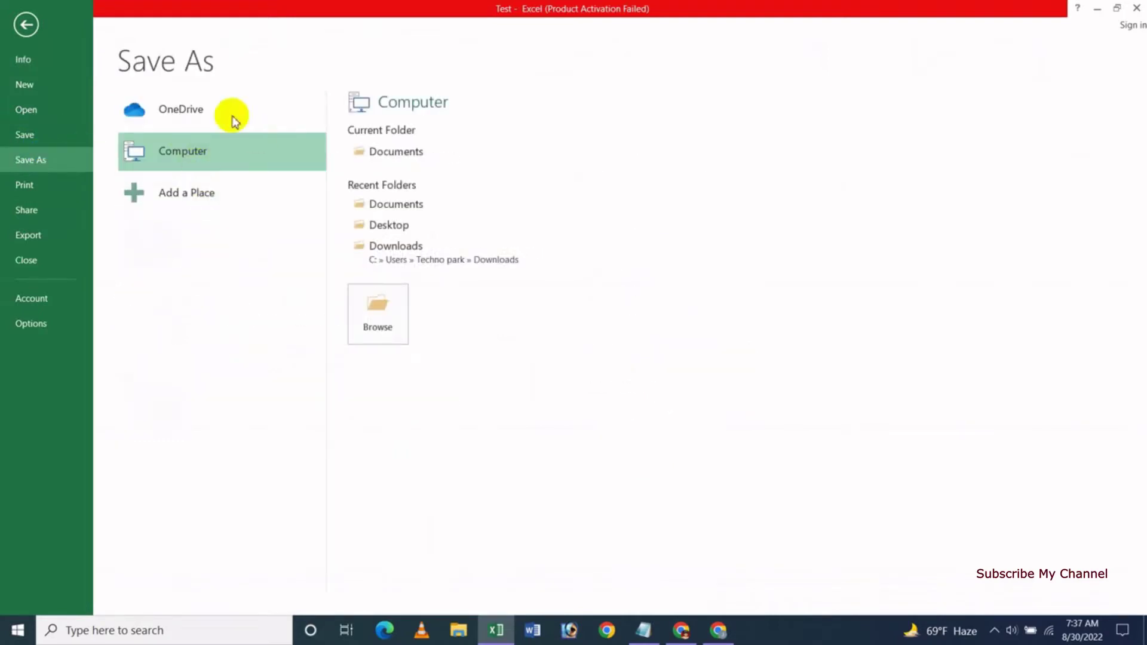
click(384, 331)
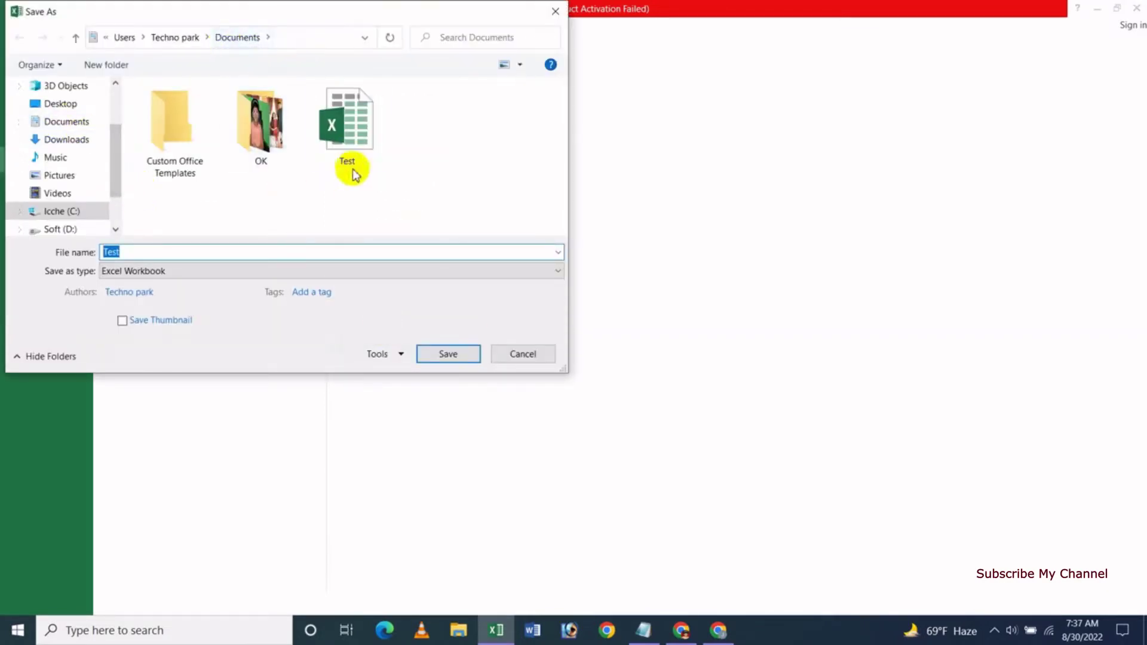
mouse_move(61, 157)
text(jasim)
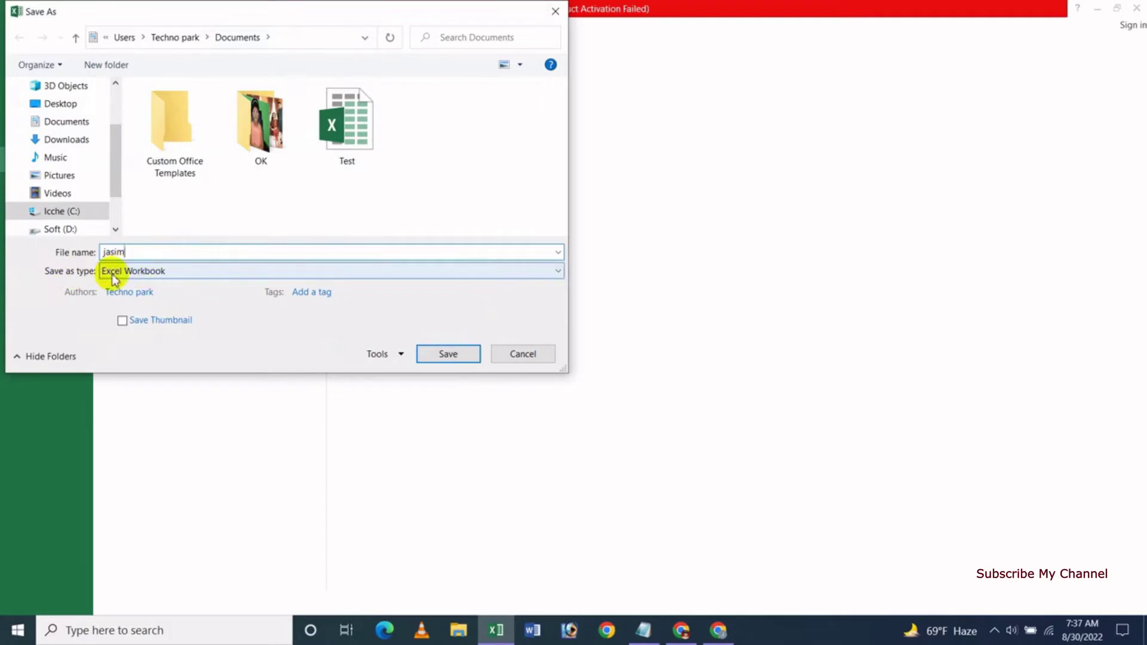
click(443, 355)
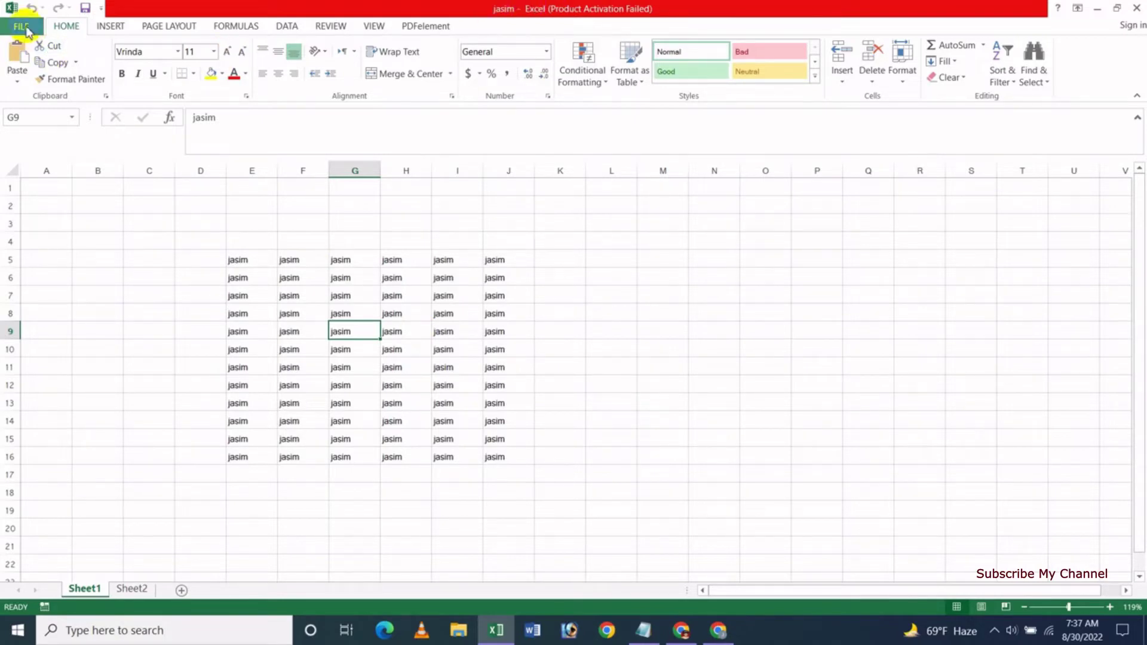
- Close the jasim copy and open the Test workbook from Documents instead
click(24, 28)
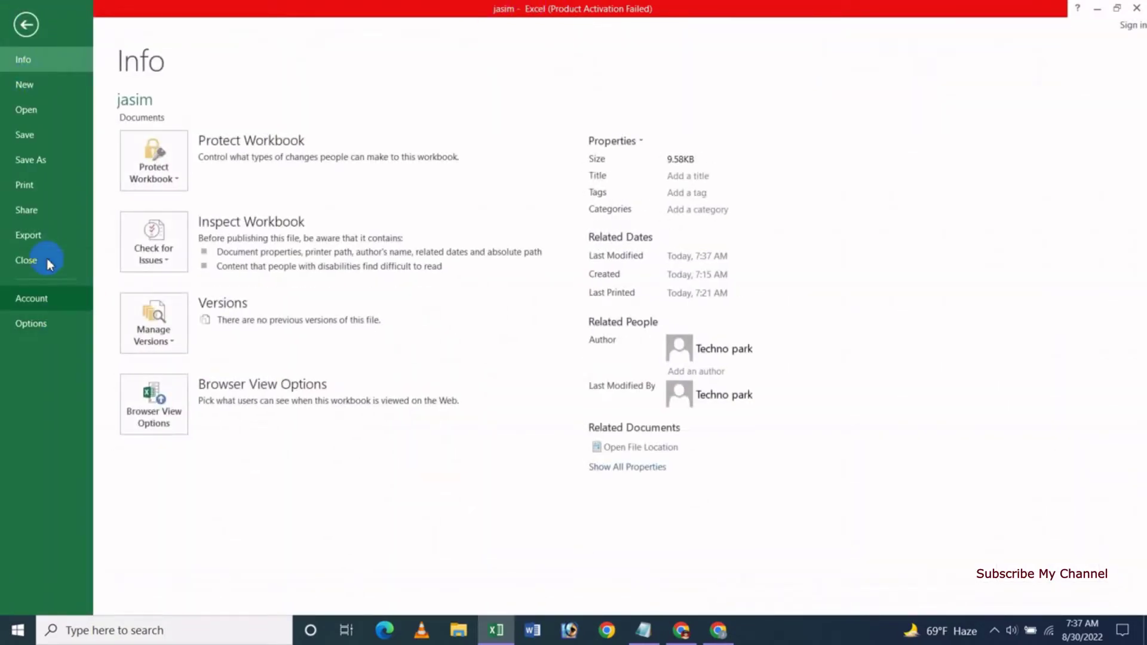
click(48, 259)
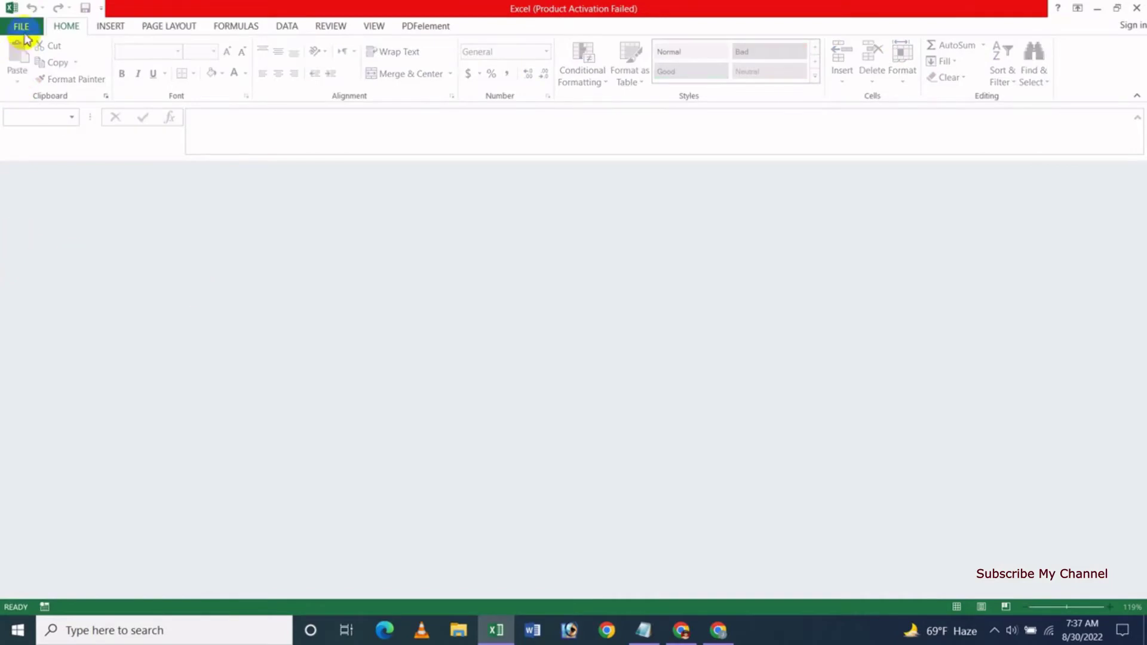
click(24, 35)
click(57, 119)
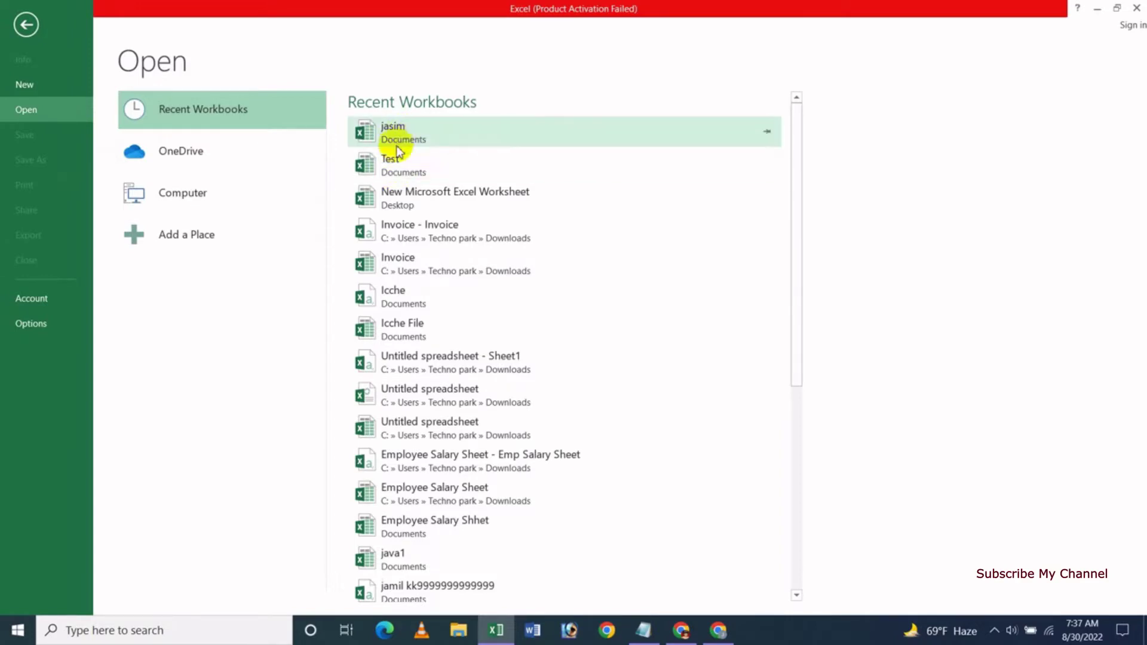
click(202, 205)
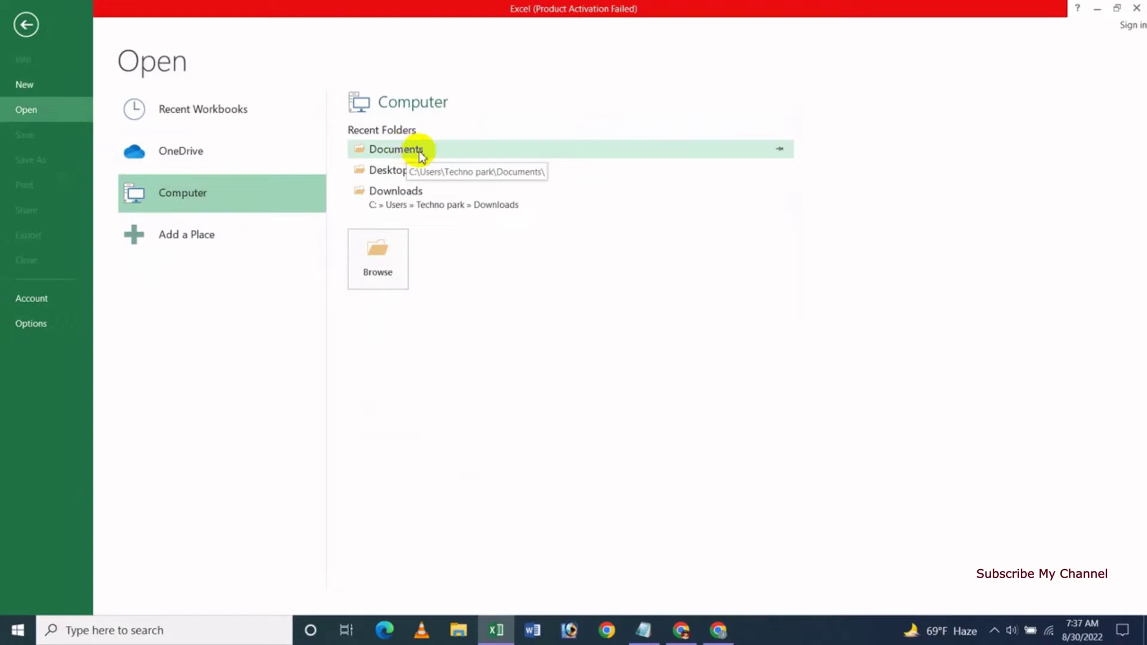
click(376, 270)
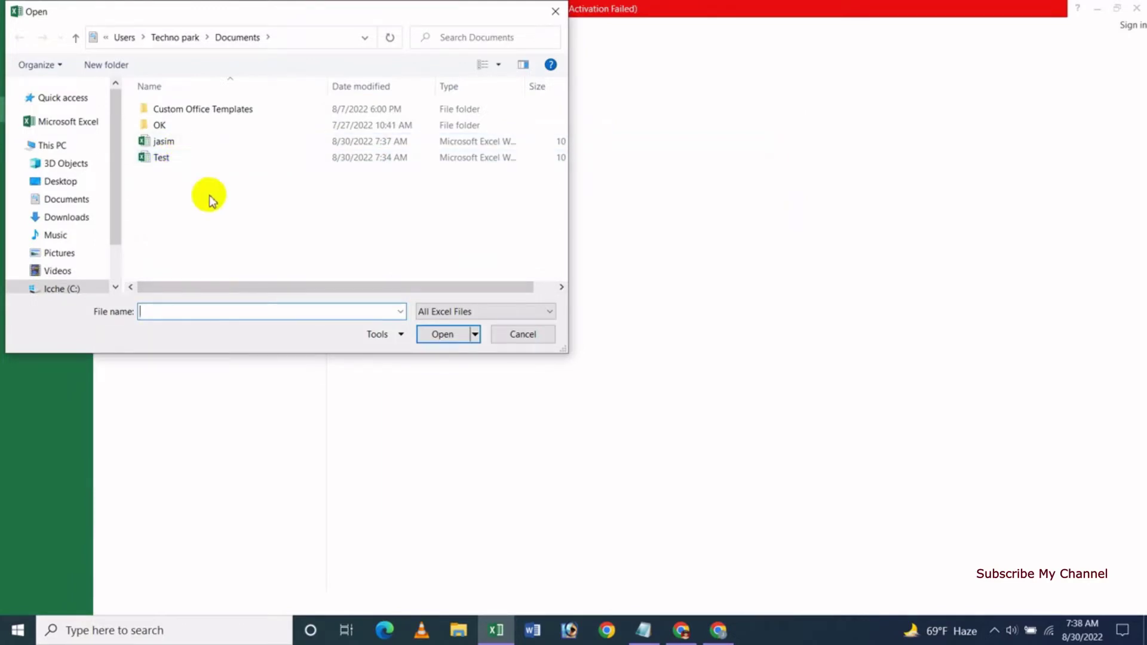
click(162, 159)
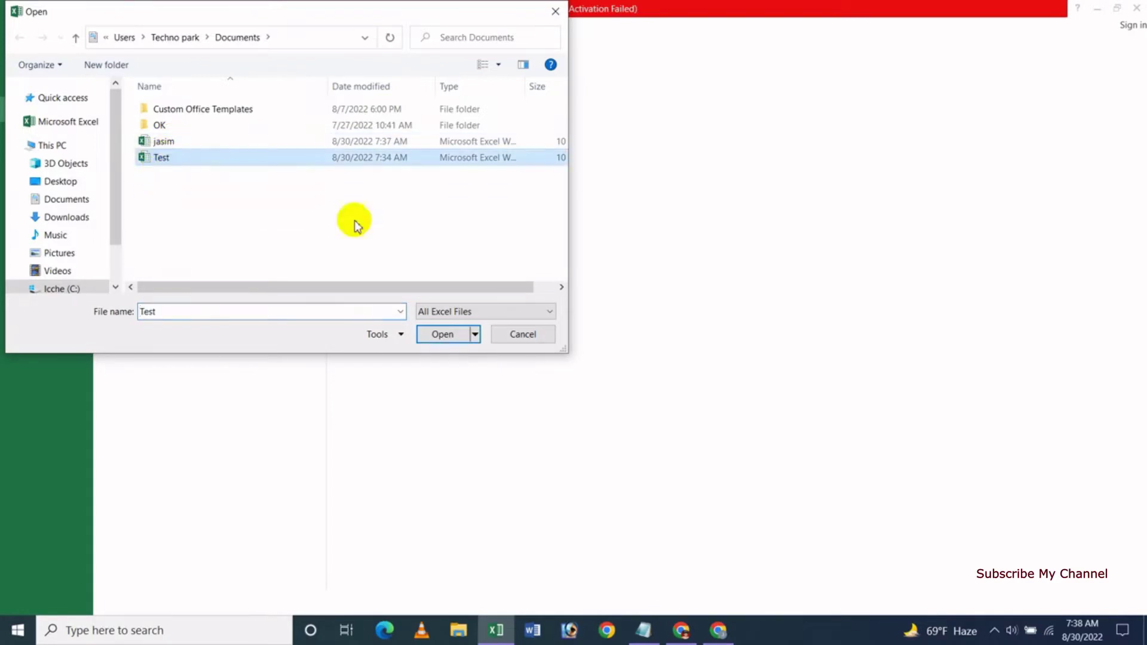
click(444, 336)
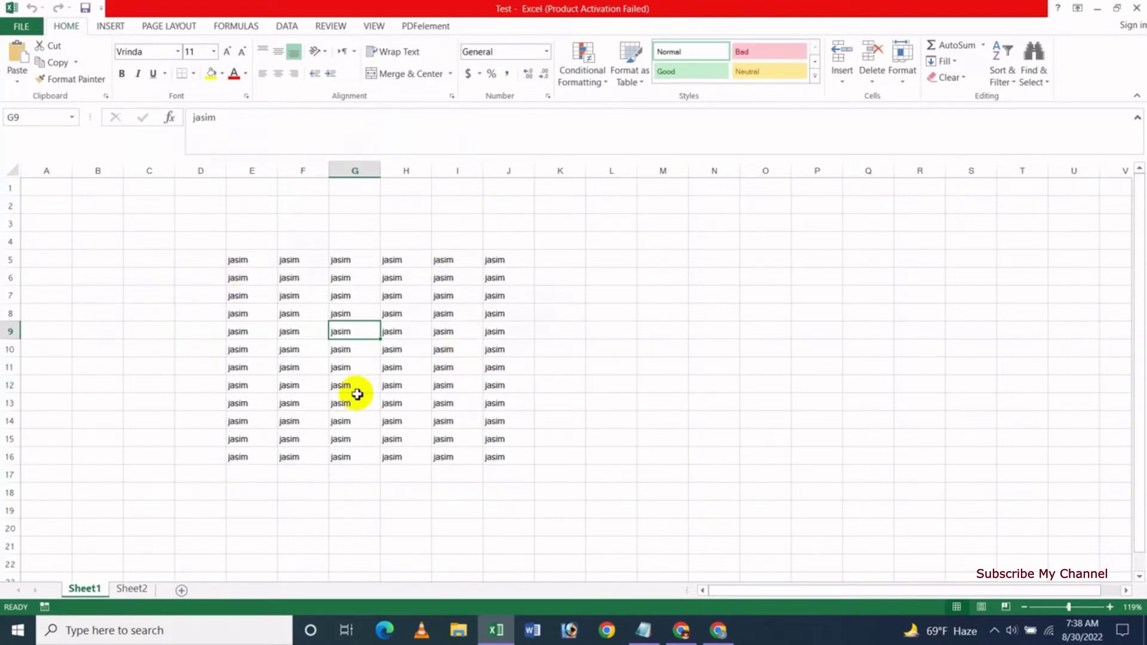
- Select cell D8, then browse the New page templates: Blank workbook, calendars, budgets, invoices
click(216, 312)
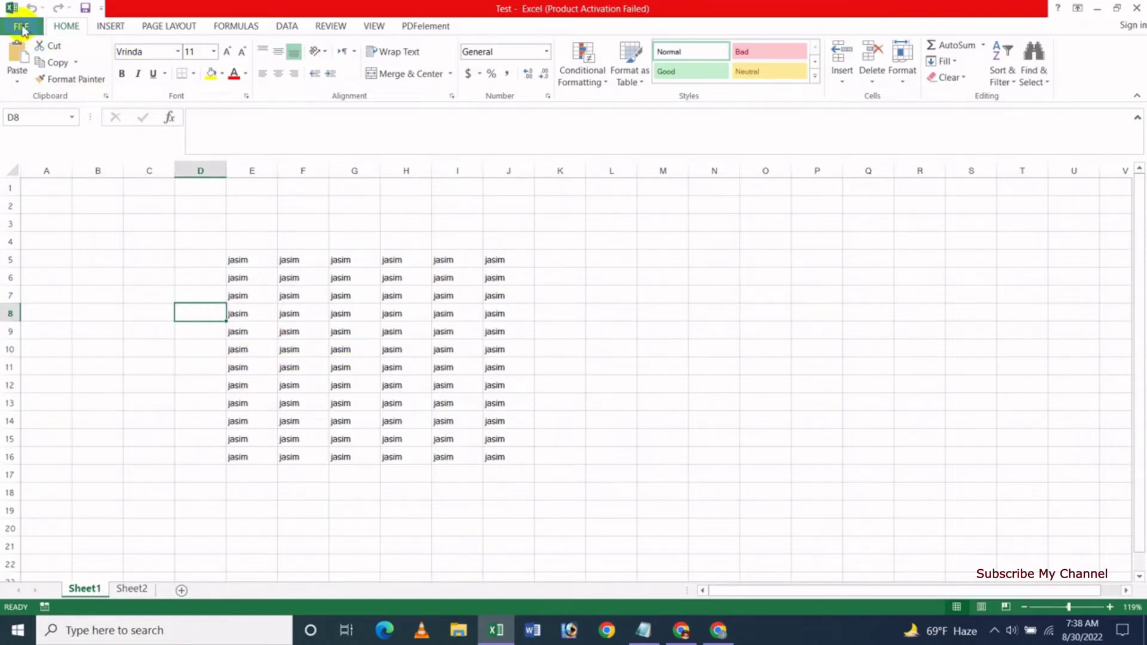
click(21, 27)
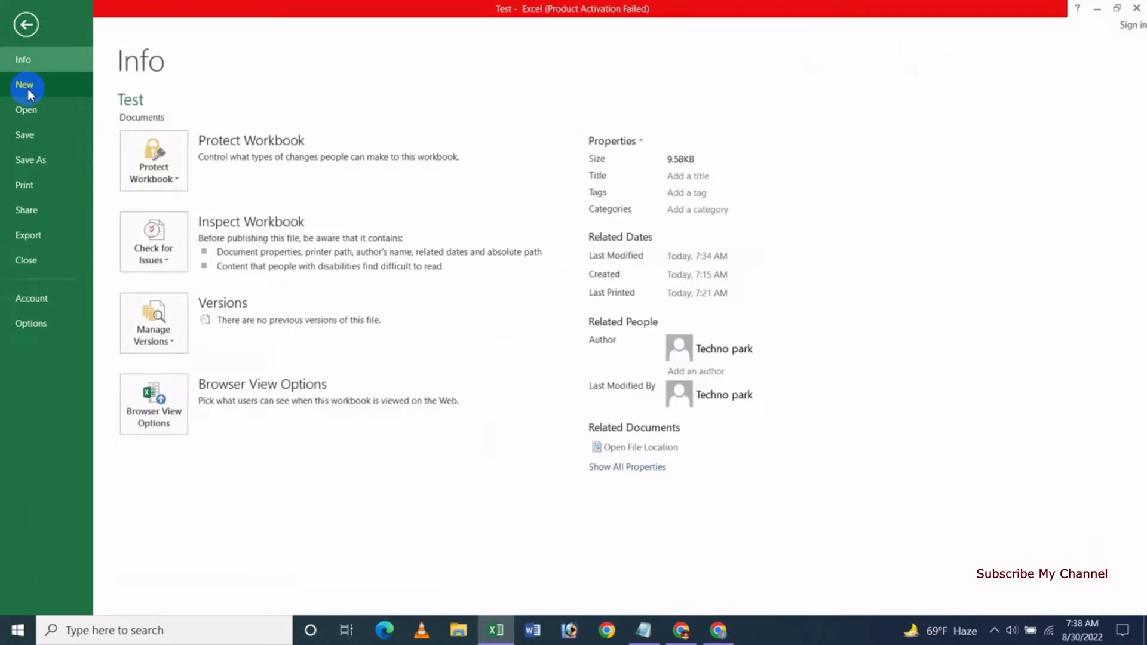
click(25, 84)
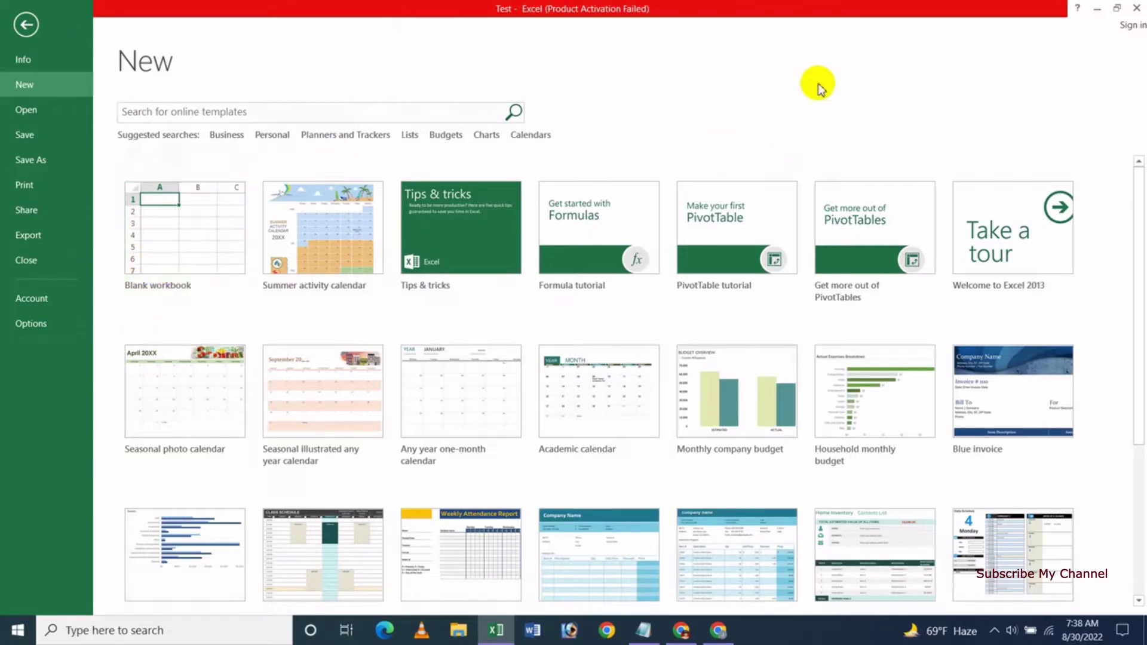
mouse_move(873, 408)
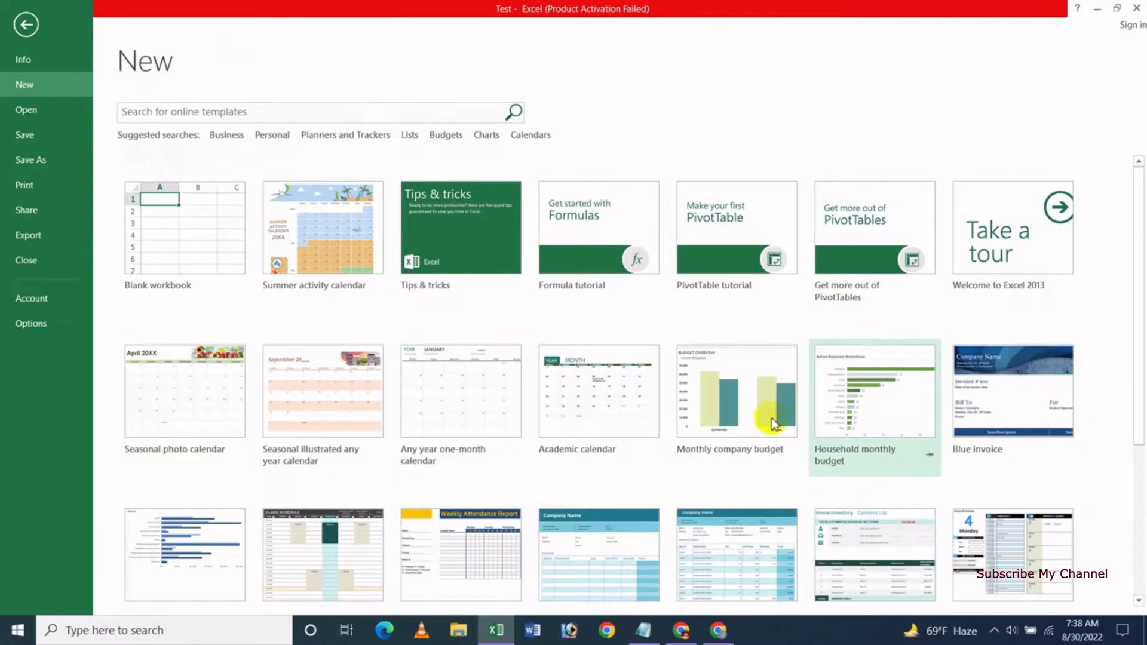
scroll(636, 463, down, 2)
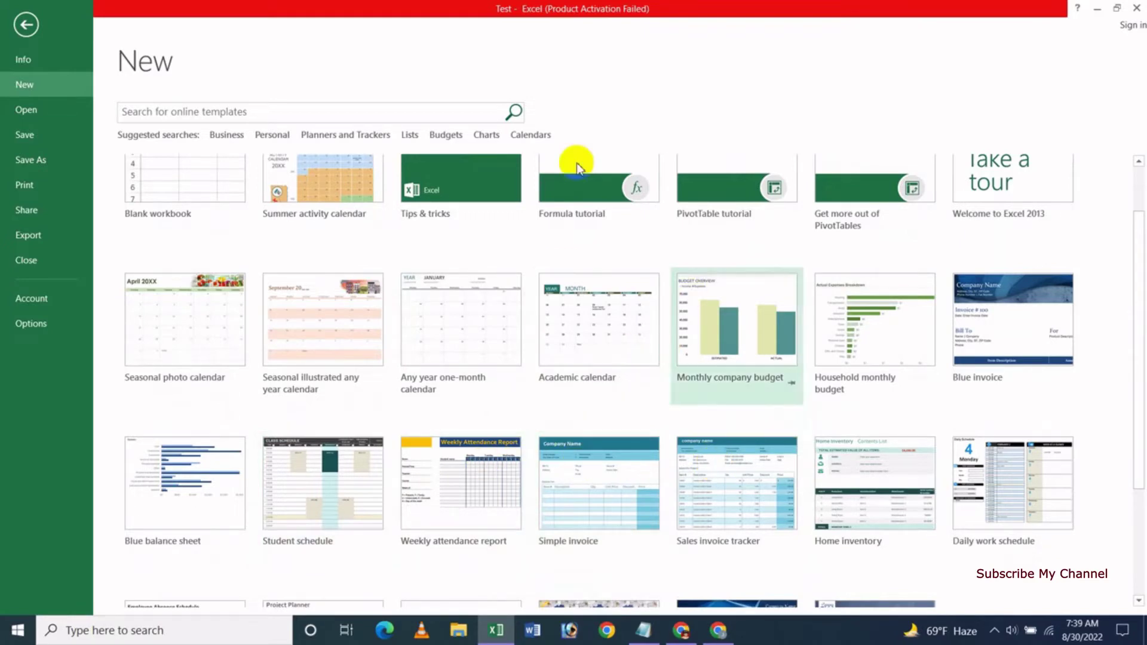
scroll(597, 406, down, 2)
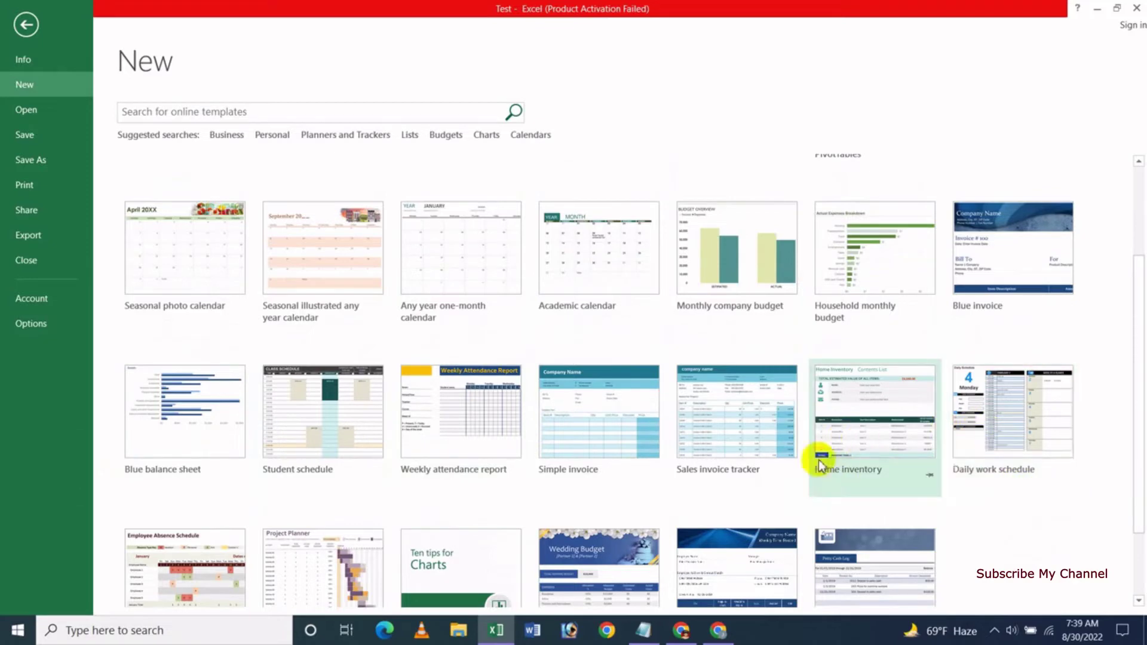
scroll(1050, 485, down, 2)
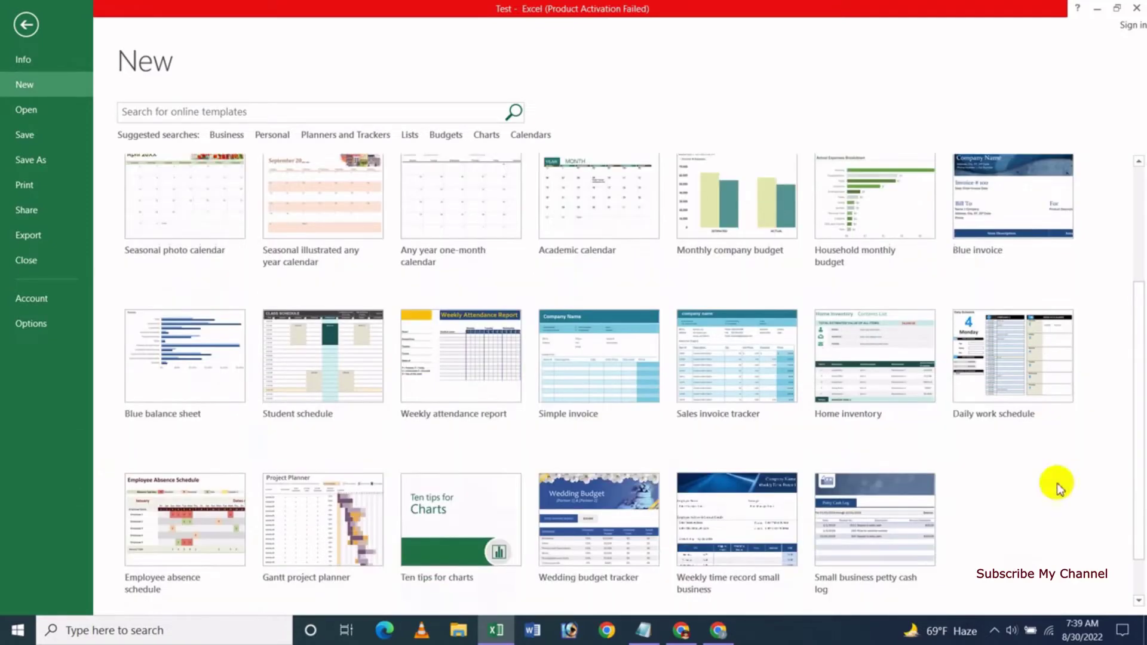
scroll(878, 402, up, 2)
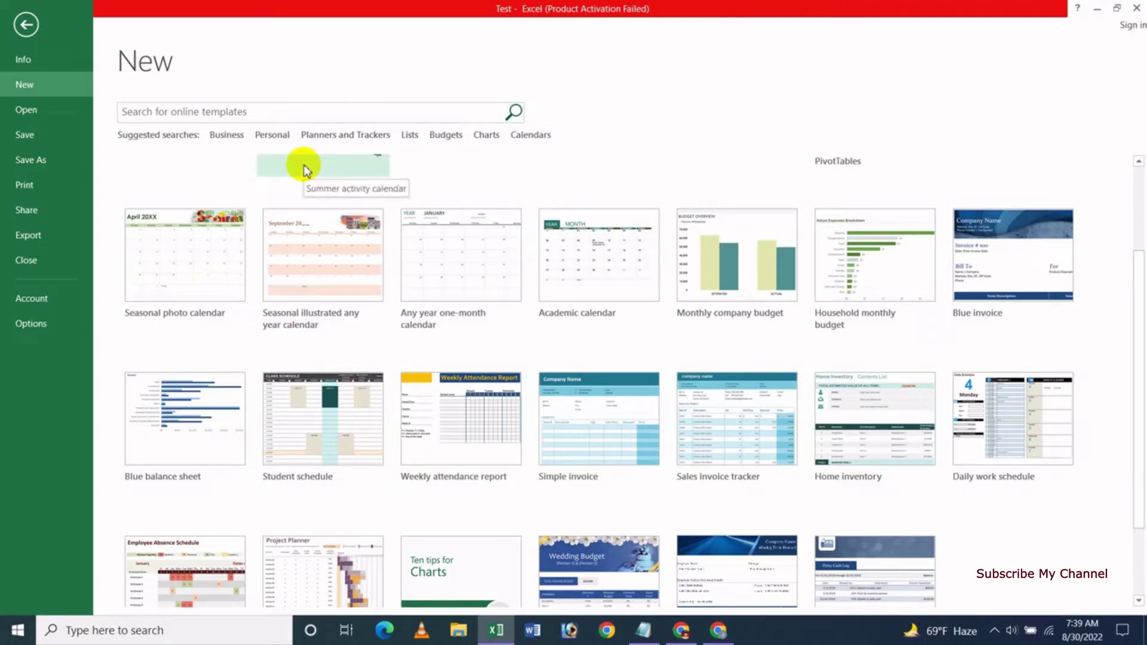
scroll(584, 167, up, 3)
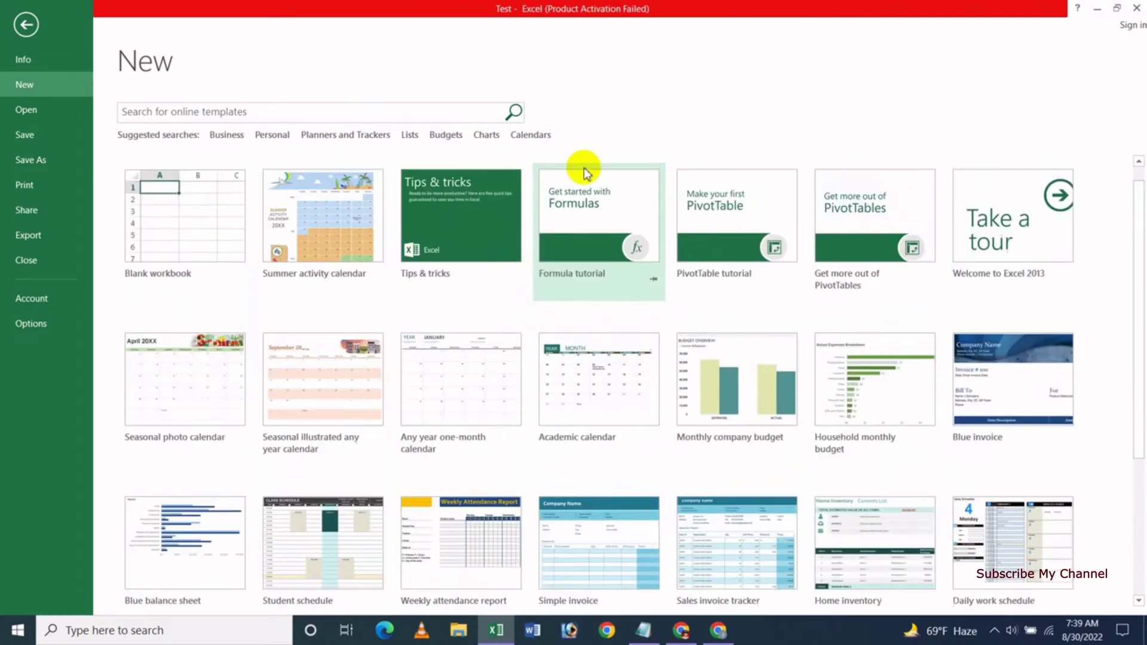
- Create a blank workbook and enter sdfsd, ds, sdfds, fdsd down column H from H9
click(164, 236)
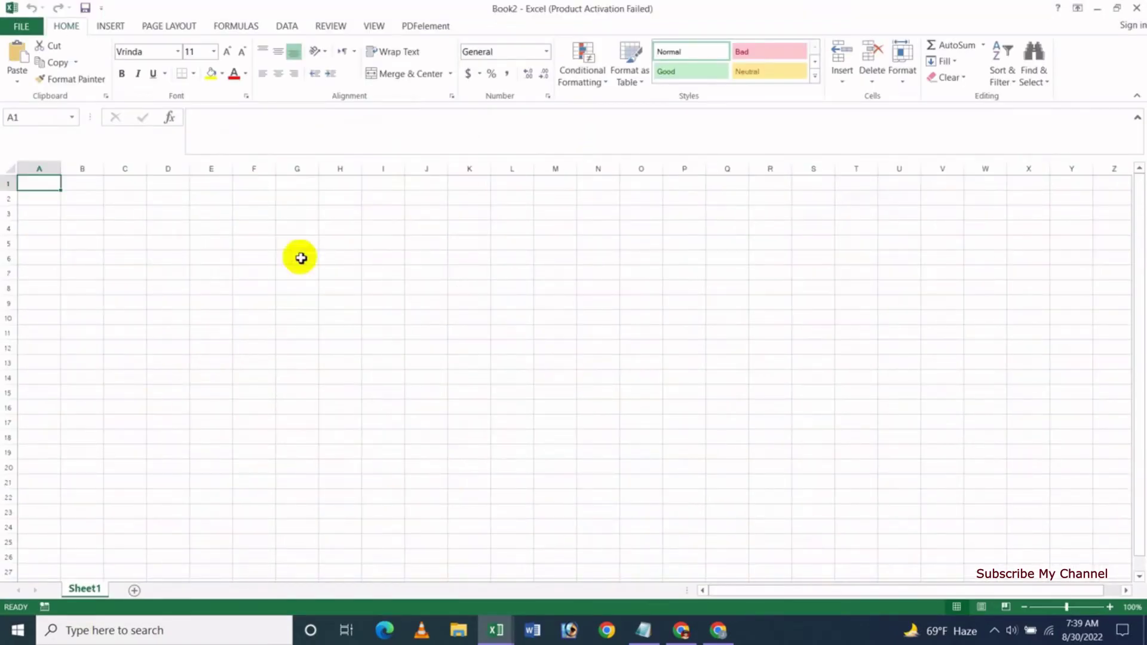
click(331, 298)
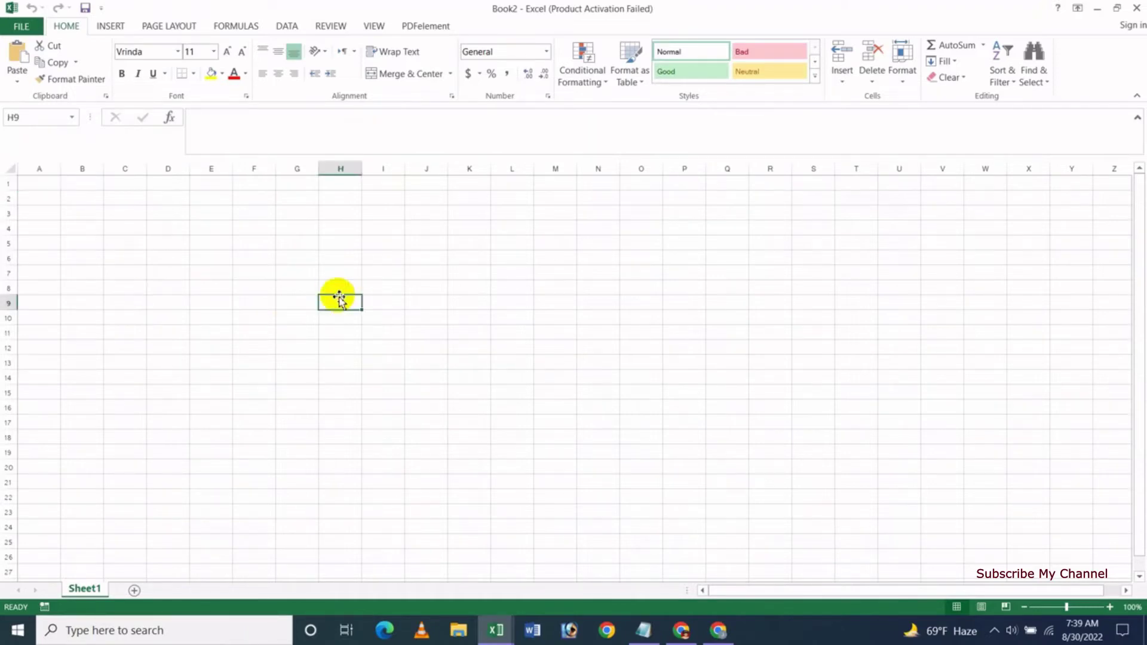
text(sdfsd)
key(Return)
text(ds)
key(Return)
text(sdfds)
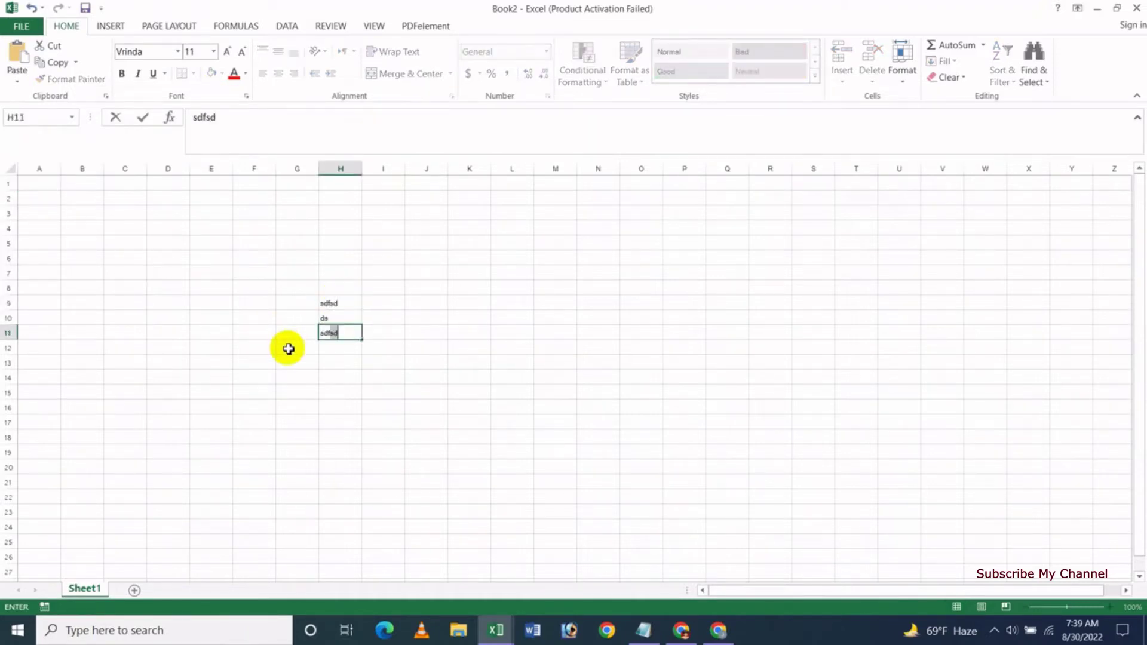
key(Return)
key(Return)
text(fdsd)
click(286, 346)
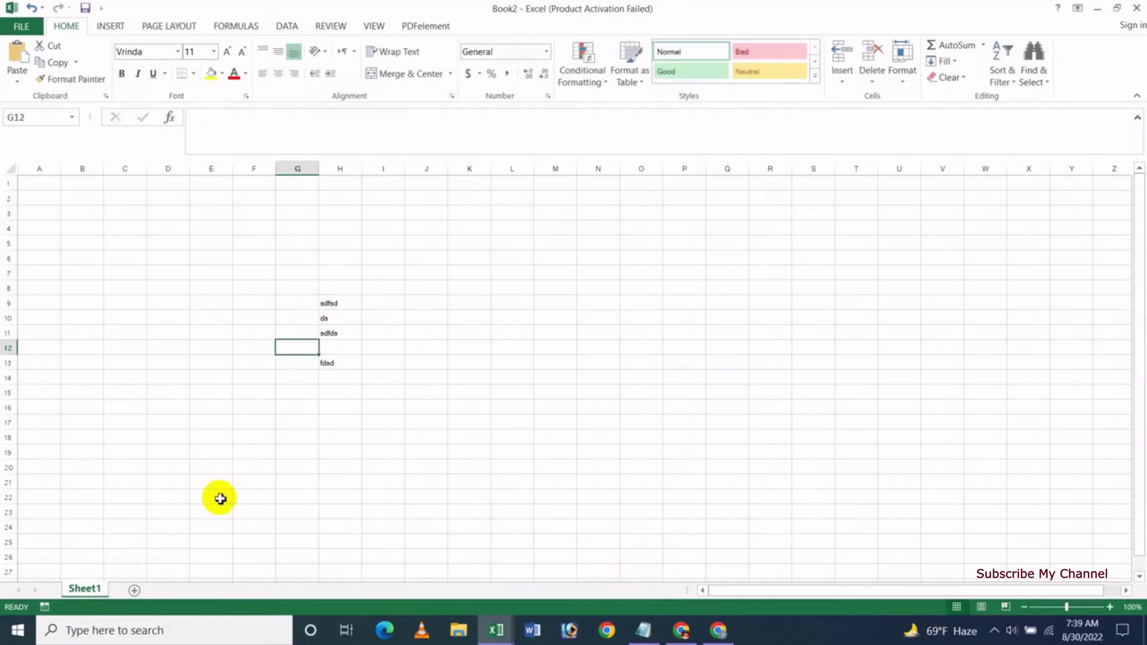
- Add Sheet2 with fsdf in G13 and dsfg in K10, then return to Sheet1
click(133, 592)
click(294, 361)
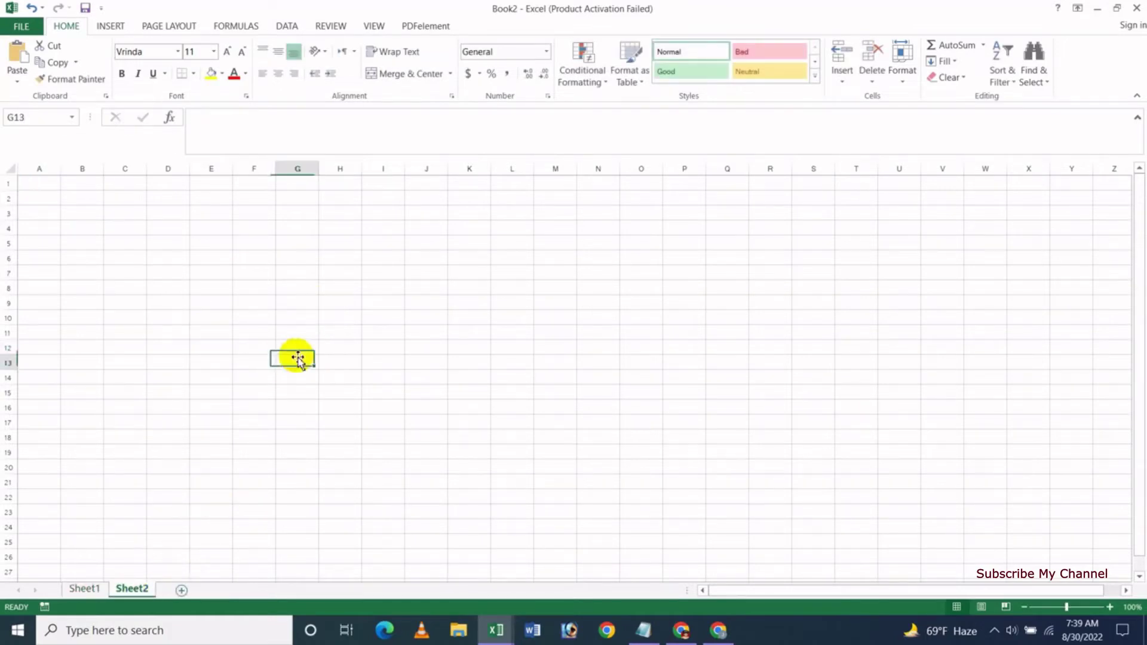
text(fsdf)
click(456, 318)
text(dsfg)
click(221, 319)
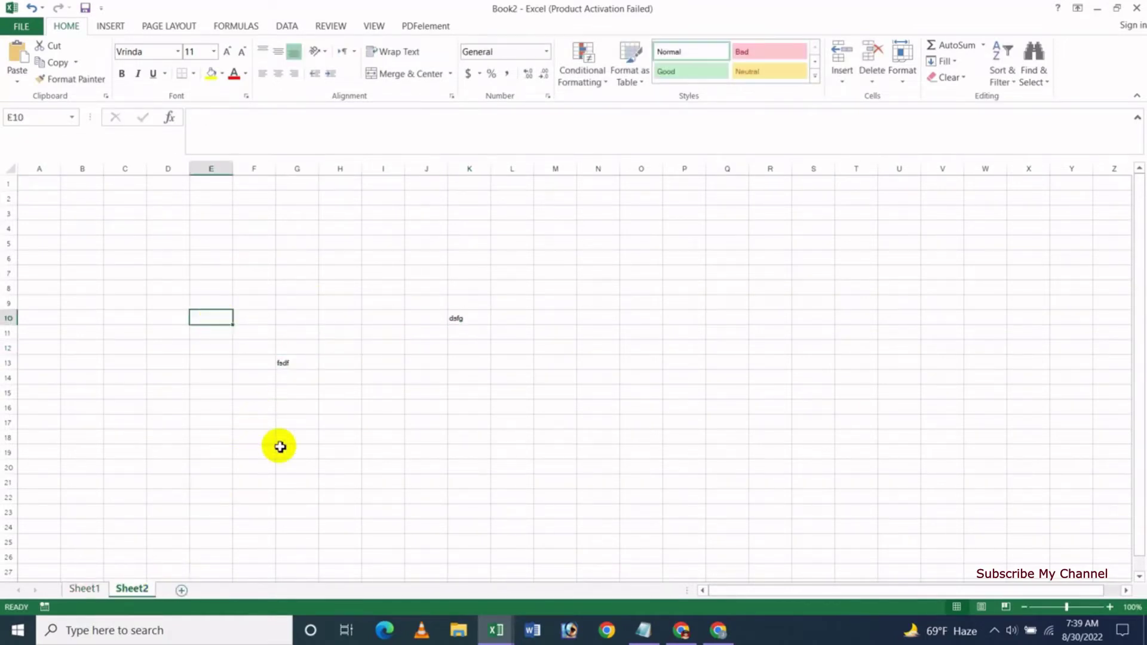
click(85, 588)
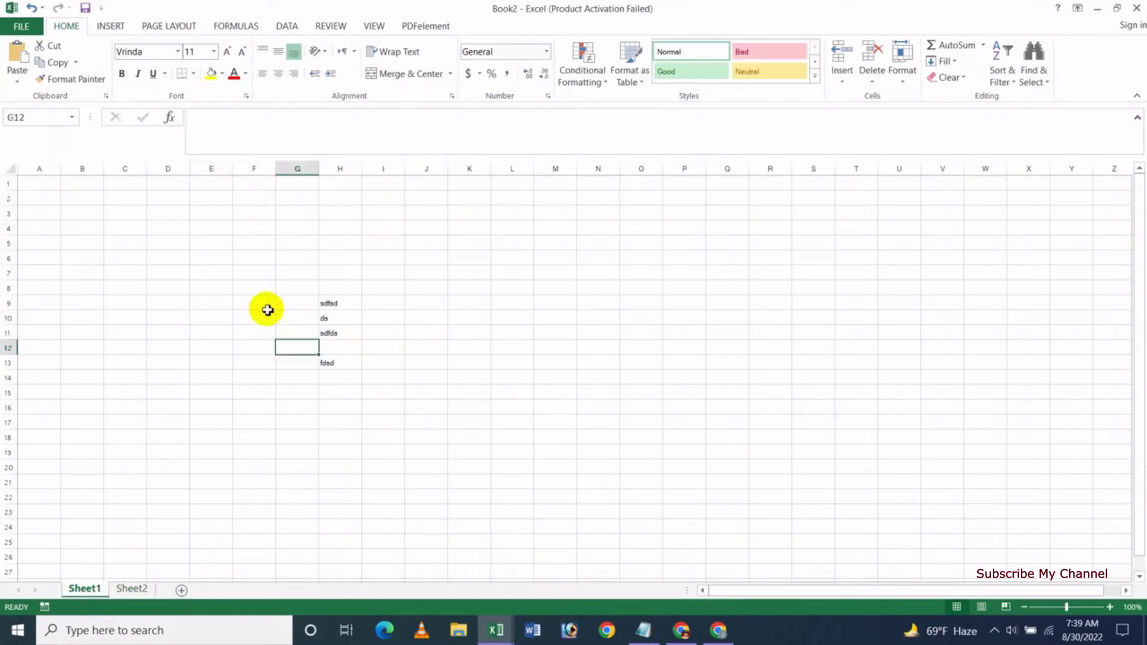
click(263, 291)
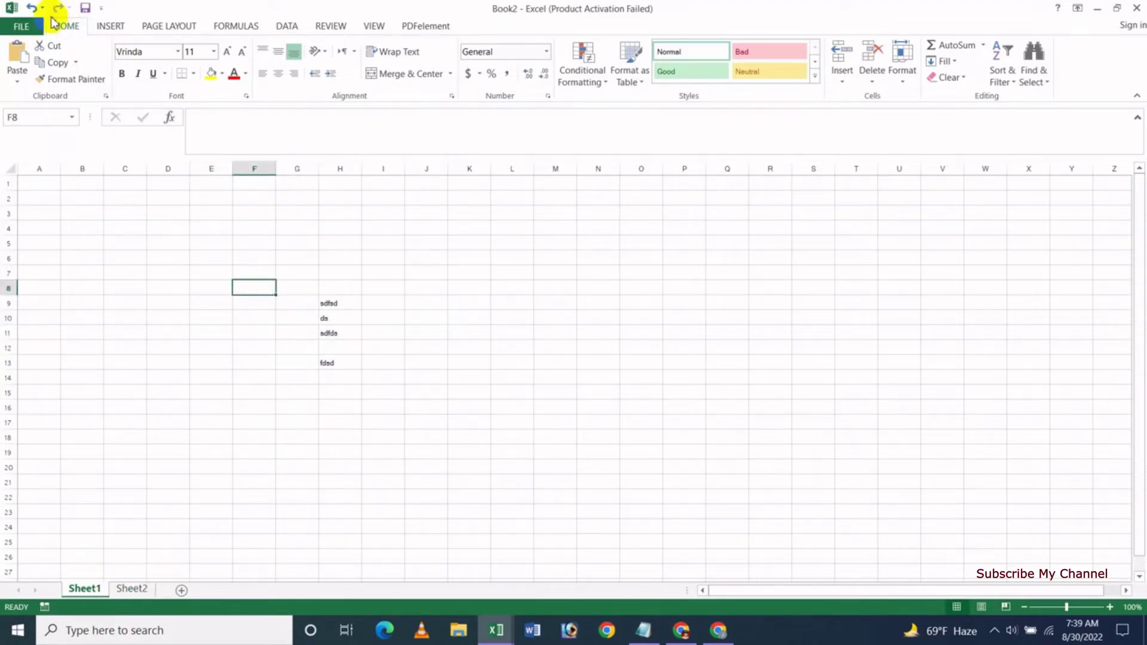
- Close Book2 without saving it, then select cell E6 in the Test workbook
click(22, 27)
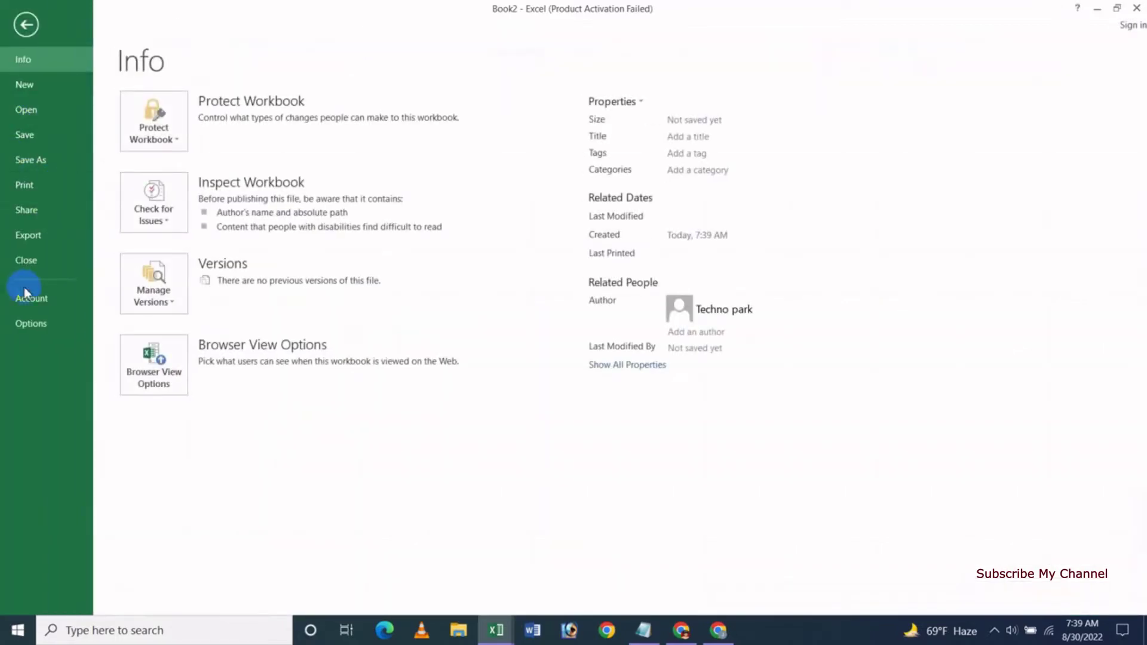
click(27, 260)
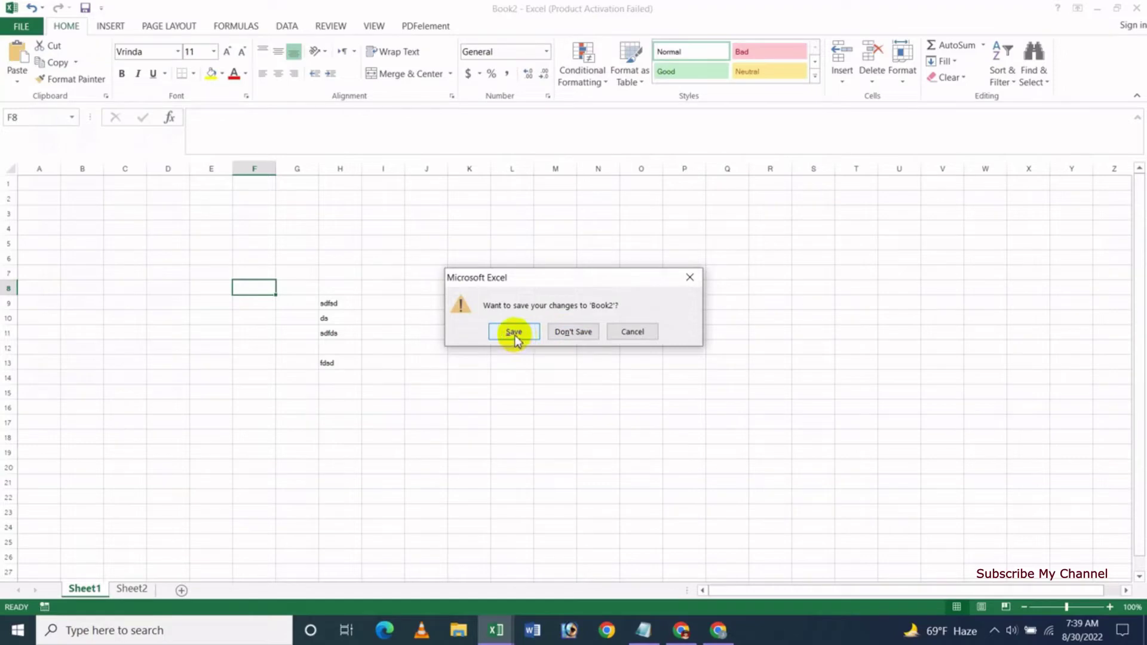
click(573, 332)
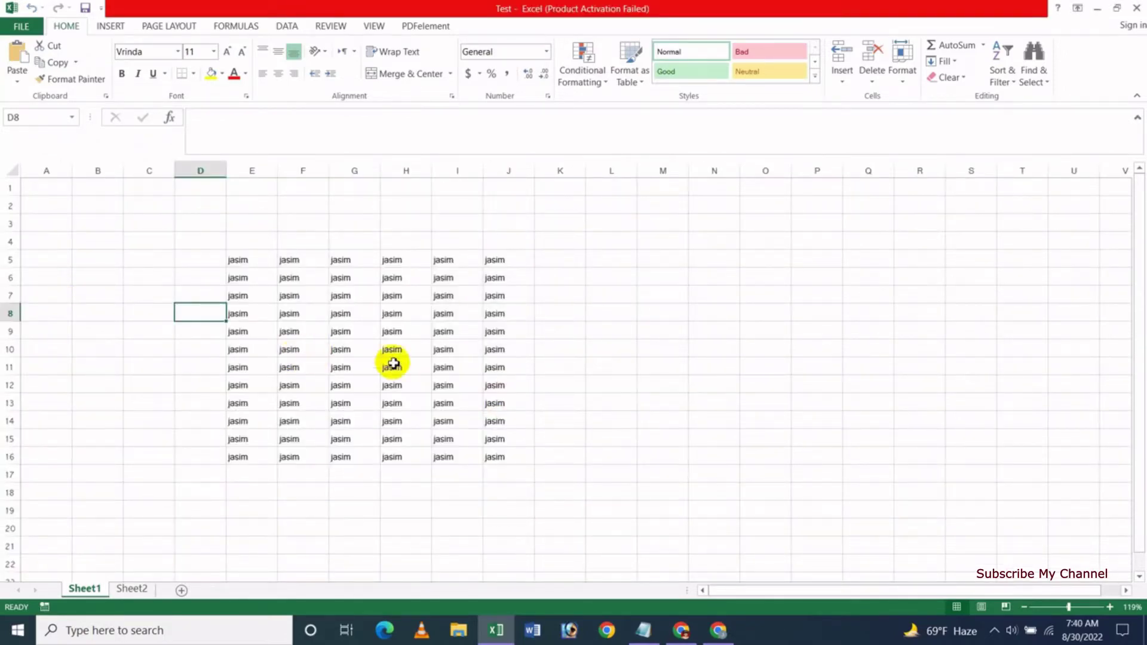
click(230, 281)
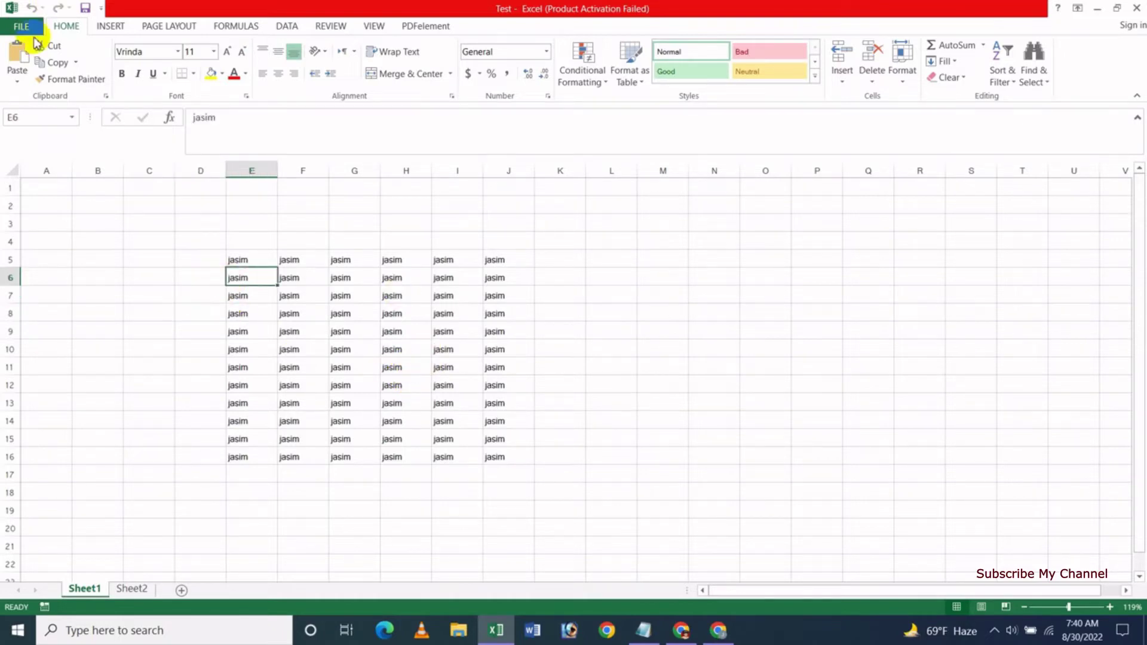
- View the Test workbook's Info page, go back to the sheet, then reopen Info
click(23, 27)
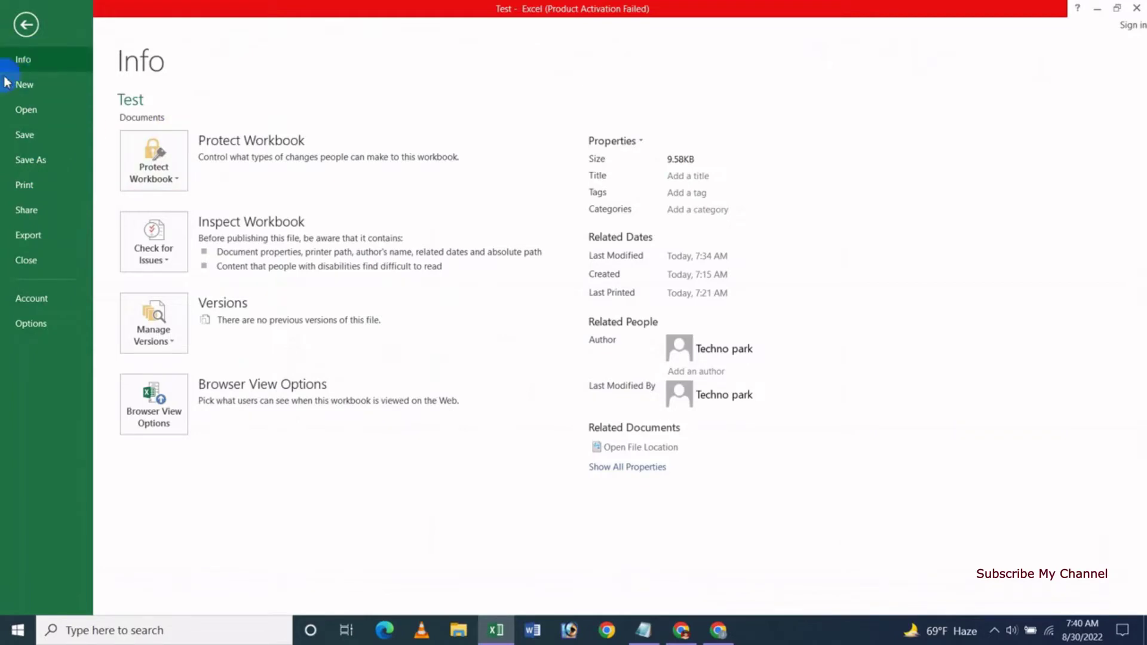
click(28, 69)
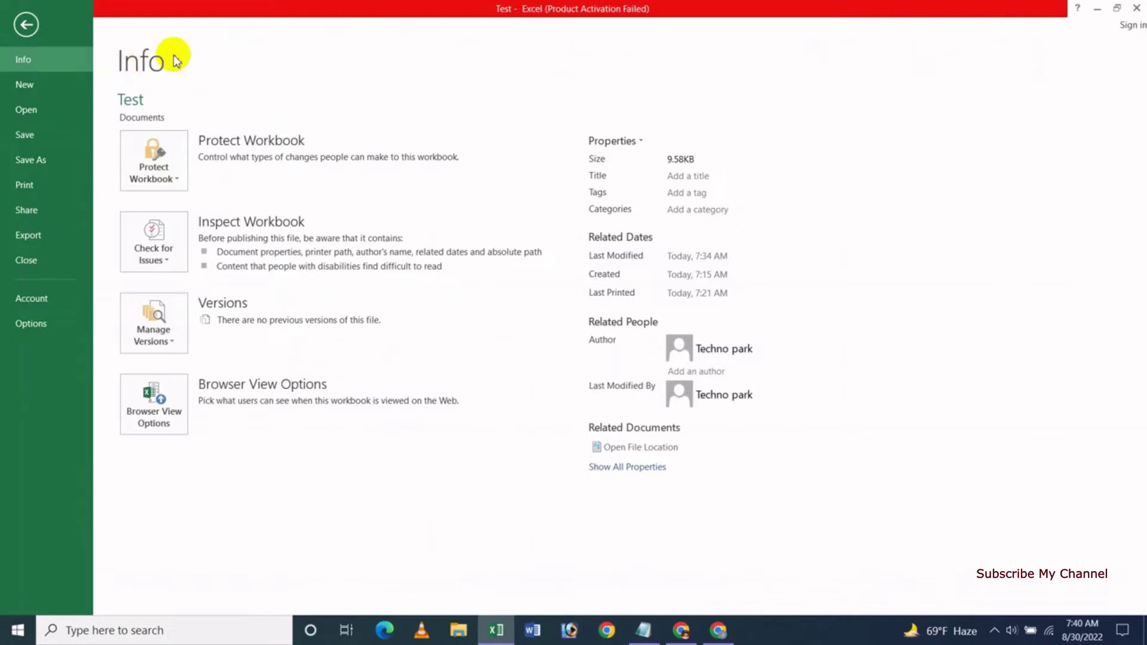
click(27, 27)
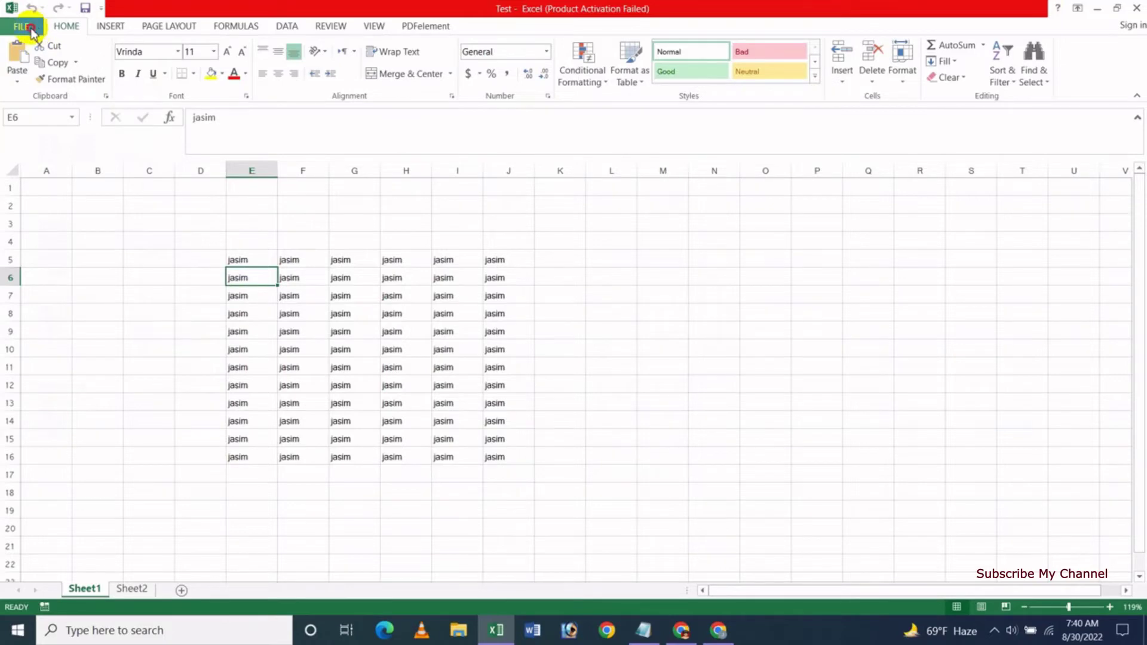
click(23, 26)
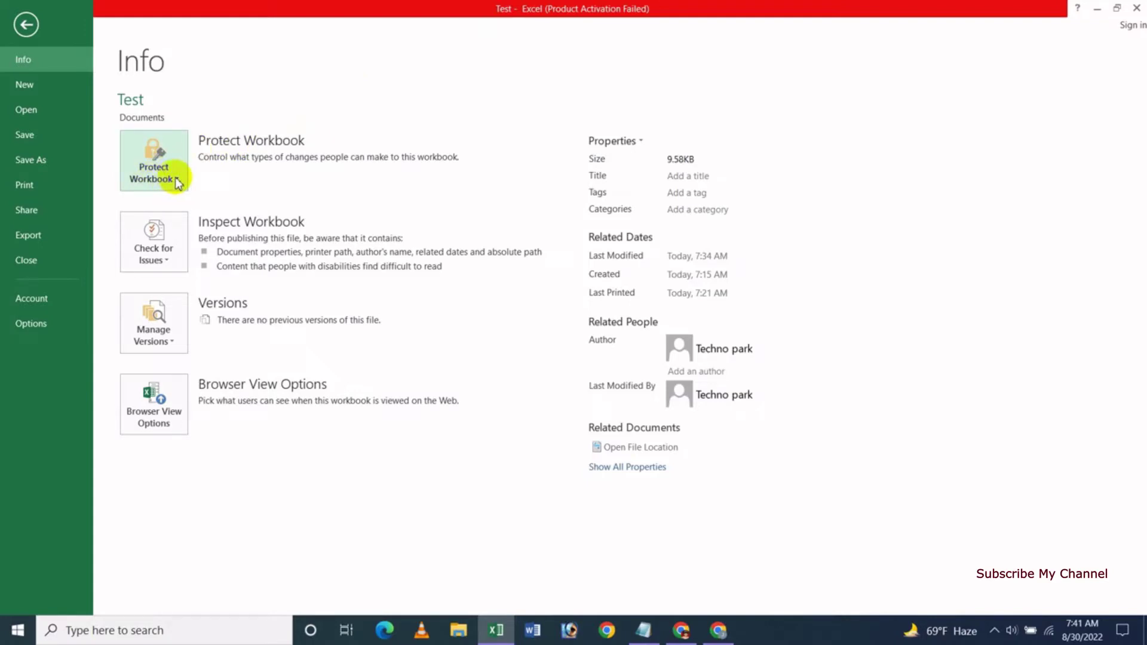
- Encrypt Test via Protect Workbook > Encrypt with Password, entering and confirming a password
click(178, 183)
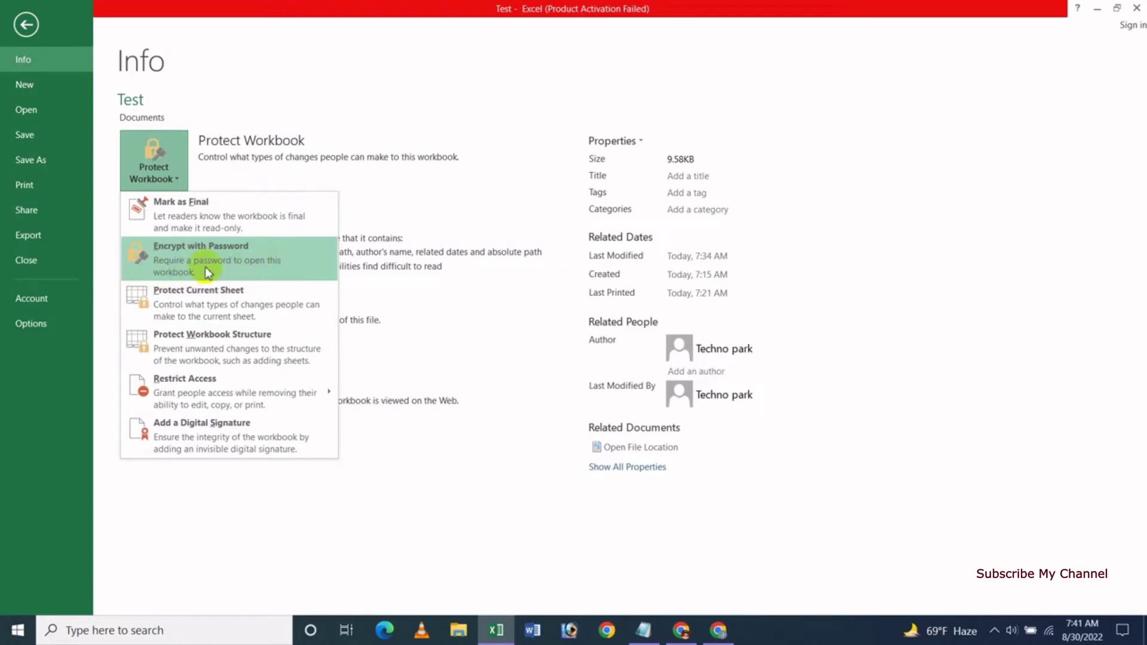
click(223, 257)
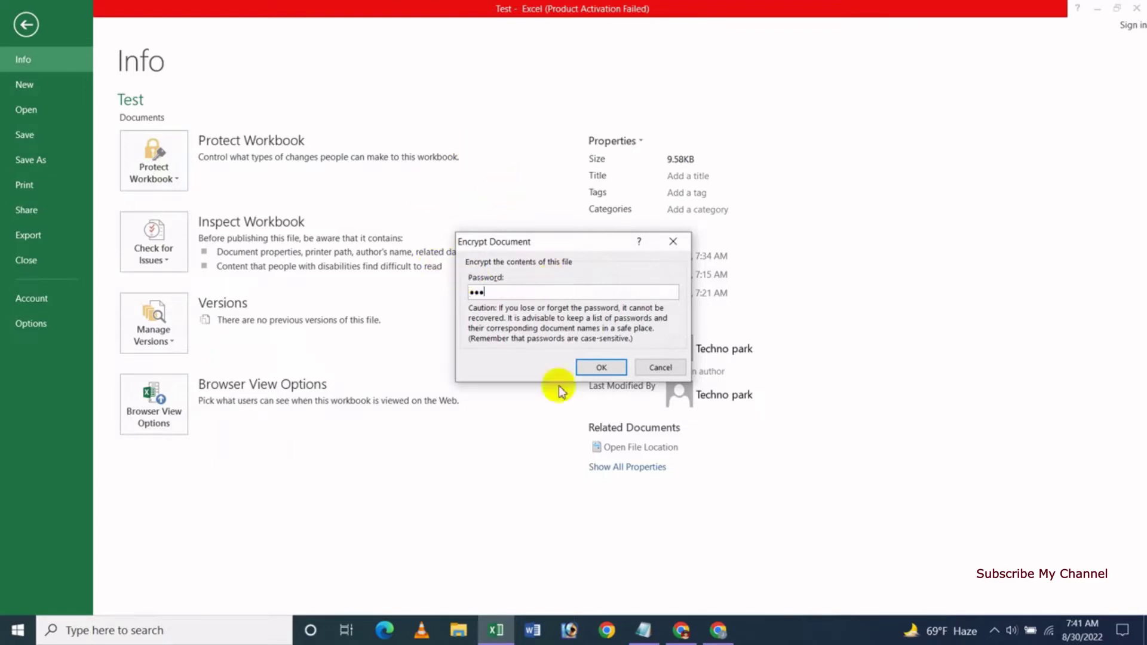
click(595, 368)
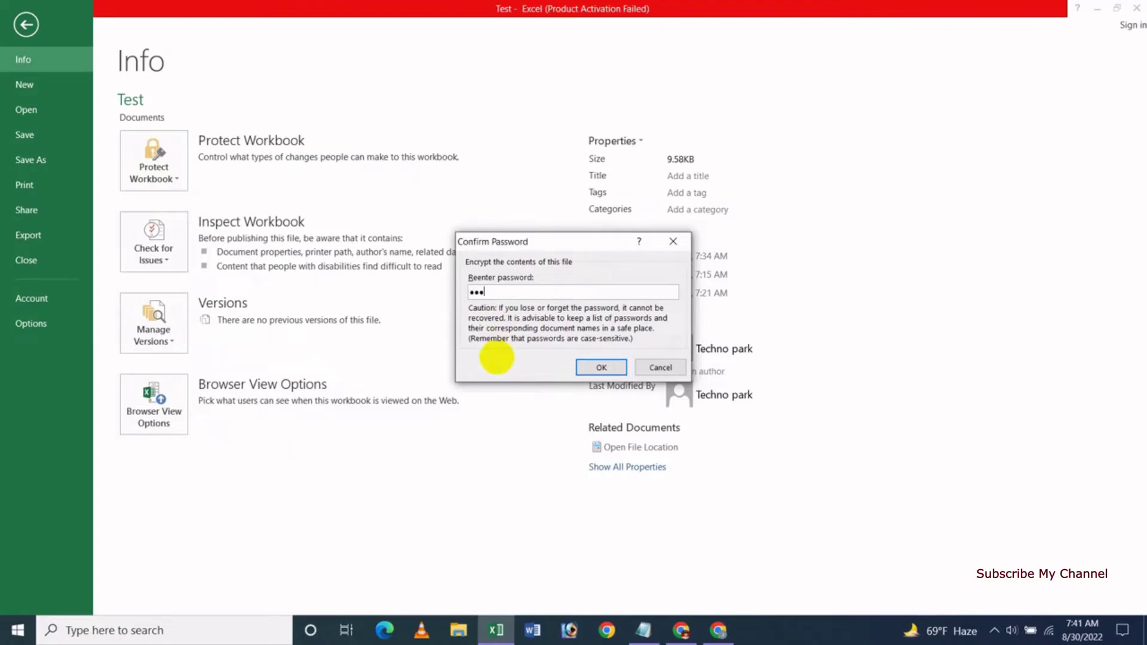
click(601, 367)
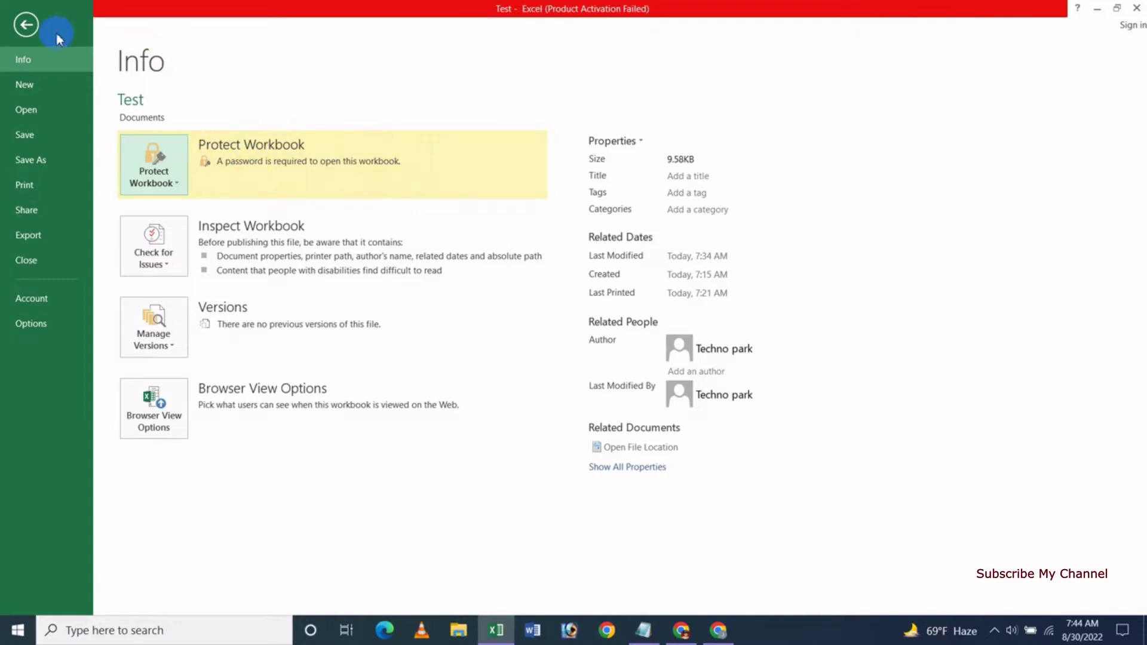
- Save the protected Test workbook from the Quick Access Toolbar and close it
click(26, 25)
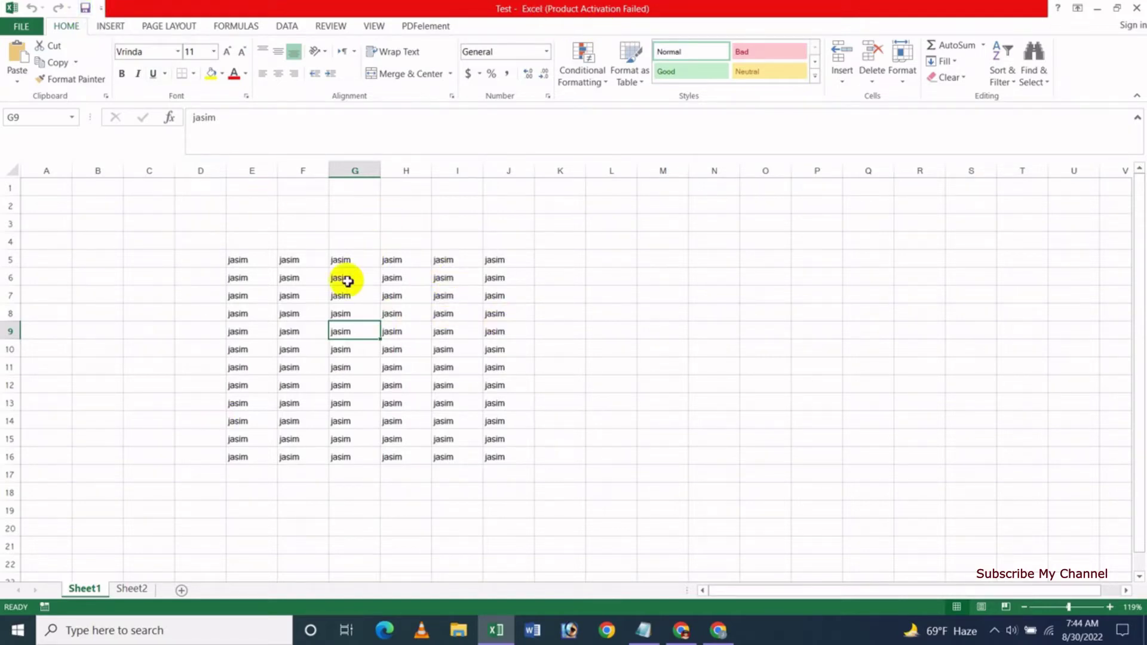
click(86, 9)
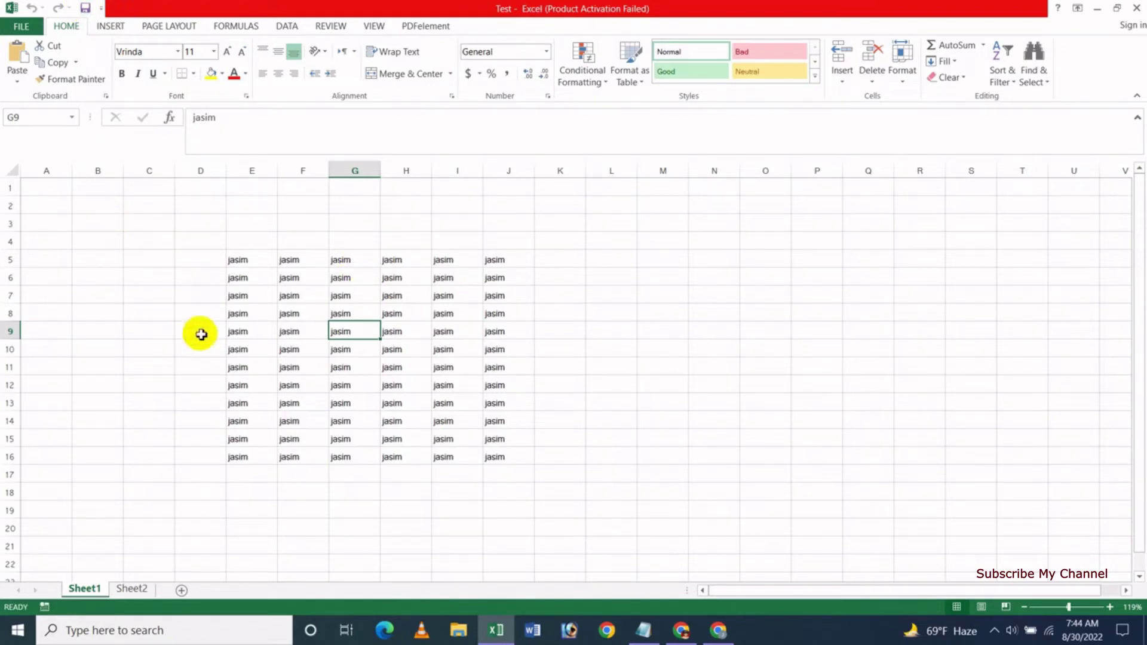
click(24, 27)
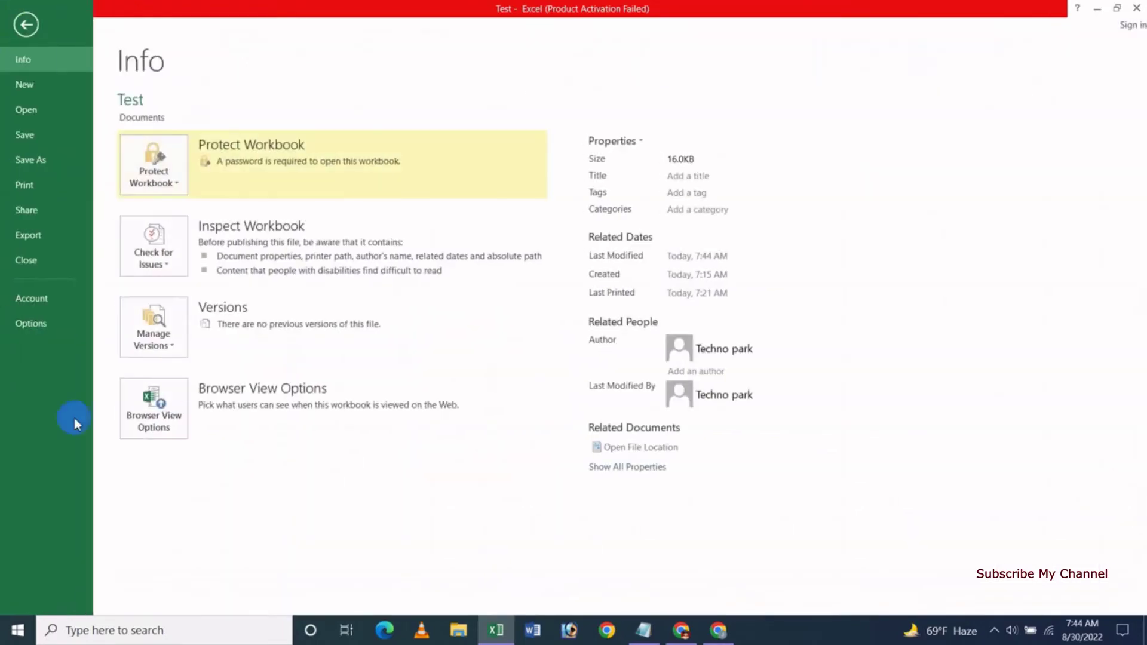
click(44, 268)
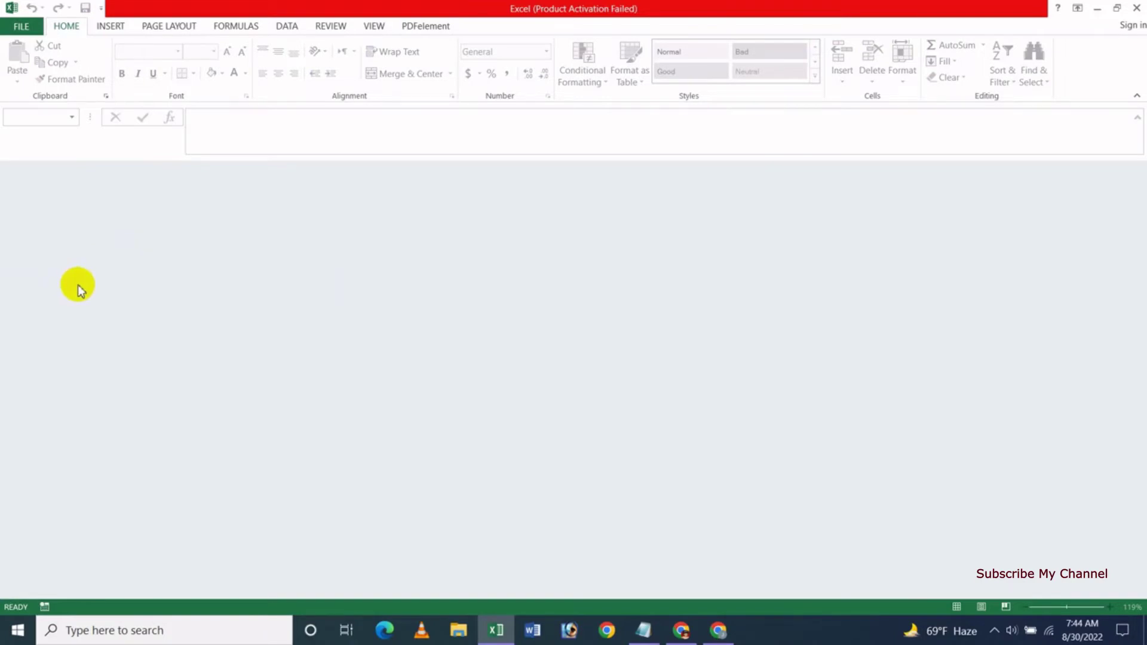
- Open Test from Documents, enter an incorrect password, and dismiss the rejection warning
click(26, 35)
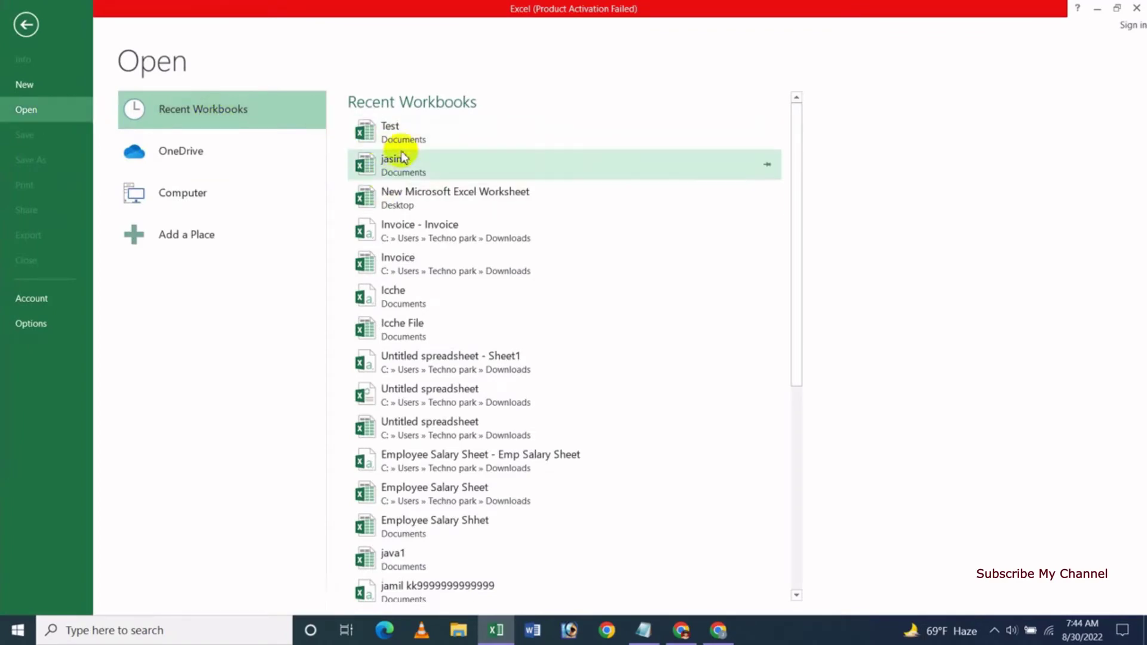
click(182, 198)
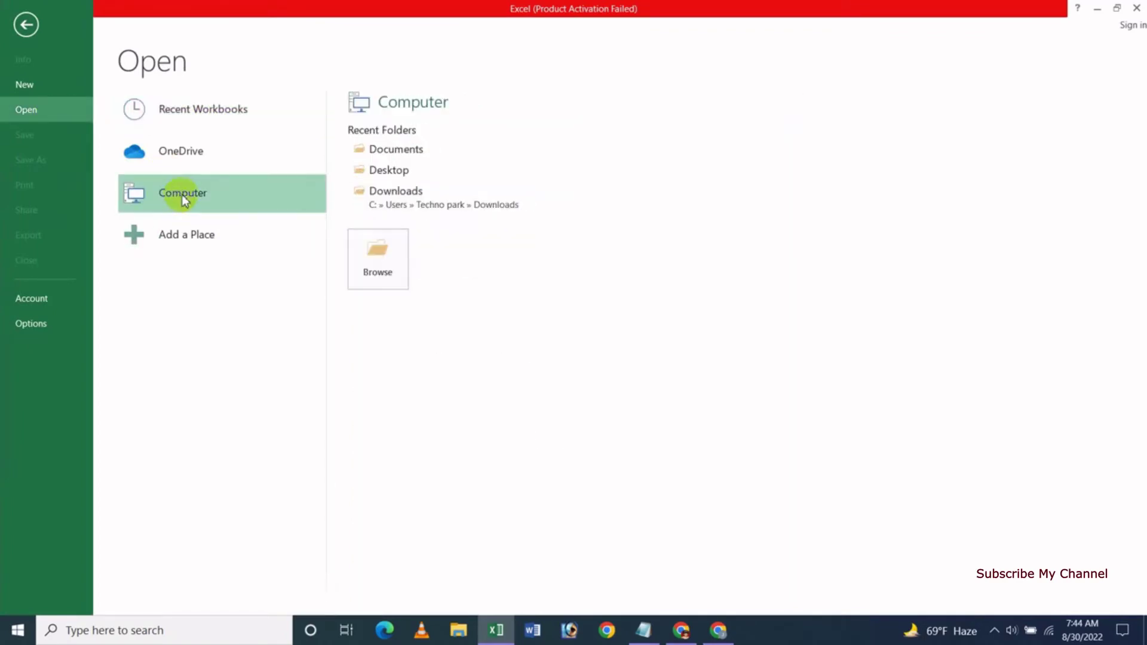
click(386, 278)
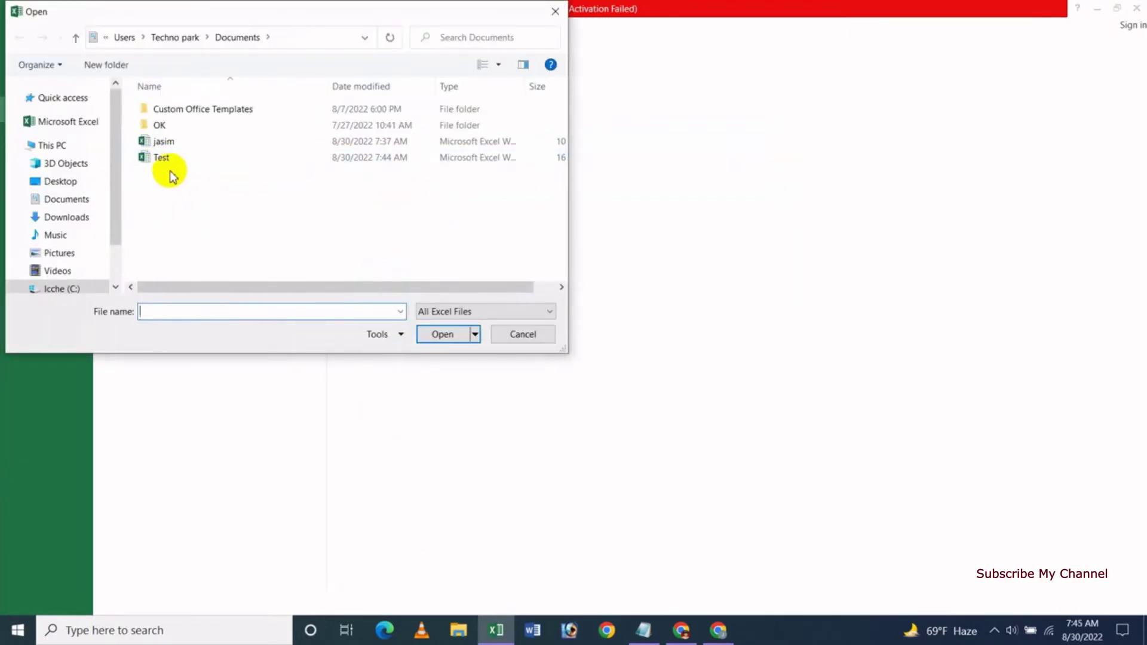
click(161, 158)
click(442, 334)
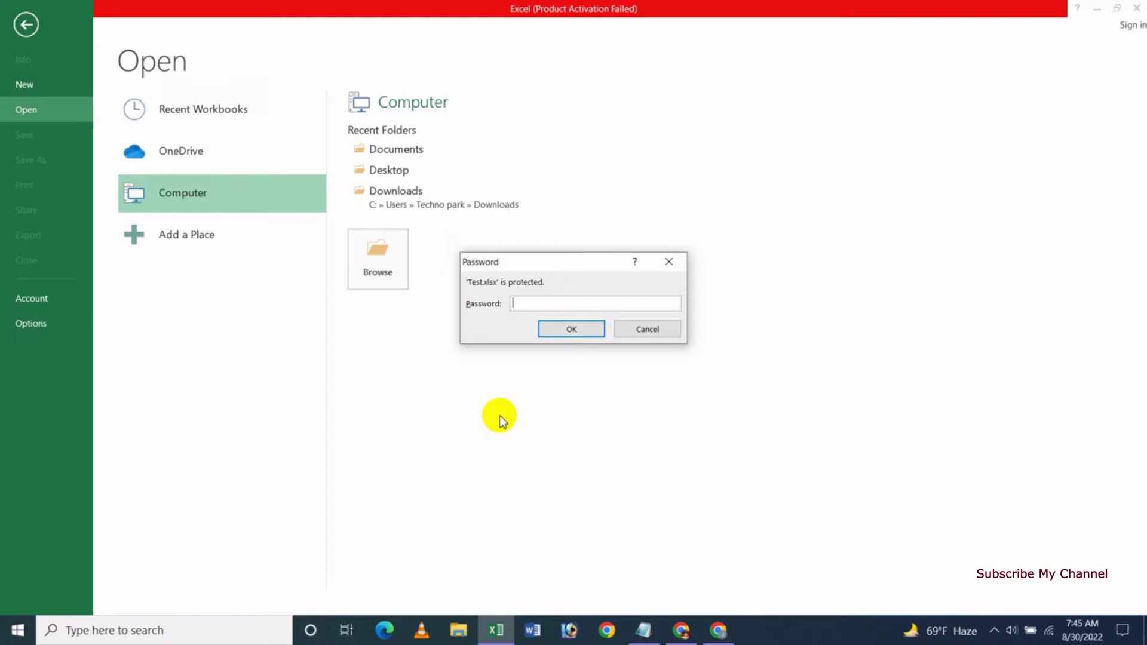
click(562, 332)
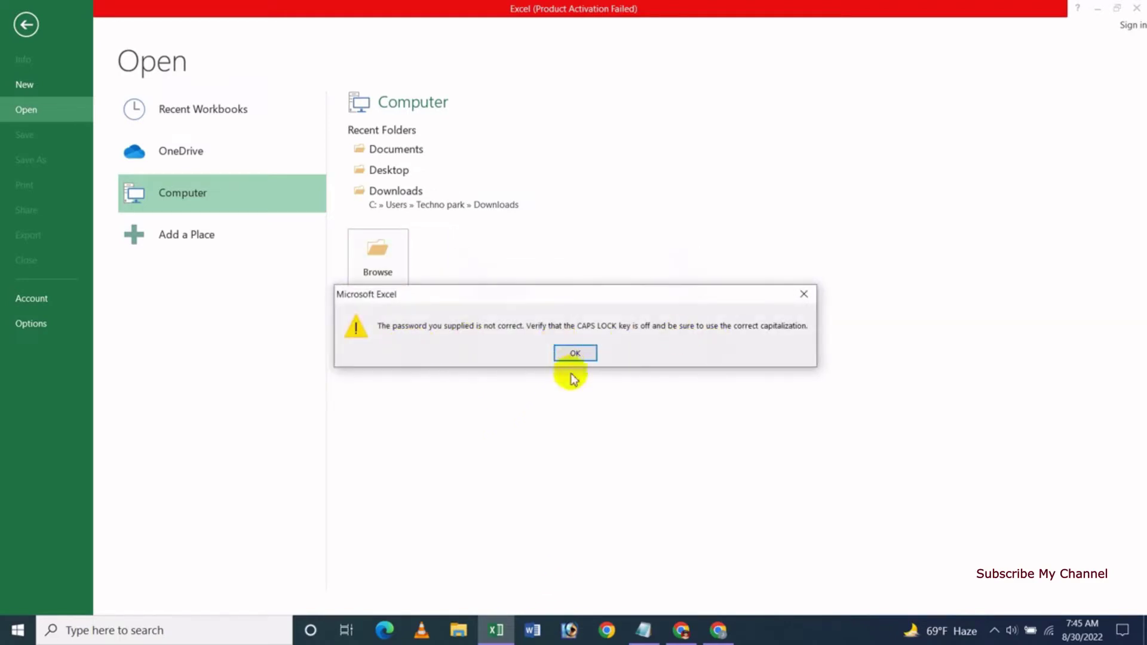
click(574, 353)
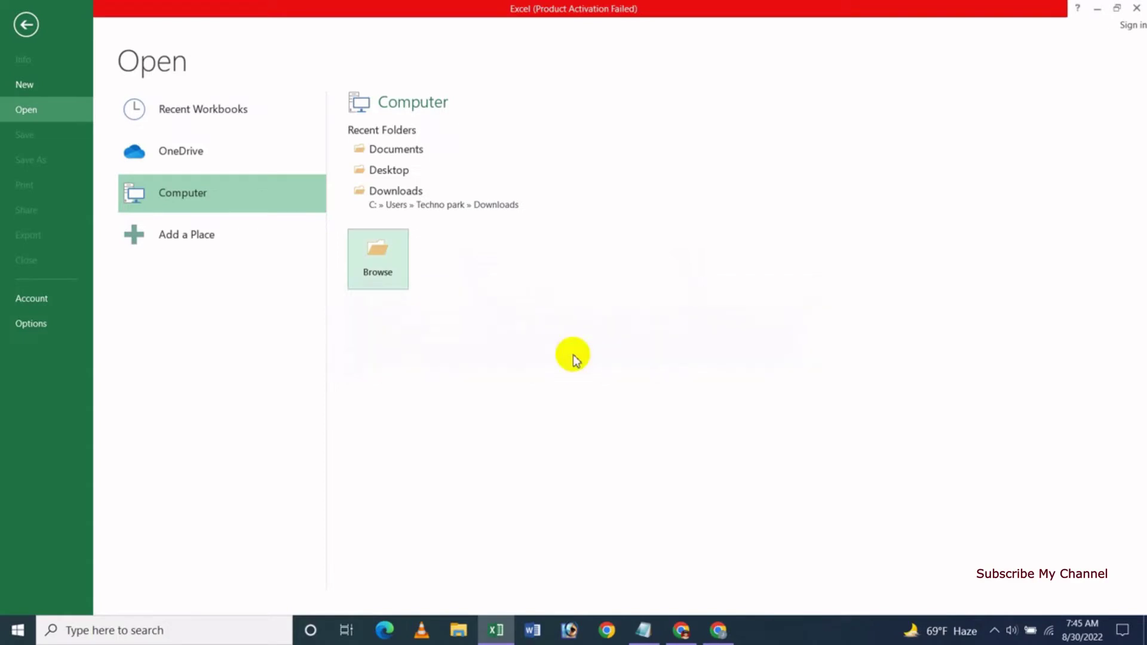
- Reopen Test from Documents and unlock it with the correct password
click(380, 267)
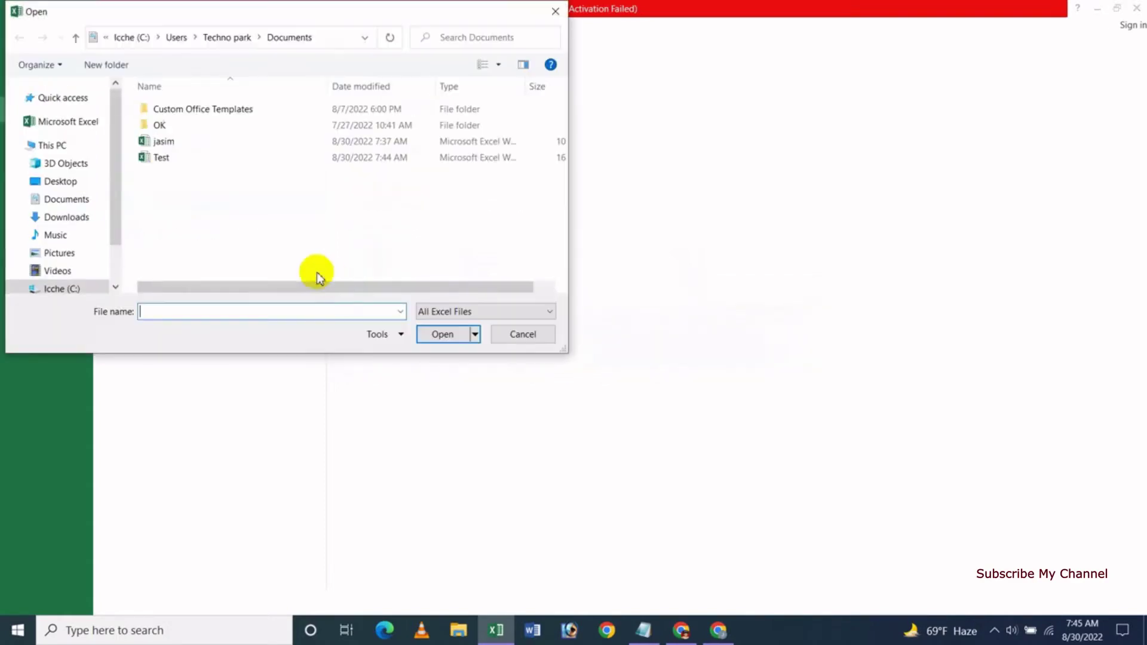
click(163, 158)
click(442, 335)
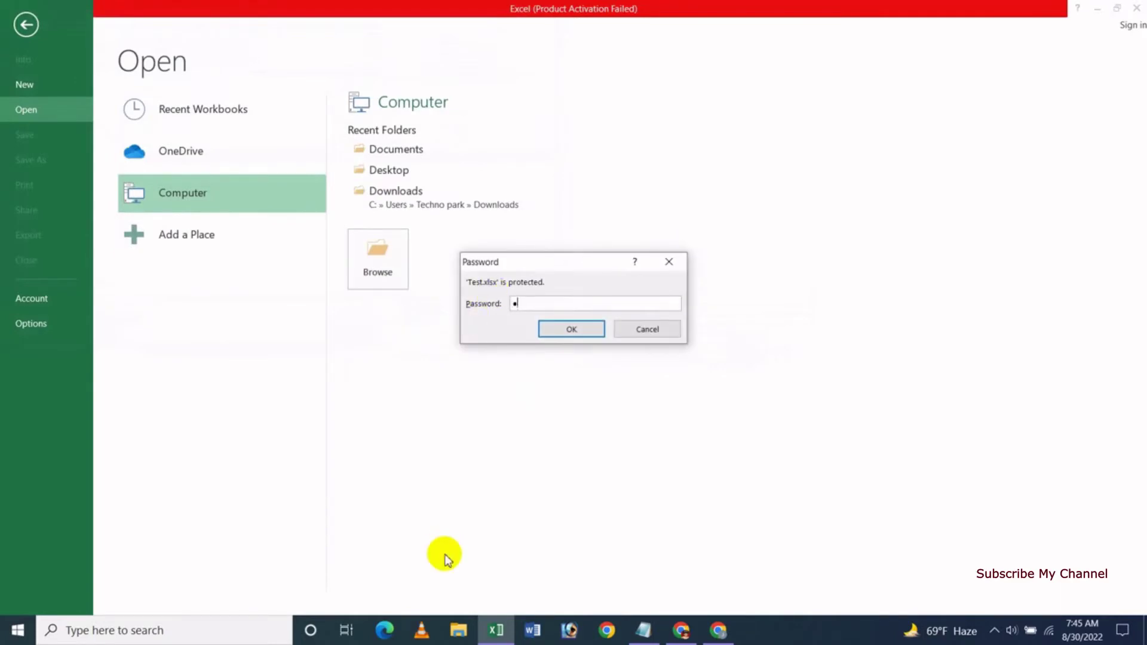
click(554, 330)
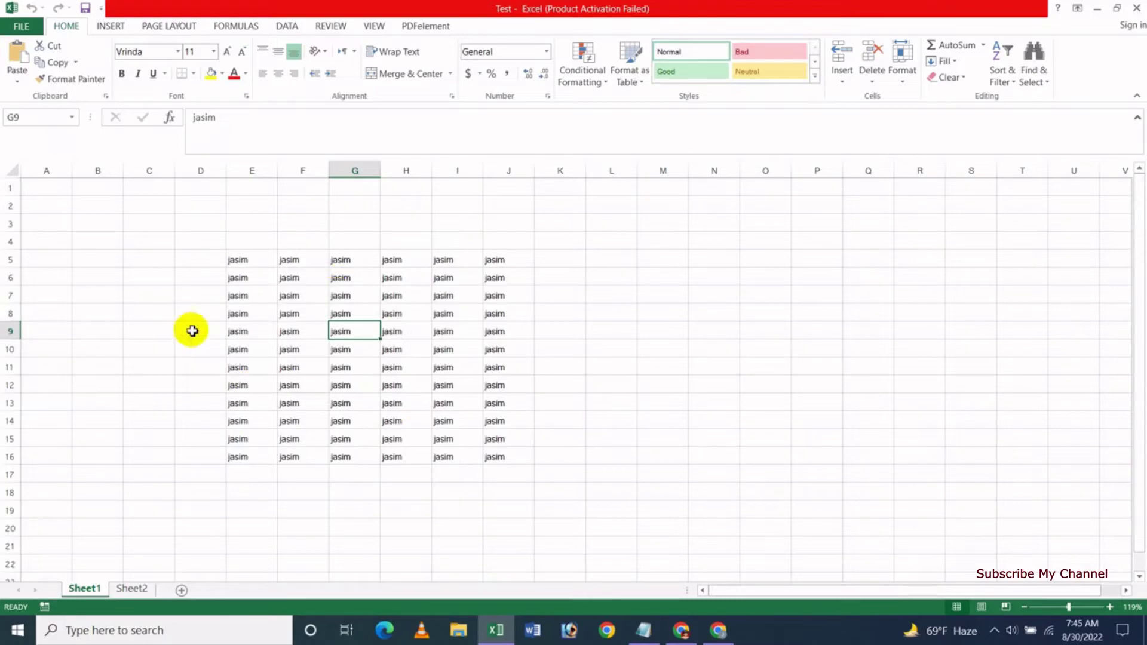
- Clear Test's encryption password under Protect Workbook, then select cell D9 on Sheet1
click(21, 26)
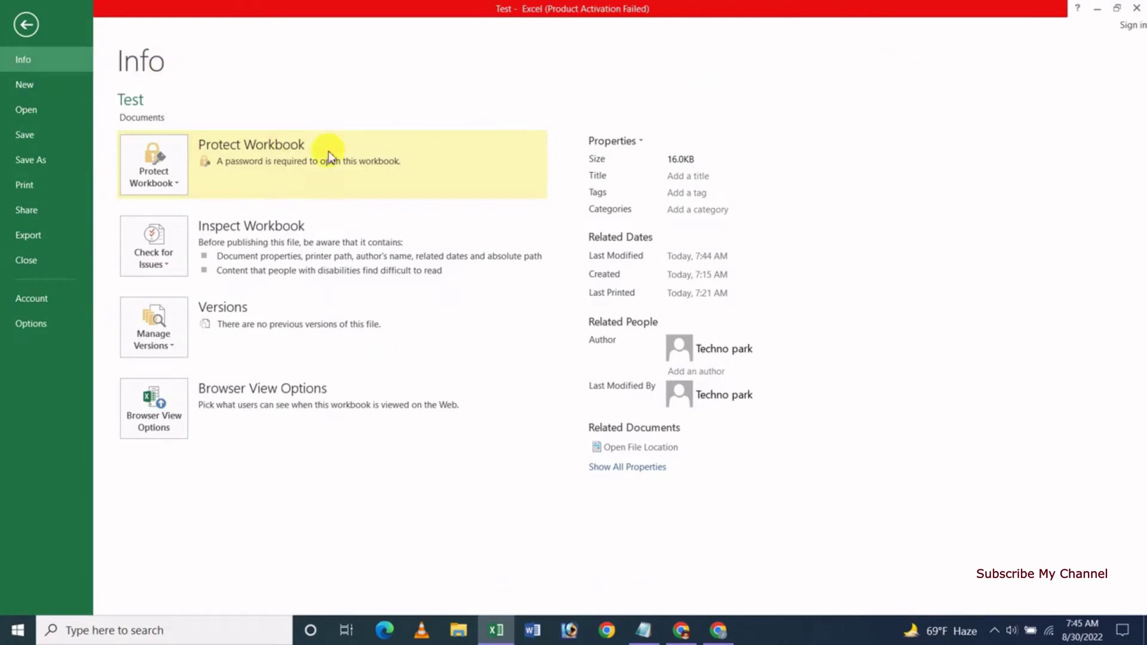
click(170, 179)
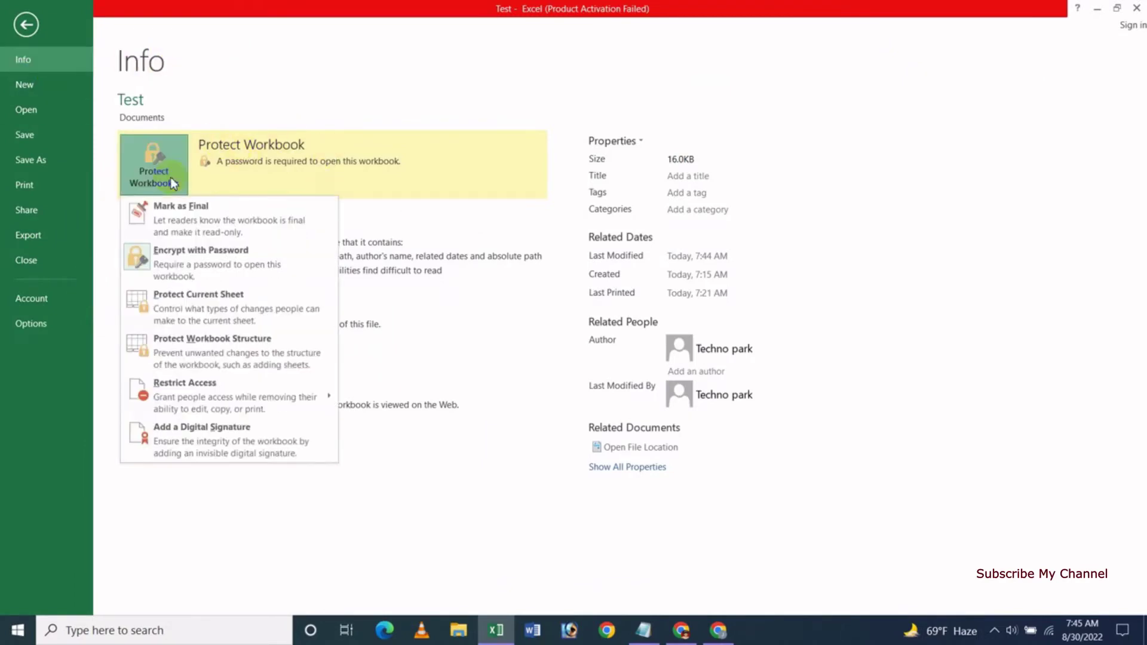
click(190, 259)
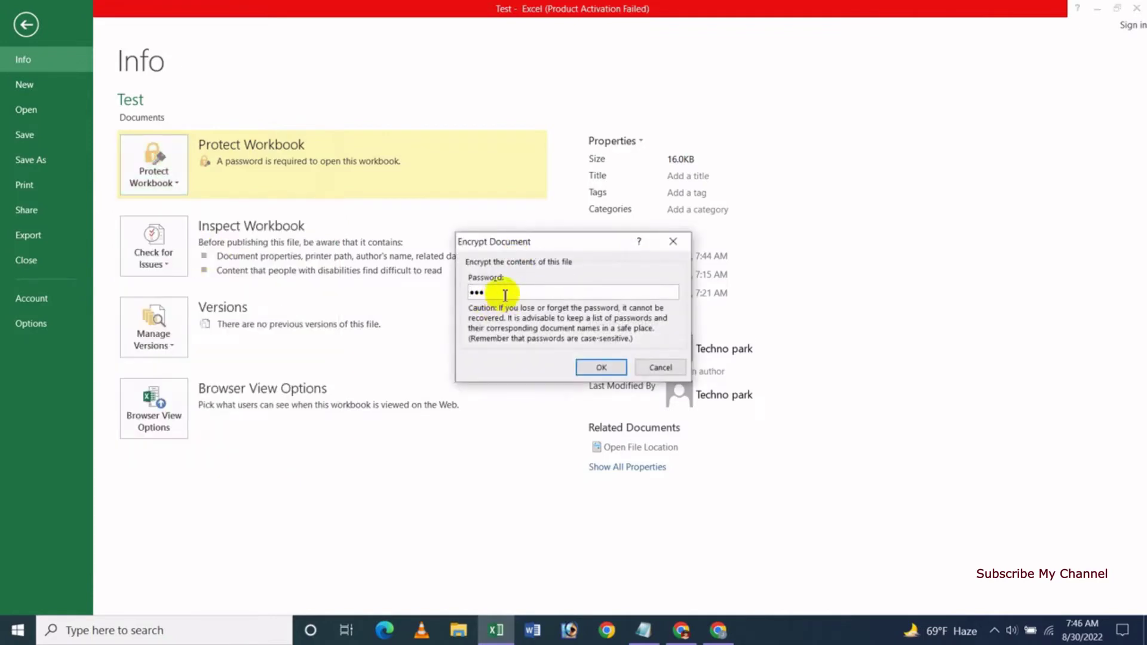
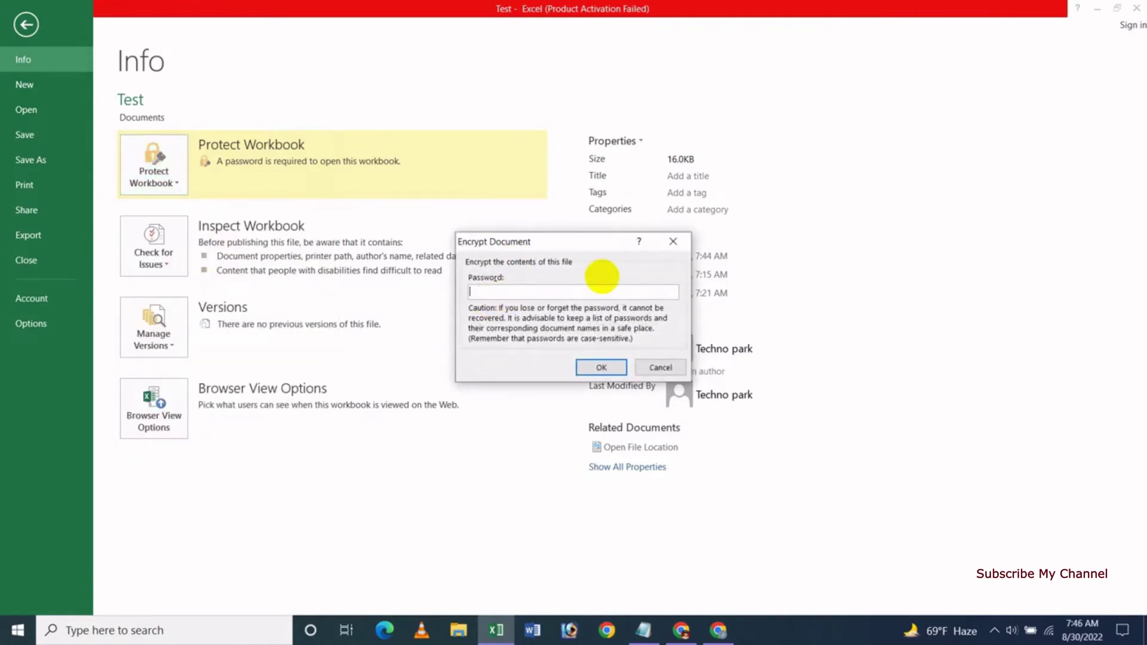
click(595, 368)
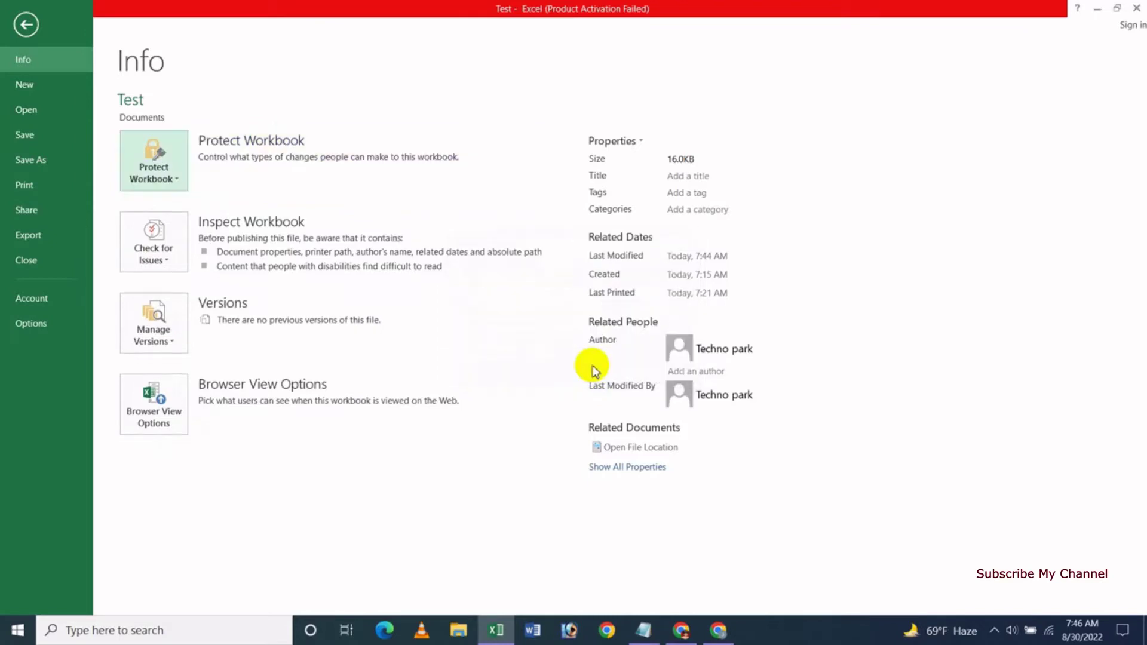
click(27, 32)
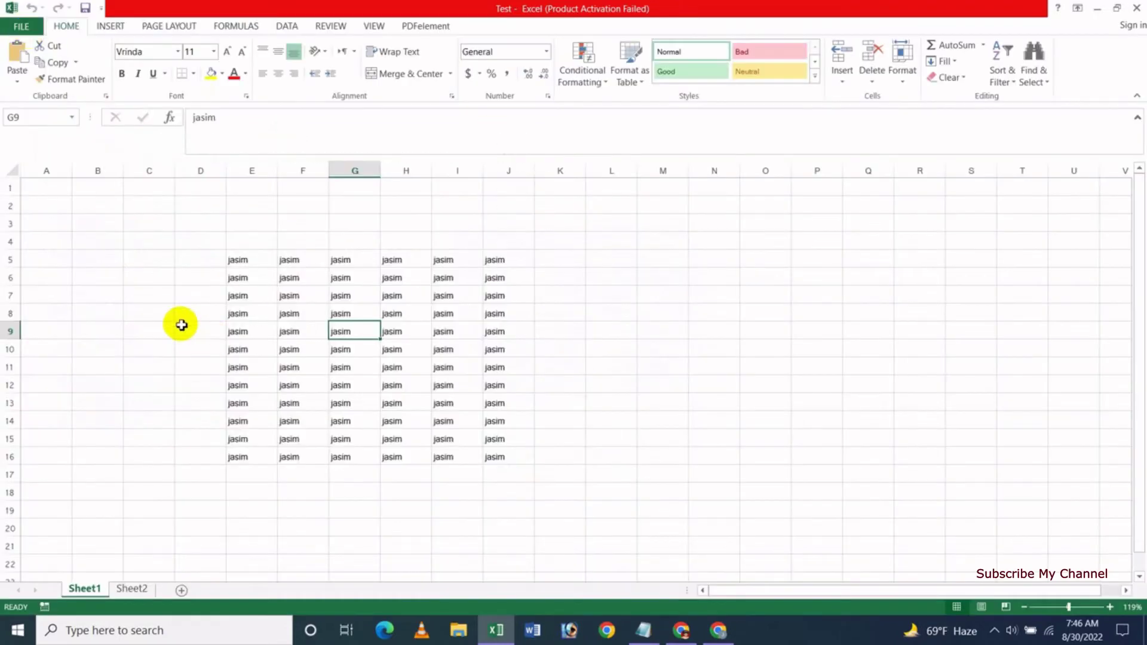
click(180, 327)
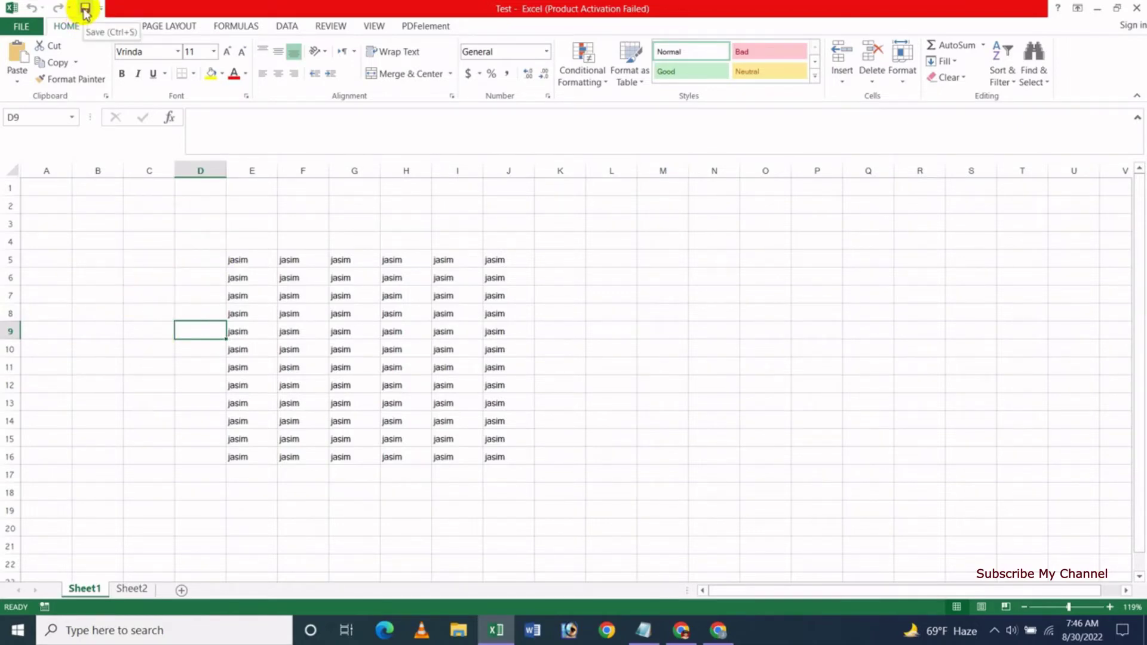
- Save the Test workbook without its password, close it, and reopen it from recent files
click(107, 258)
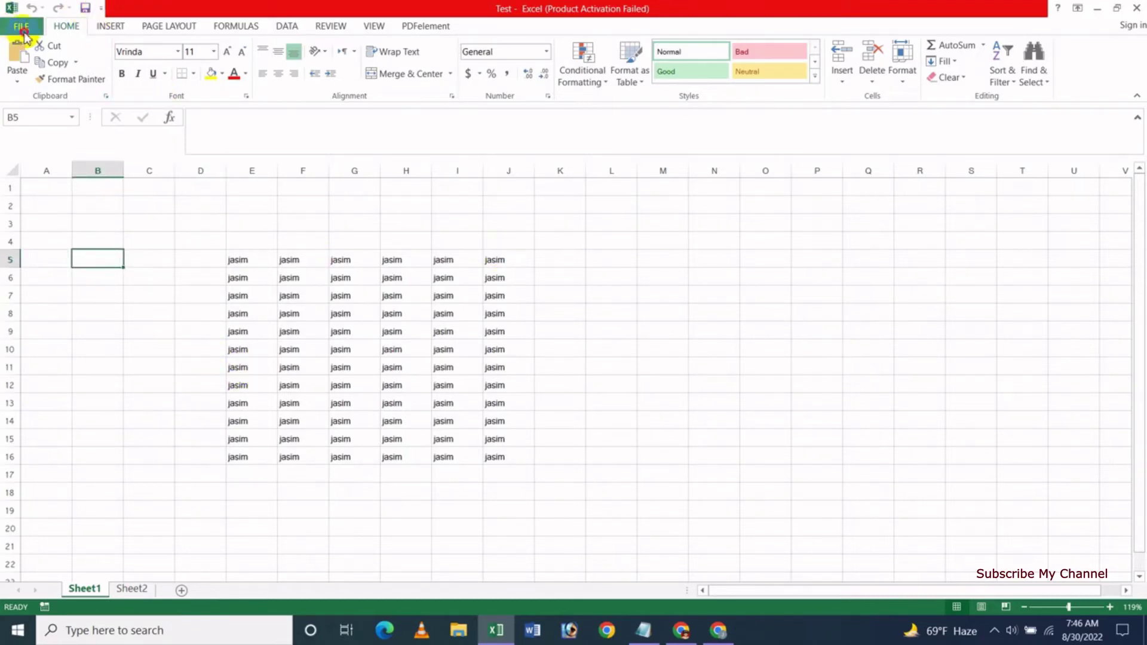
click(22, 27)
click(41, 264)
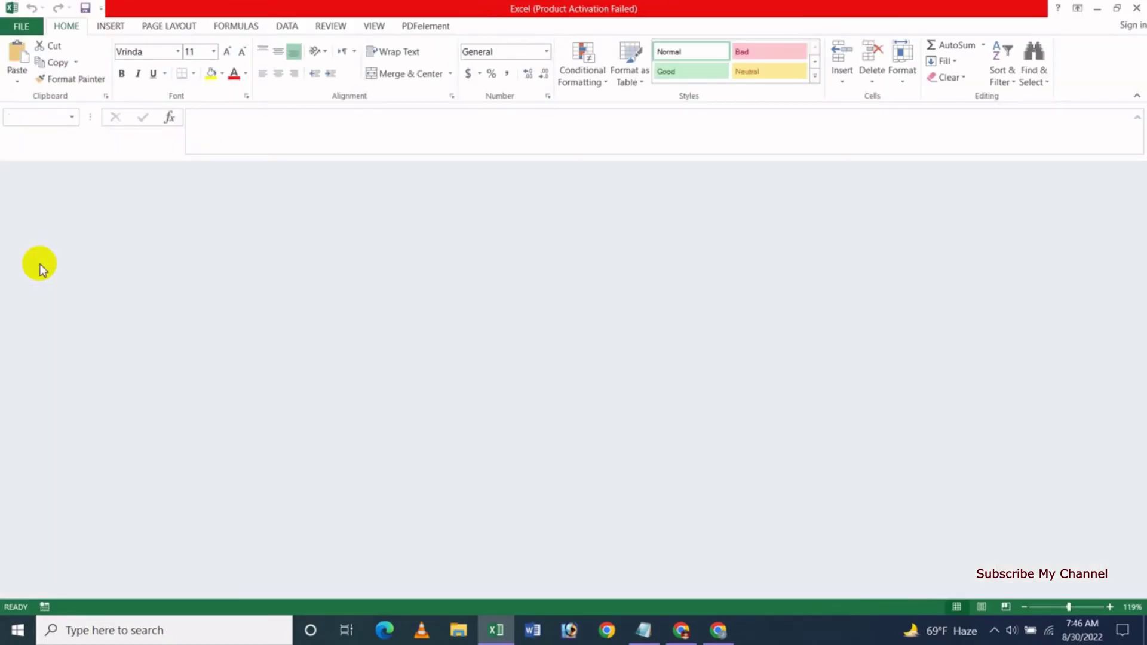
click(19, 27)
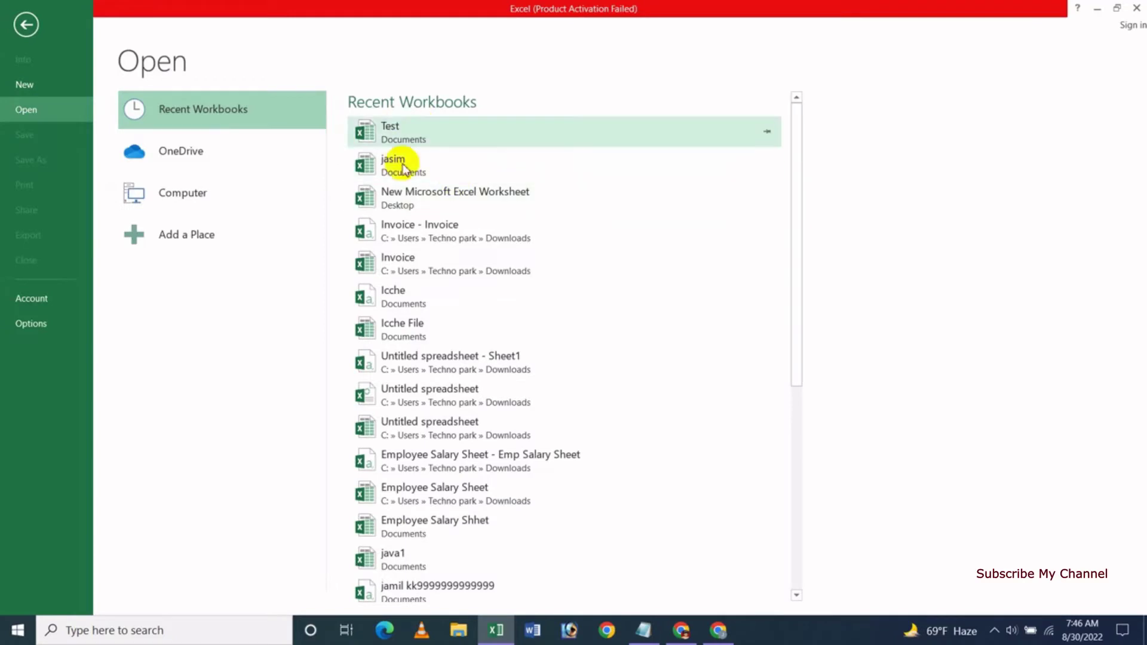
click(400, 128)
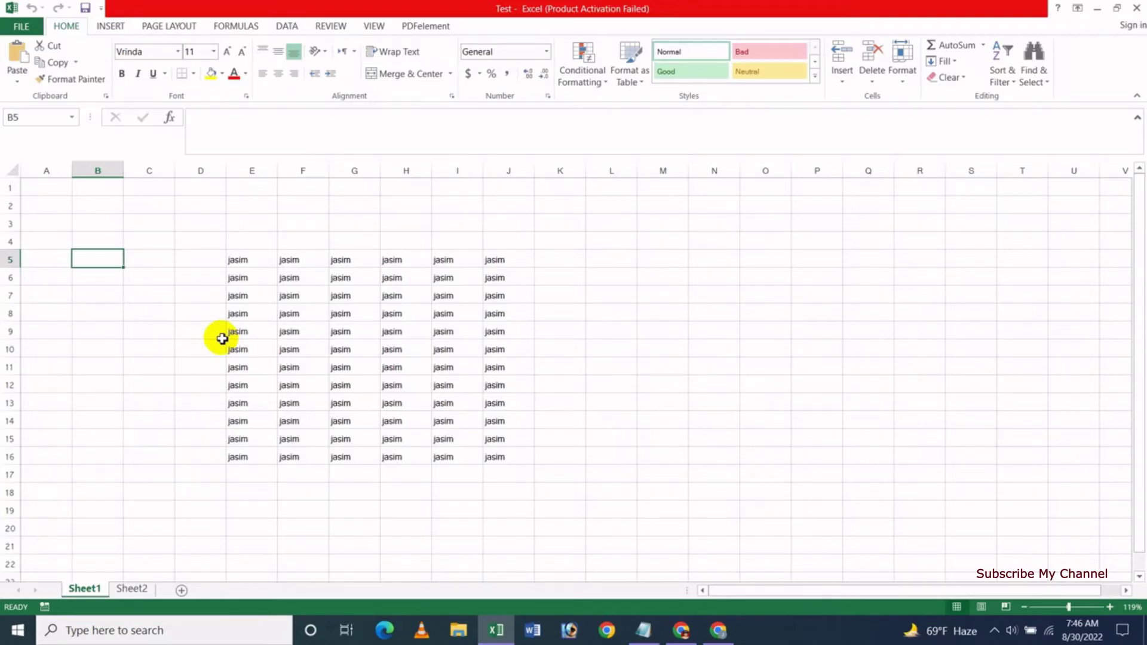
- Select cells G10 and F7, then move from Sheet2 to Sheet1 with the jasim data
click(361, 351)
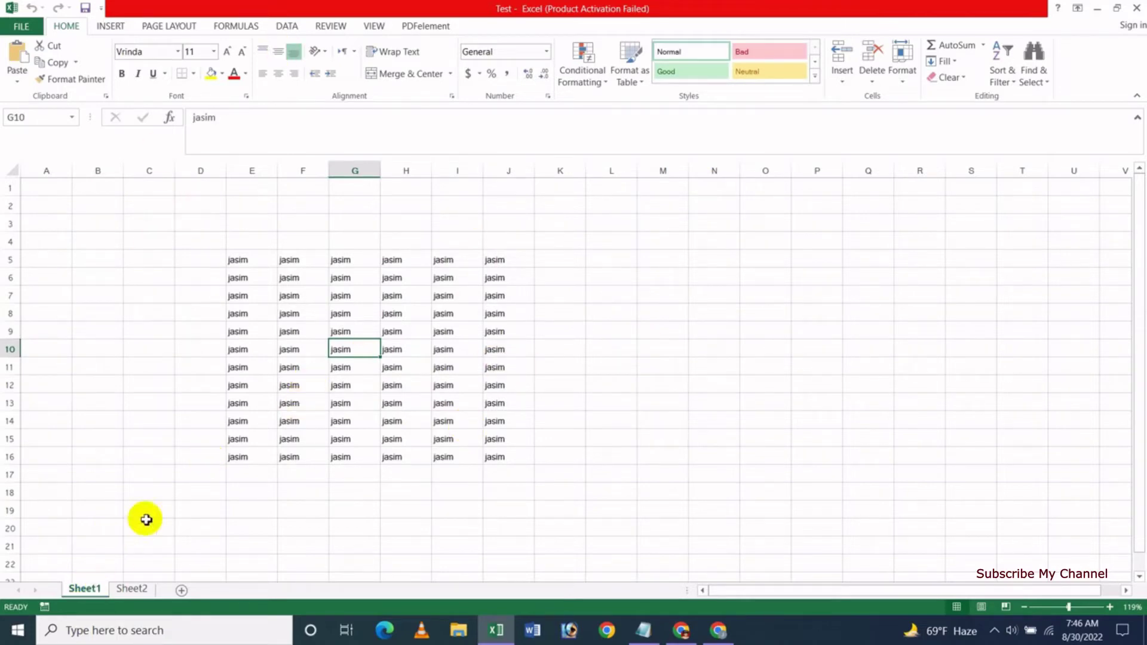
click(304, 294)
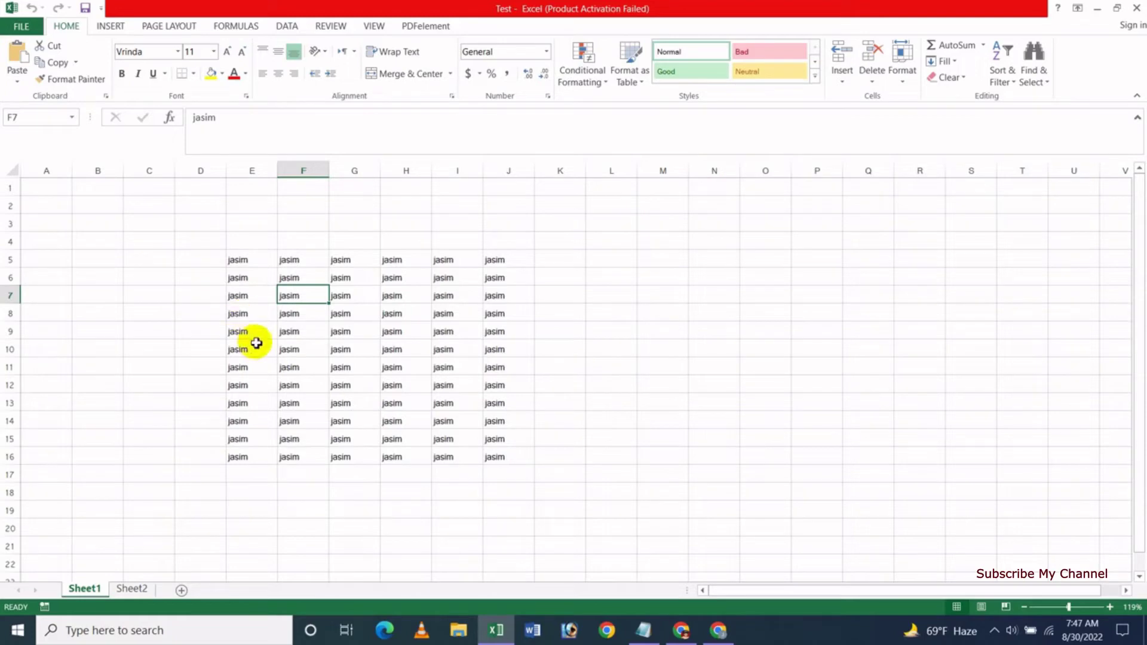
click(130, 588)
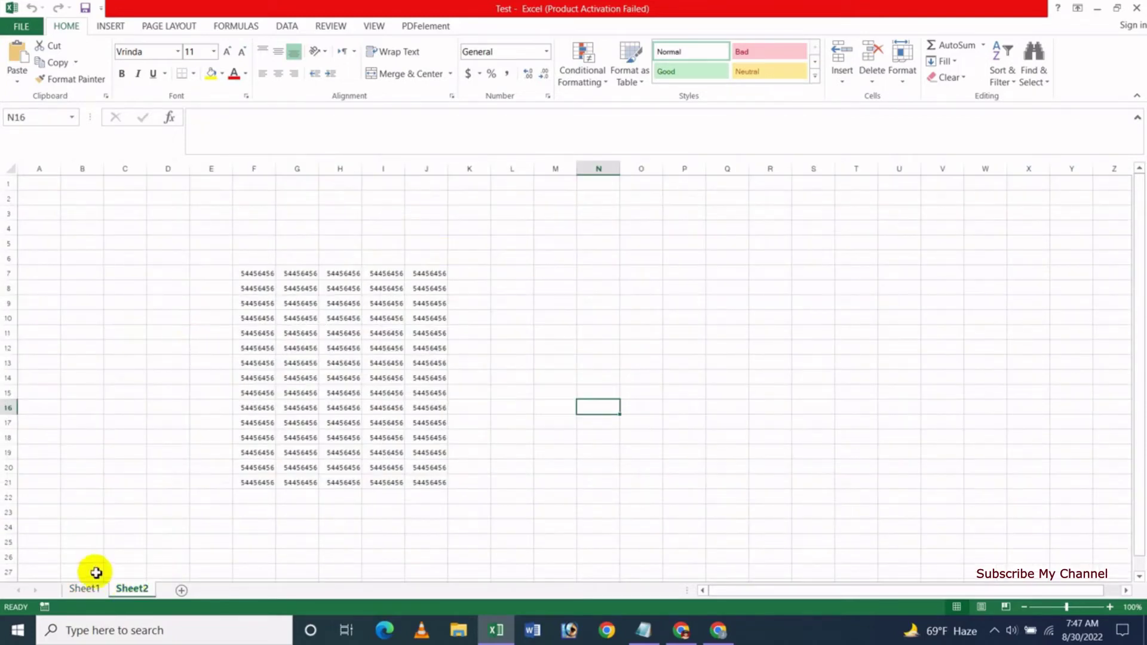
click(85, 588)
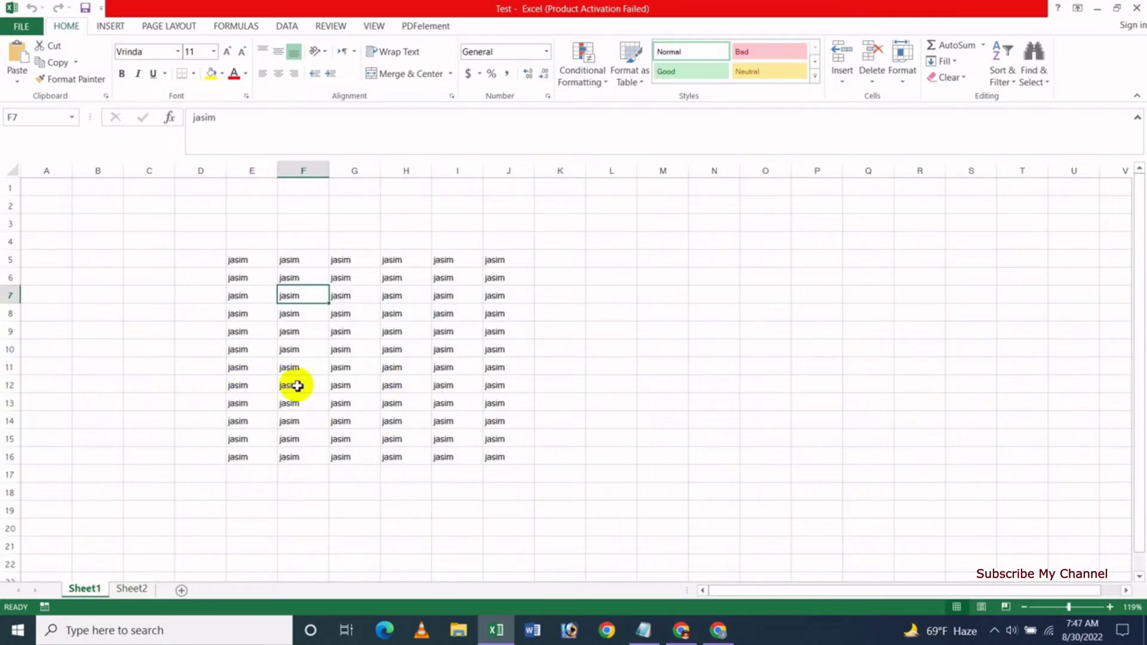
- Start protecting the current sheet, allowing format and insert of columns and rows
click(27, 28)
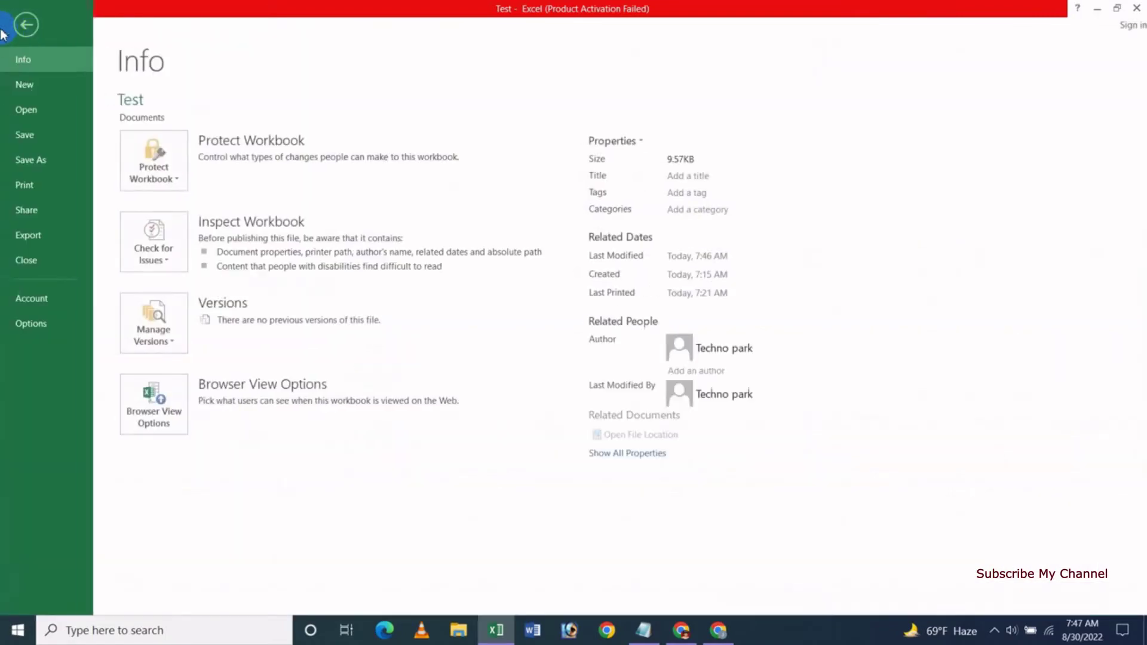
click(174, 180)
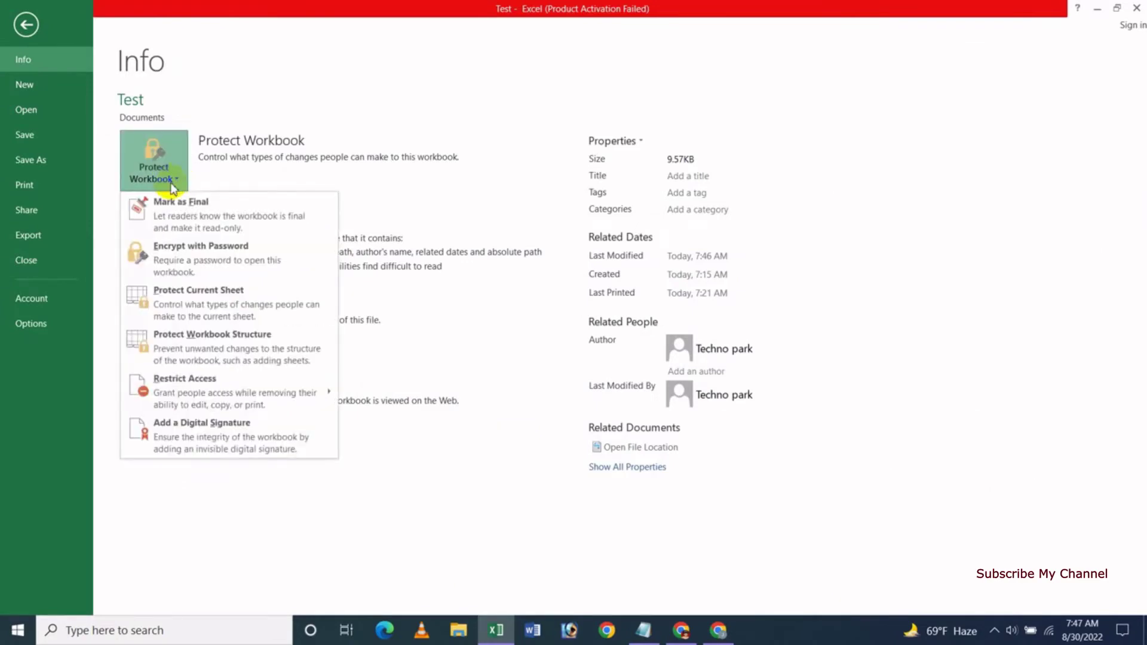
click(206, 302)
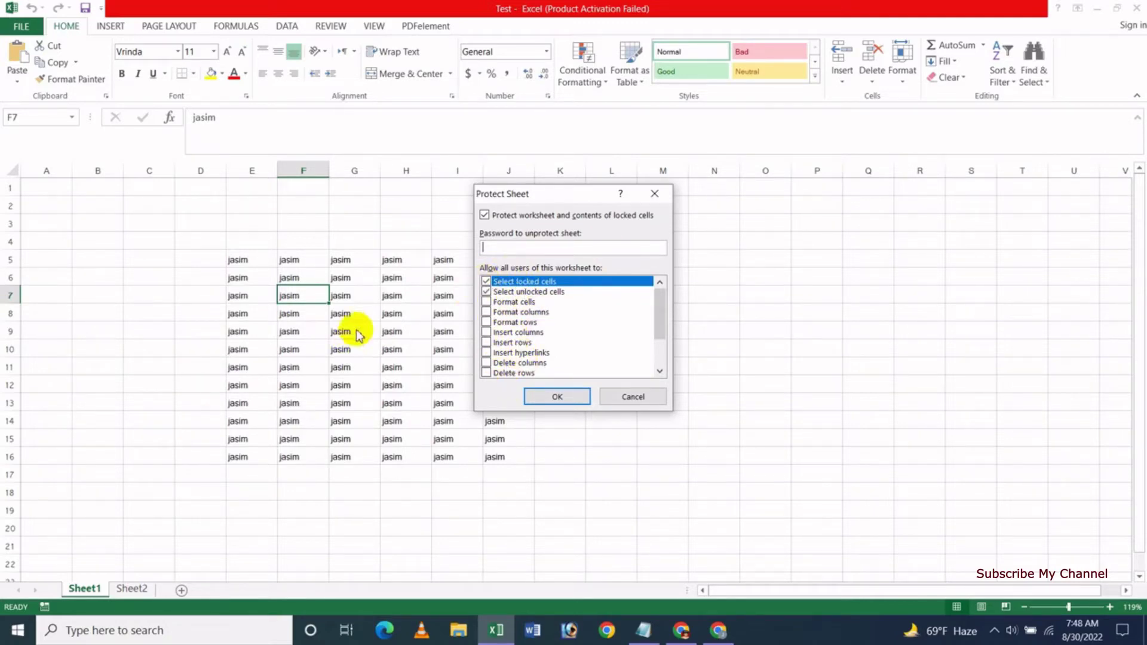
click(487, 312)
click(487, 323)
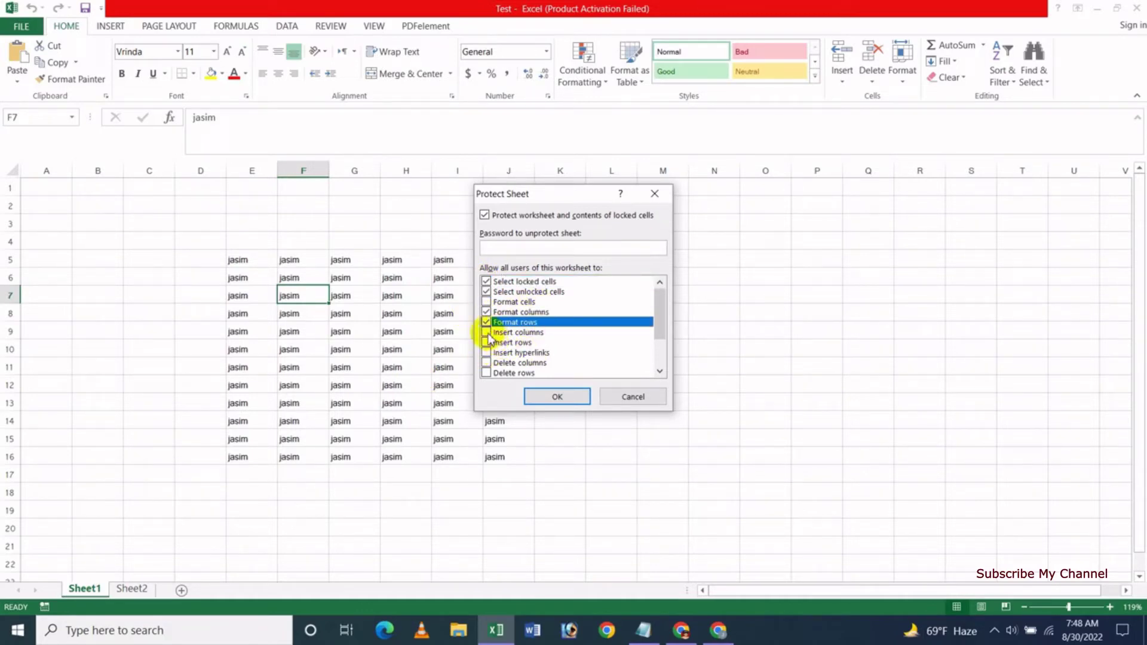
click(487, 333)
click(486, 343)
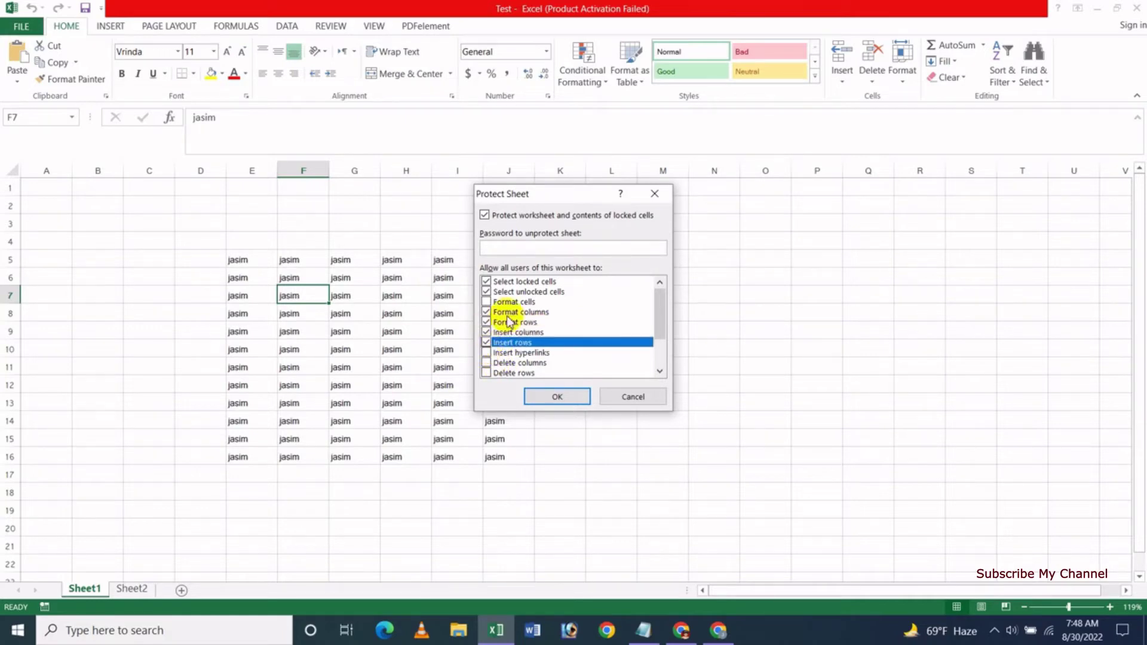
- Enter the sheet protection password, confirm, and retype the password
click(502, 249)
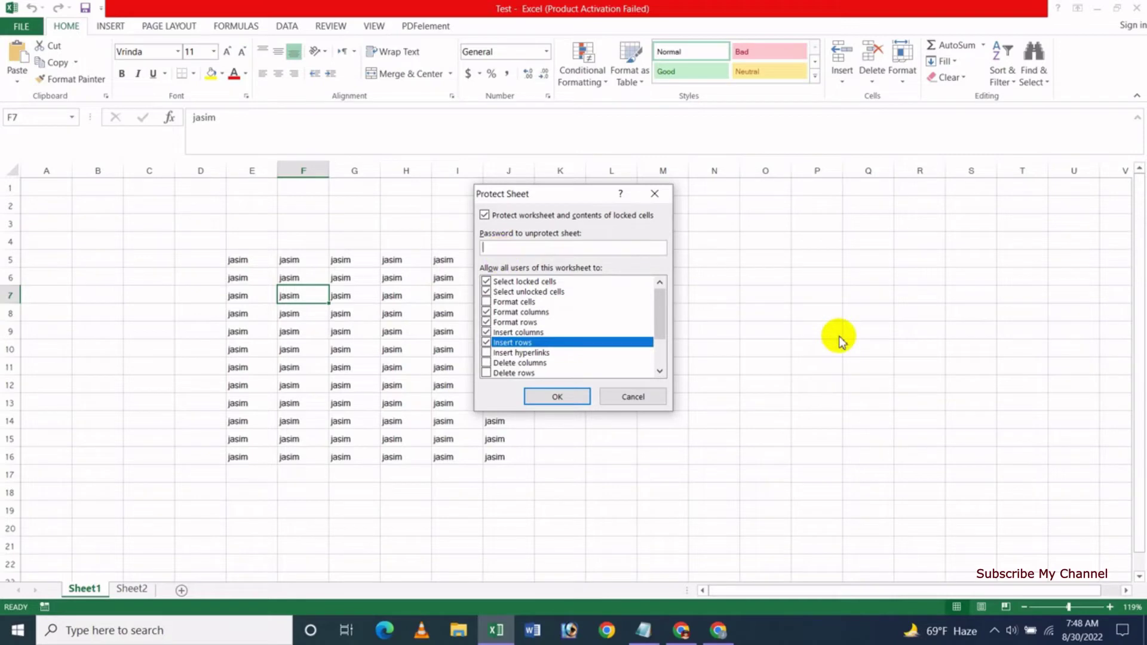
click(558, 397)
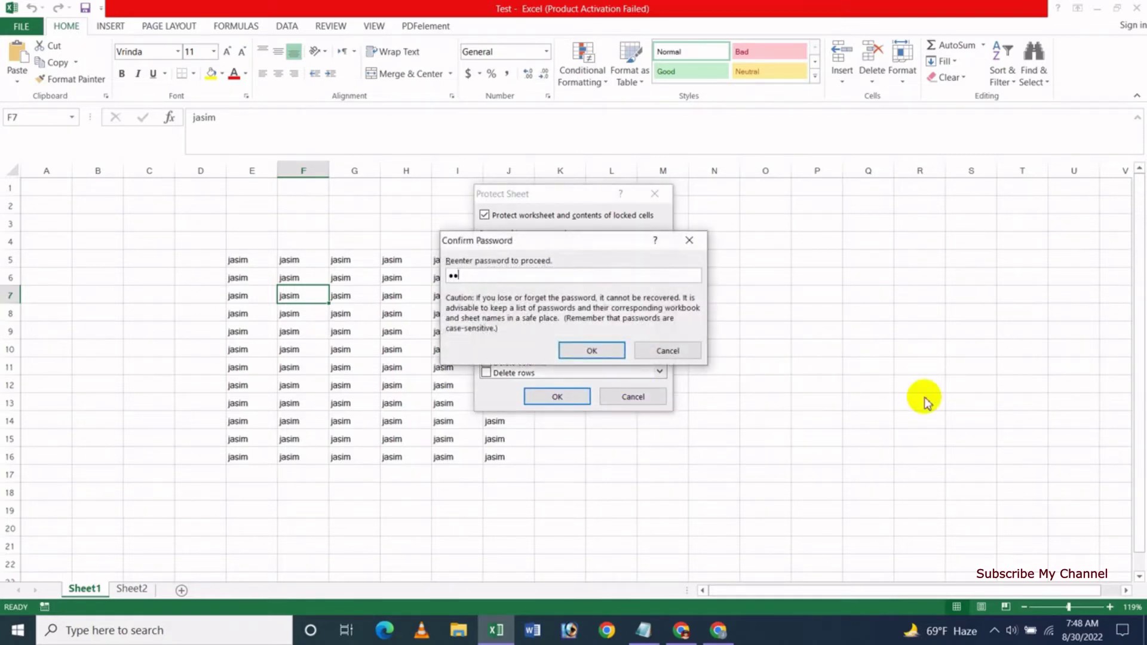
text(3)
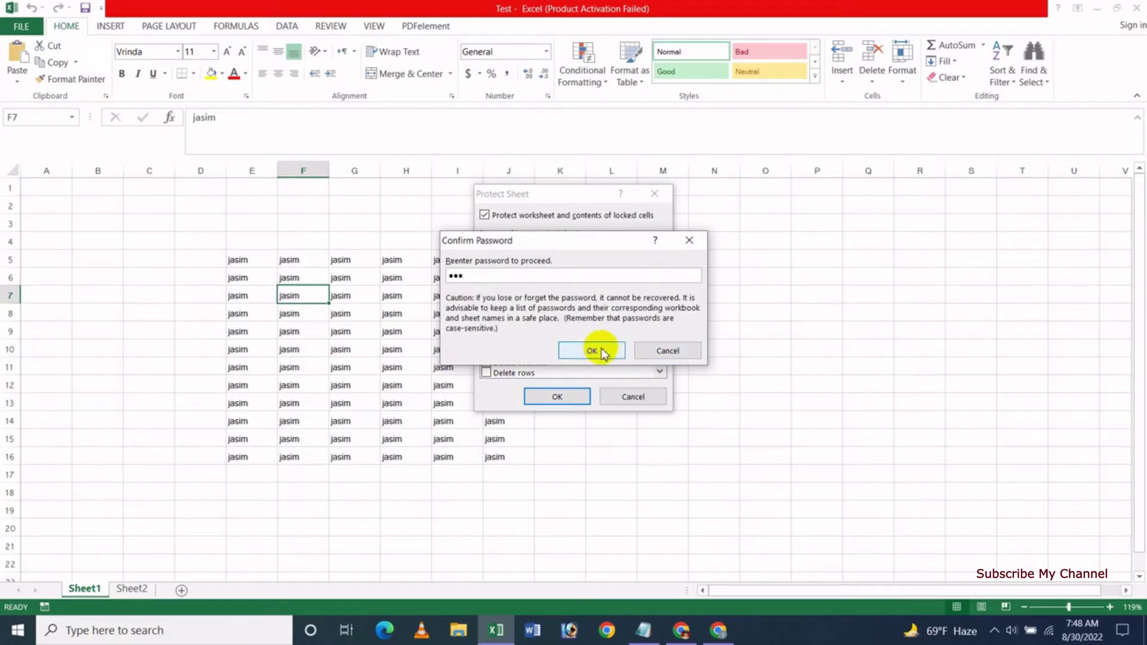
- Confirm the password to lock Sheet1, then test deleting C5 and editing a jasim cell
click(602, 353)
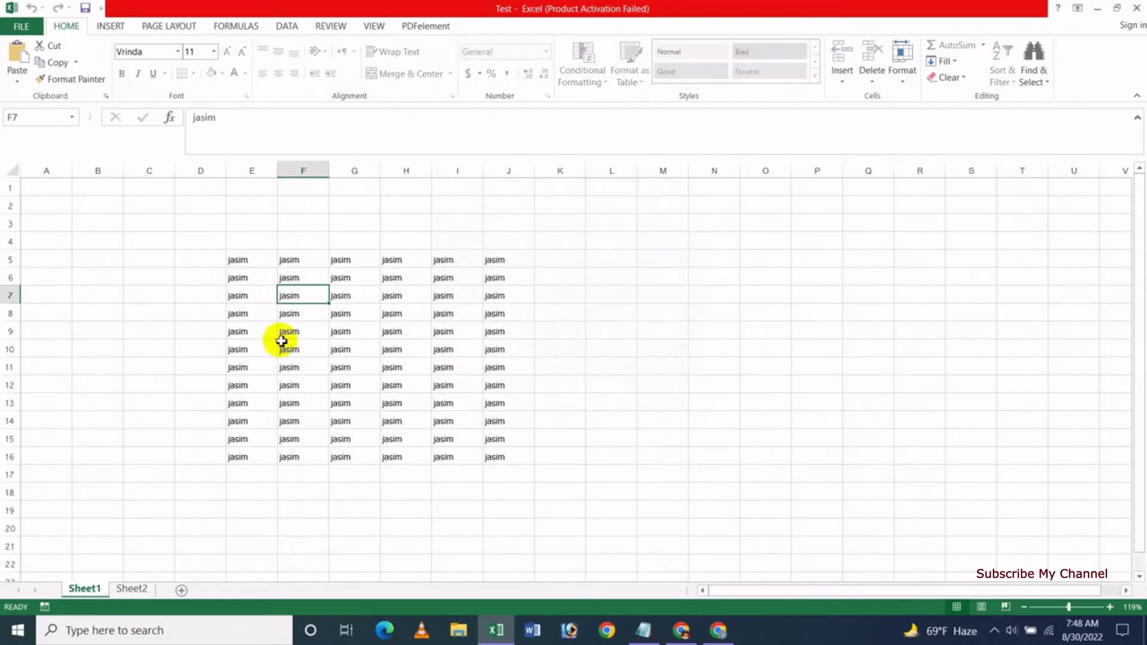
click(169, 257)
key(Delete)
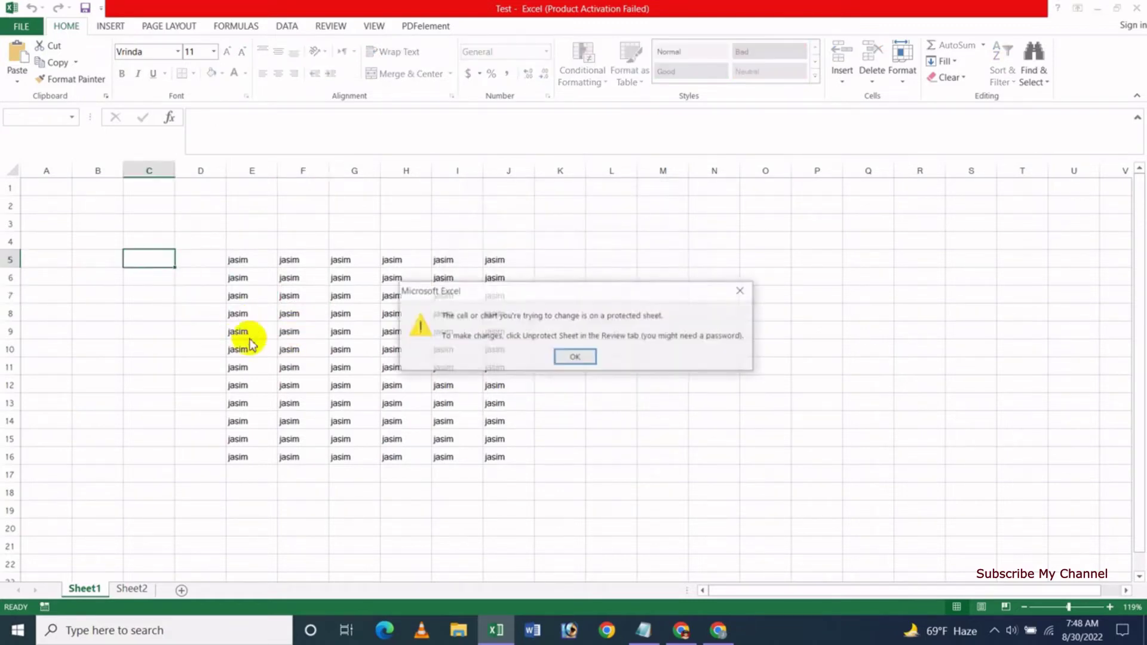
click(569, 356)
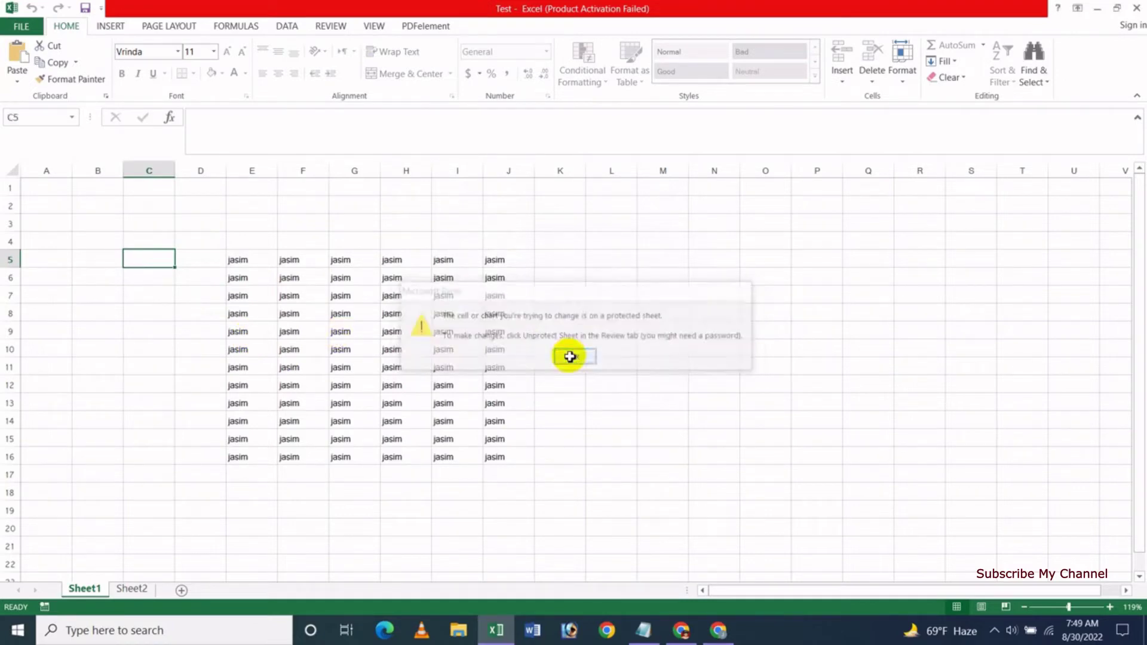
click(257, 202)
click(108, 313)
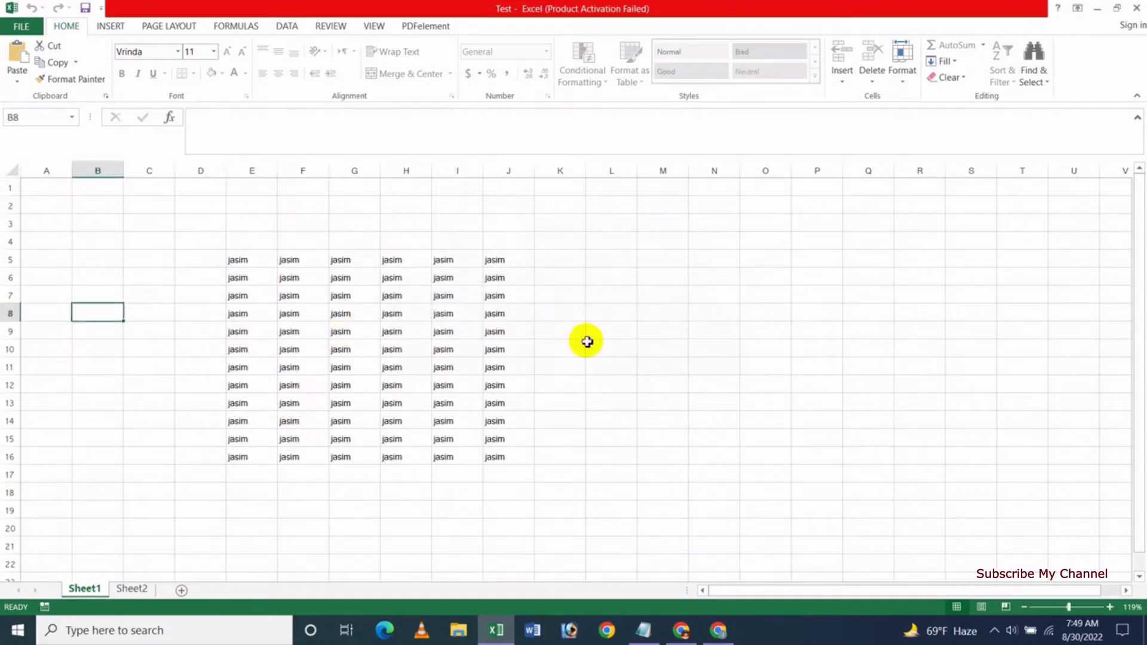
double_click(310, 405)
click(563, 356)
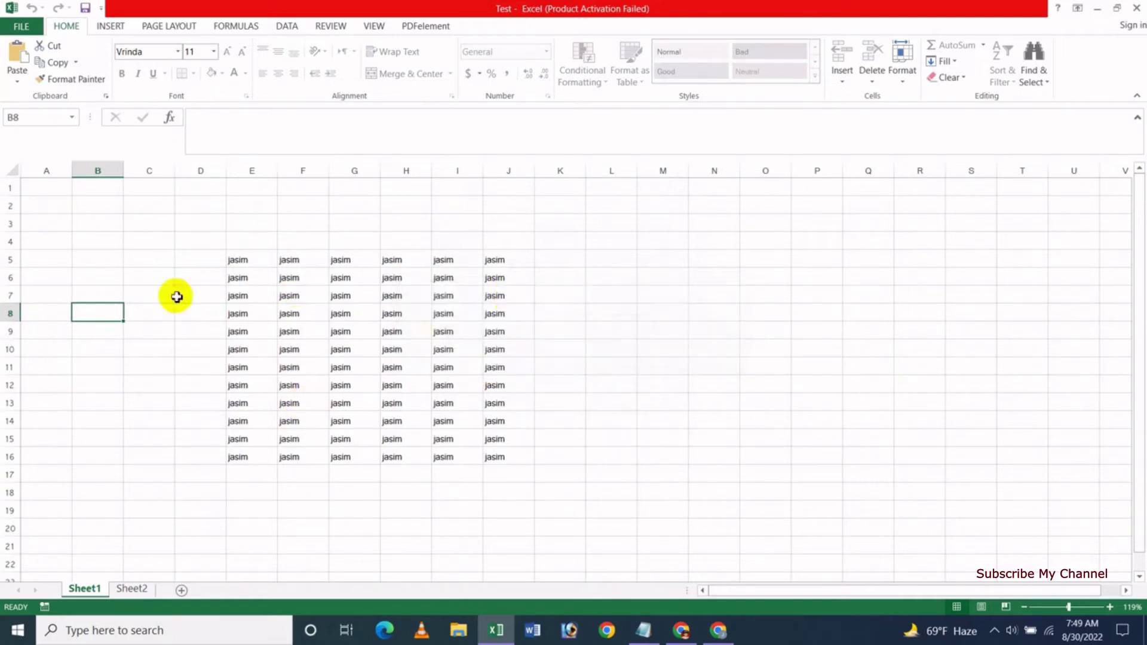
- Try typing 'a' in C4 and editing C10 and C5, dismissing each protected-sheet warning
click(149, 241)
text(a)
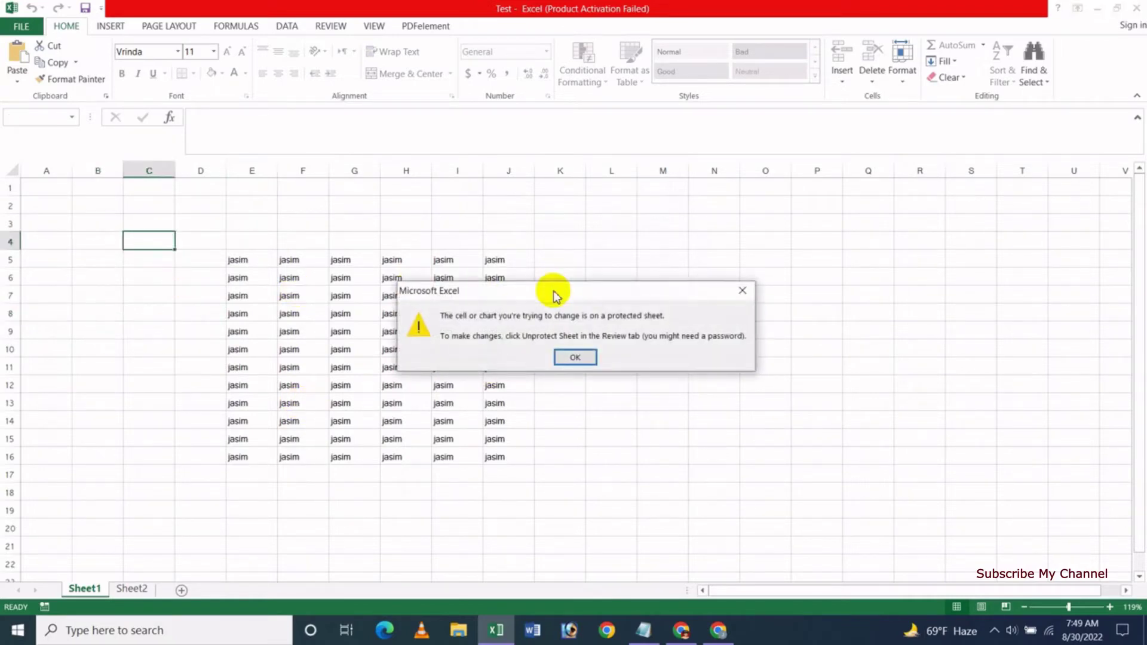
click(574, 356)
click(110, 224)
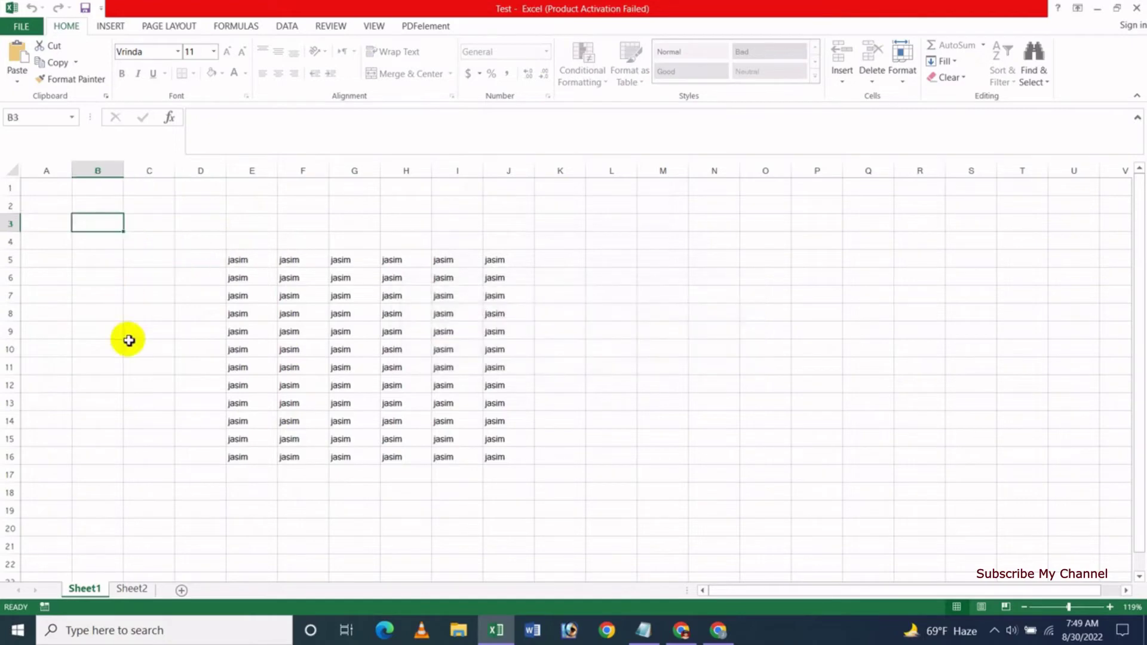
double_click(138, 341)
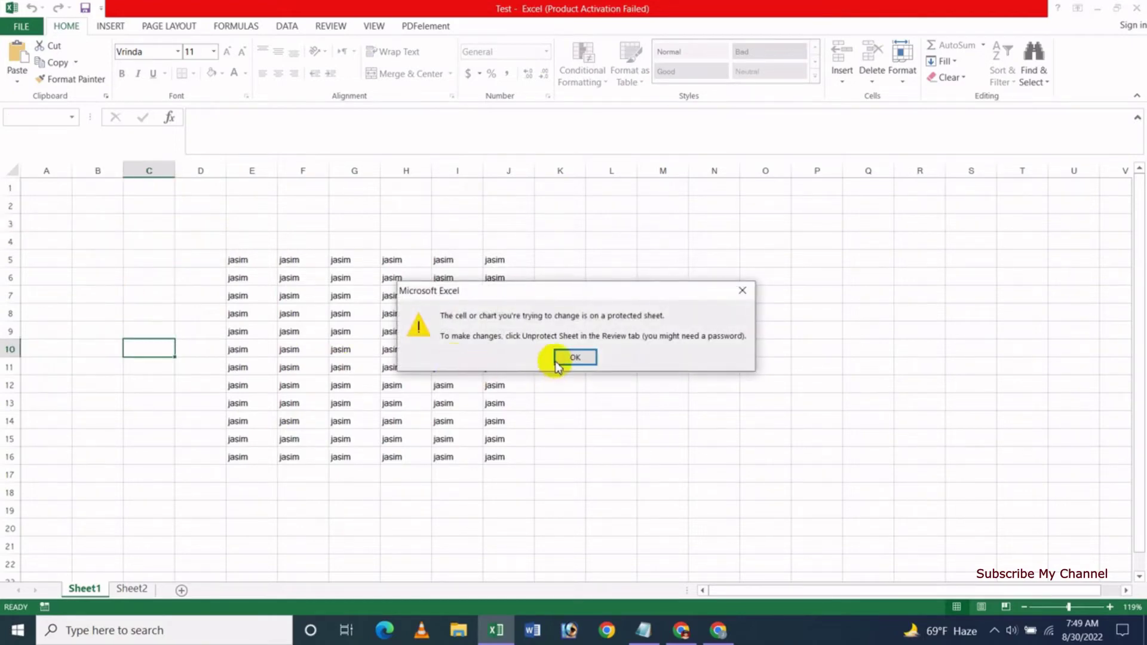
click(557, 359)
double_click(149, 258)
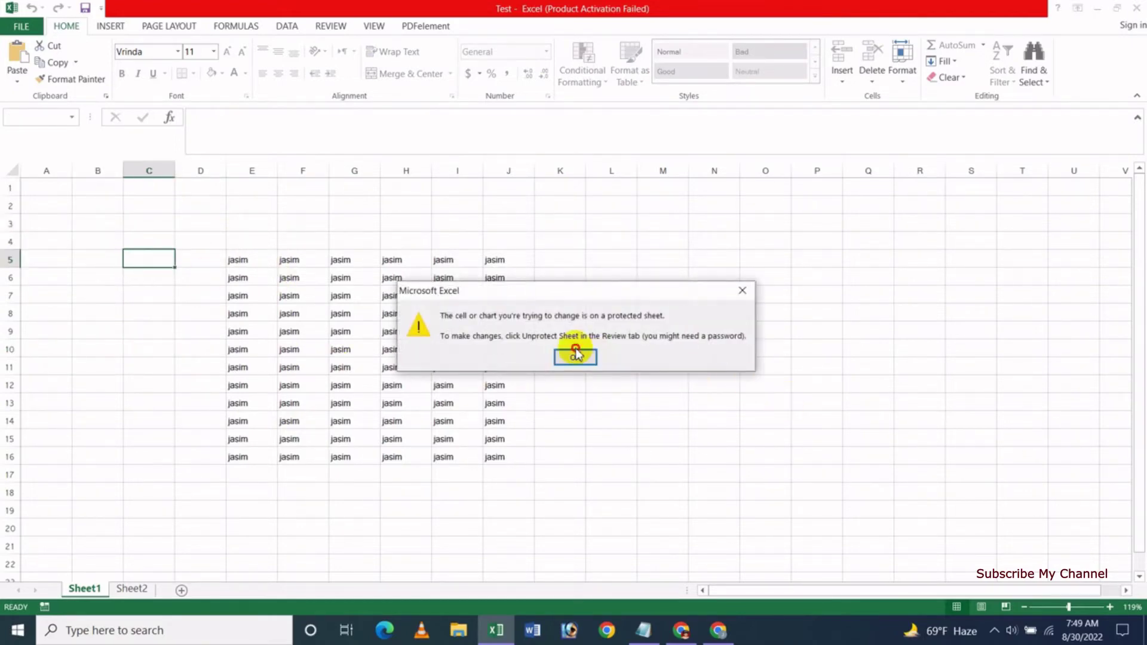
click(575, 356)
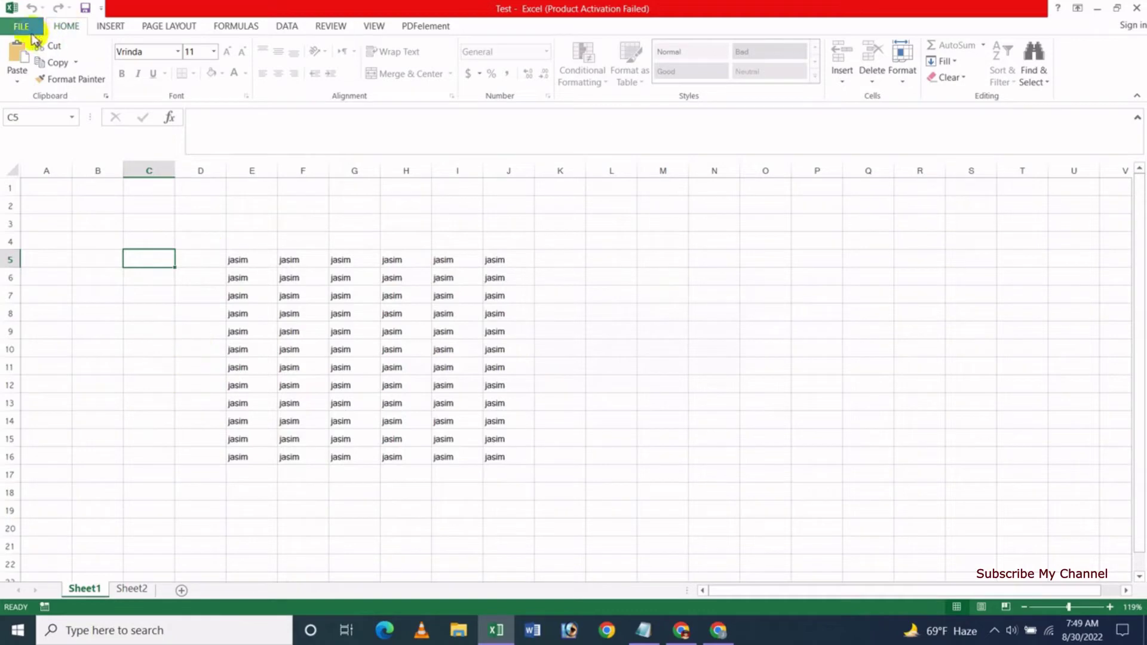
- Unprotect Sheet1 through File > Info > Protect Workbook by entering the sheet password
click(22, 25)
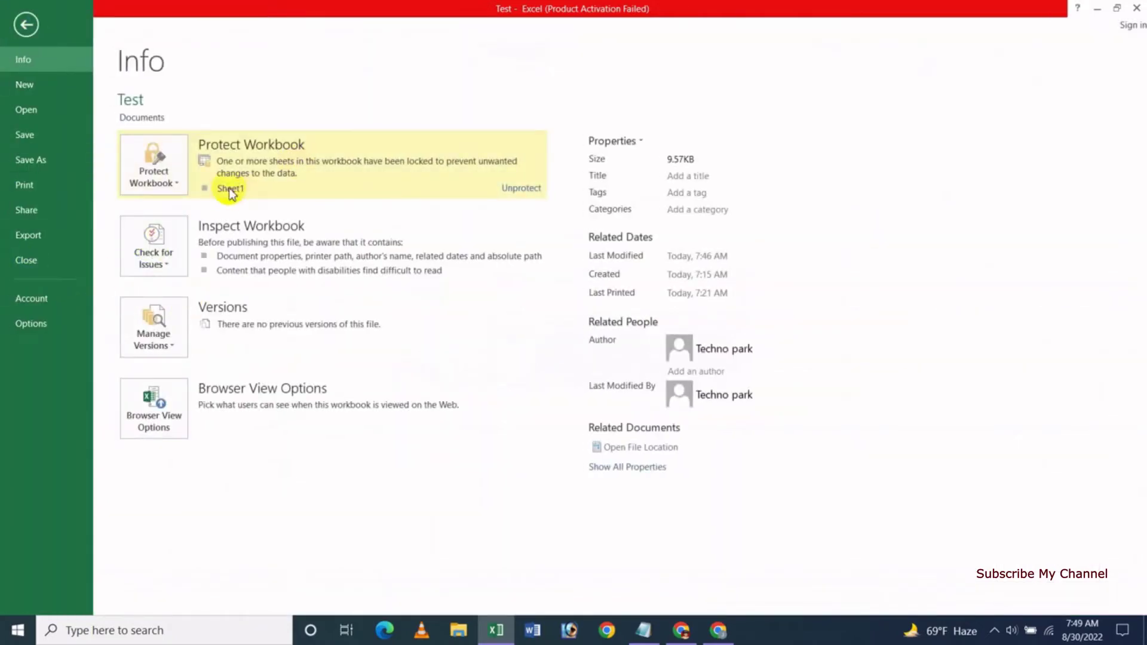
click(177, 184)
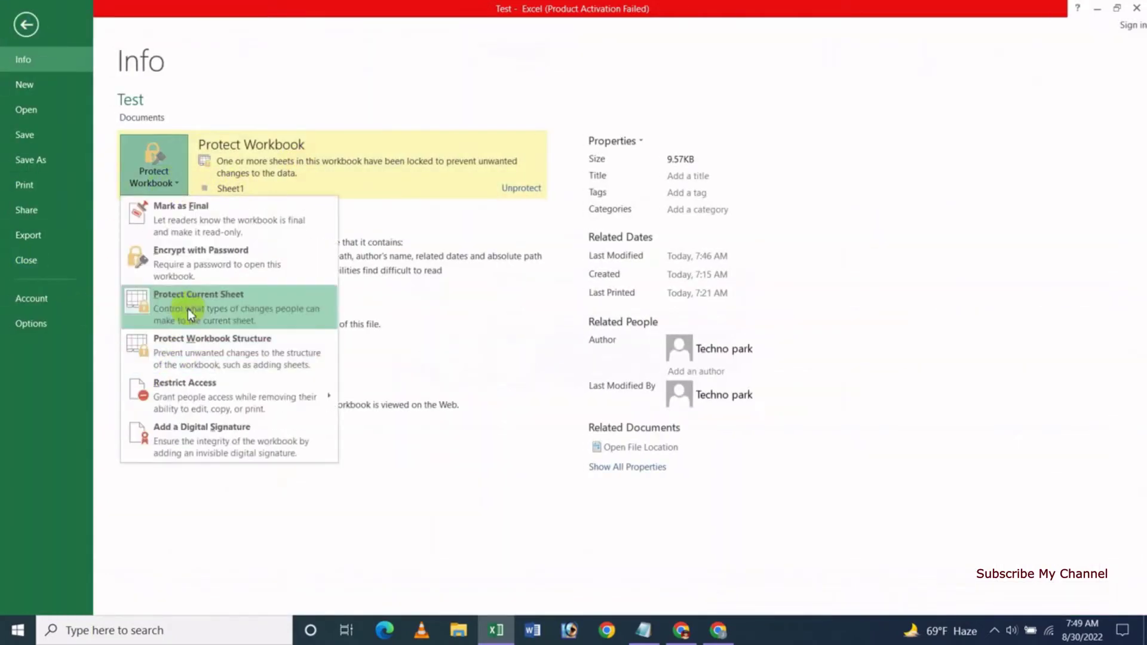
click(222, 305)
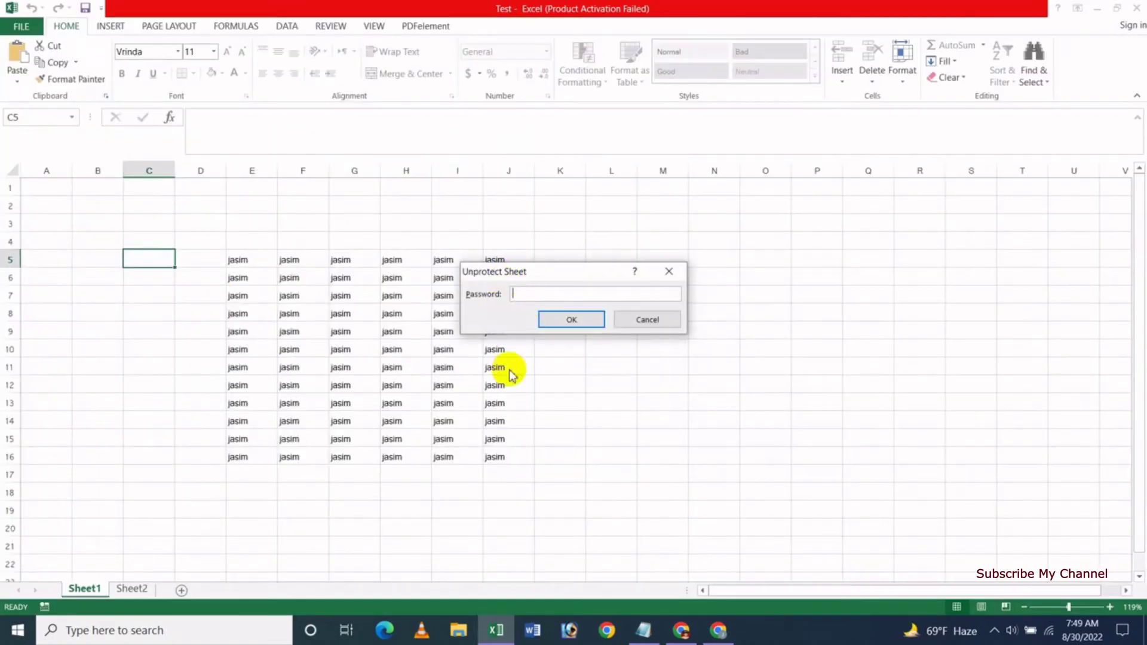
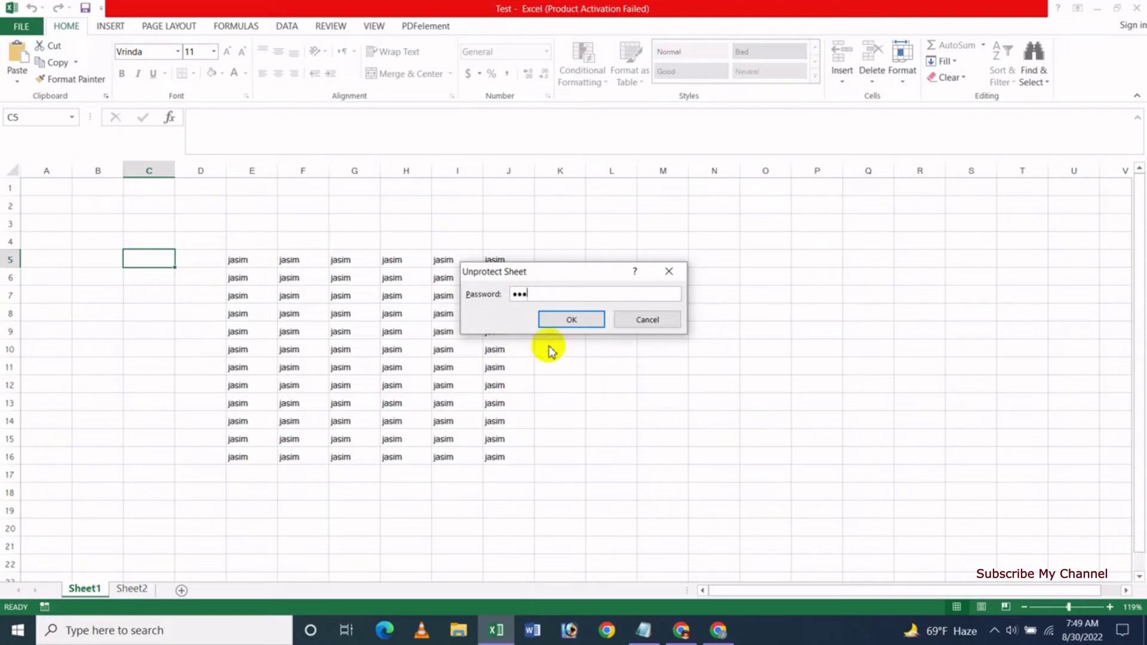
click(561, 320)
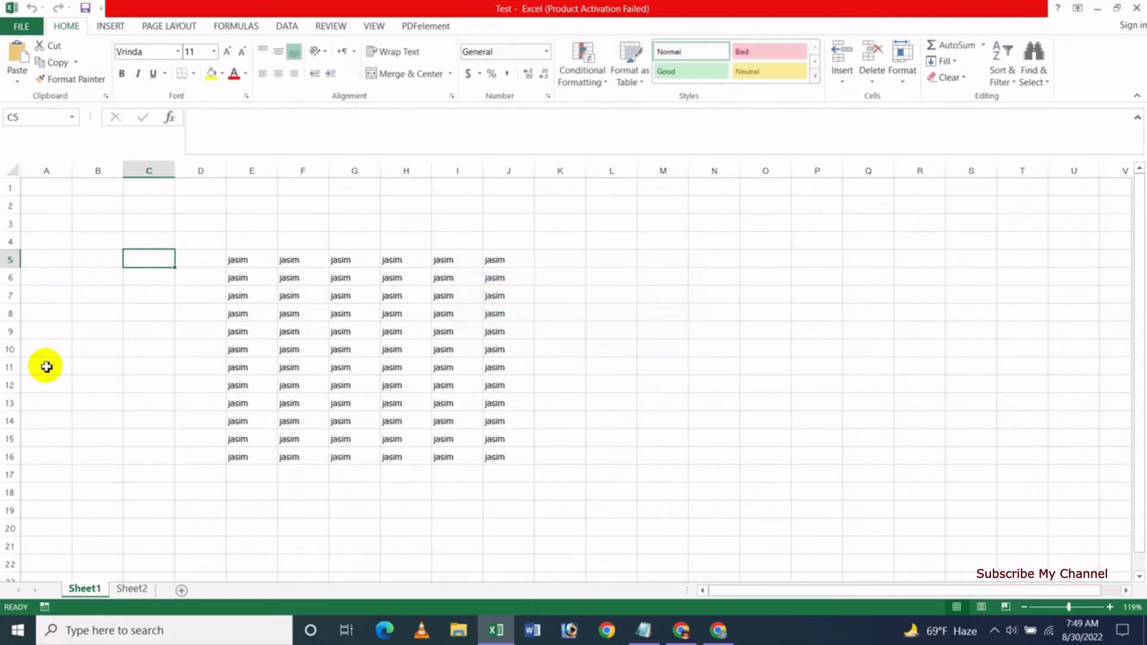
- Enter sdfdsfs in C8, sdfds in C5 and 541546 in C10, then select D8 and D6
click(146, 313)
text(sdfdsfs)
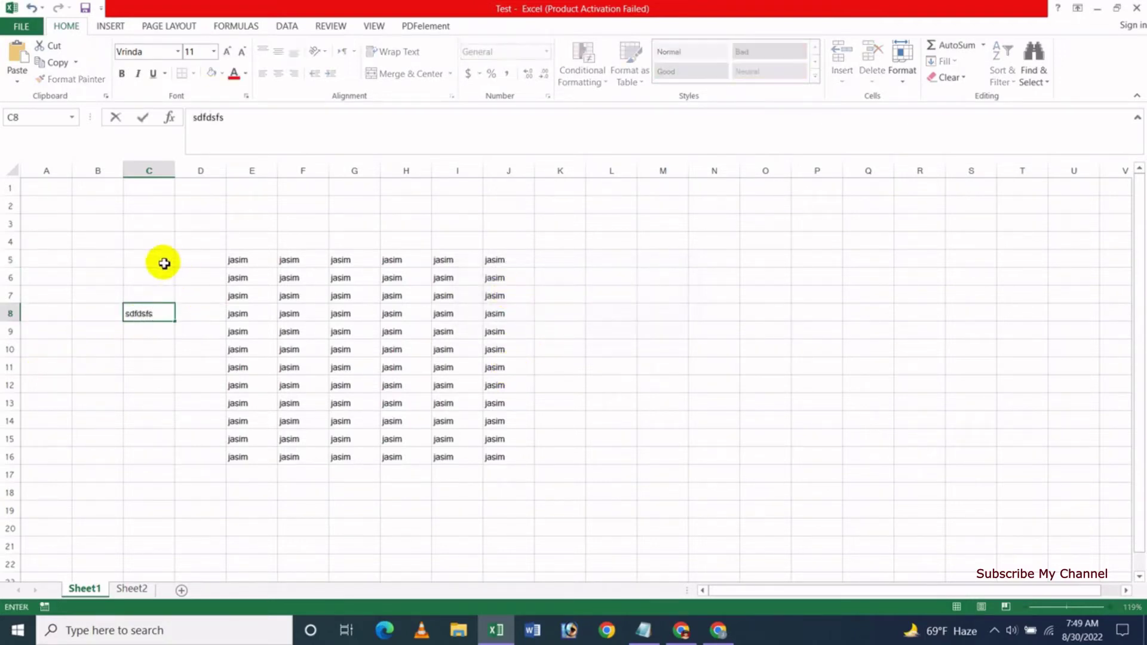
click(161, 261)
text(sdfds)
click(149, 360)
text(541546)
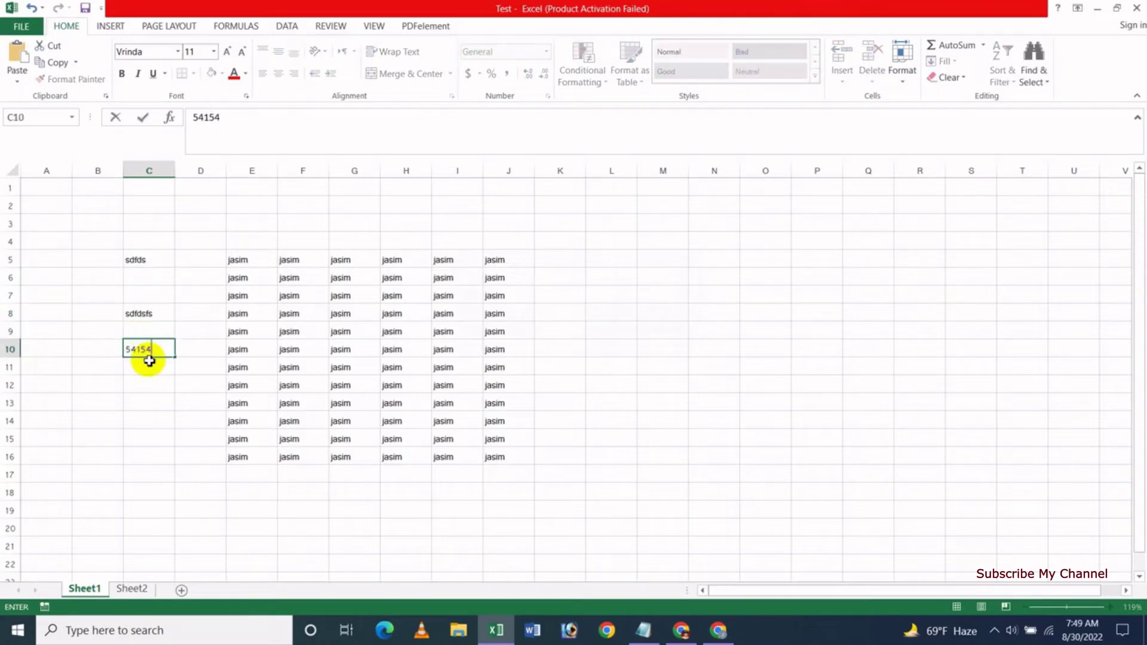
click(151, 422)
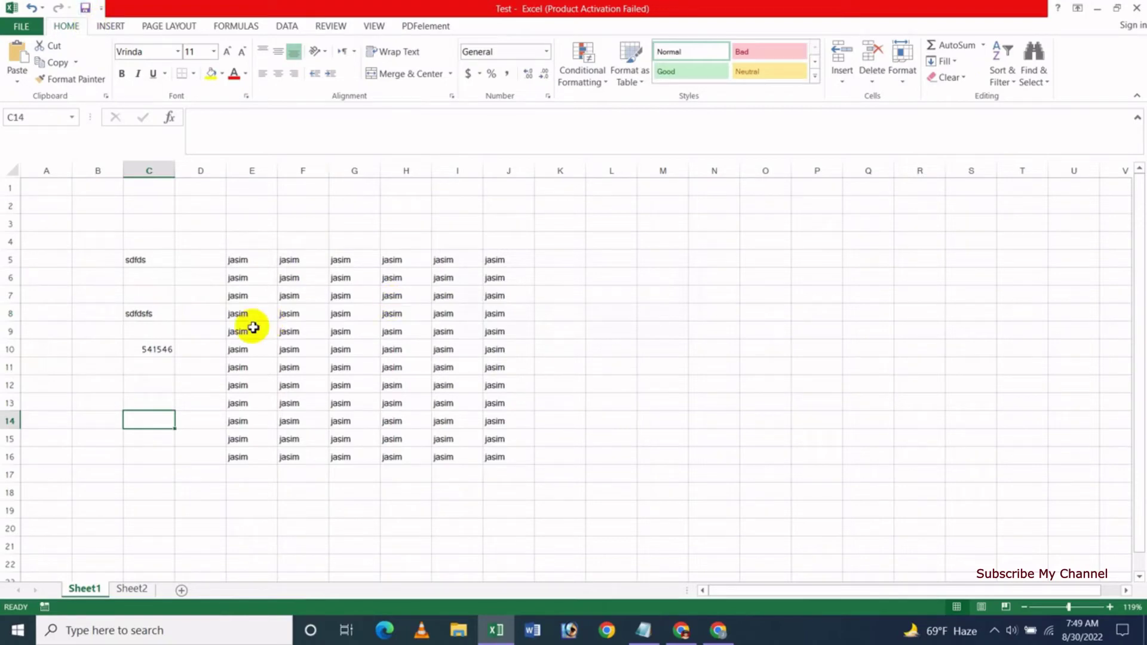
click(200, 313)
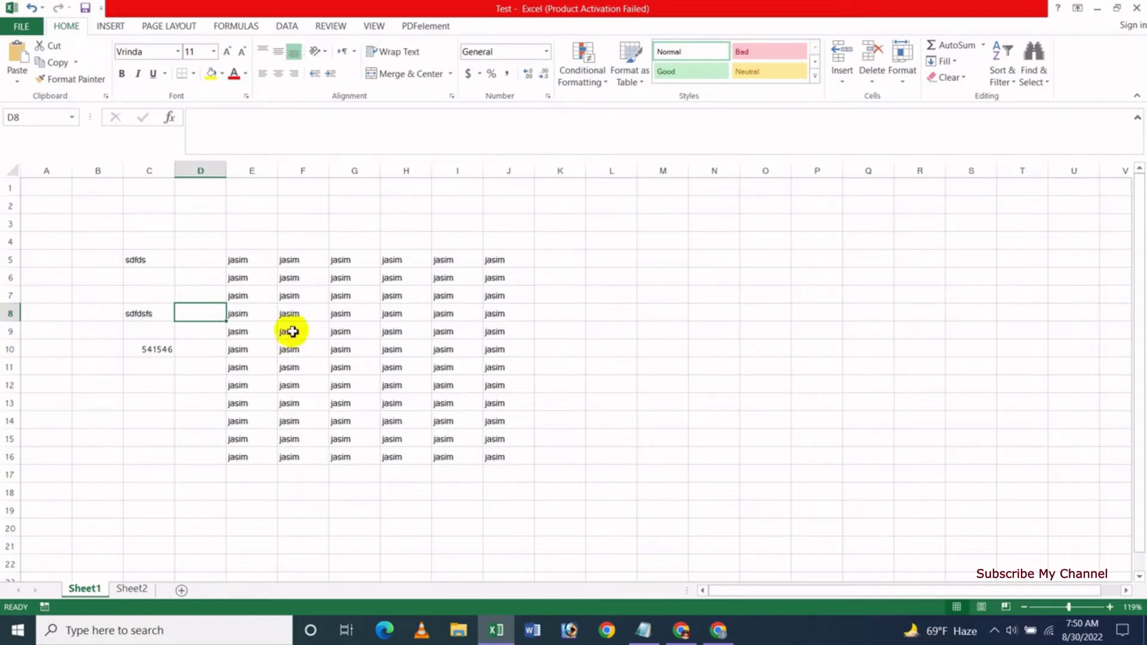
click(186, 275)
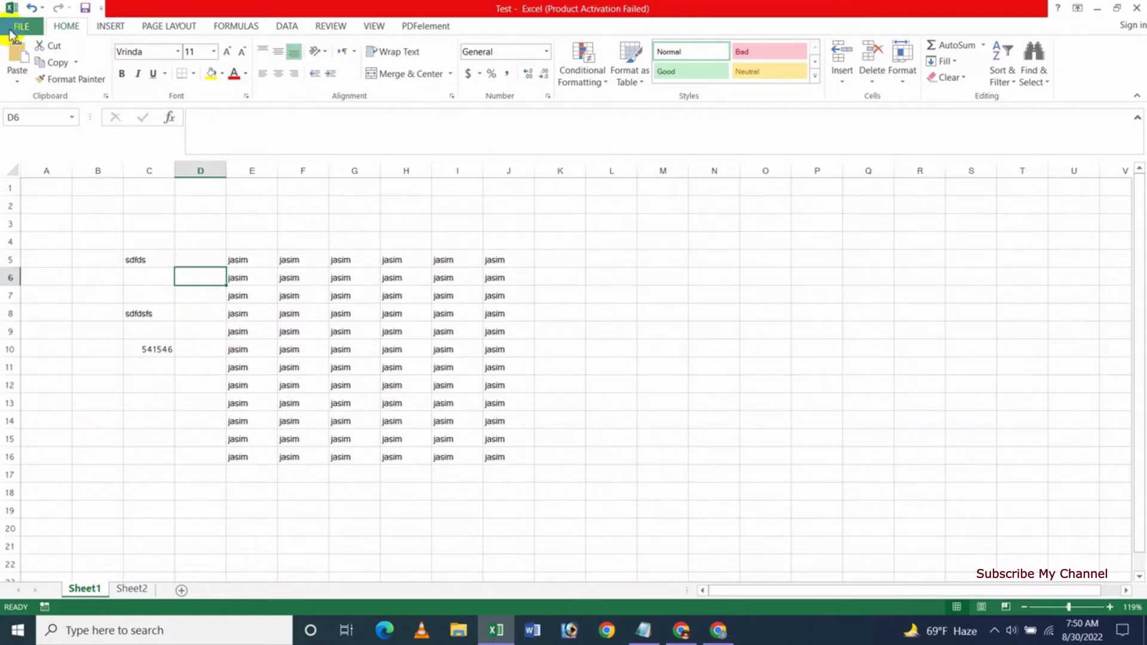
click(18, 30)
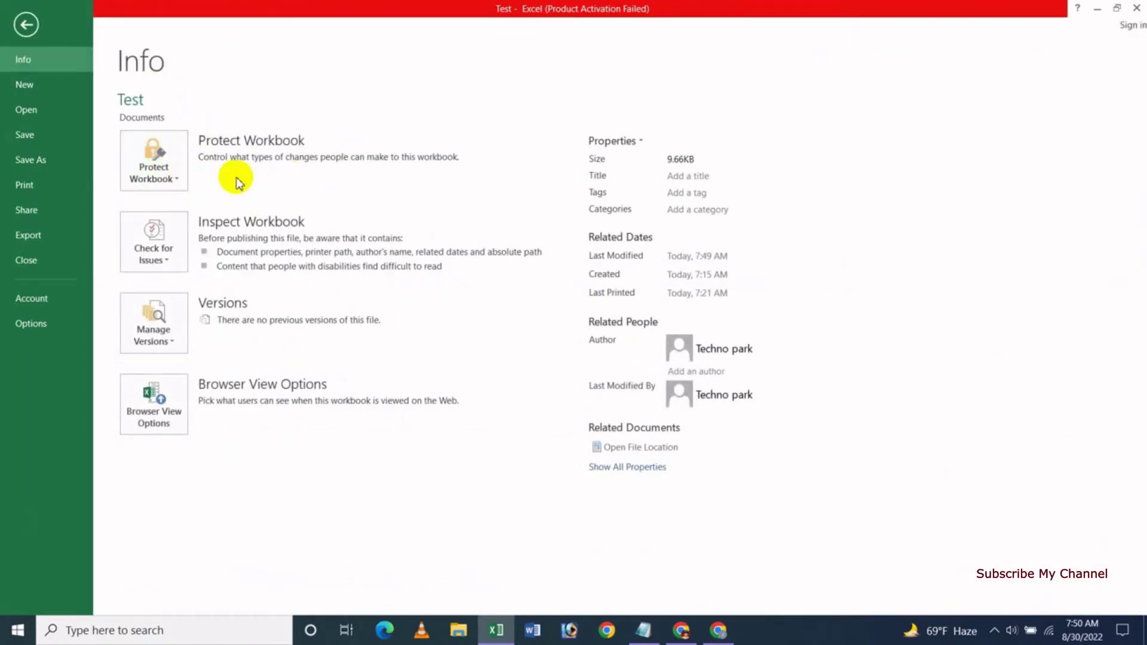
click(179, 184)
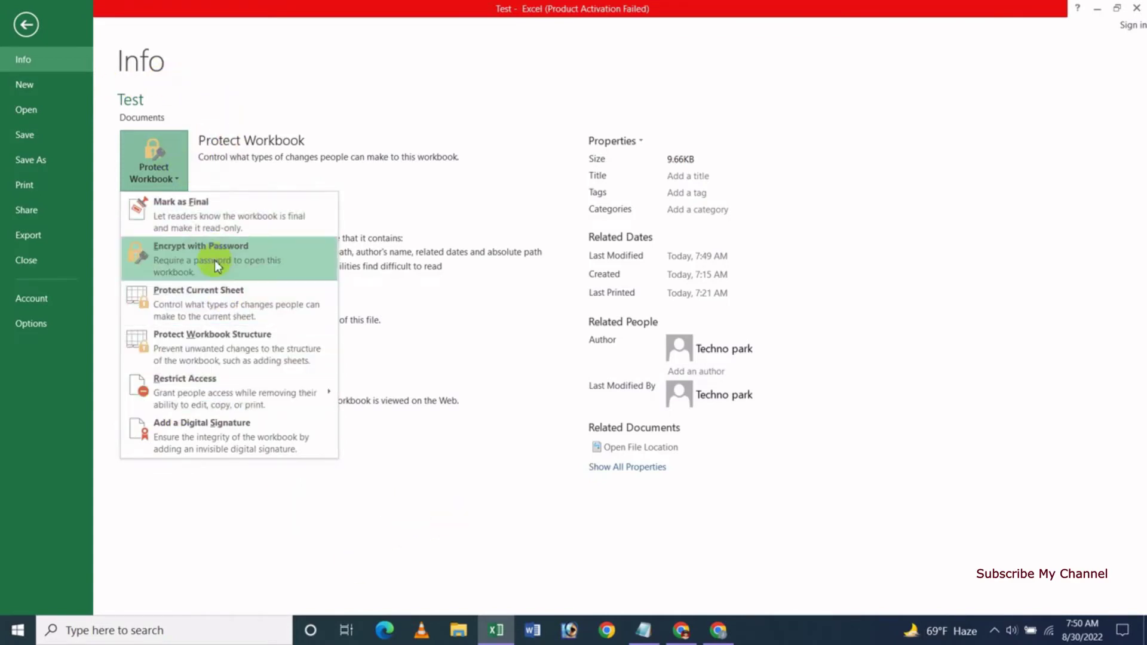
click(416, 501)
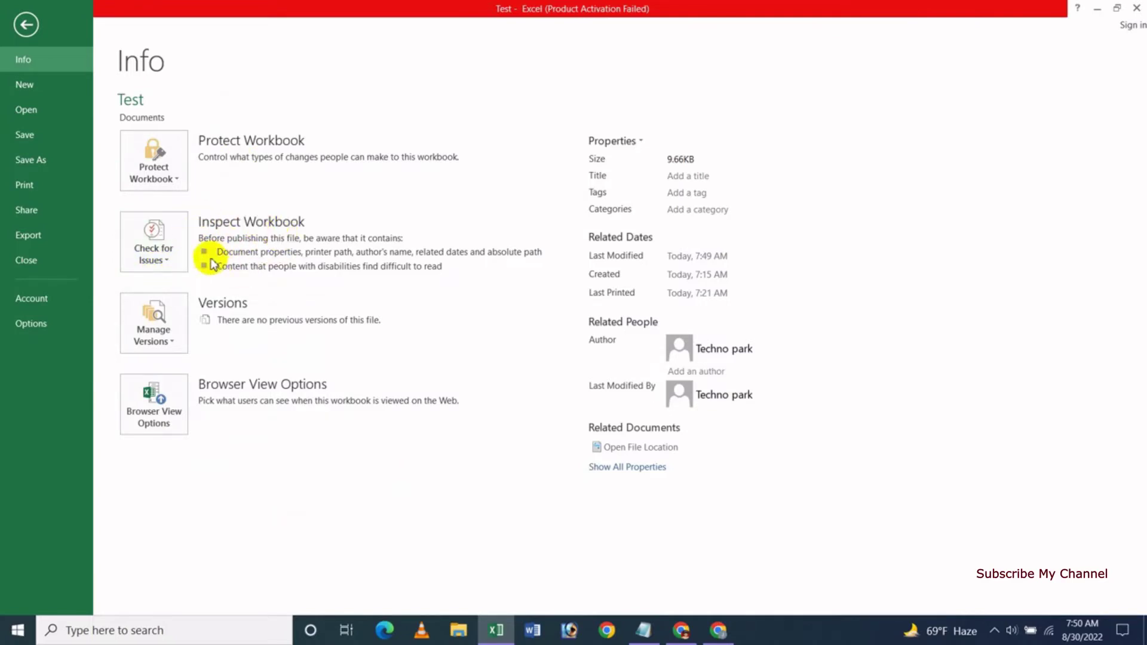
click(168, 263)
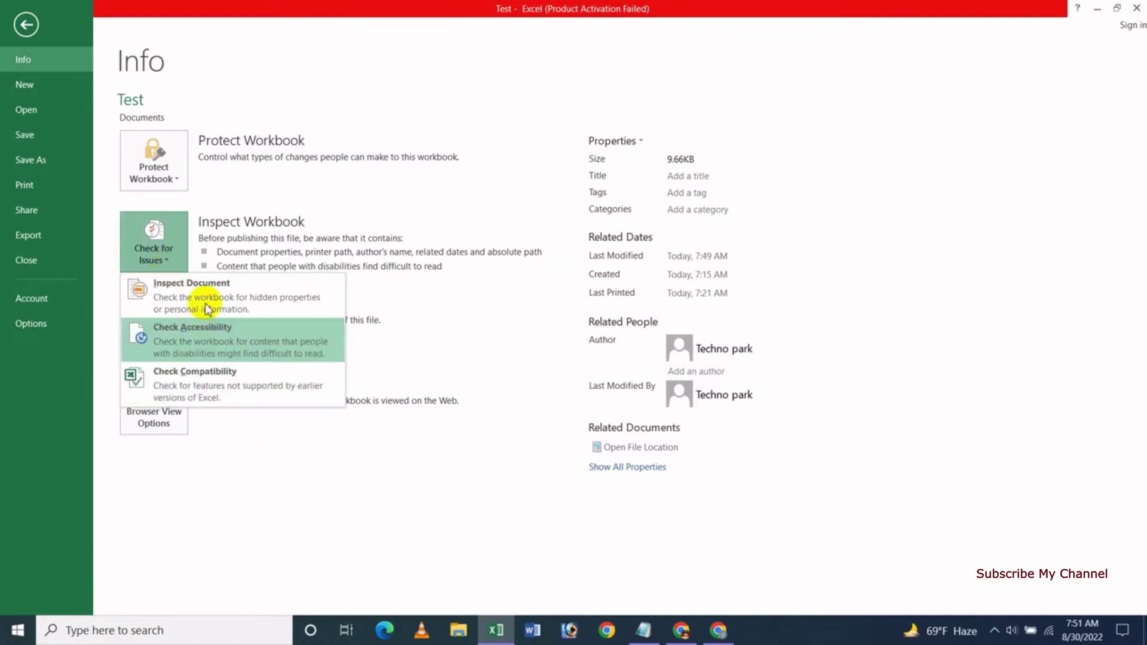
click(287, 491)
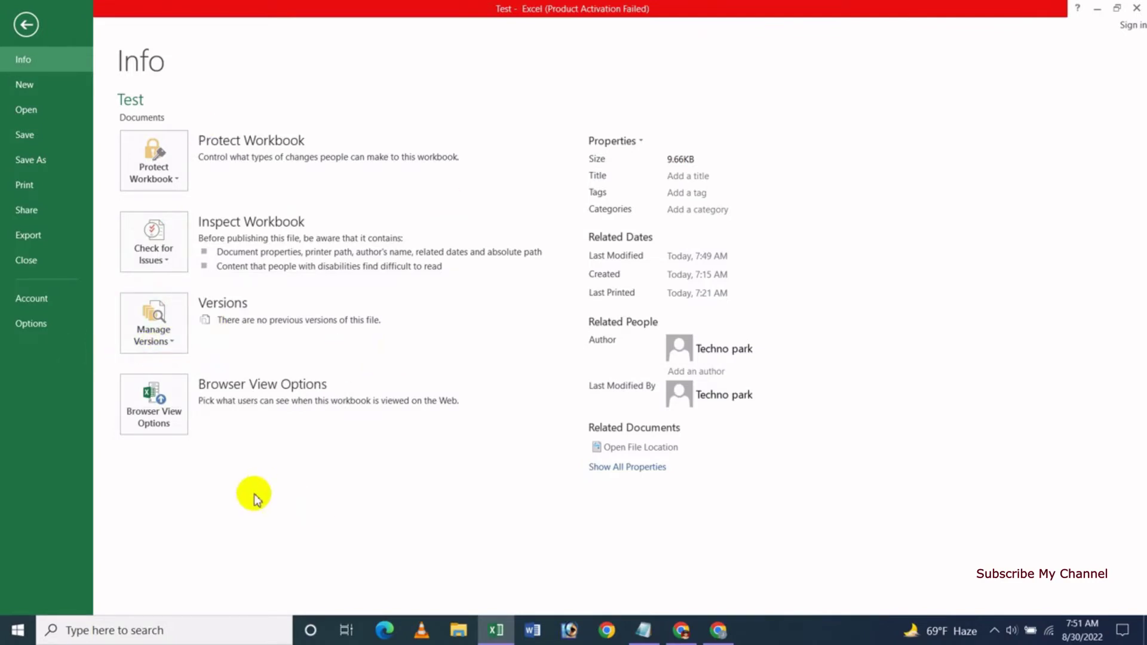
click(174, 340)
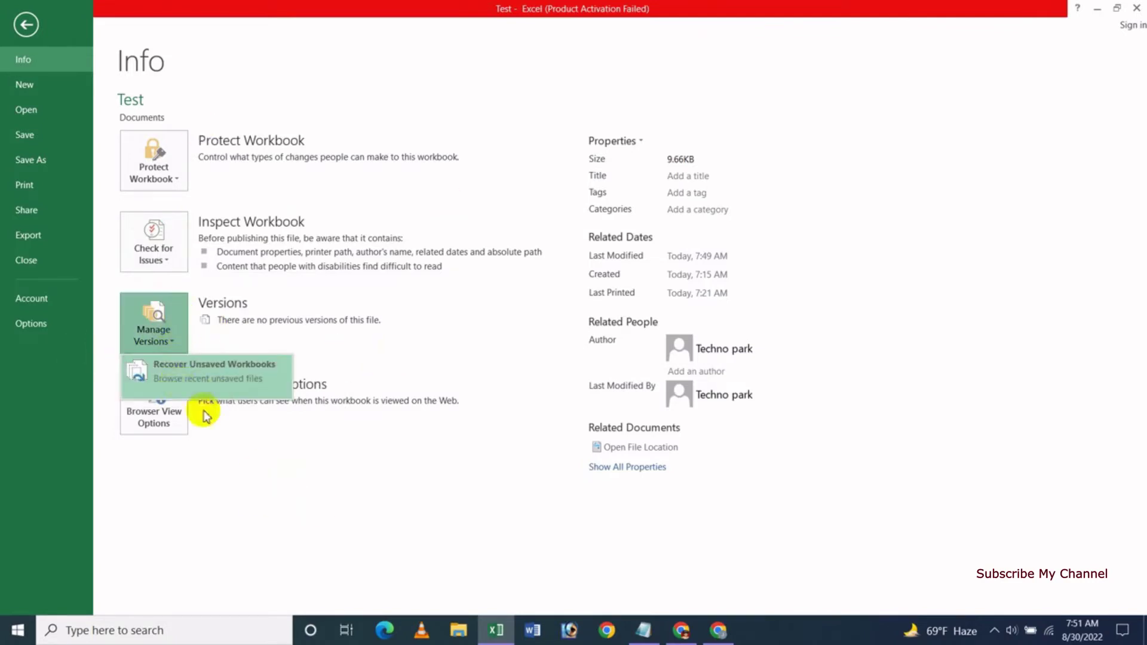
click(334, 494)
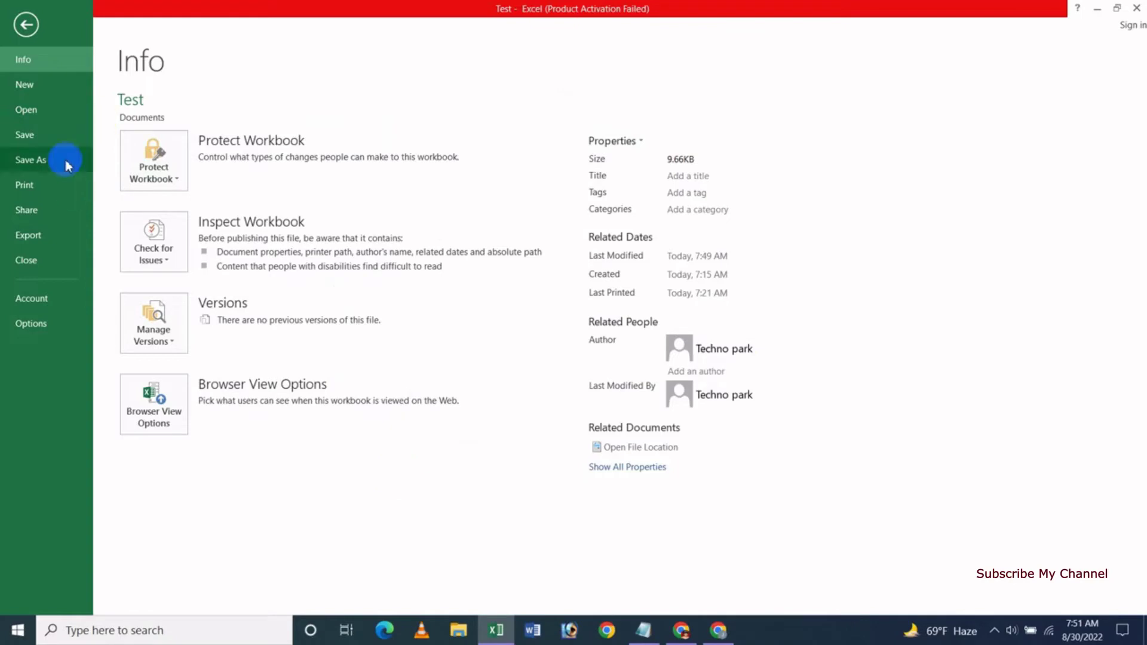
- Show the Print page and check the printer list twice, leaving Fax selected
click(29, 187)
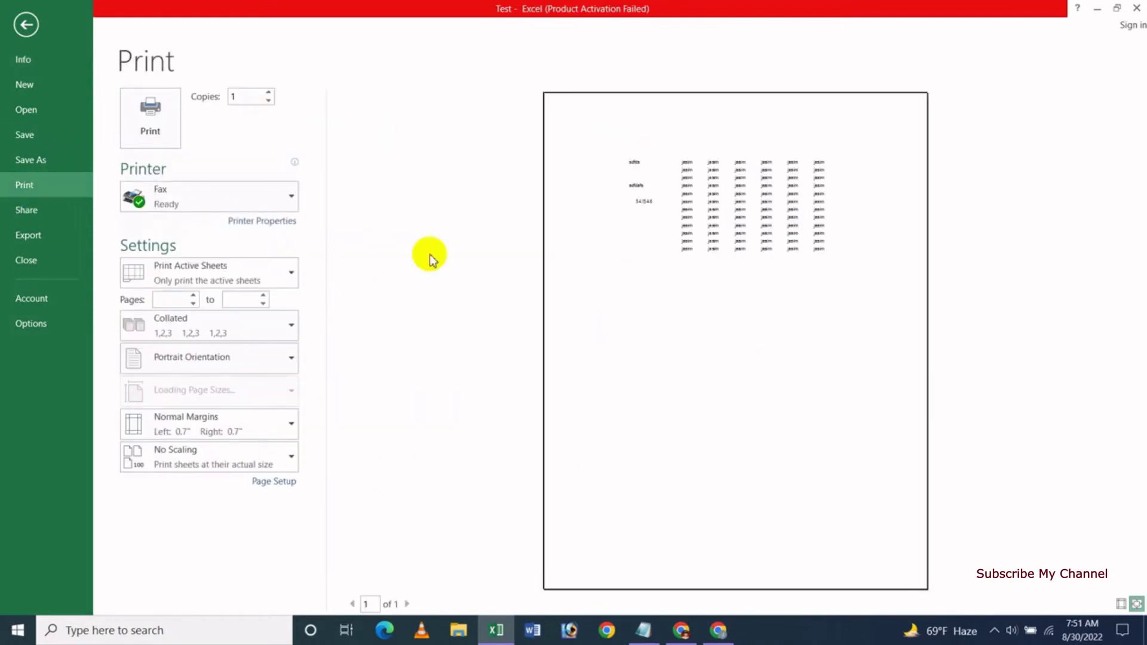
click(143, 134)
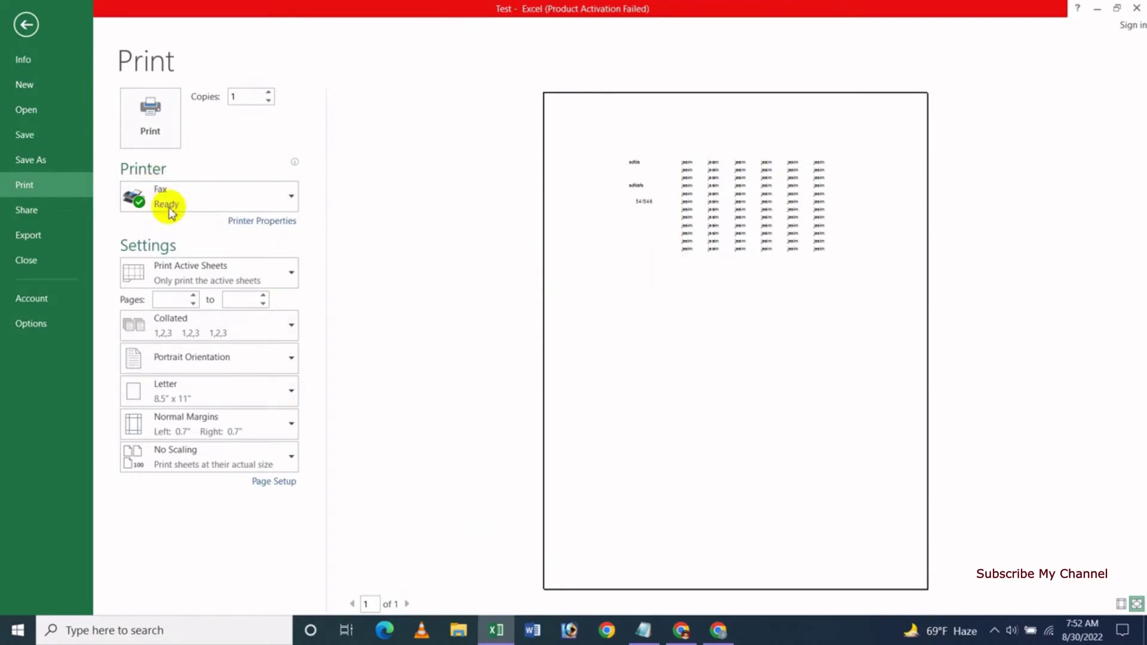
click(294, 197)
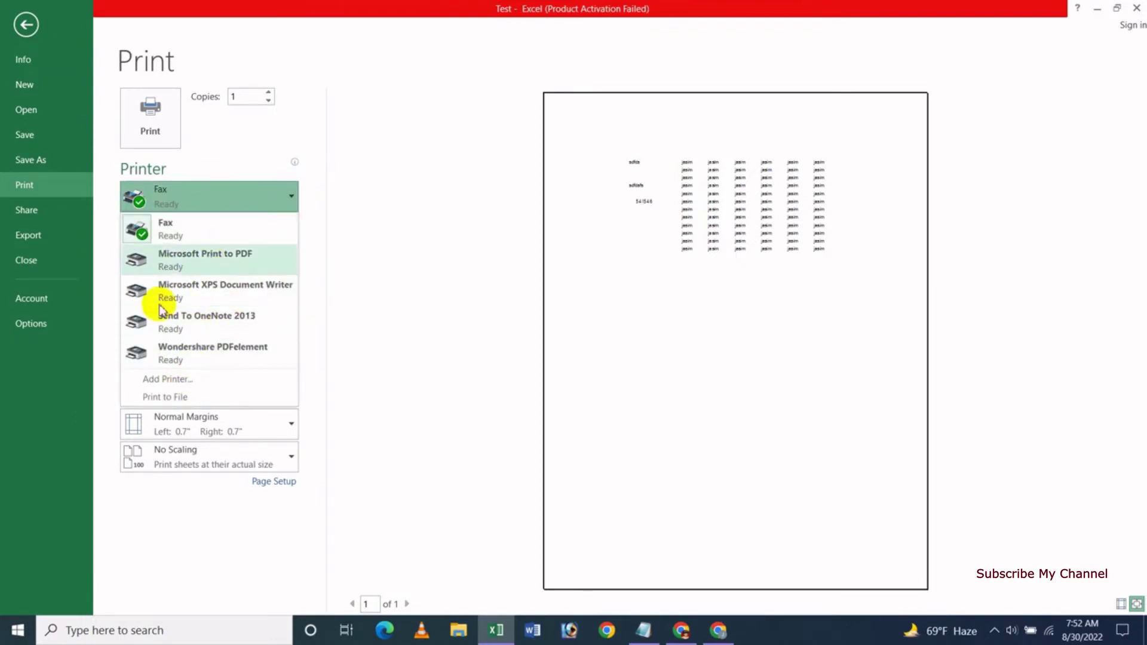
click(382, 266)
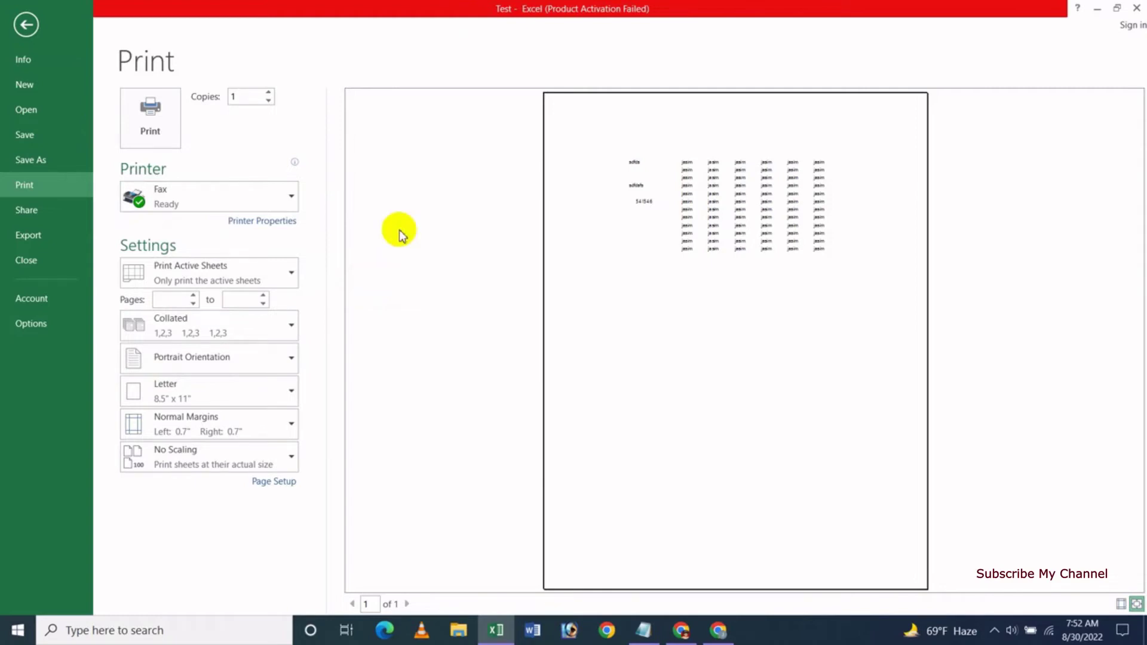
click(256, 200)
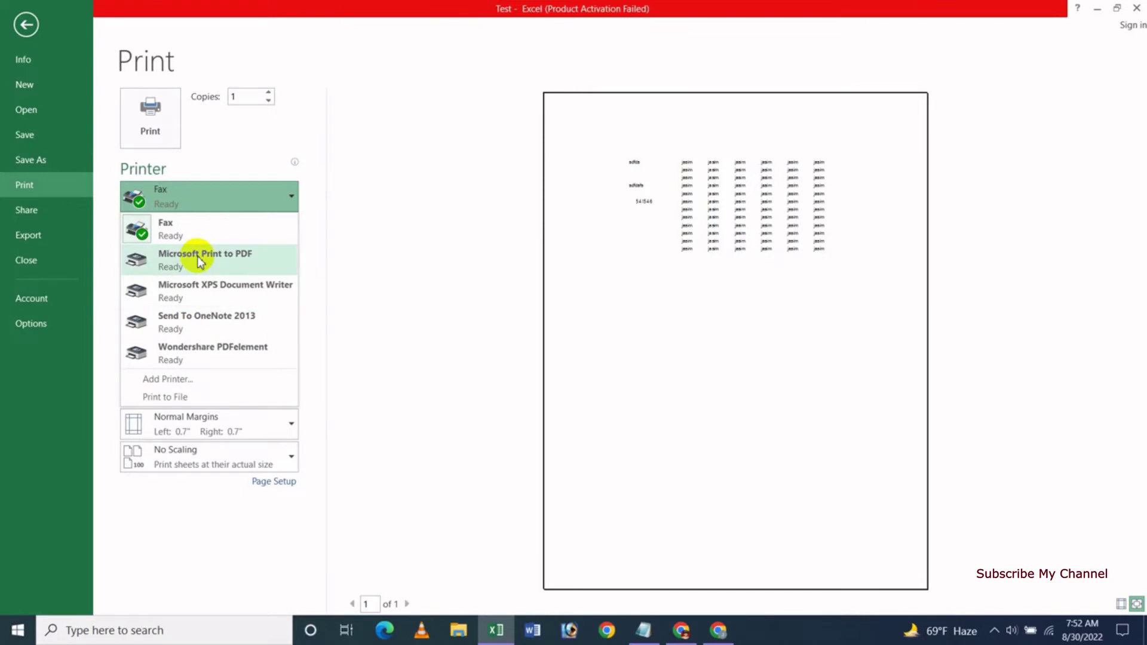
click(382, 287)
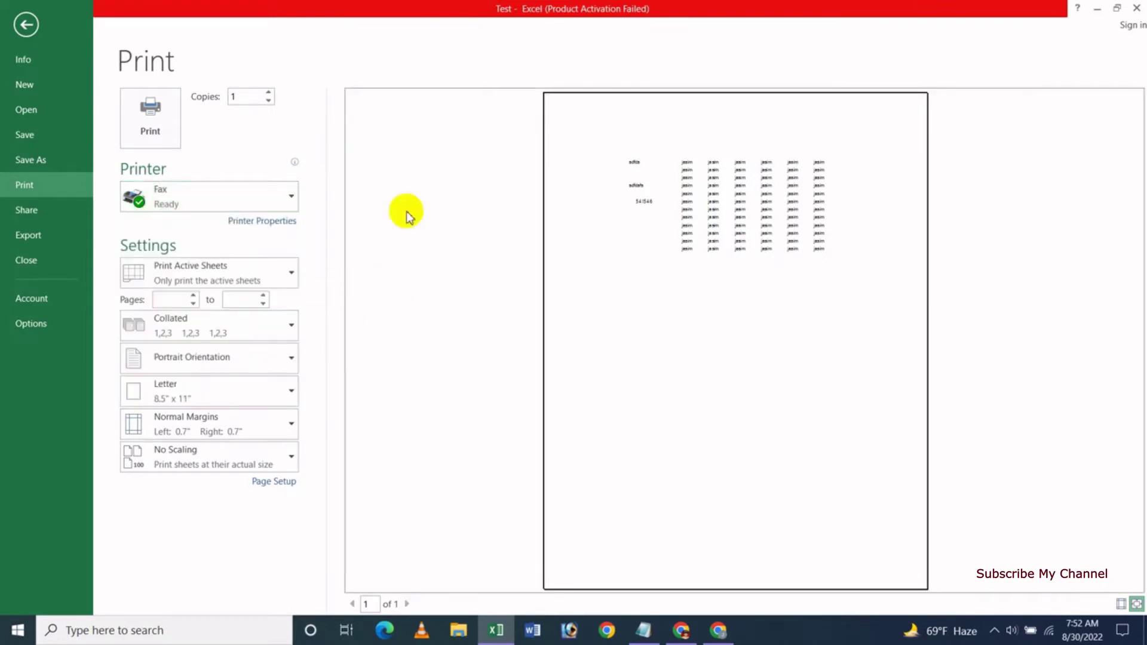
click(260, 222)
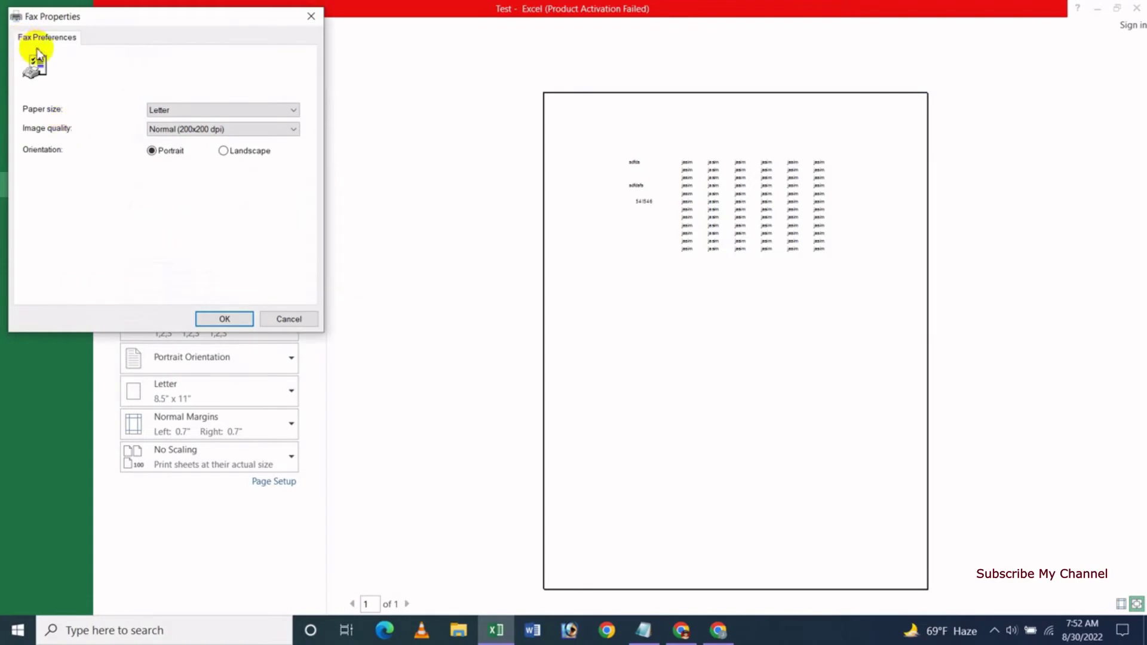
click(184, 111)
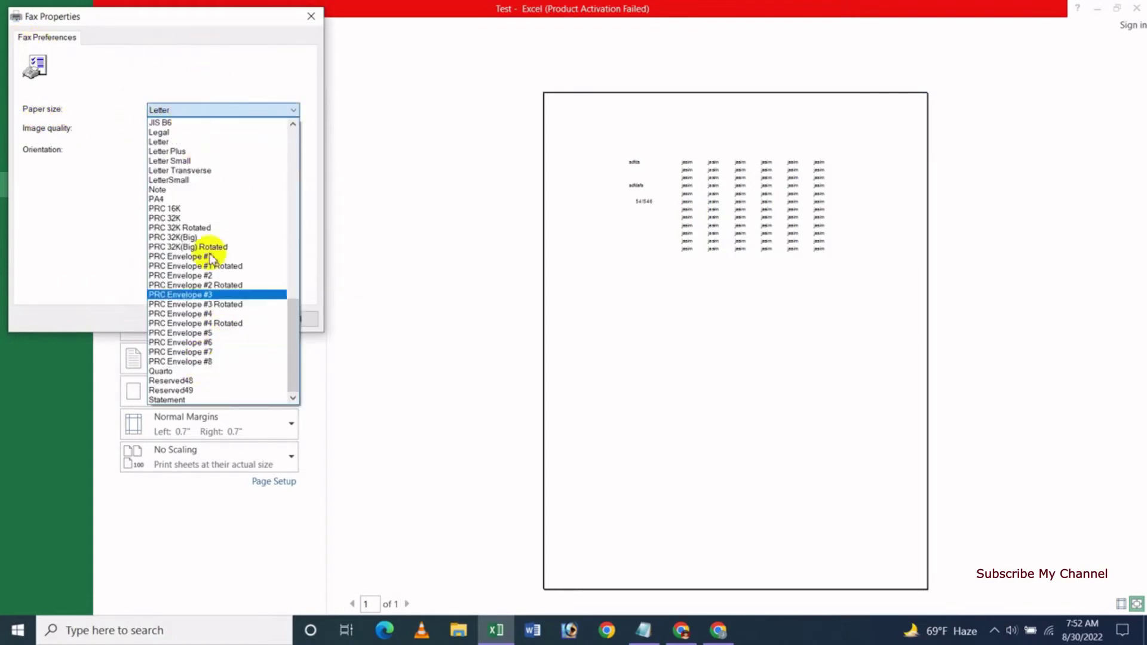
click(82, 227)
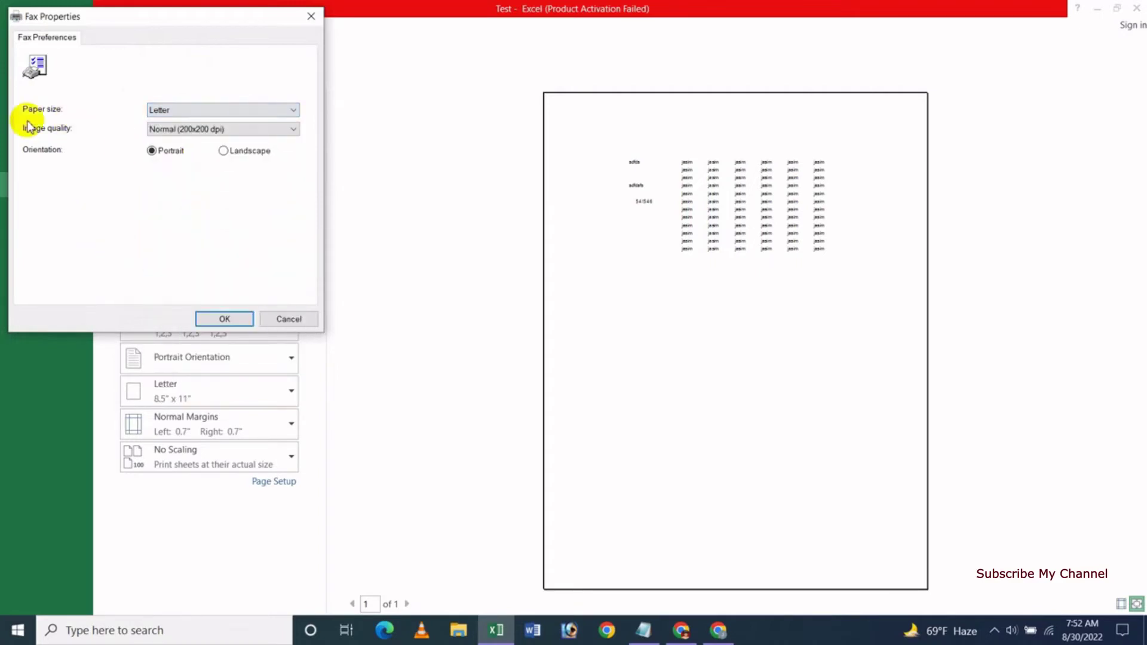
click(214, 130)
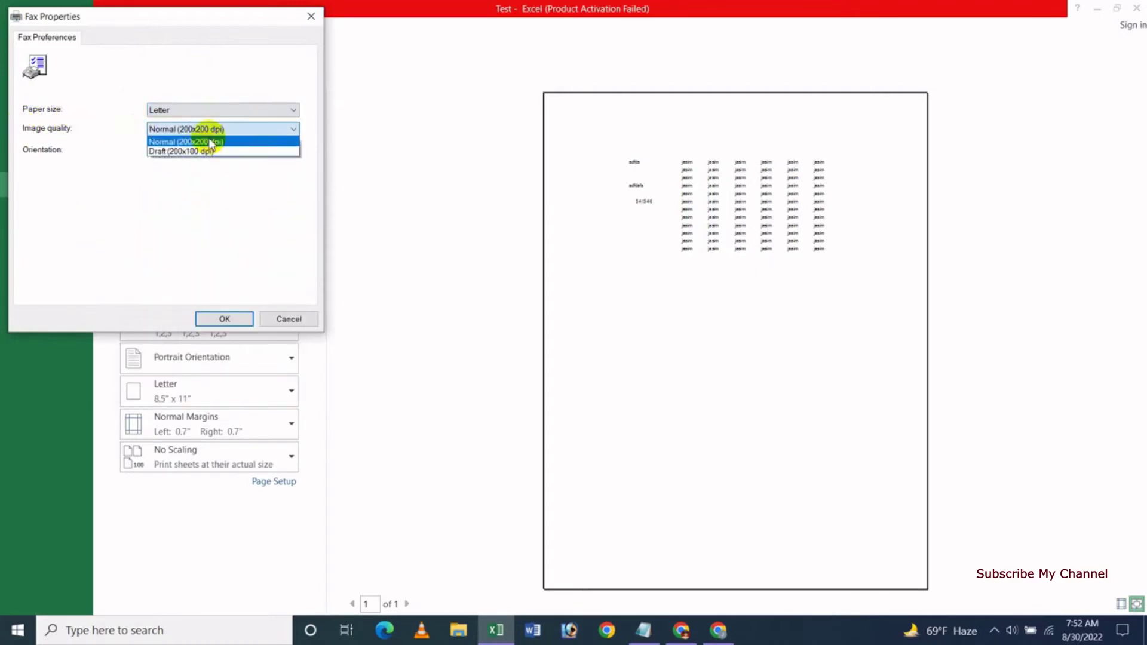
click(206, 136)
click(206, 133)
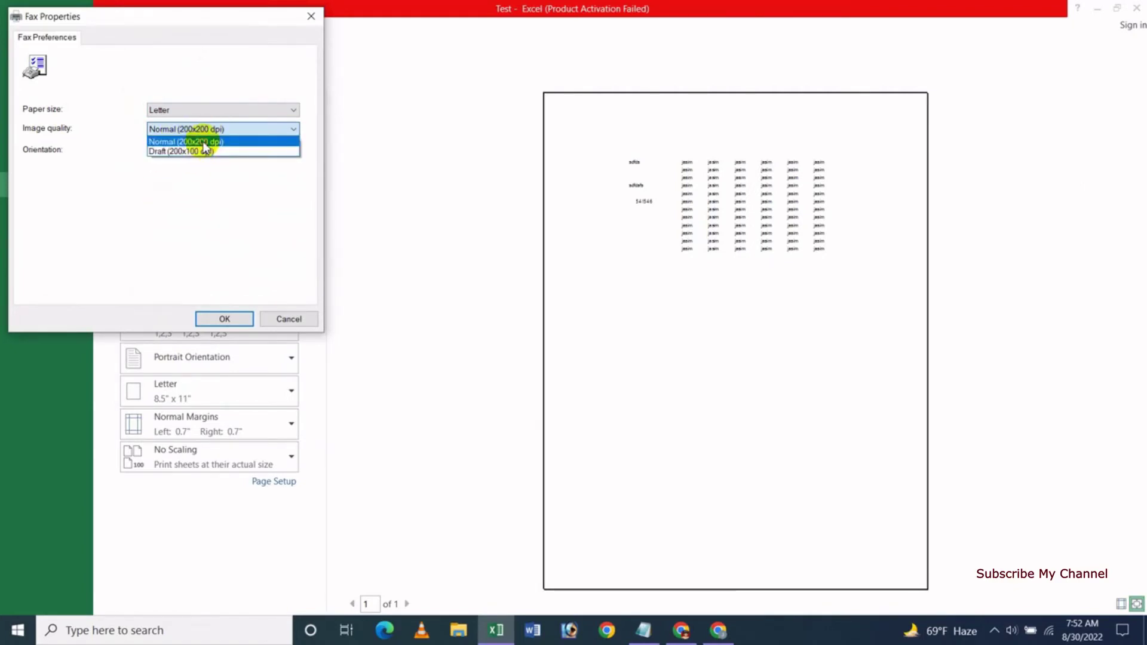
click(203, 143)
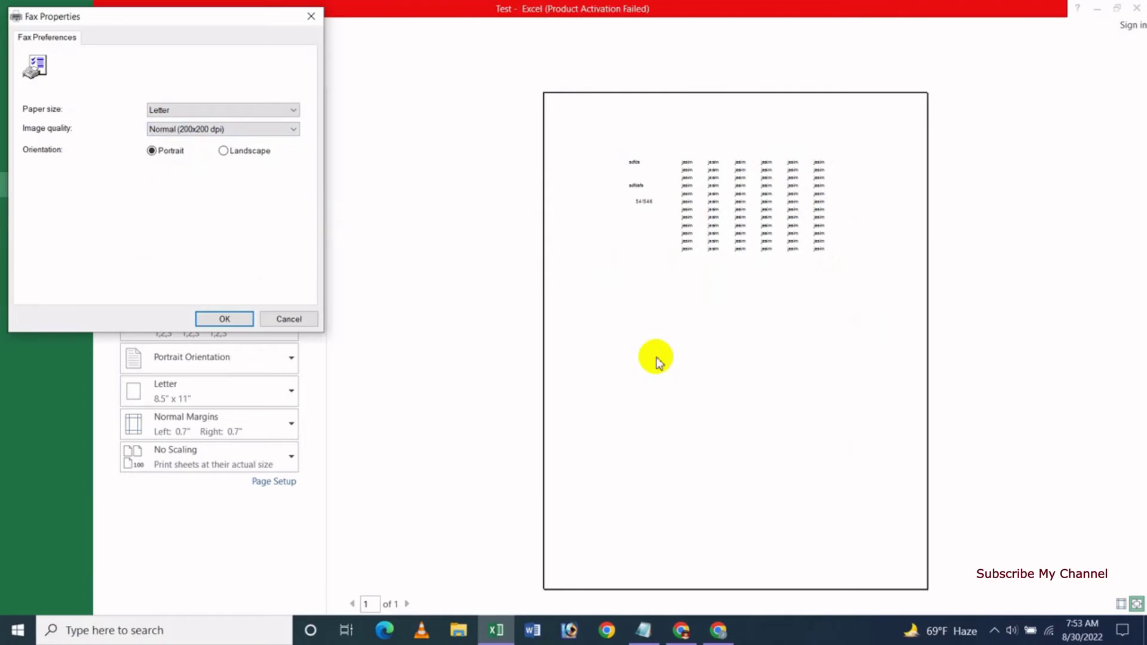
click(224, 151)
click(162, 152)
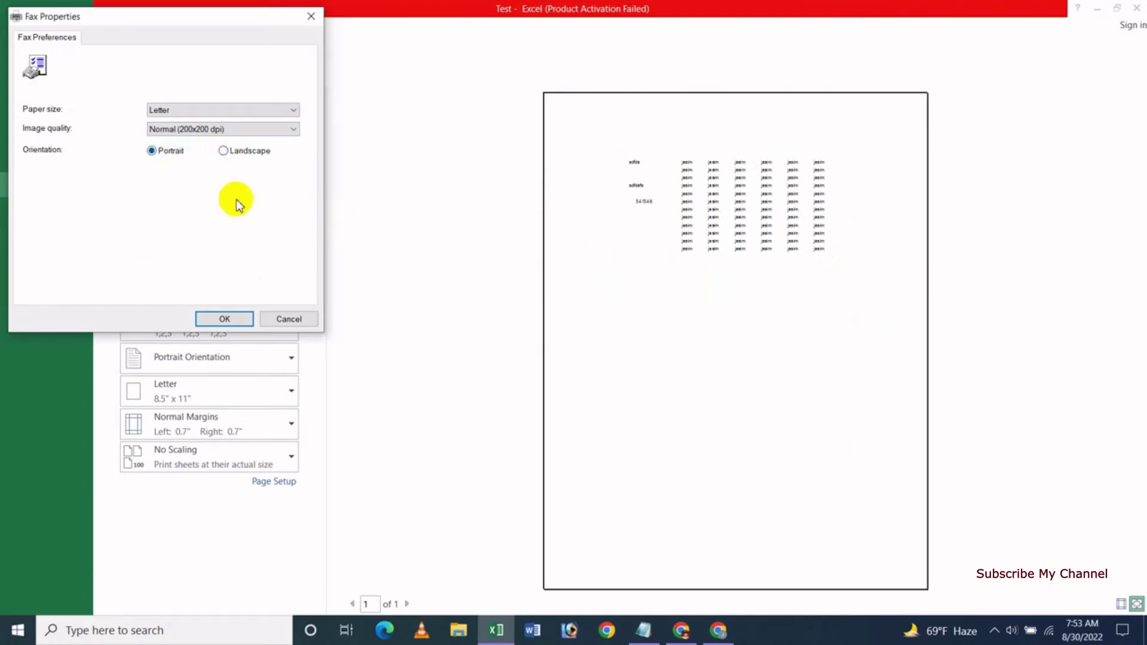
click(288, 318)
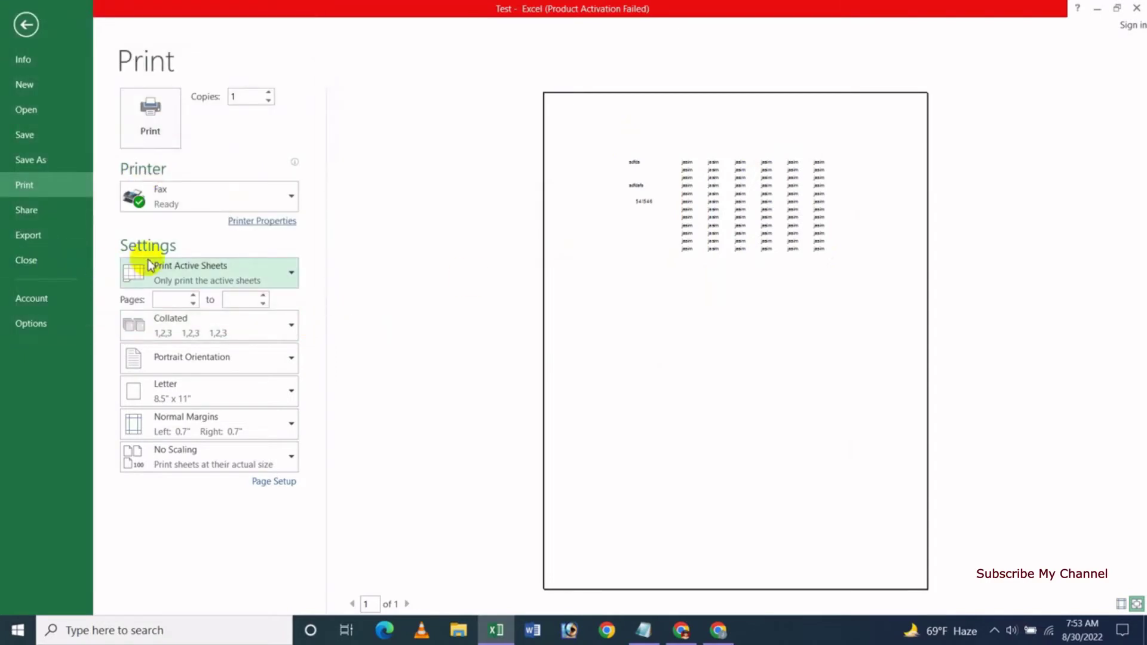
- Change the print scope from Print Entire Workbook to Print Selection, then return to Sheet1
click(289, 275)
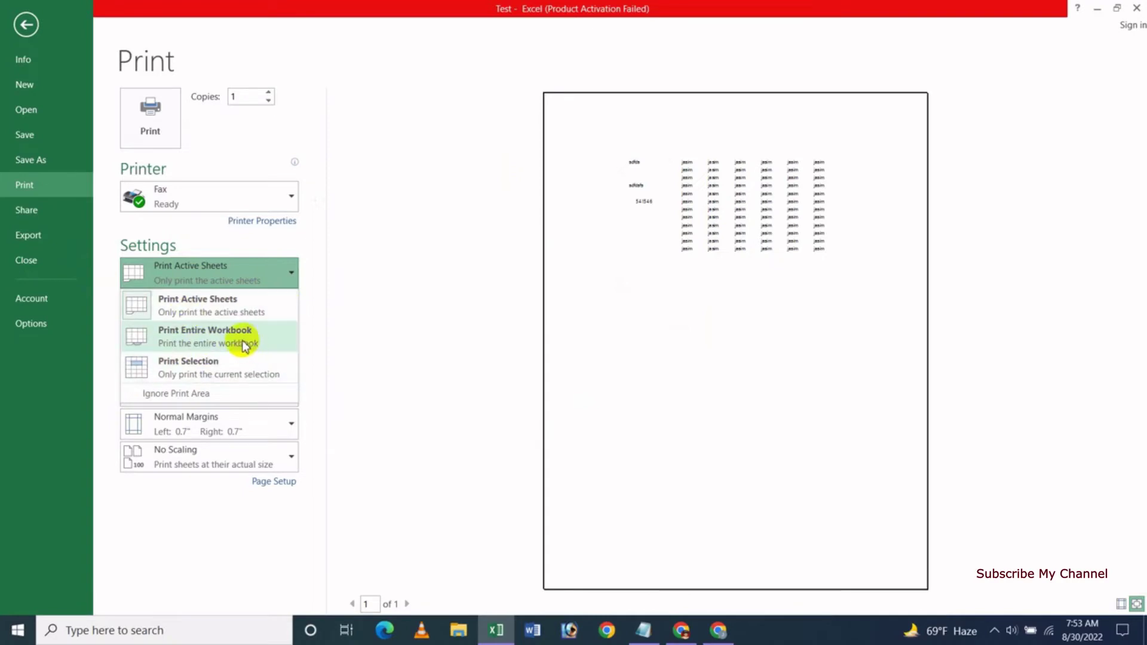
click(244, 341)
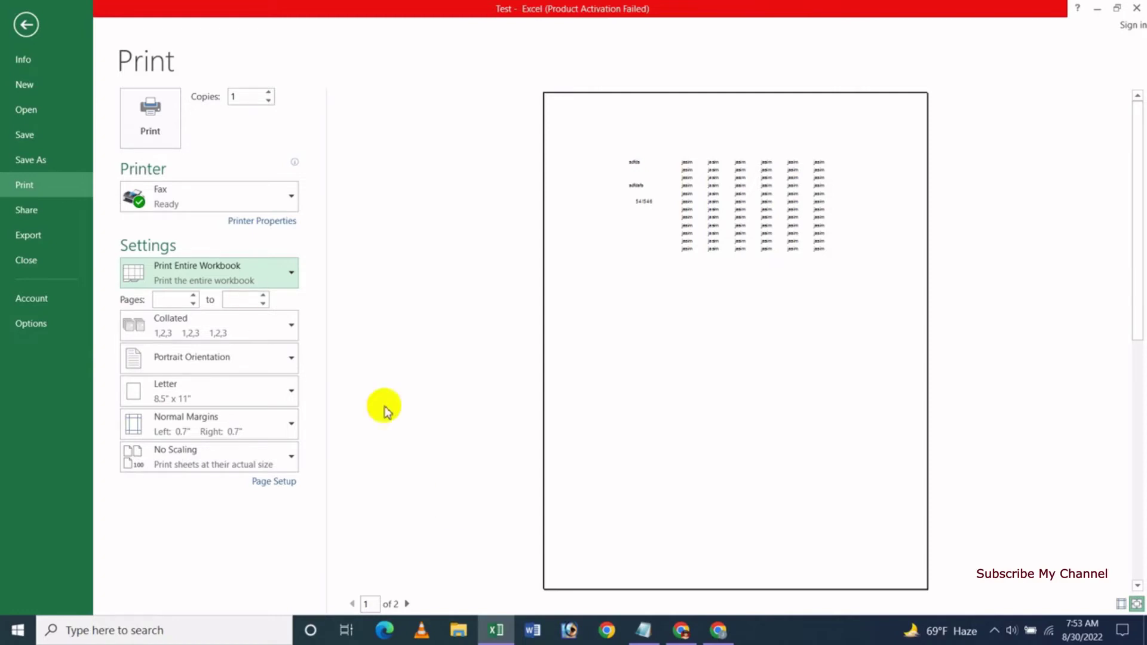
click(243, 273)
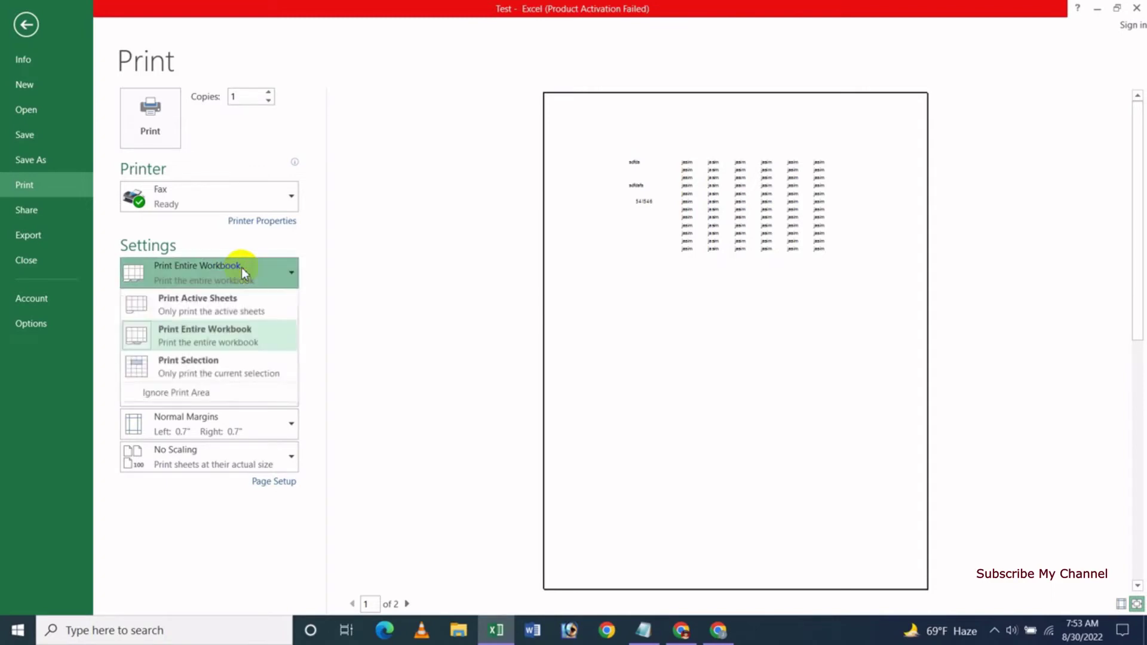
click(205, 378)
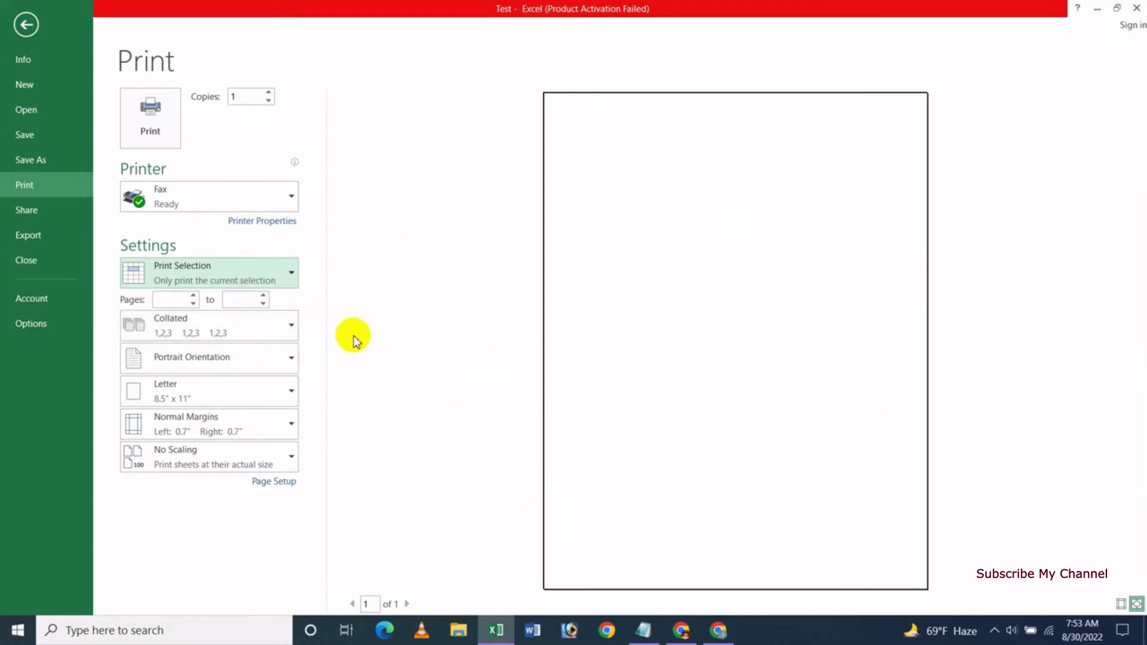
click(429, 117)
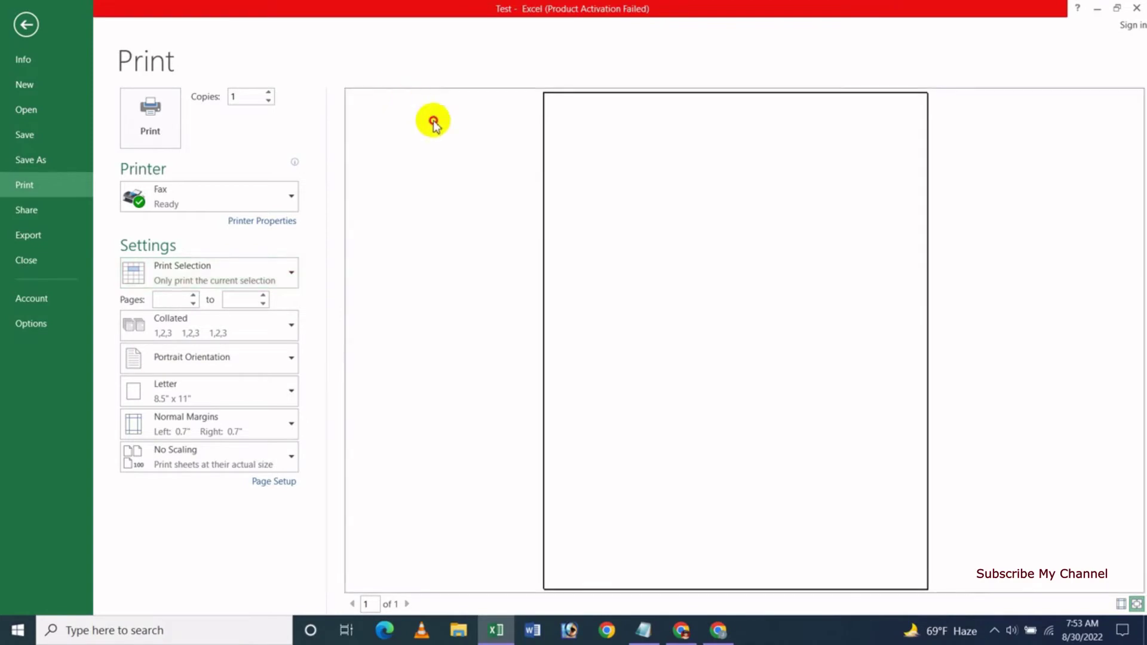
click(24, 24)
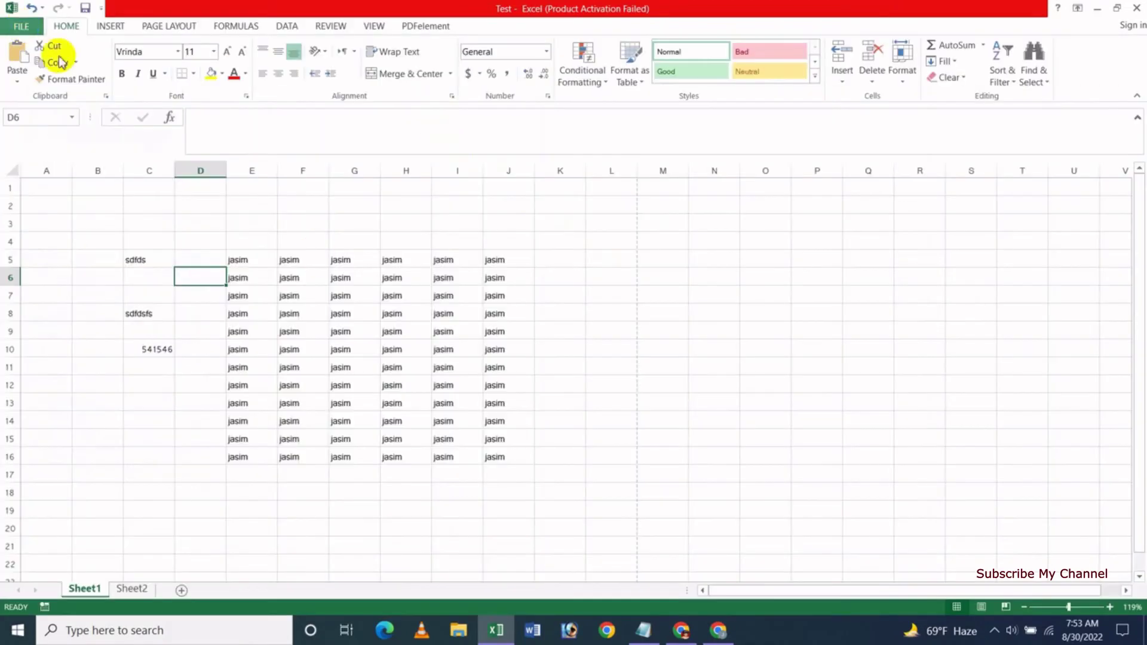
- Select F5:I12, deselect it by clicking K8, and go back to File > Print
drag(289, 260, 454, 382)
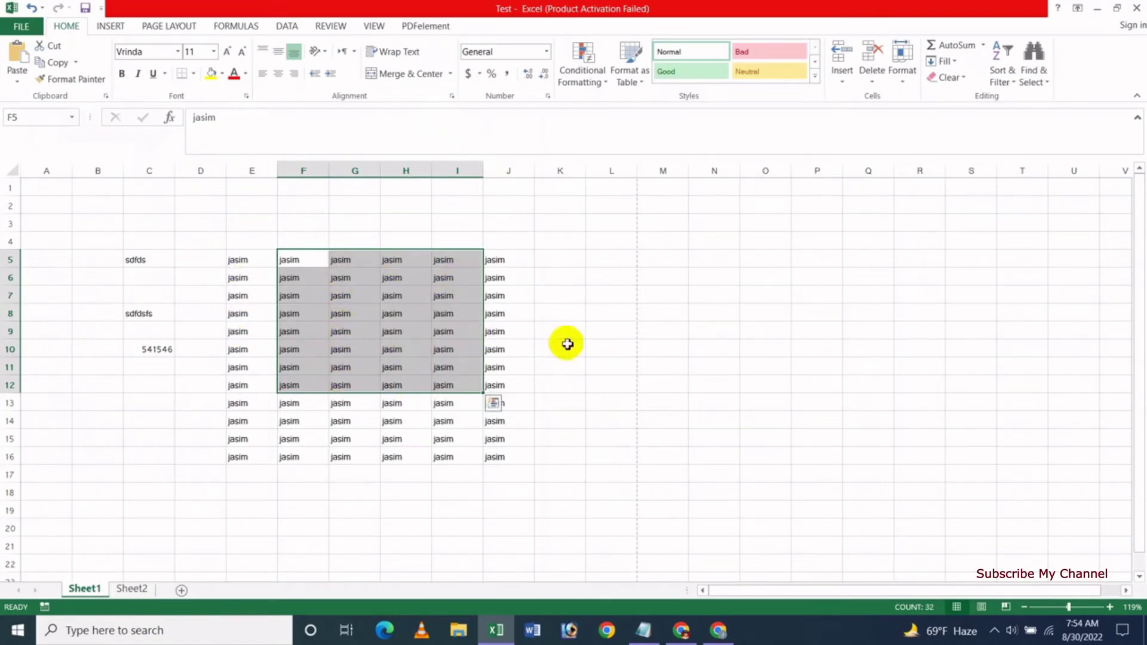
click(539, 313)
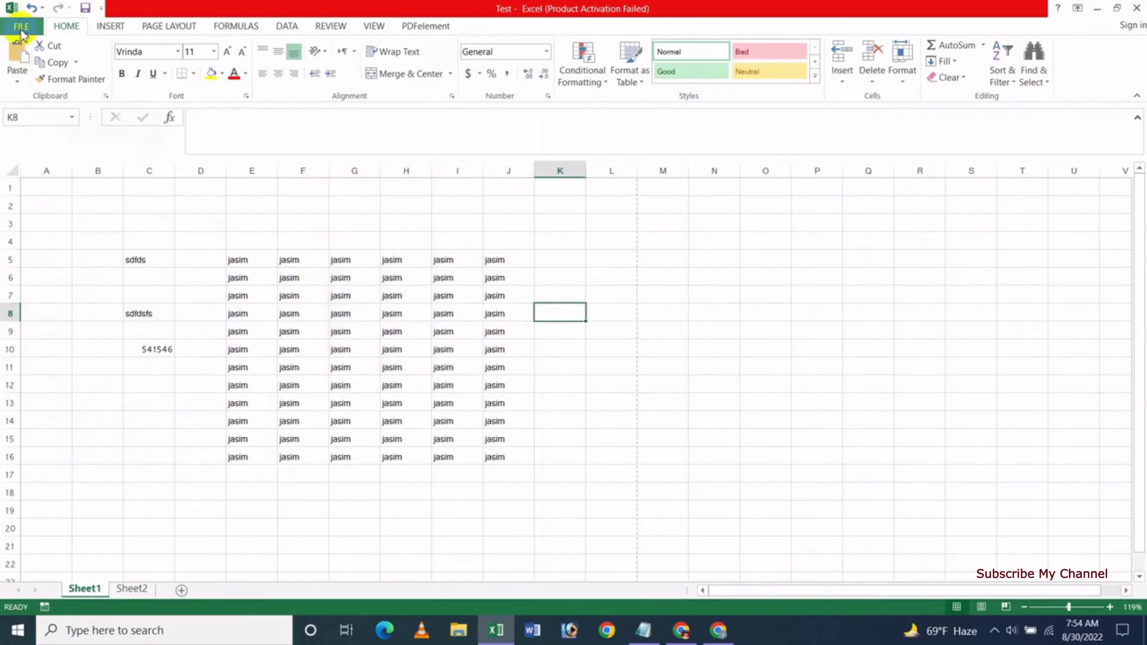
click(21, 25)
click(45, 190)
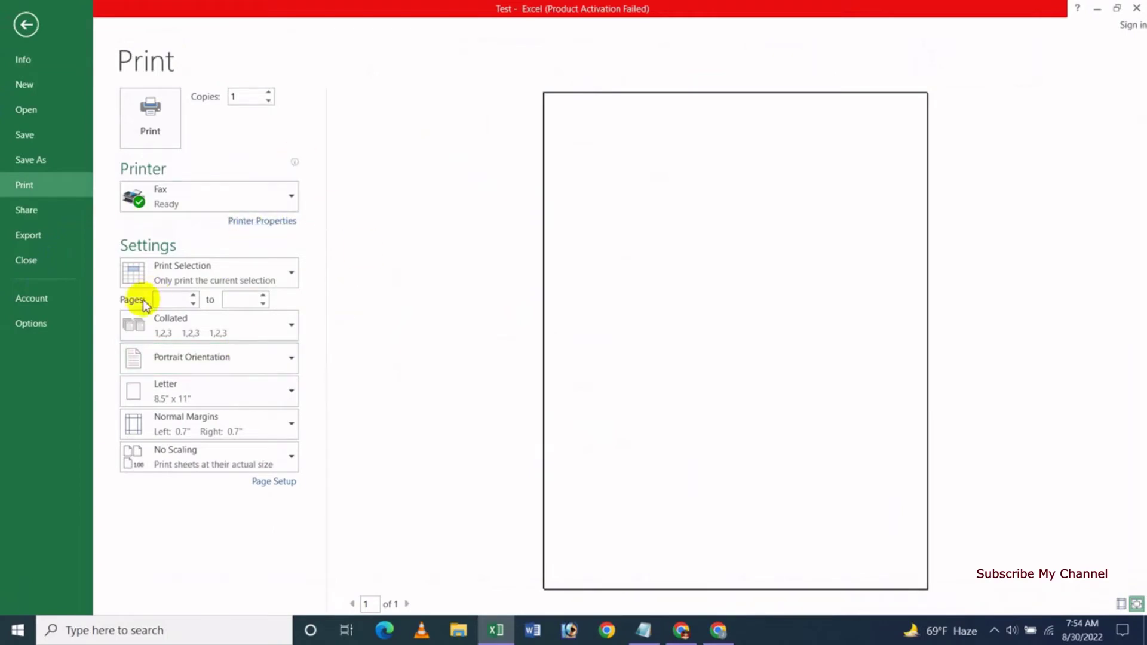
- Enter a page range and adjust the spinners so pages 3 to 12 print
click(244, 267)
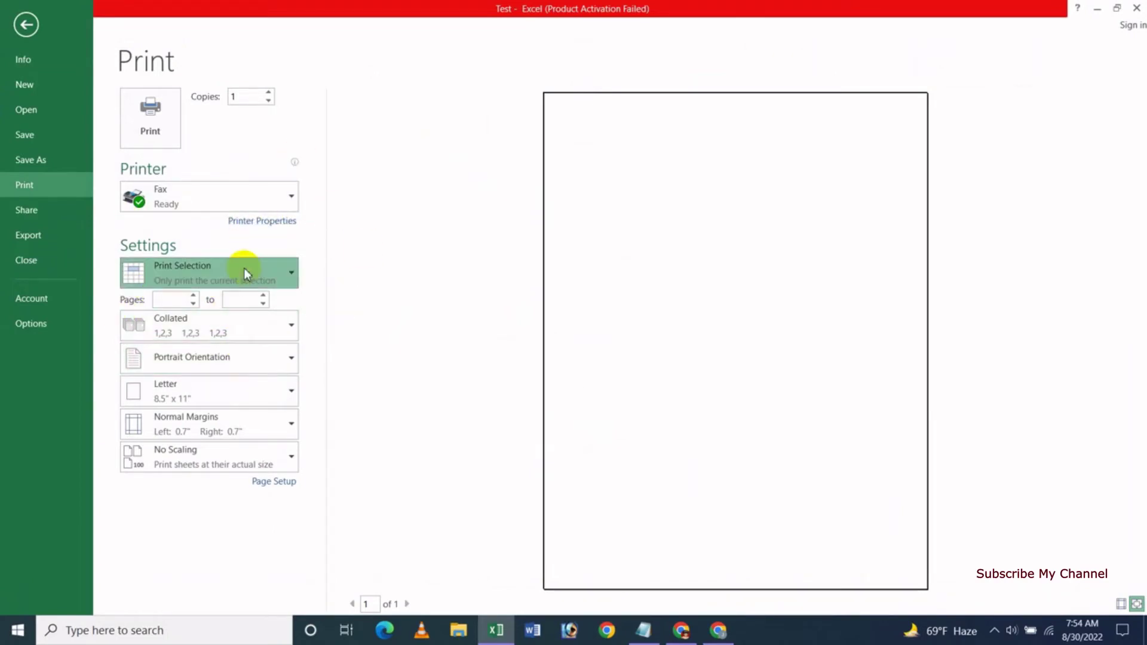
click(353, 362)
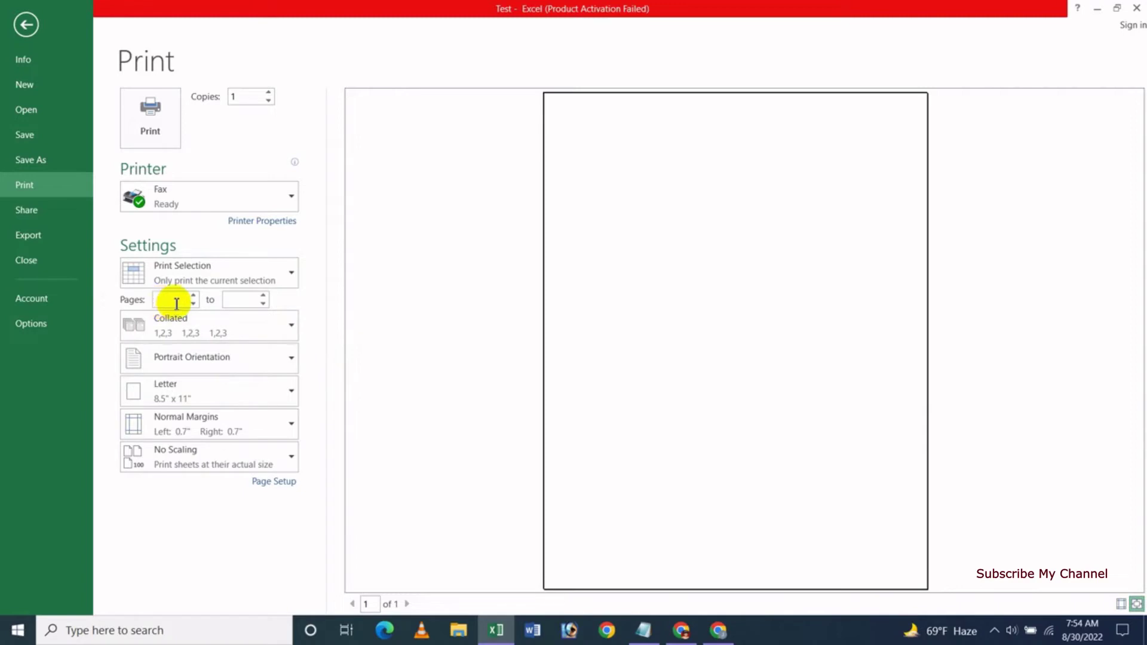
click(170, 301)
text(1)
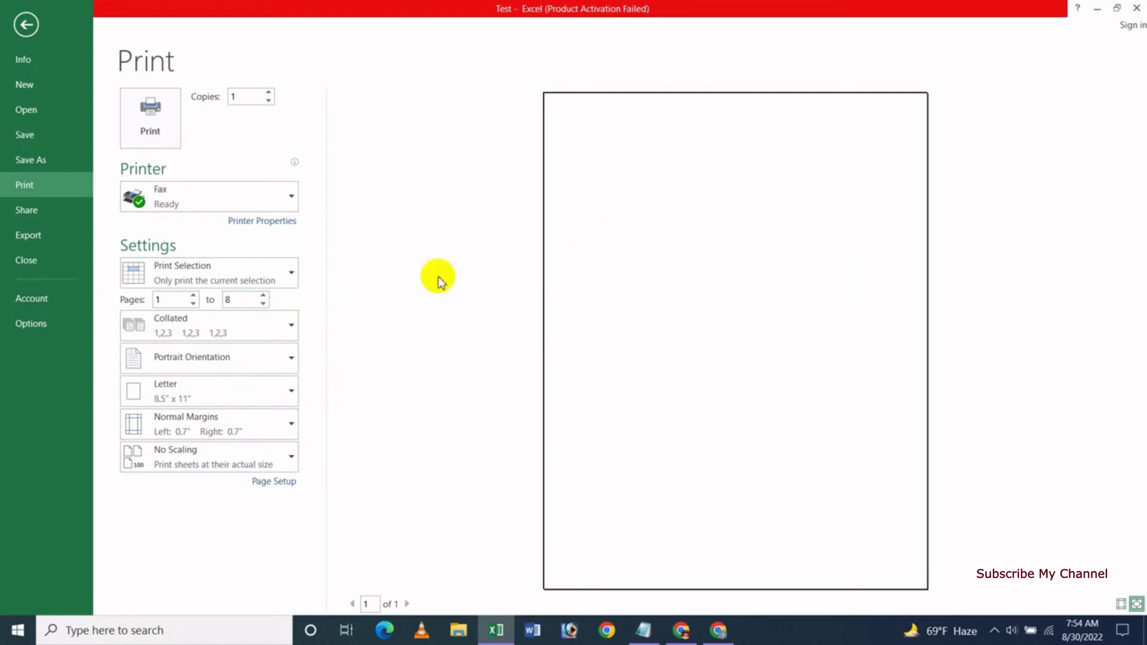
click(416, 310)
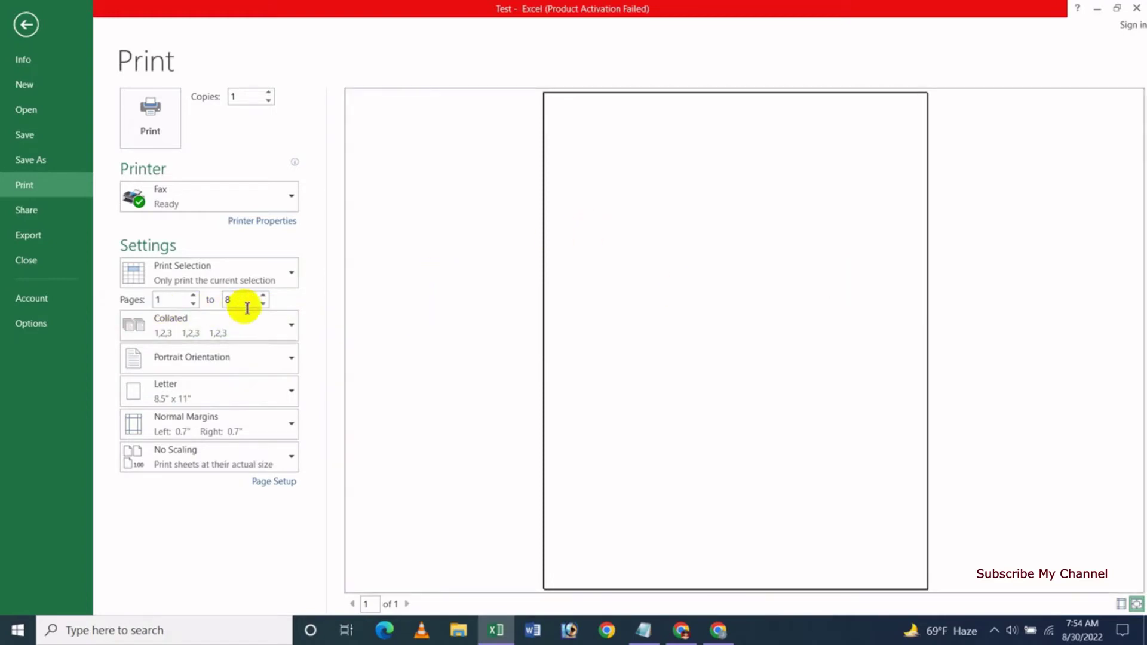
click(193, 296)
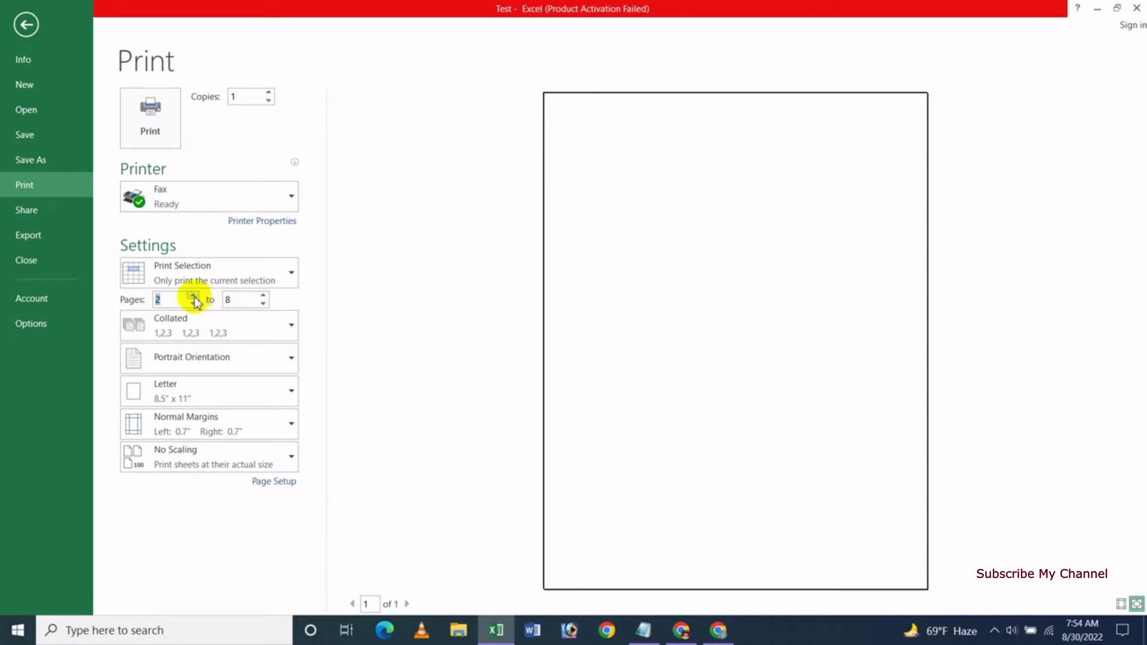
click(193, 295)
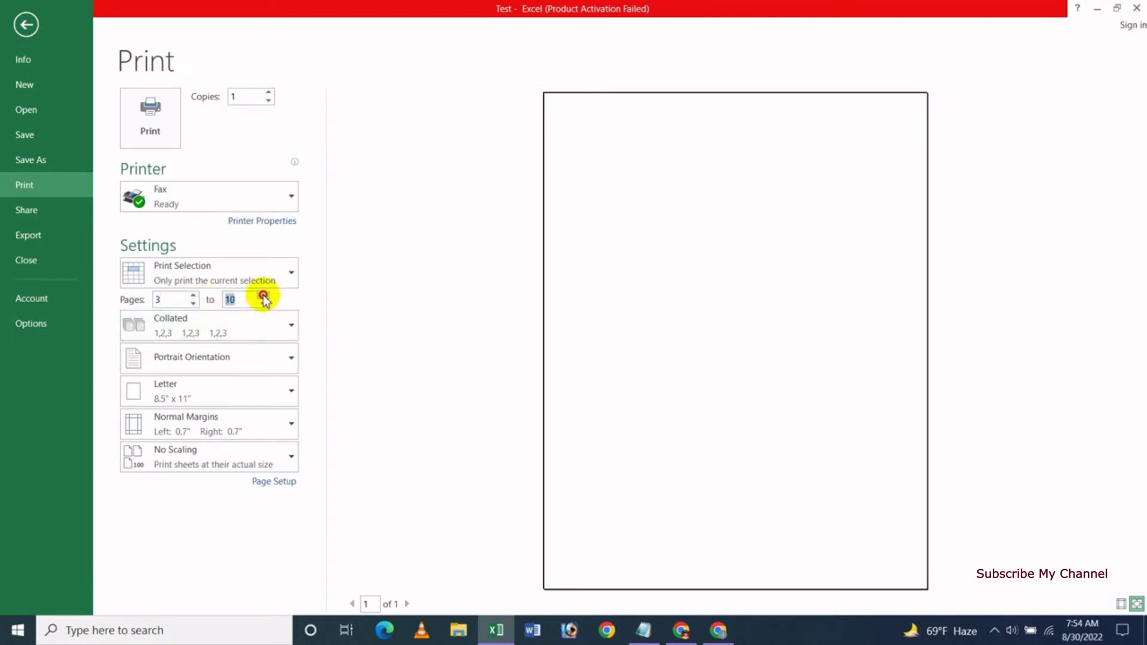
click(263, 297)
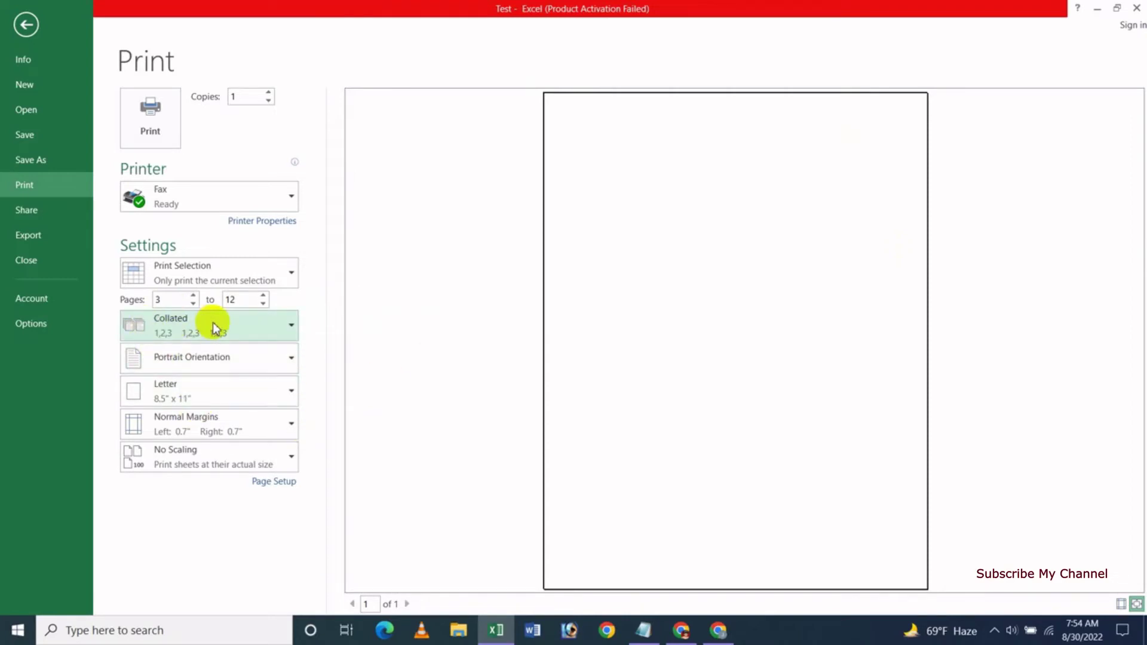
click(245, 332)
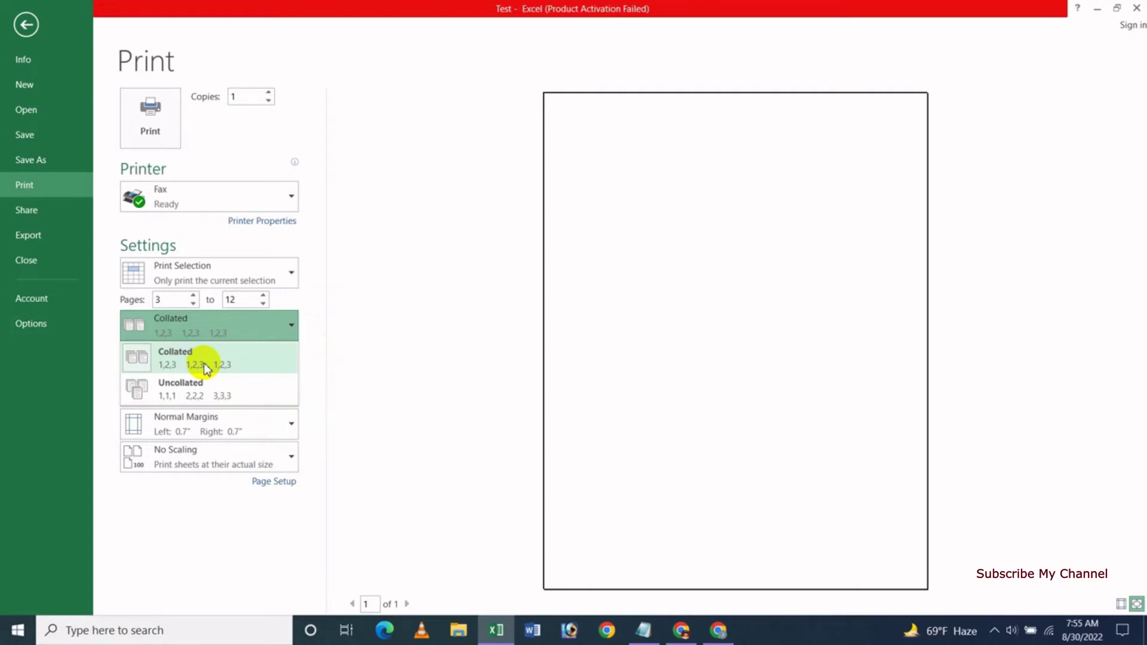
- Raise the Copies count to 4 and choose Uncollated from the collation dropdown
click(269, 93)
click(269, 94)
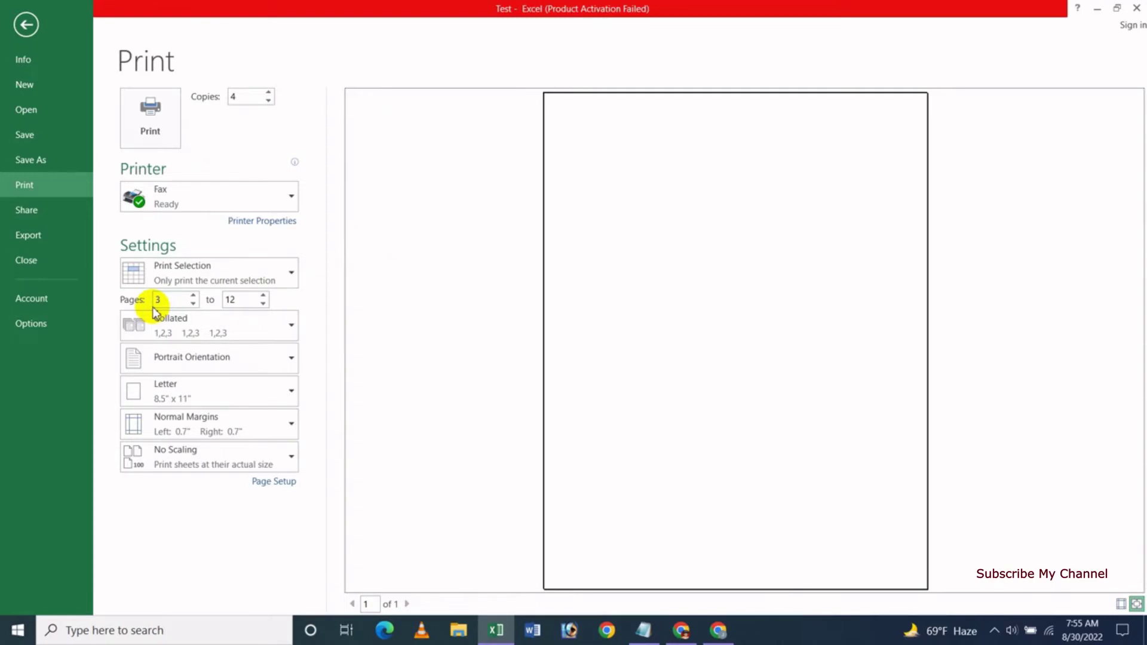
click(217, 328)
click(183, 397)
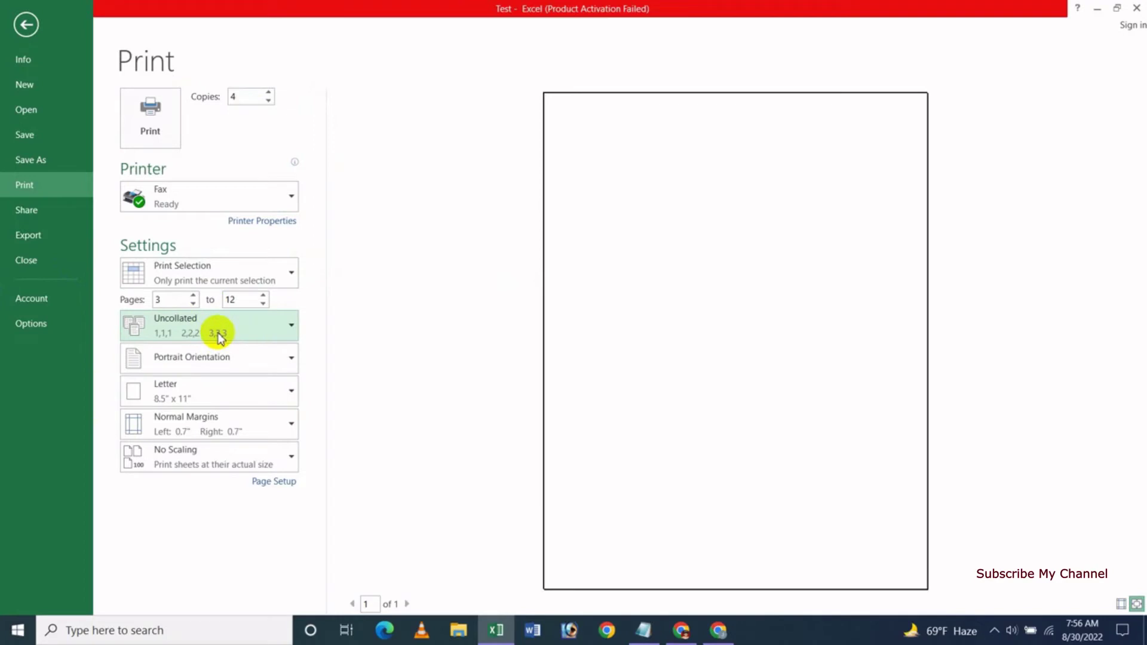
- Switch the printout to Landscape orientation and open Page Setup through More Paper Sizes
click(224, 368)
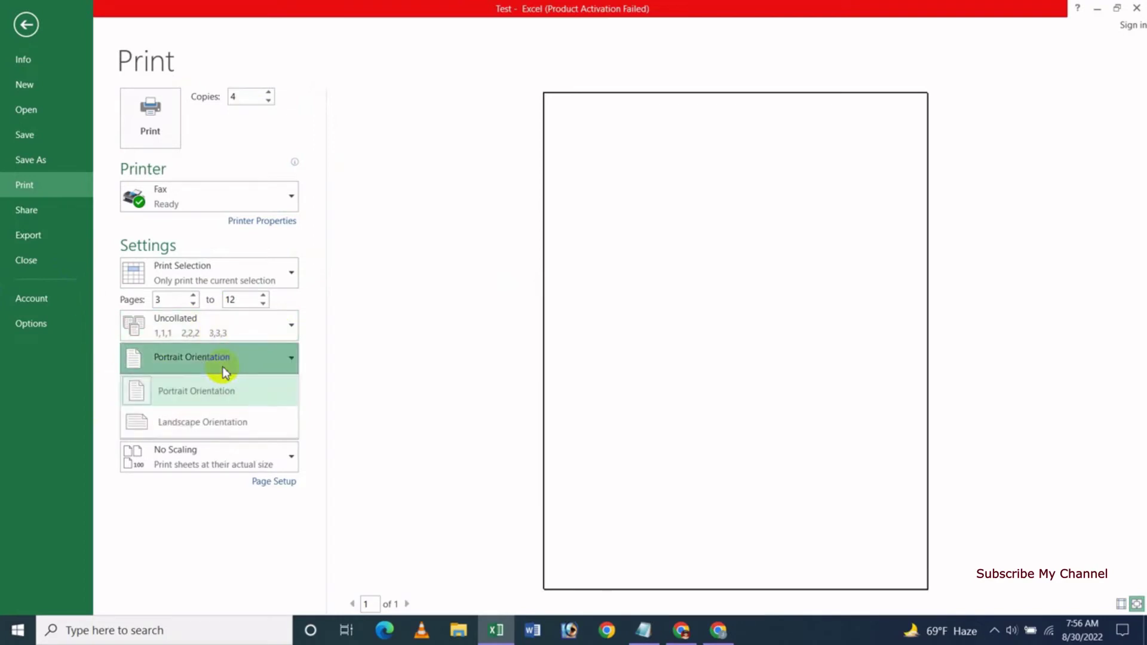
click(202, 395)
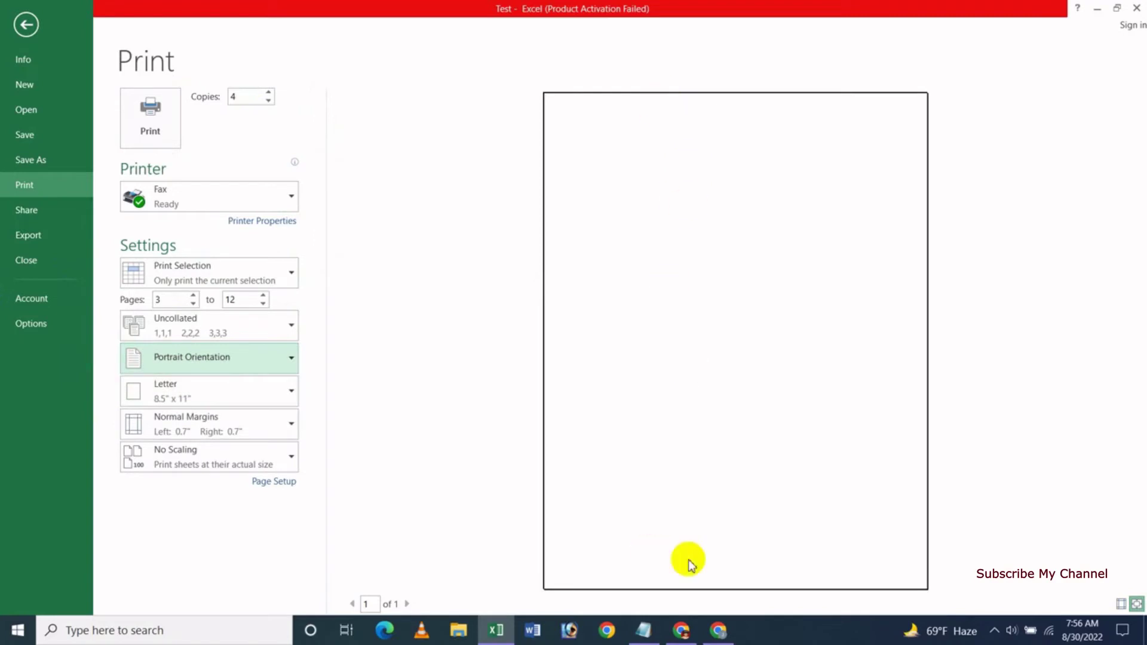
click(255, 361)
click(201, 421)
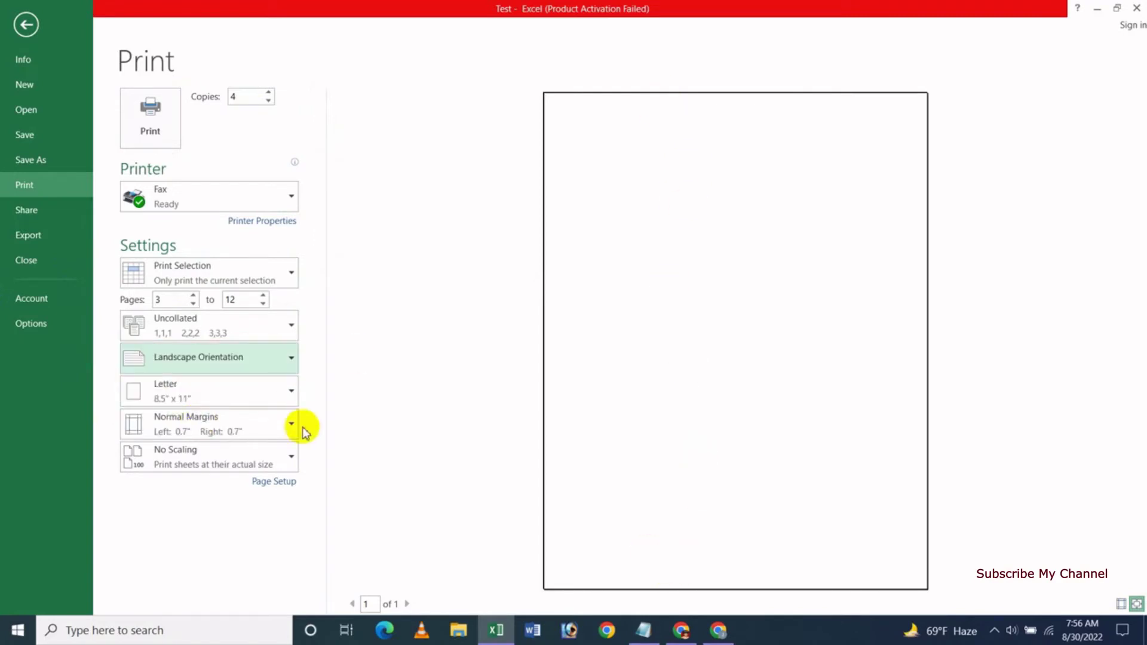
click(225, 397)
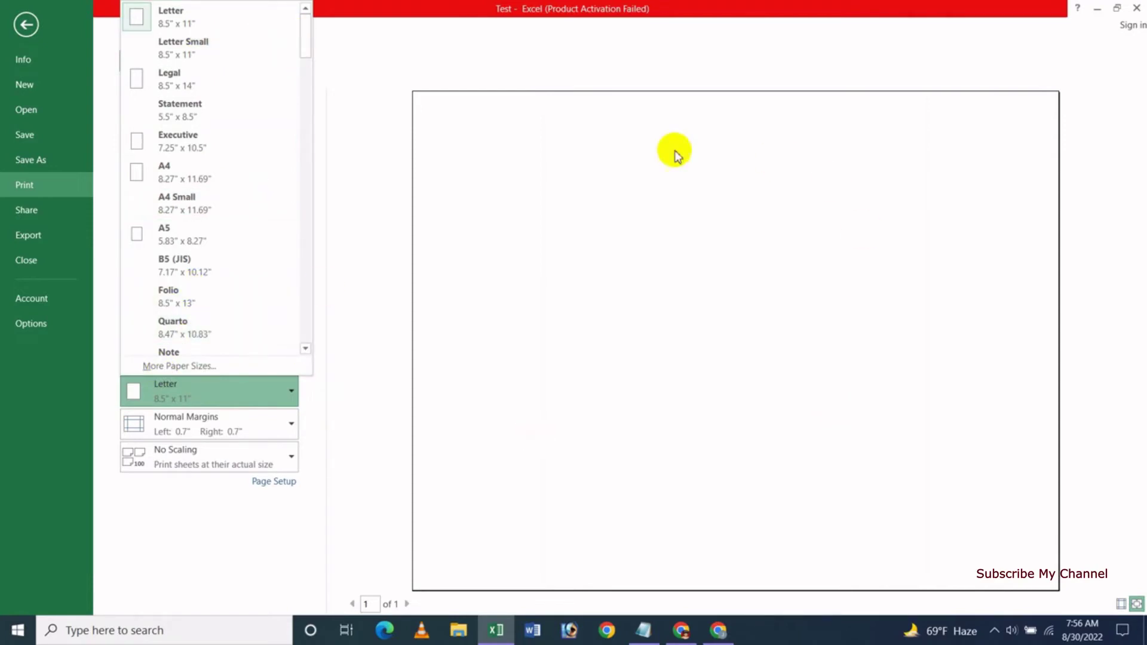
click(187, 367)
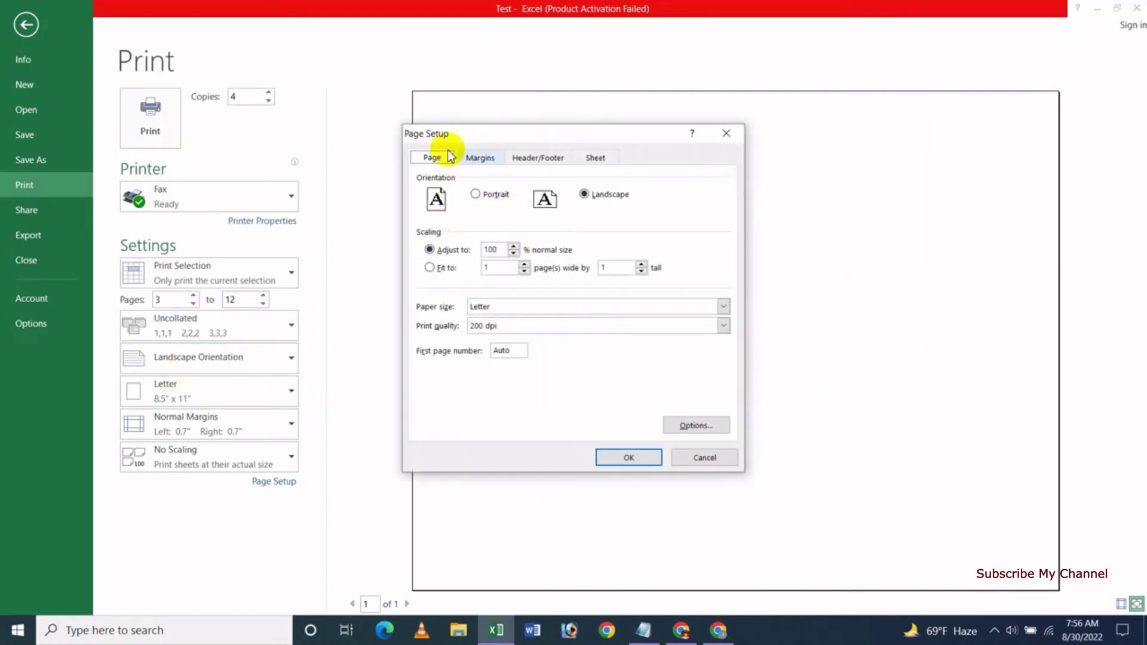
- Review the Margins and Page tabs, then cancel Page Setup without changes
click(480, 158)
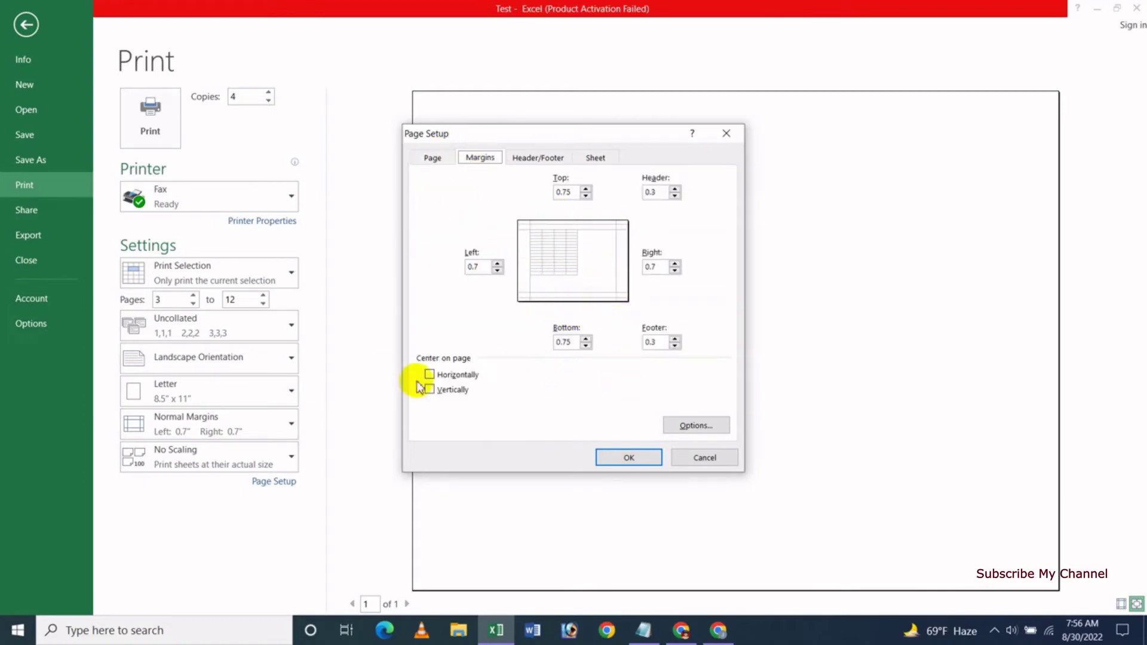
click(432, 158)
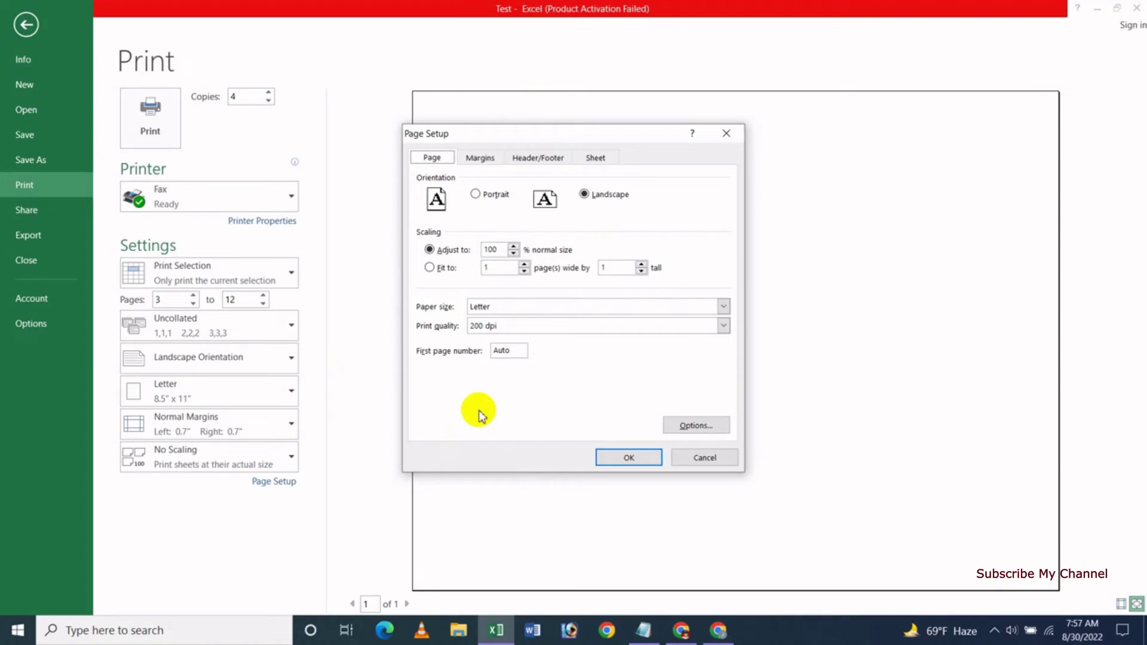
click(709, 463)
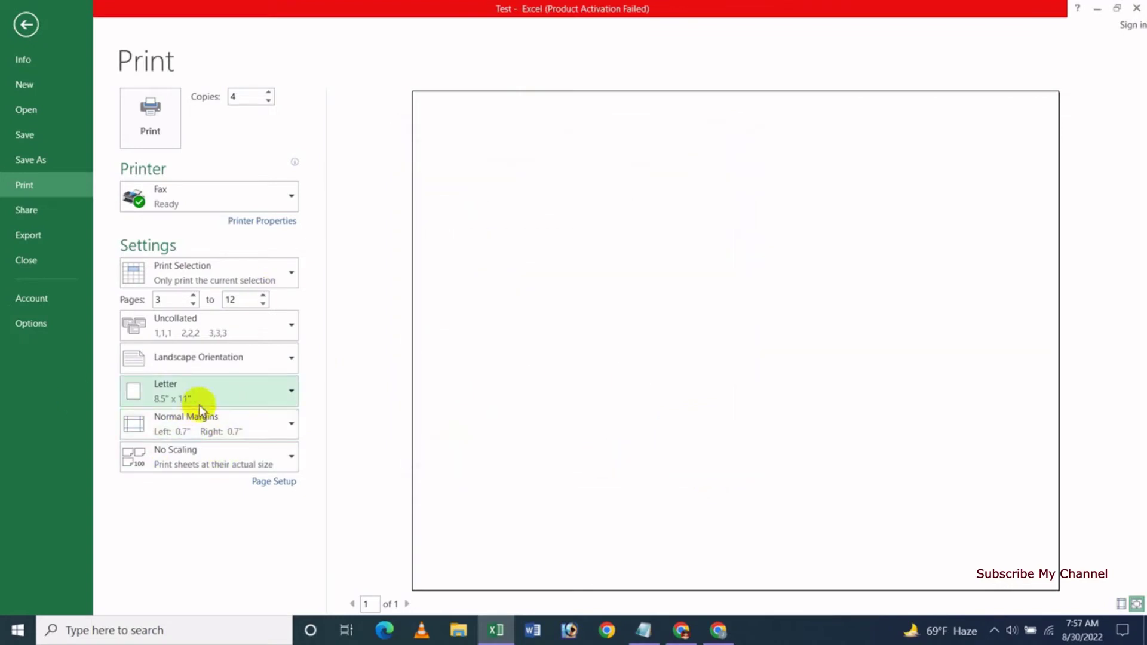
- Keep Normal Margins and No Scaling in the print settings
click(233, 436)
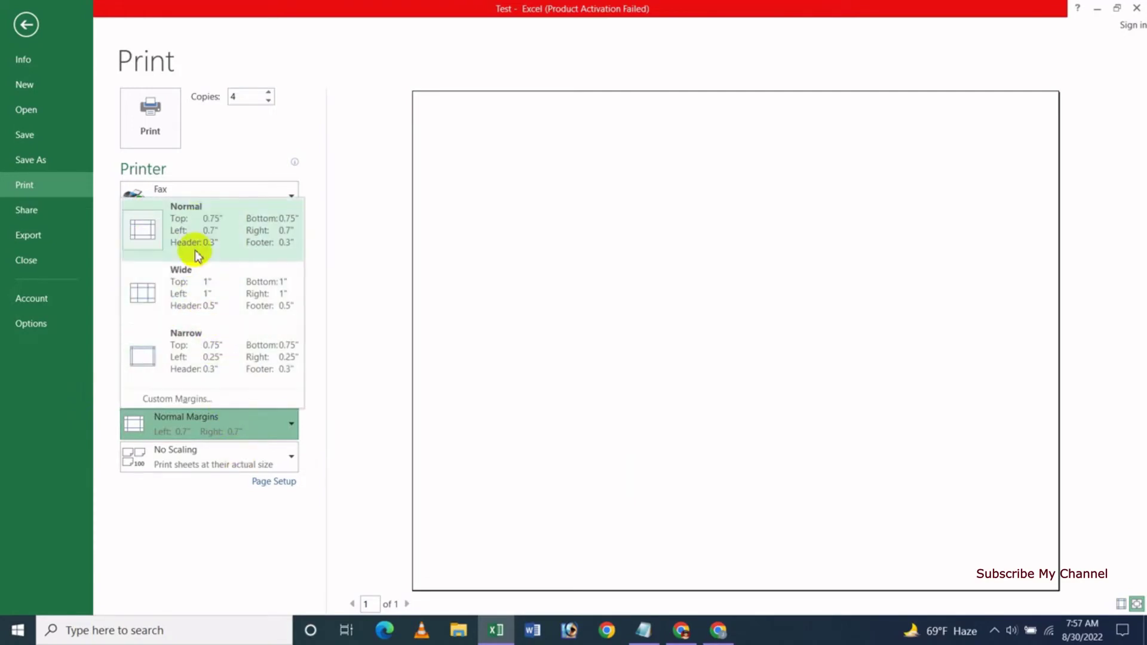
click(343, 531)
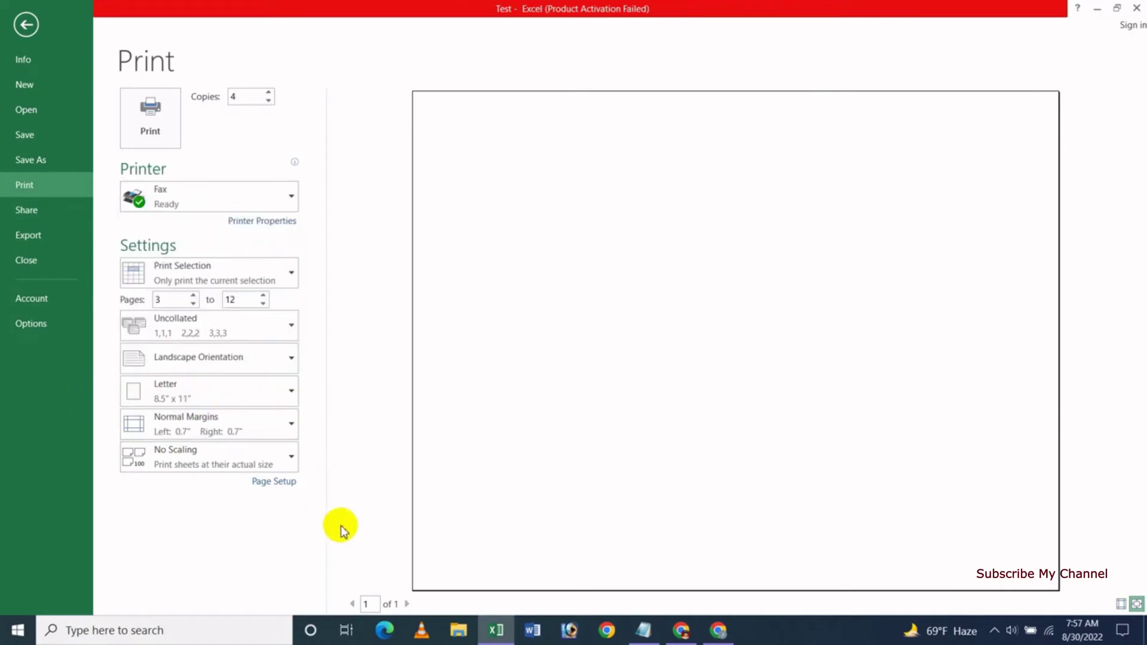
click(176, 457)
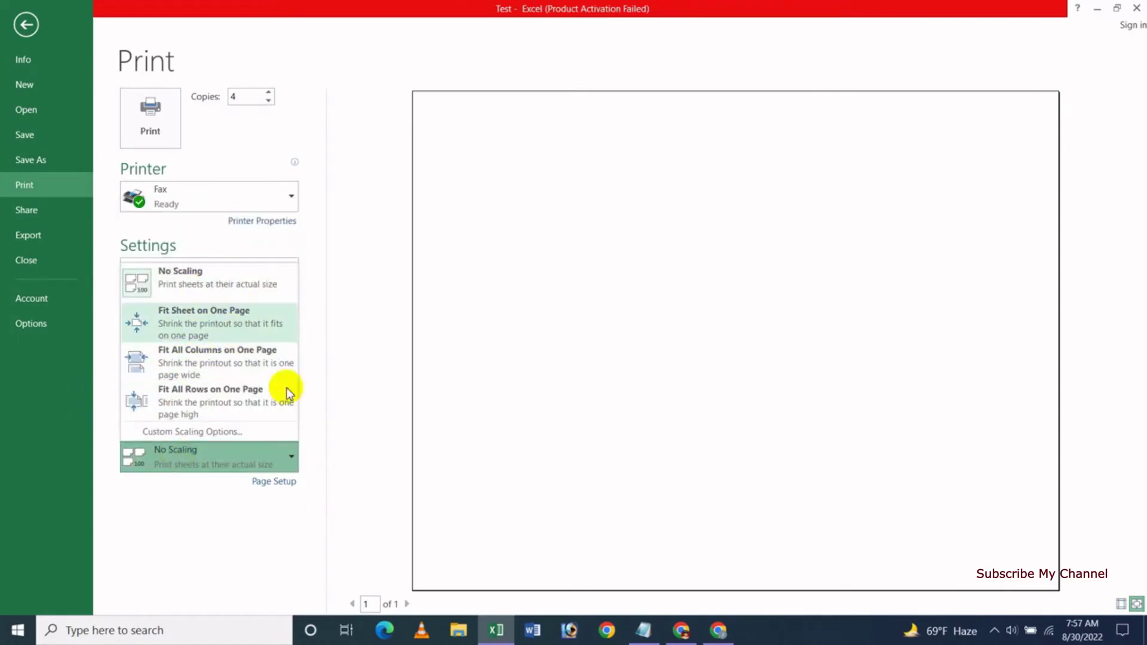
click(320, 504)
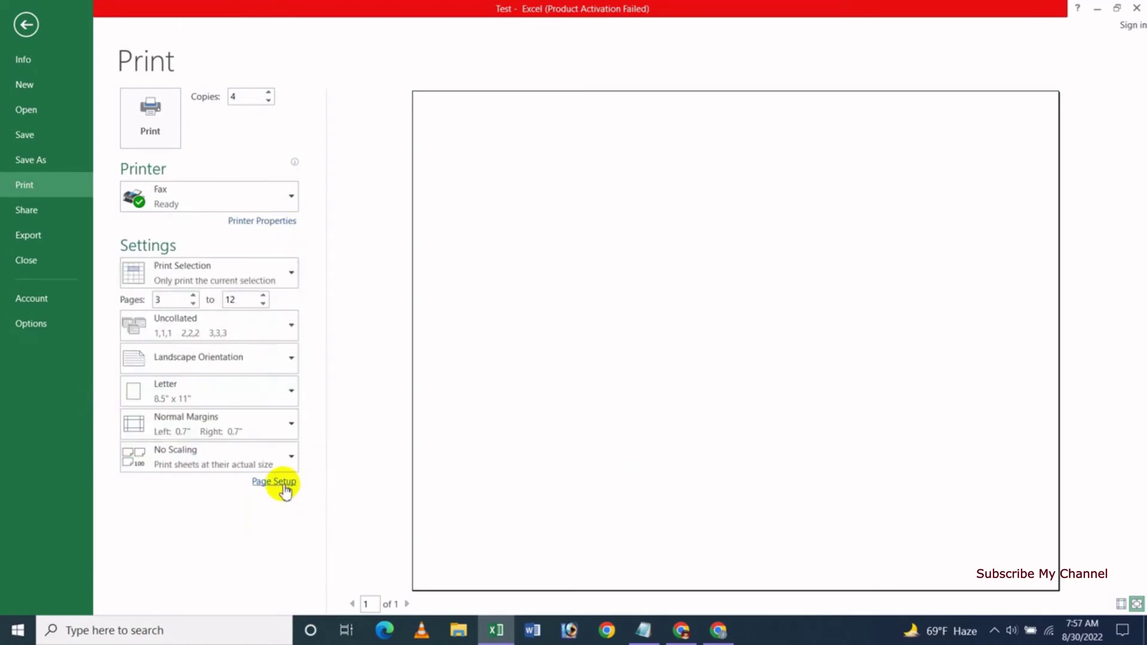
- Reopen Page Setup, keep Letter paper size, and go to the Header/Footer settings
click(285, 483)
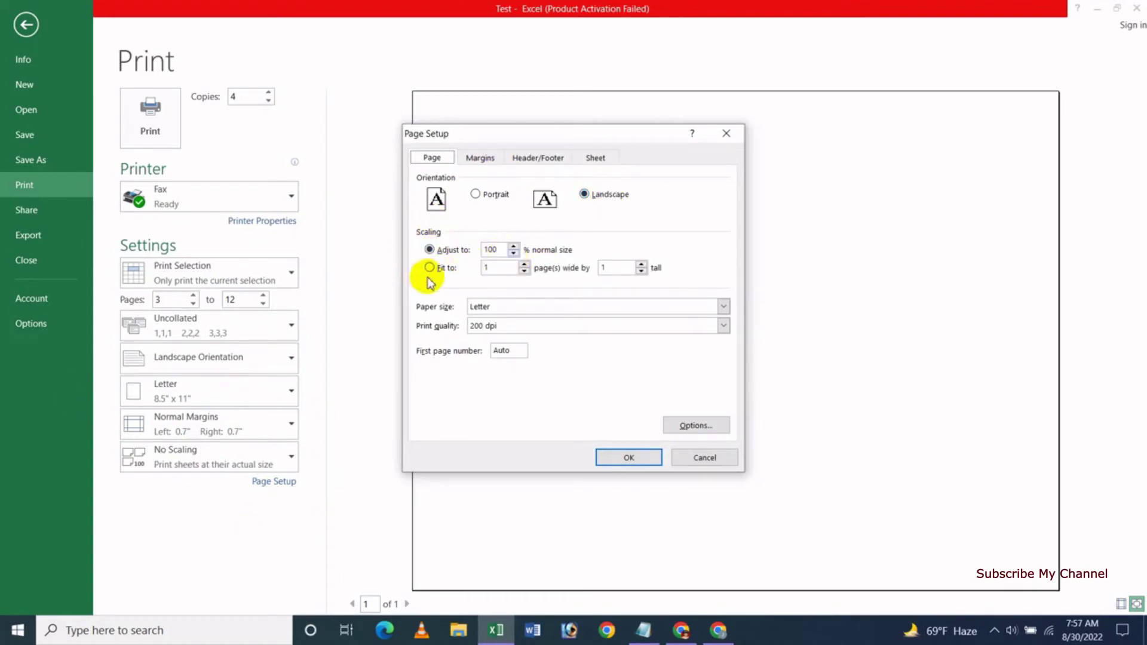
click(504, 312)
click(486, 402)
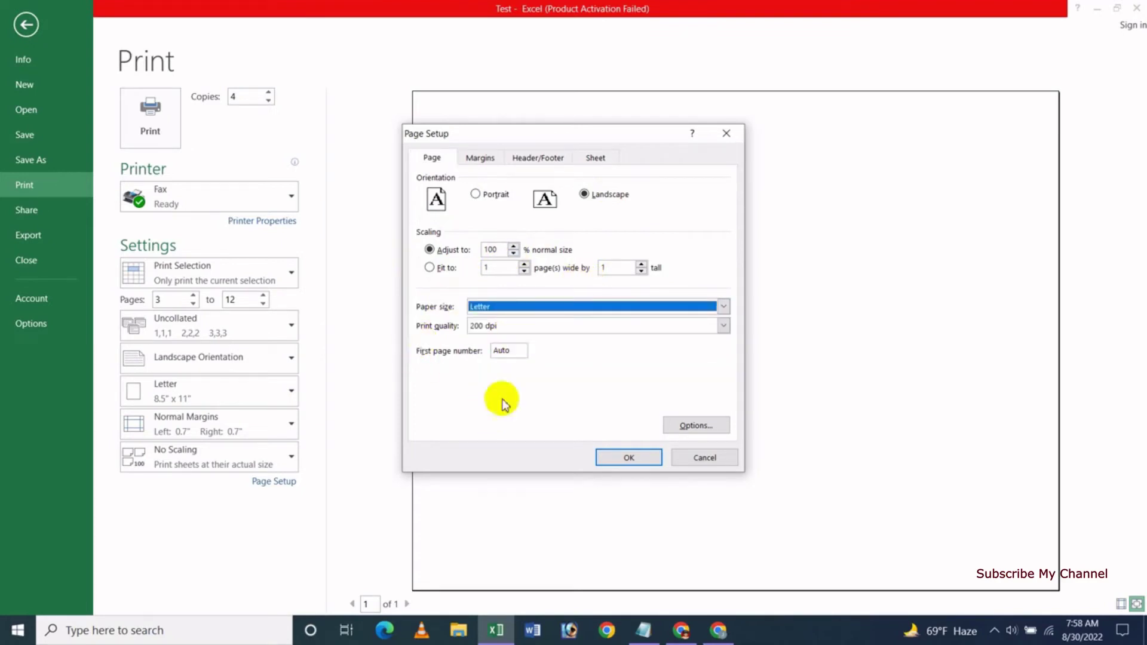
click(480, 157)
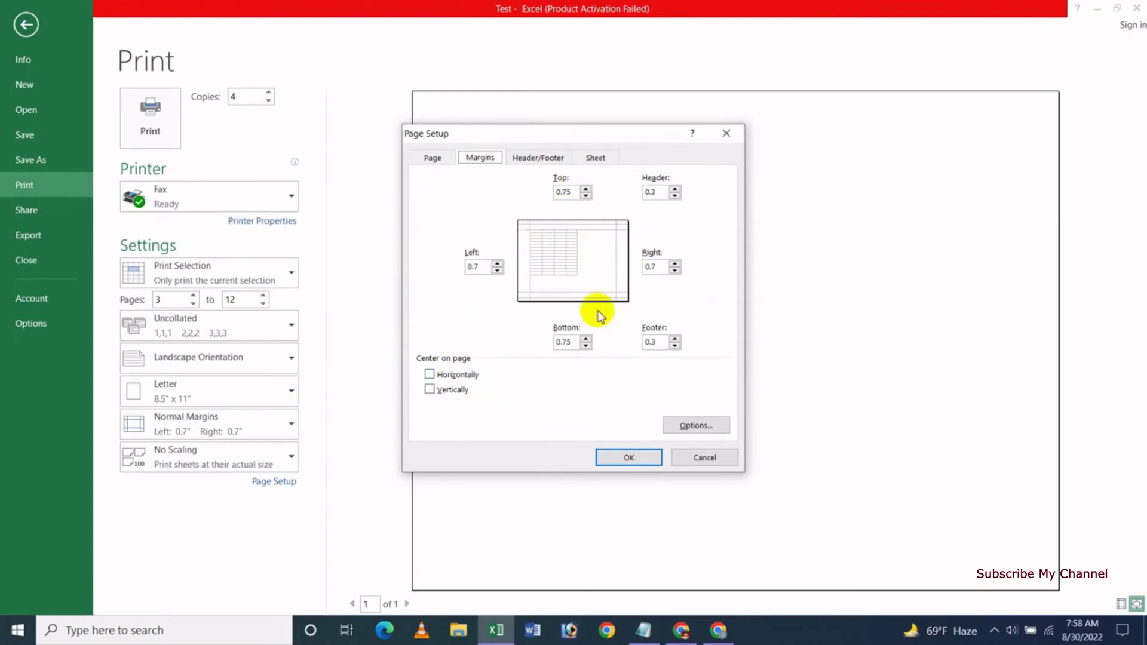
click(538, 158)
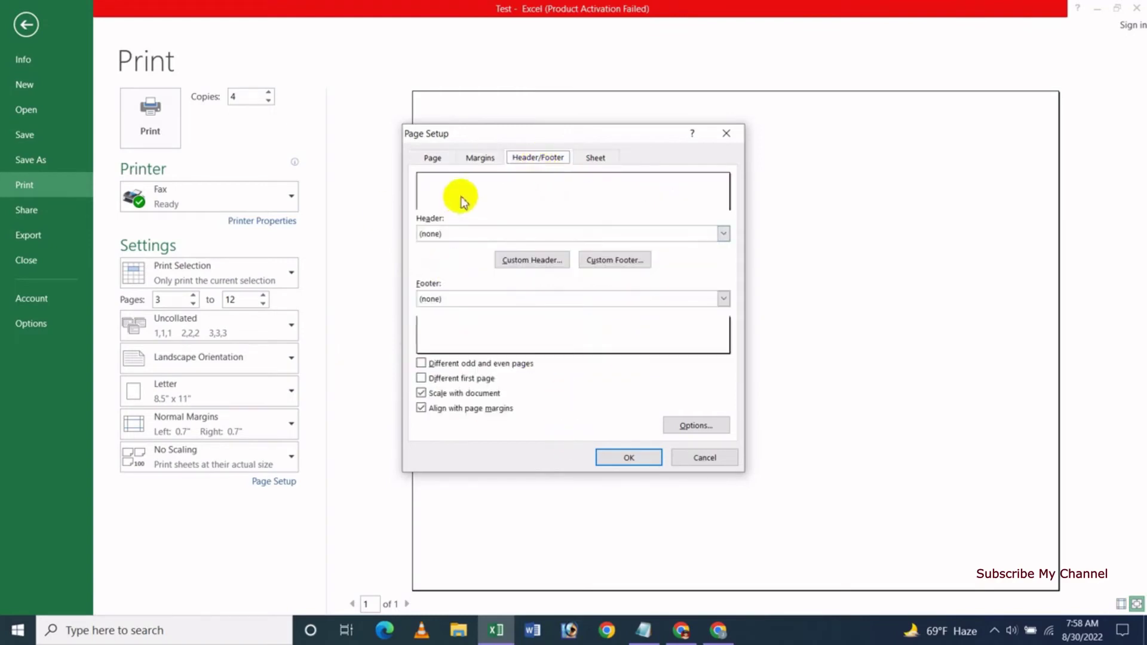
- Create a custom header with the text 'sfsd', 'dsf' and 'dsf' in its sections
click(531, 261)
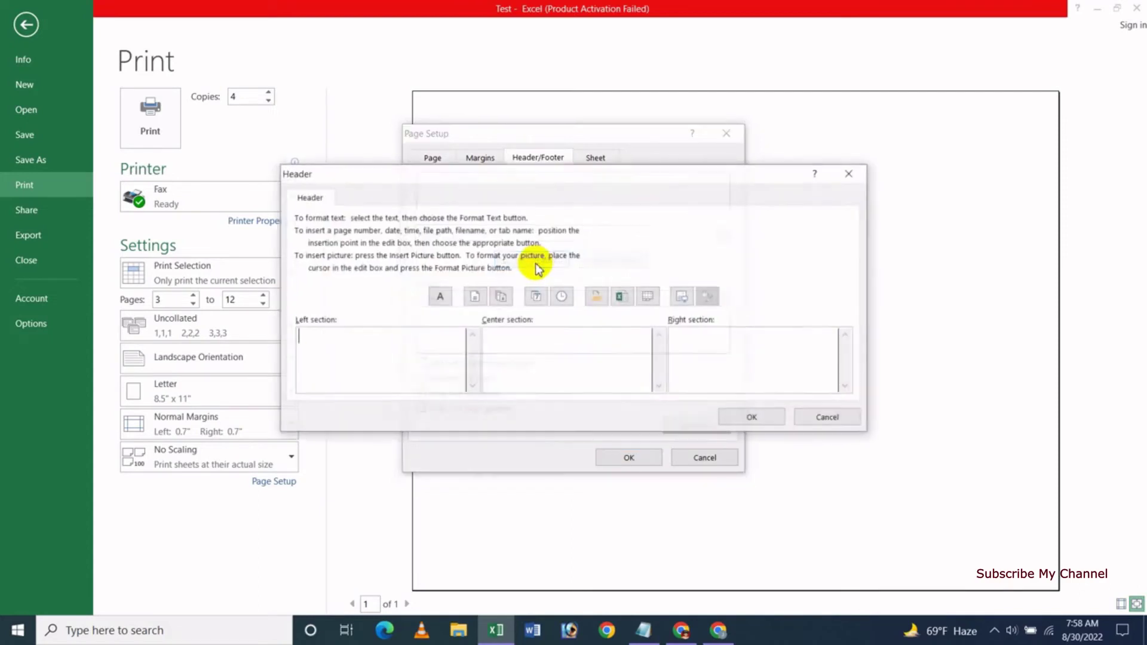
text(sfsd)
click(534, 364)
text(dsf)
click(696, 354)
text(dsf)
click(754, 417)
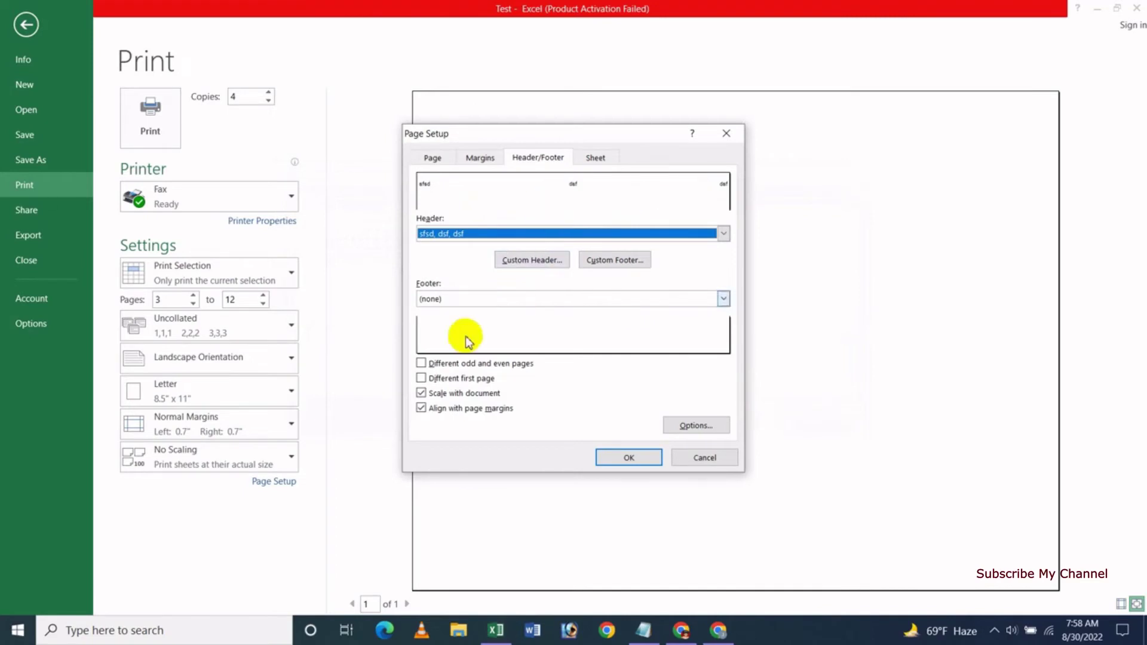
- Check the footer presets and custom footer editor, leaving no footer
click(478, 299)
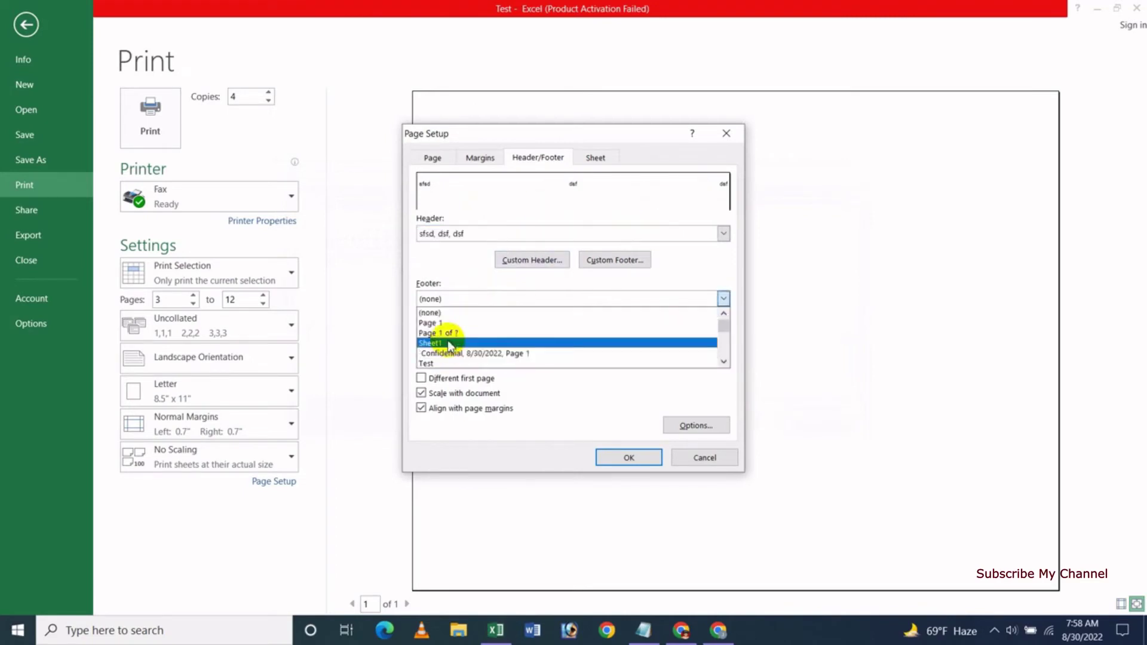
click(472, 263)
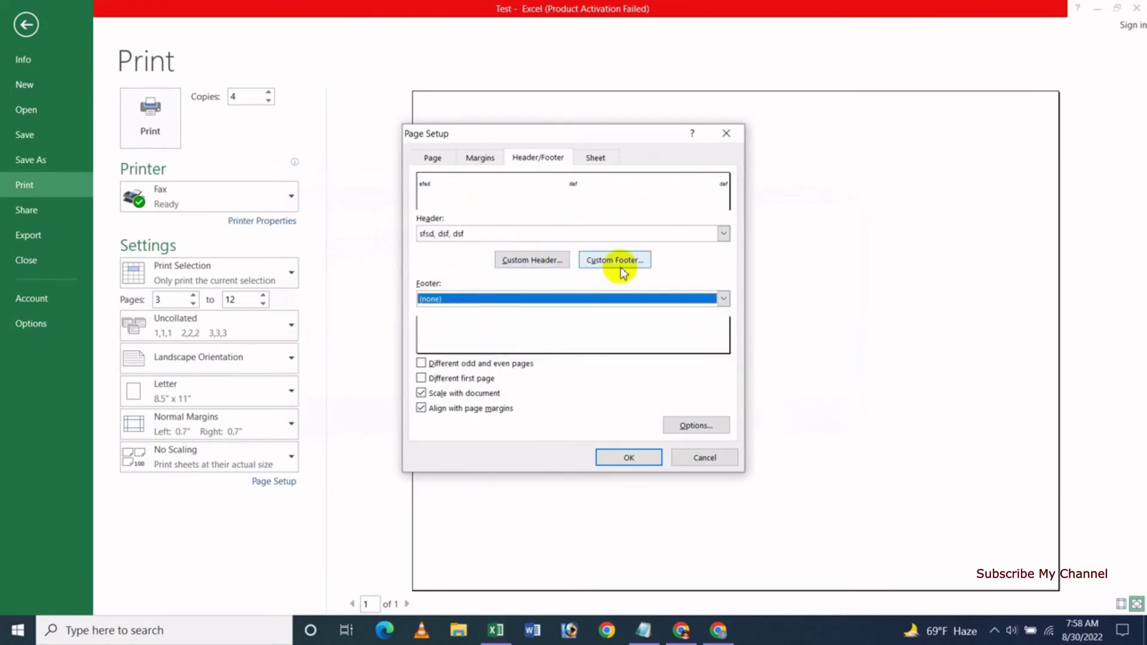
click(620, 266)
click(824, 416)
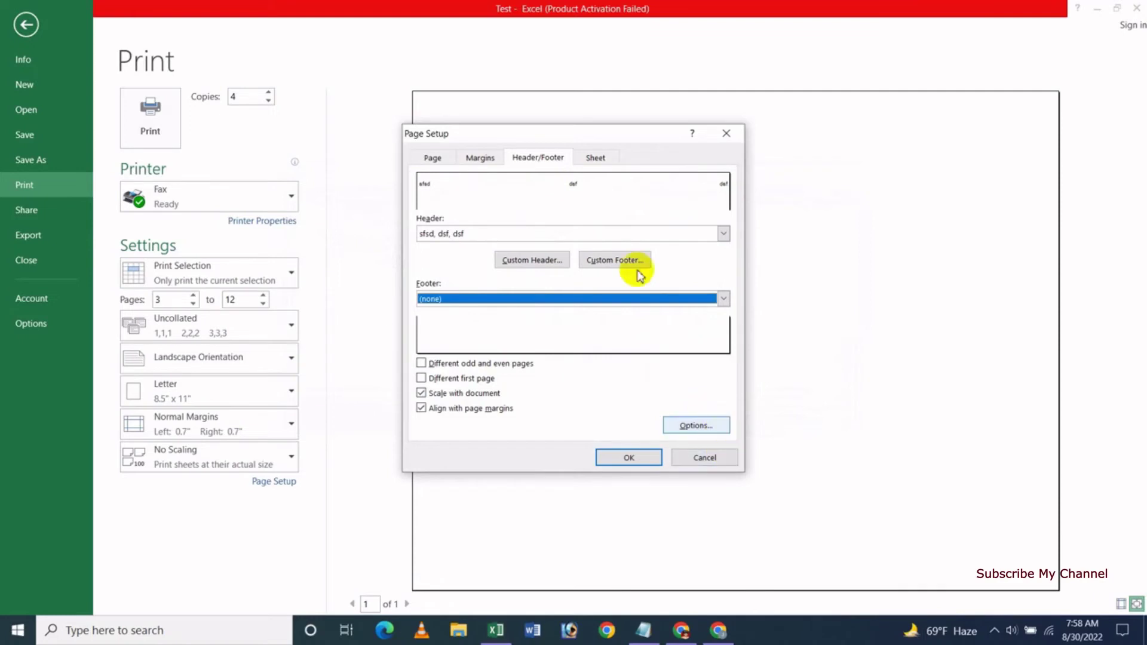
- Check the Sheet settings, close Page Setup, and go to the Share page
click(596, 158)
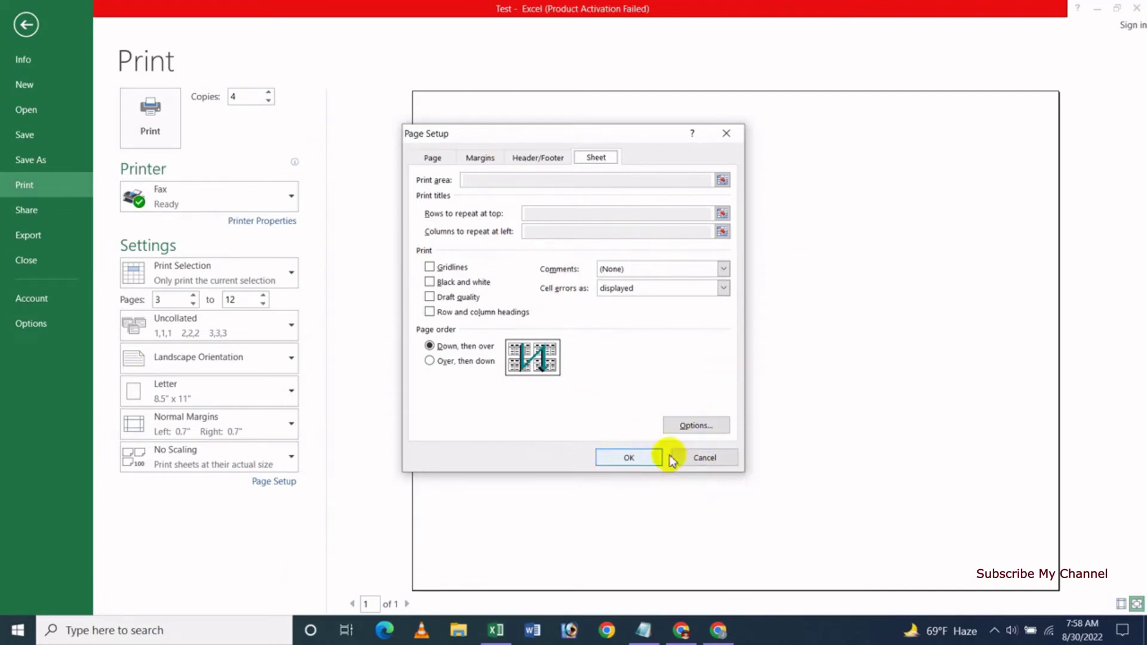
click(709, 462)
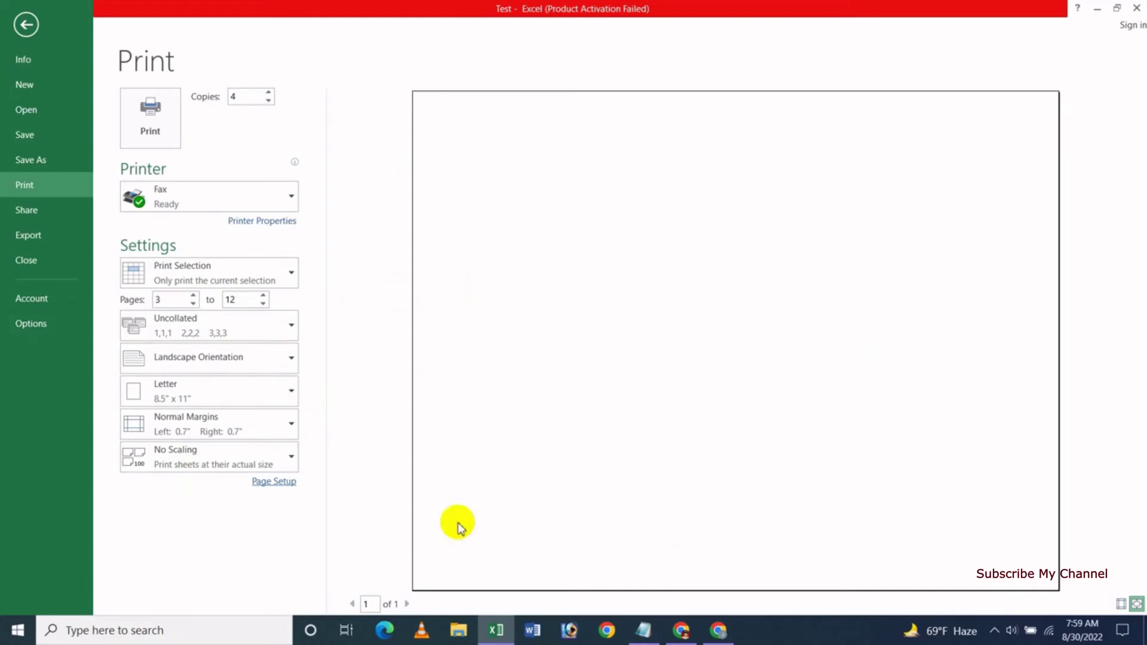
click(25, 219)
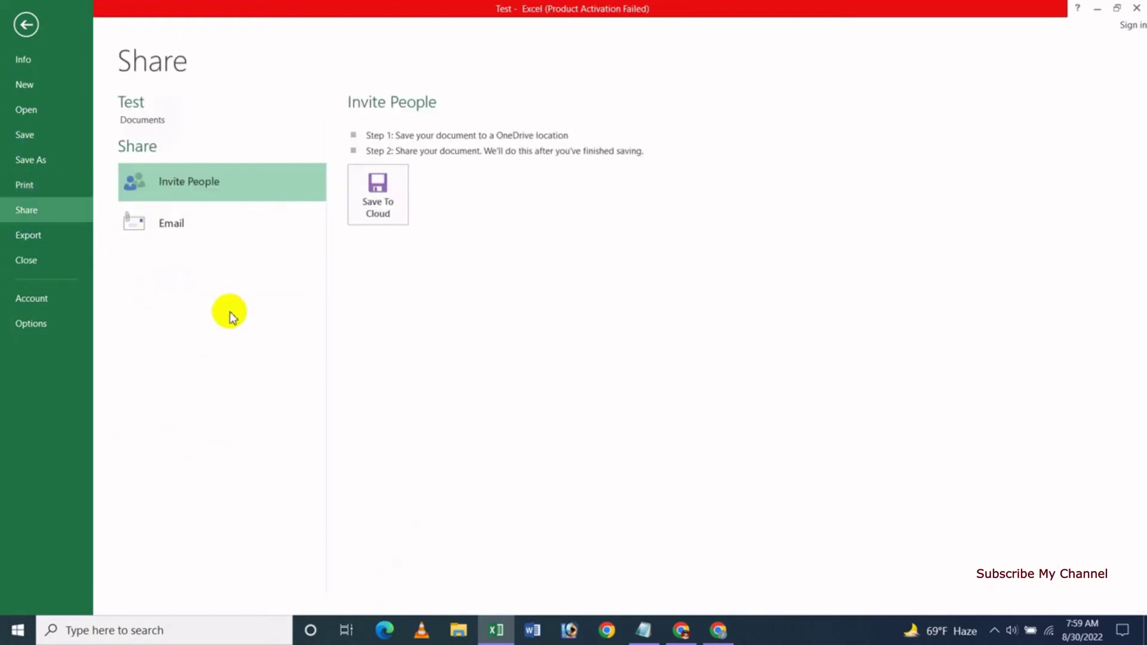
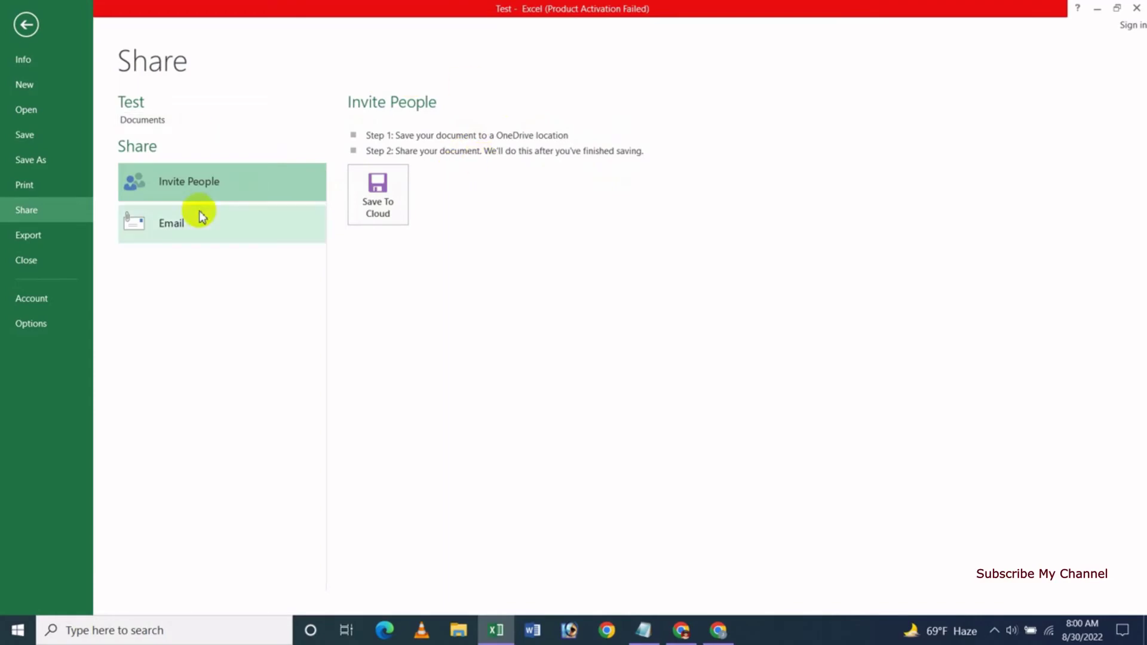
- Browse the save locations and OneDrive details, check the Email sharing options, then move to Export
click(398, 220)
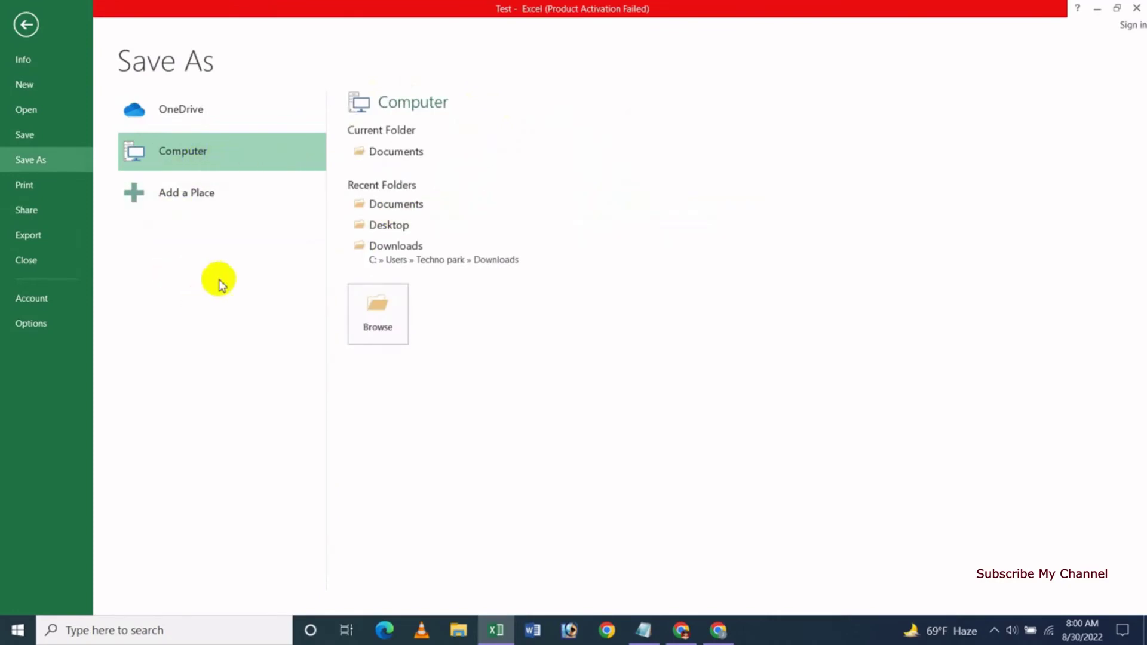
click(197, 110)
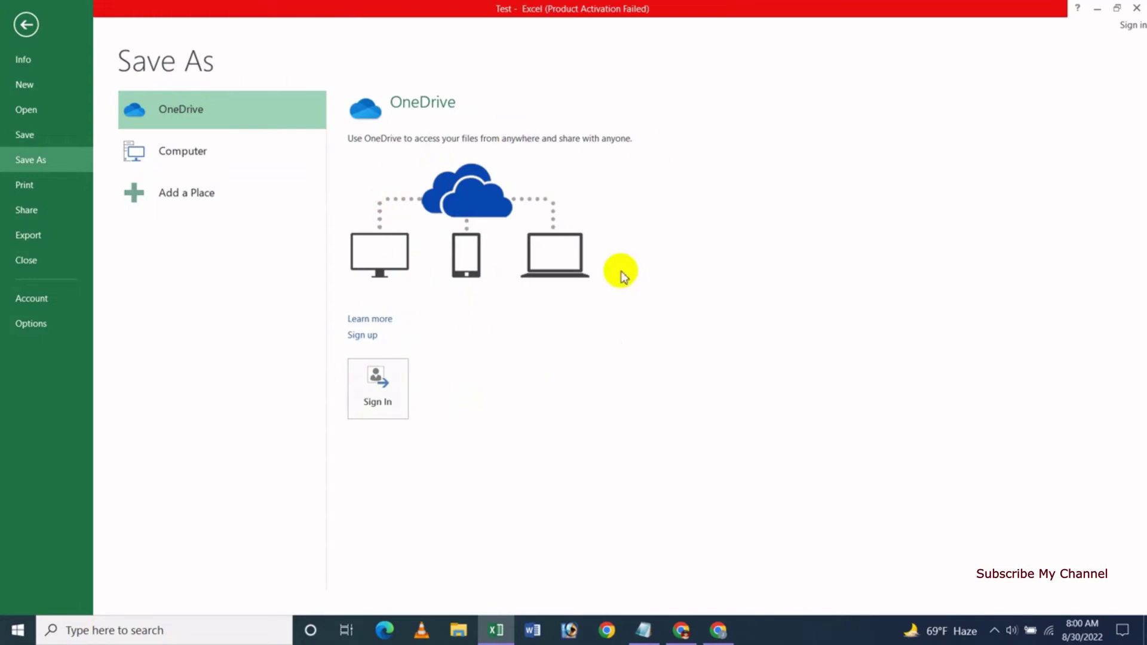
click(64, 215)
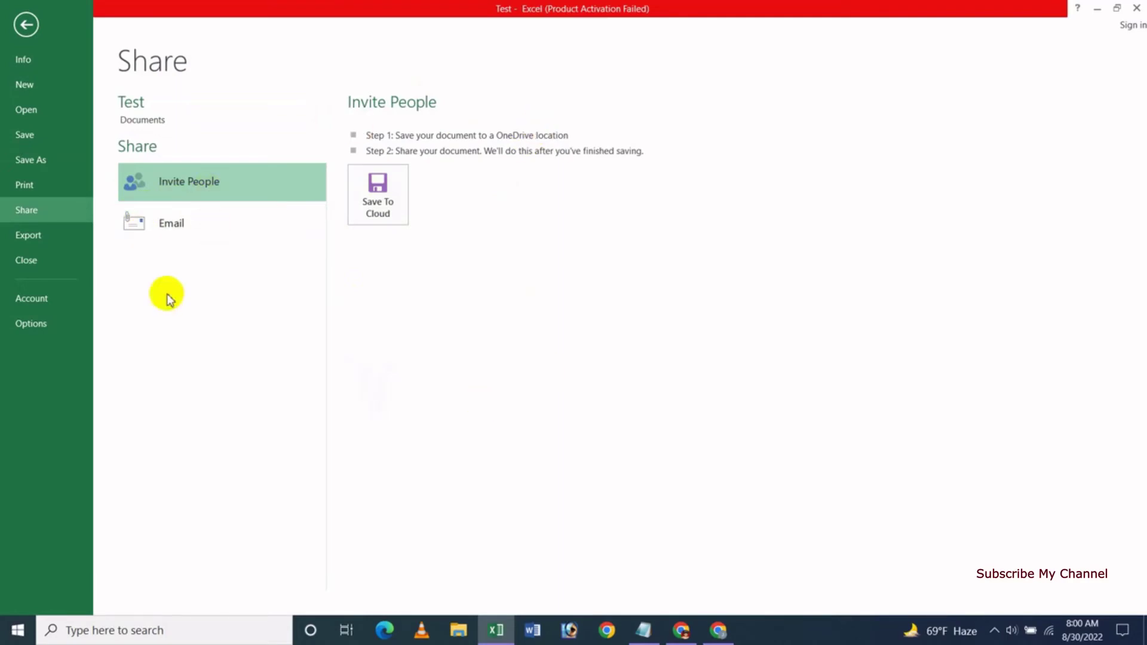
click(173, 225)
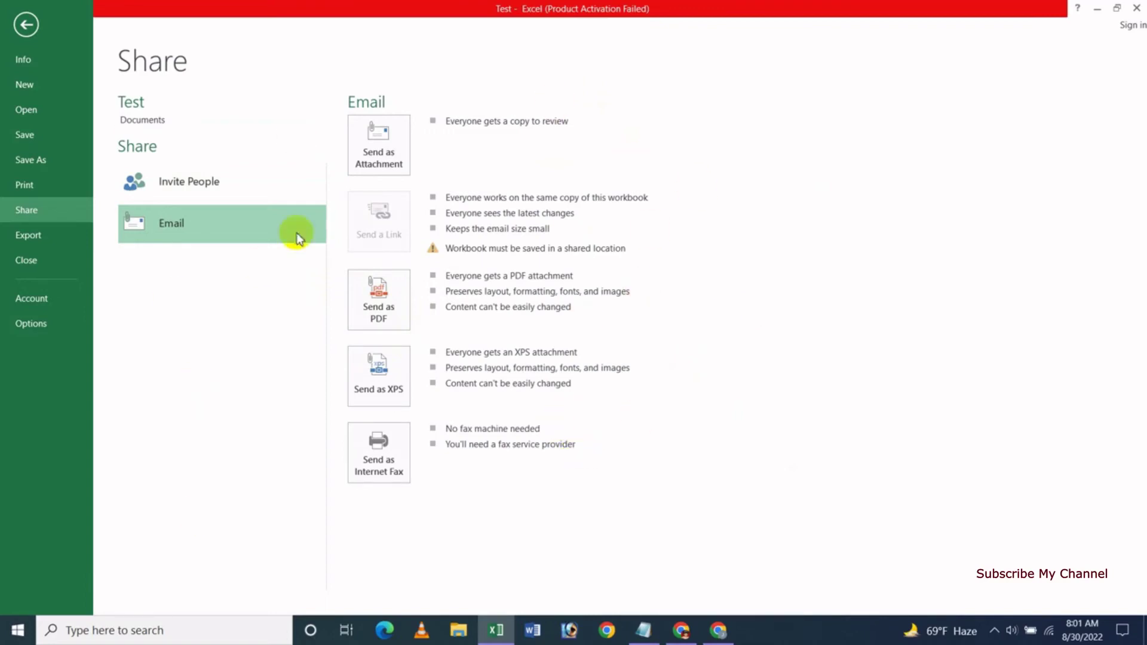
click(45, 235)
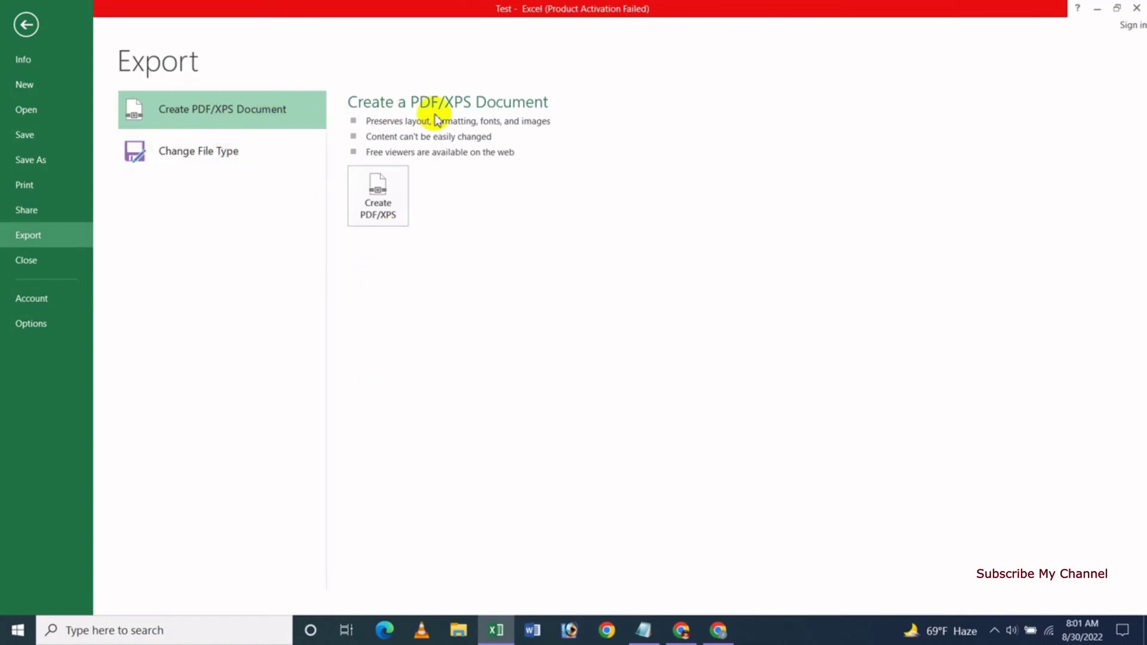
click(227, 153)
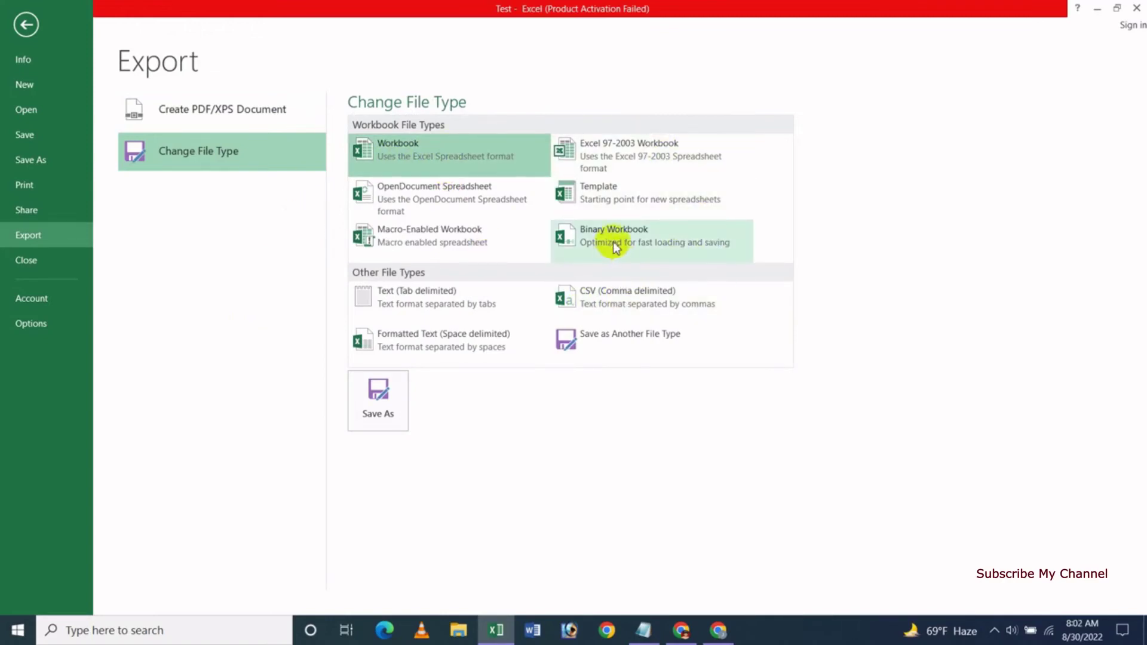
click(616, 303)
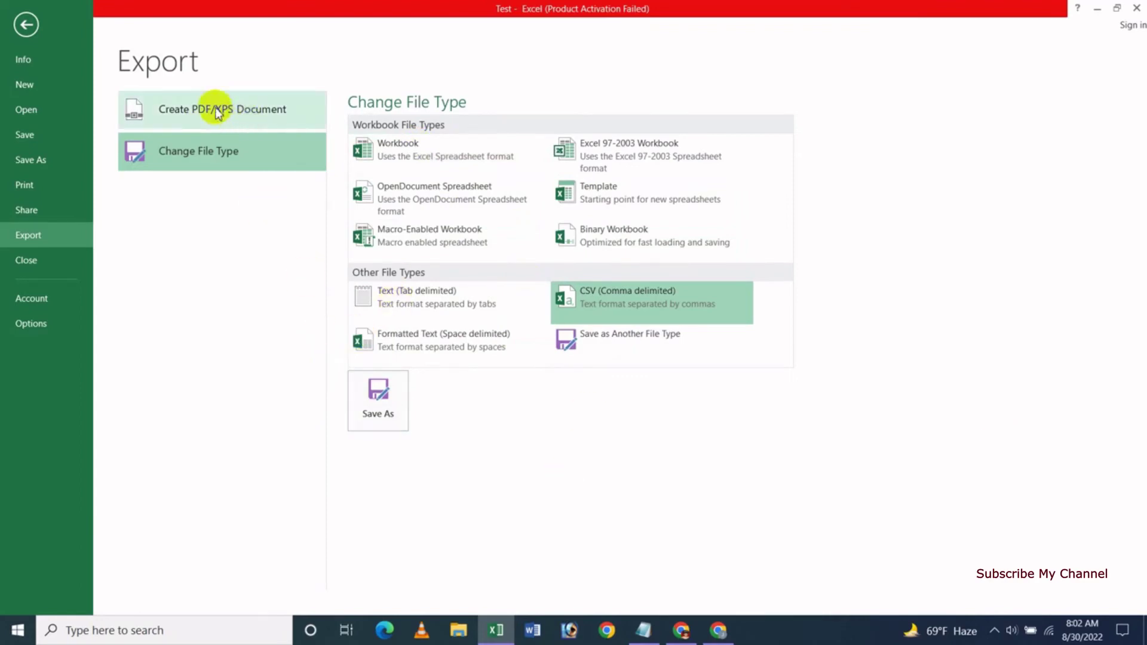
click(239, 122)
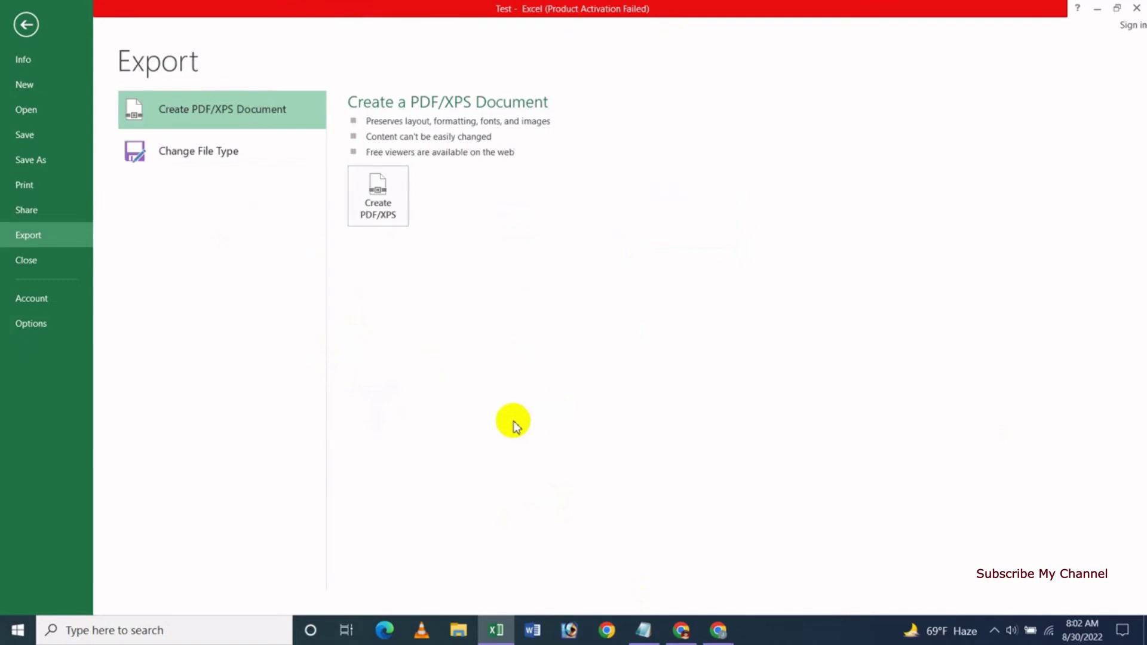
- Publish the workbook to Documents as Test1 in PDF format and return to cell D12
click(385, 208)
text(Test1)
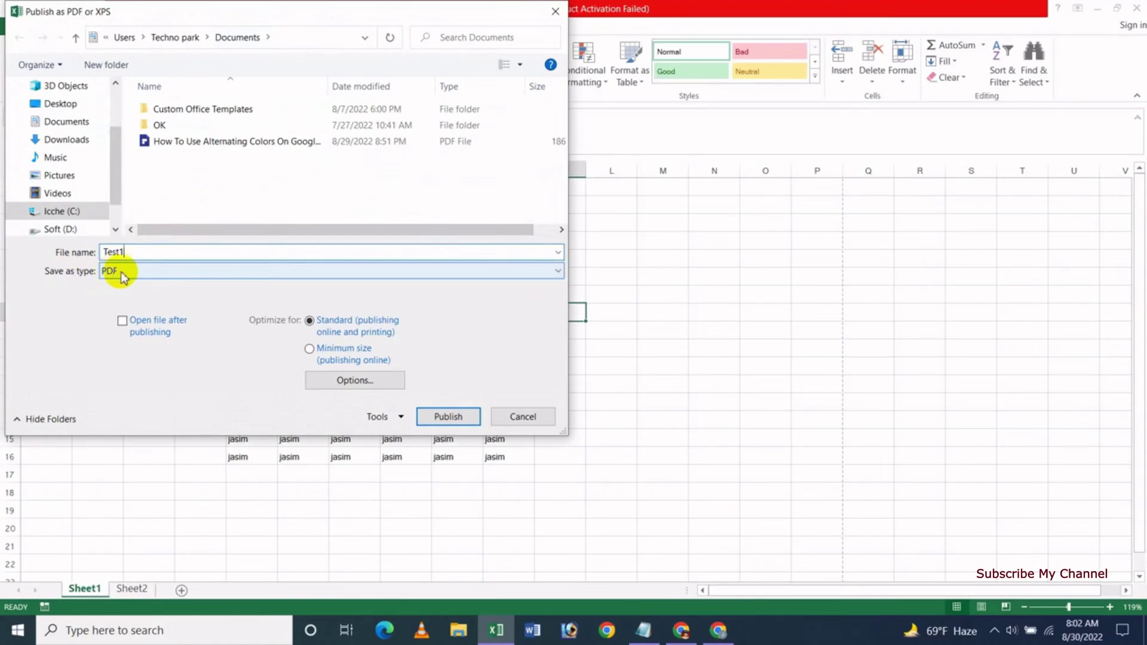
click(447, 416)
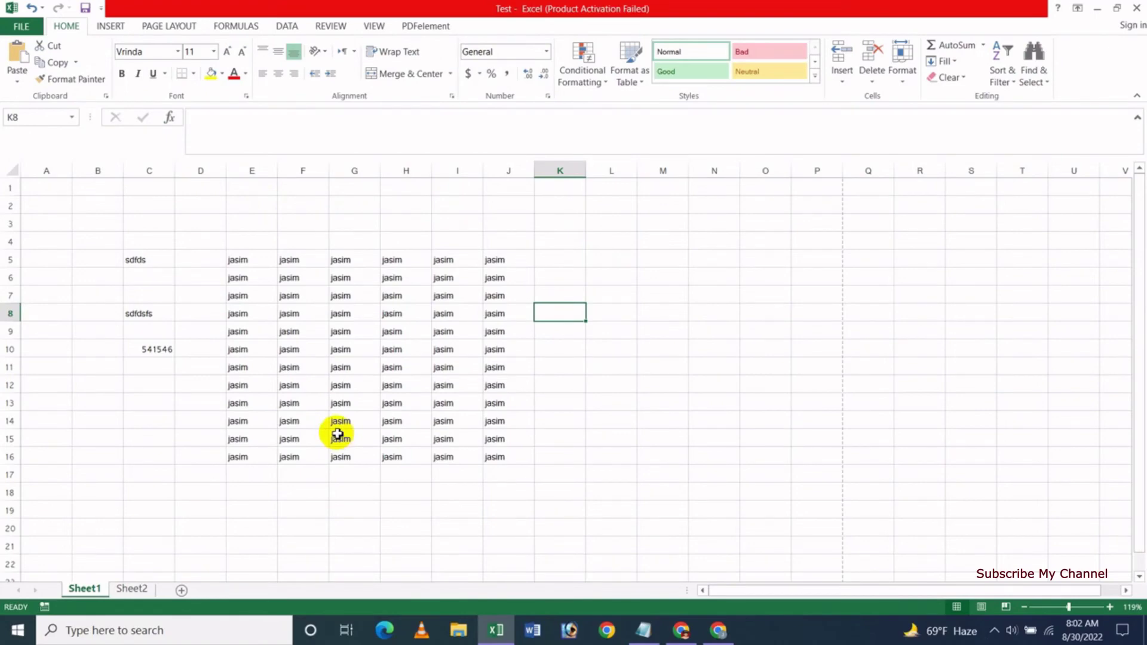
click(211, 378)
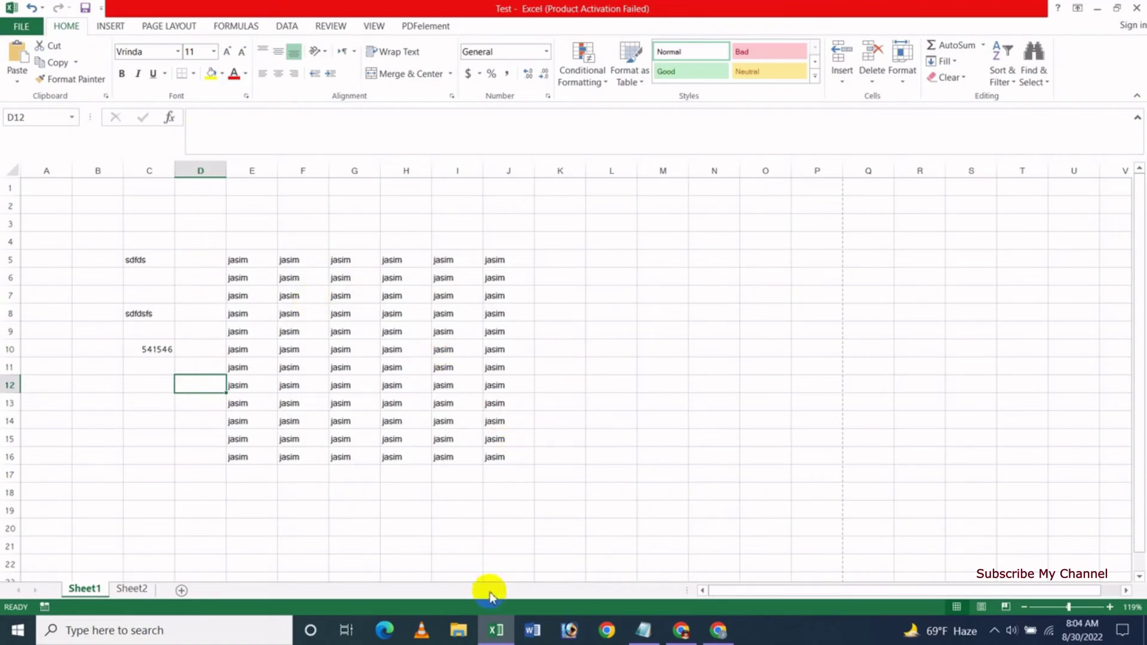
click(496, 628)
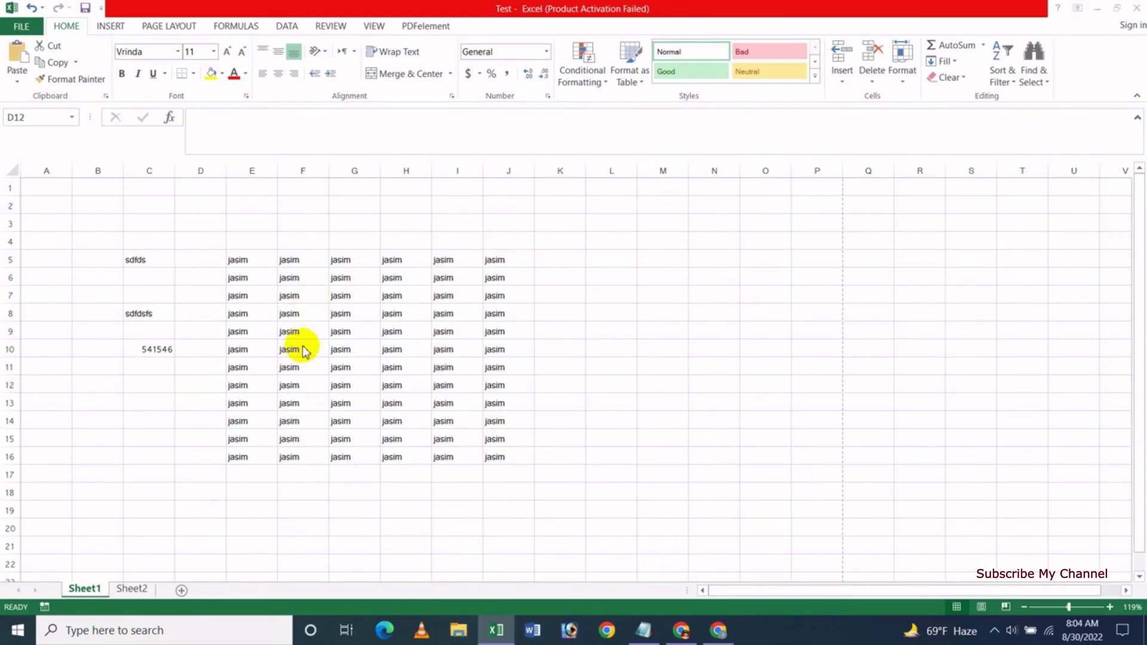
- In File Explorer's Documents folder, compare Test1.pdf with the Test workbook and open Test1
click(458, 631)
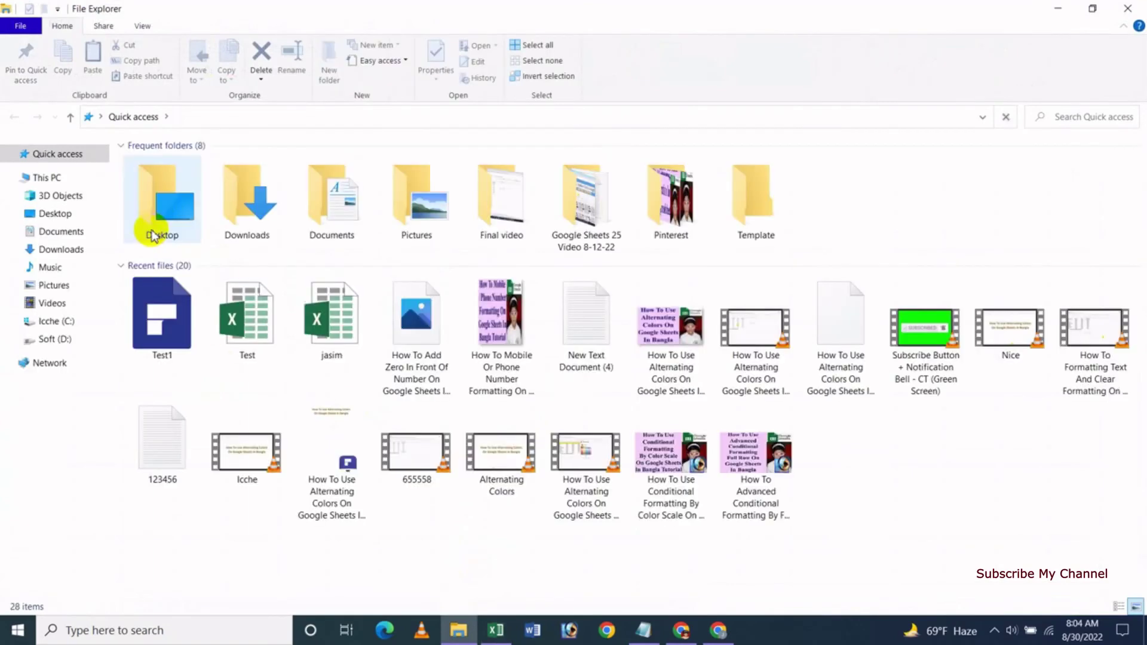
click(81, 231)
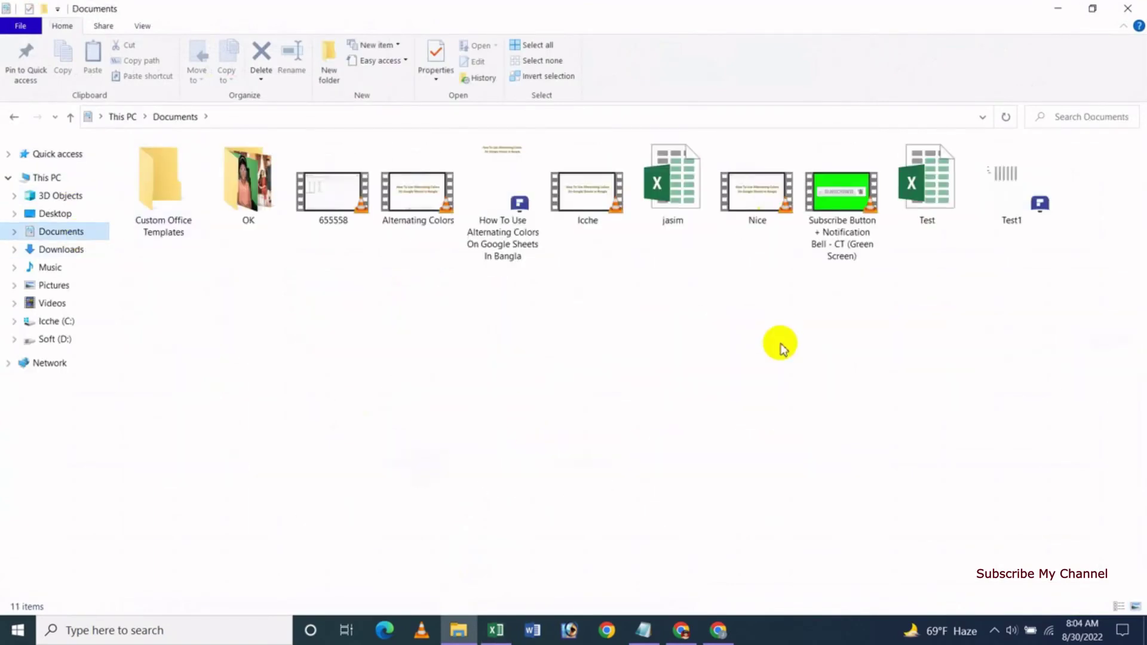
click(1028, 212)
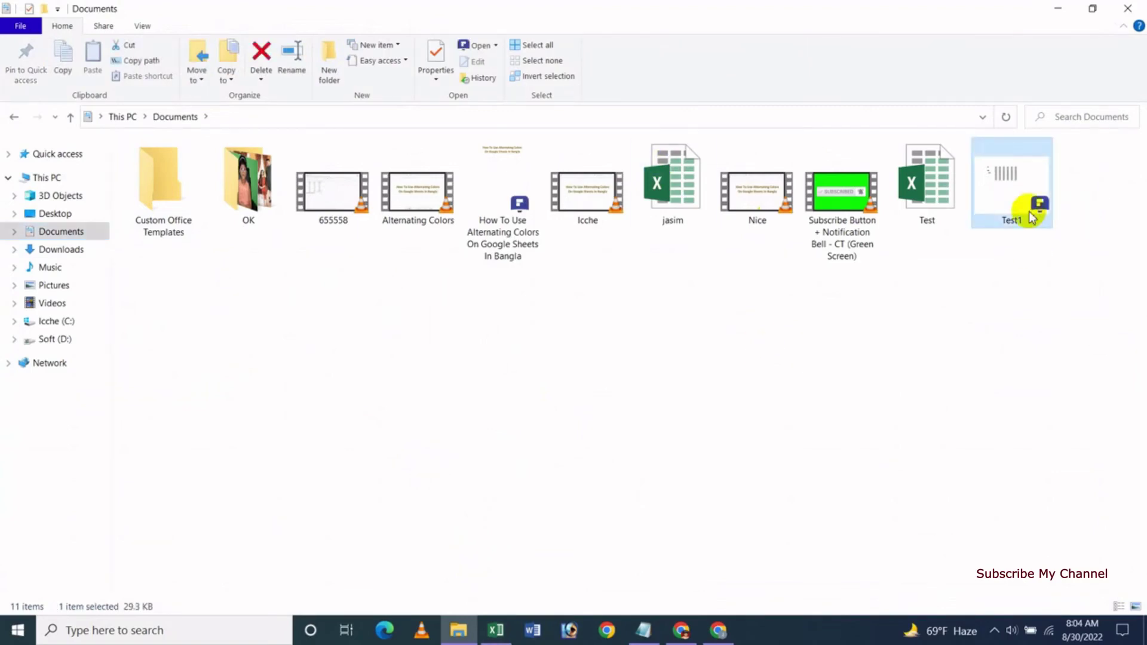
click(912, 211)
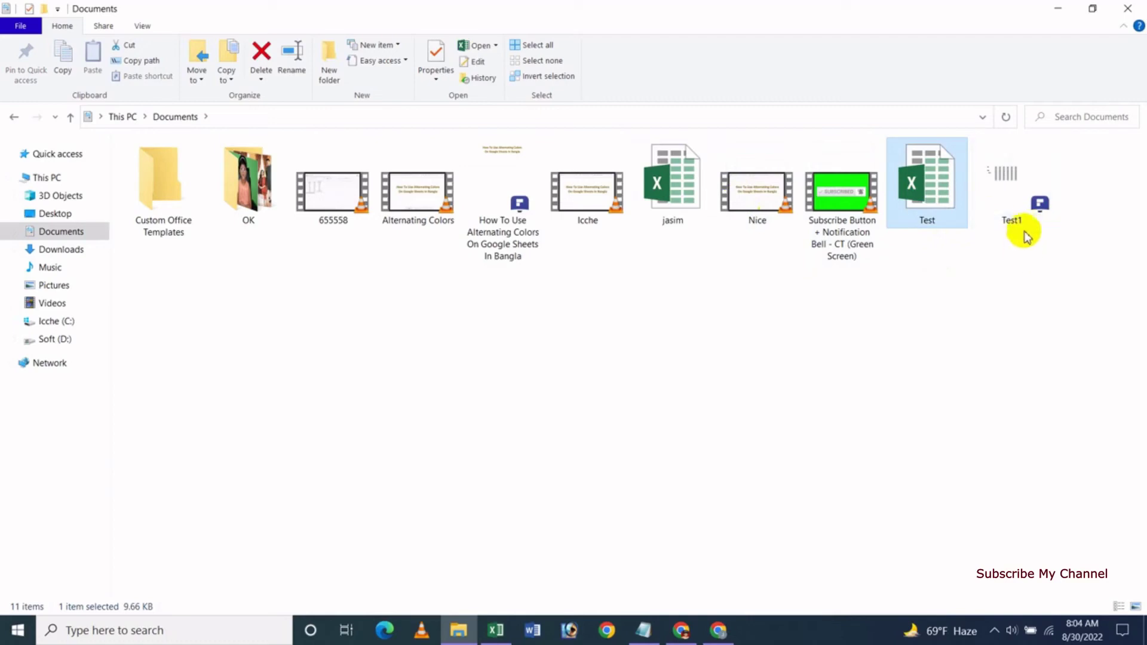
click(1014, 206)
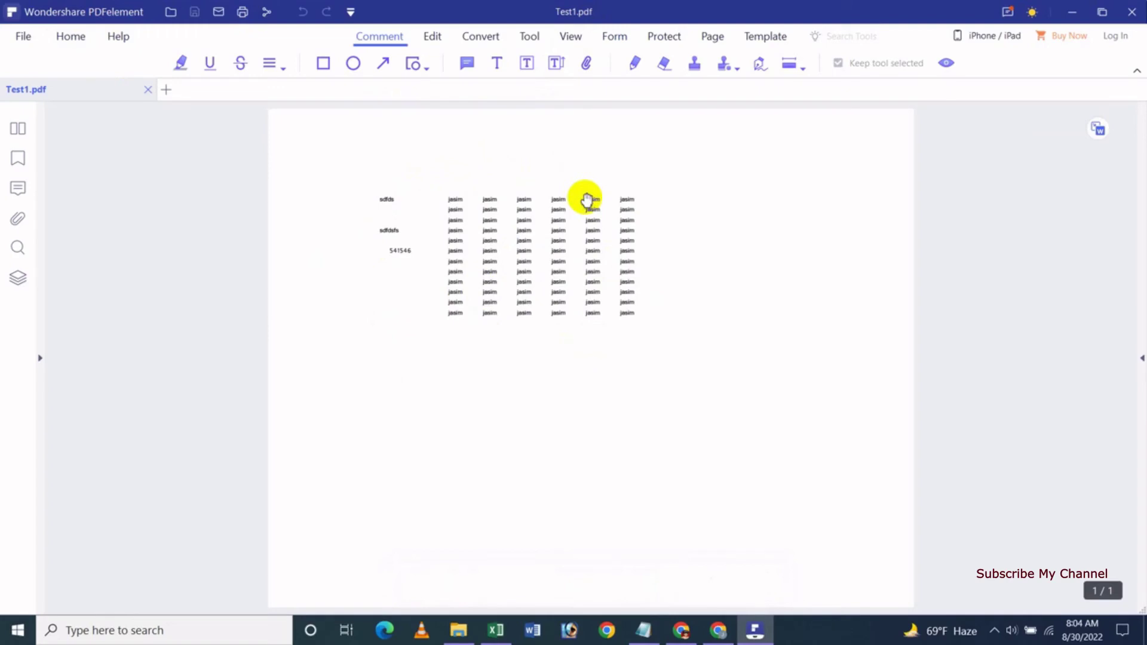
- Zoom in on the exported sheet data in Test1.pdf, then close PDFelement
scroll(585, 198, up, 1)
scroll(585, 199, up, 1)
scroll(586, 199, up, 1)
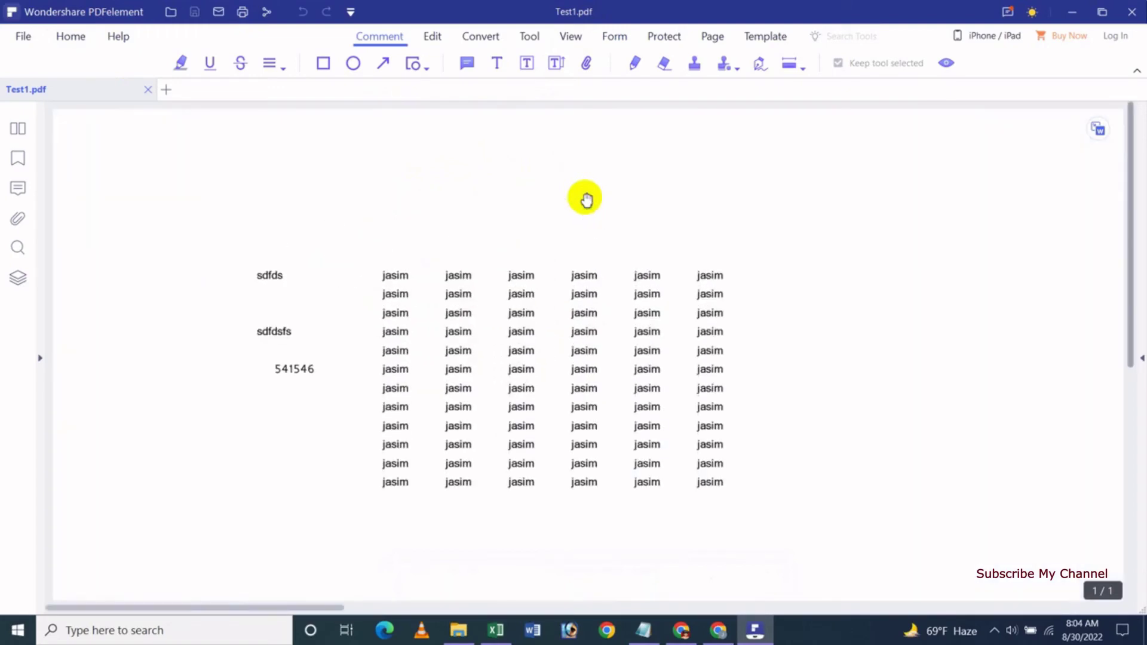
scroll(586, 199, down, 1)
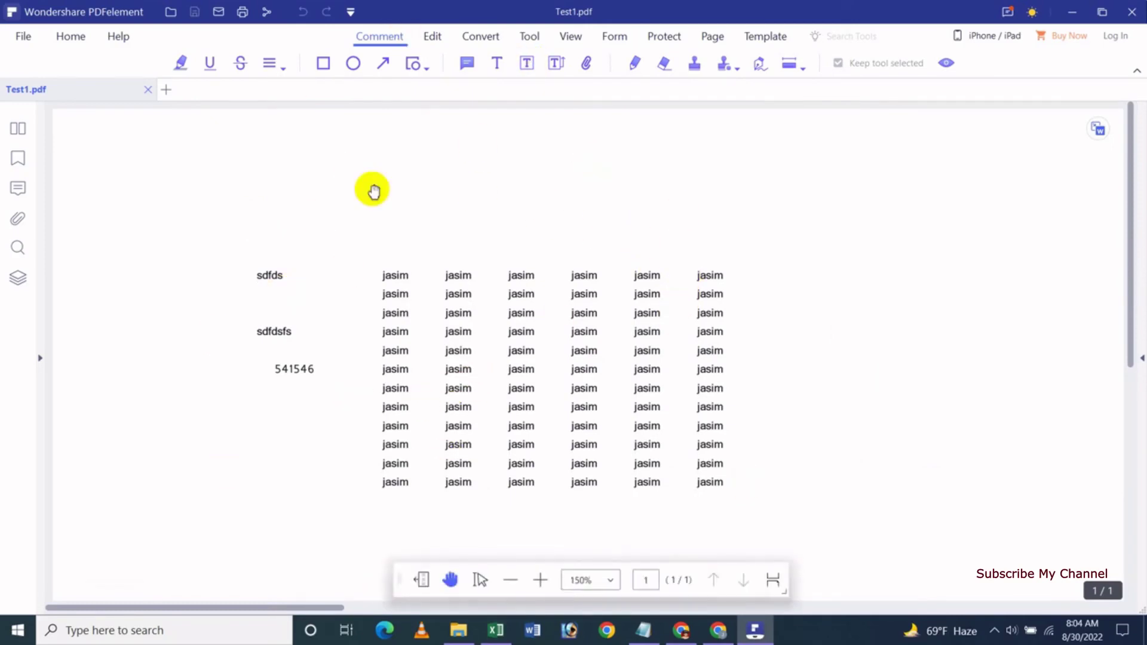
click(1132, 12)
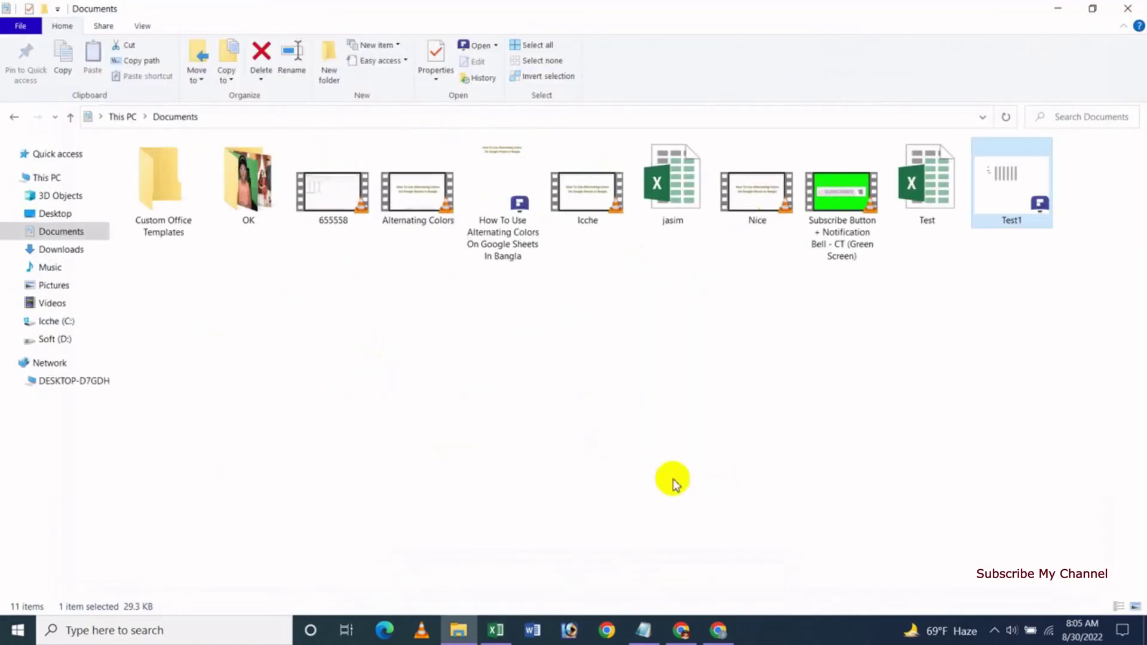
- Return to the Test workbook and reopen File > Export on Create PDF/XPS Document
click(496, 630)
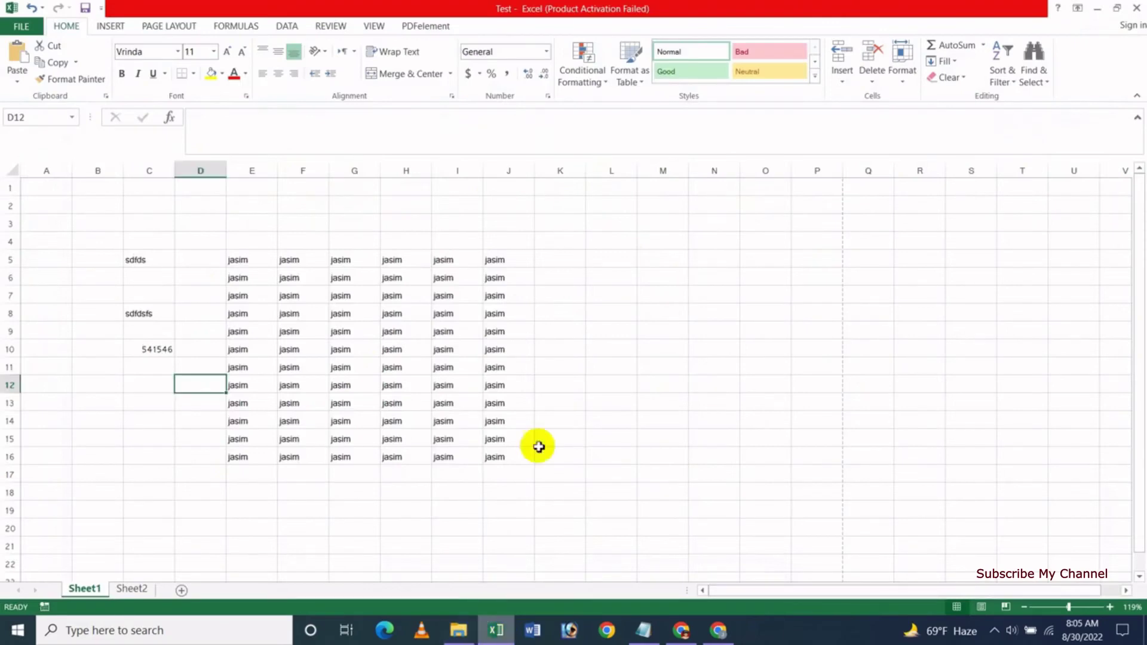
click(299, 332)
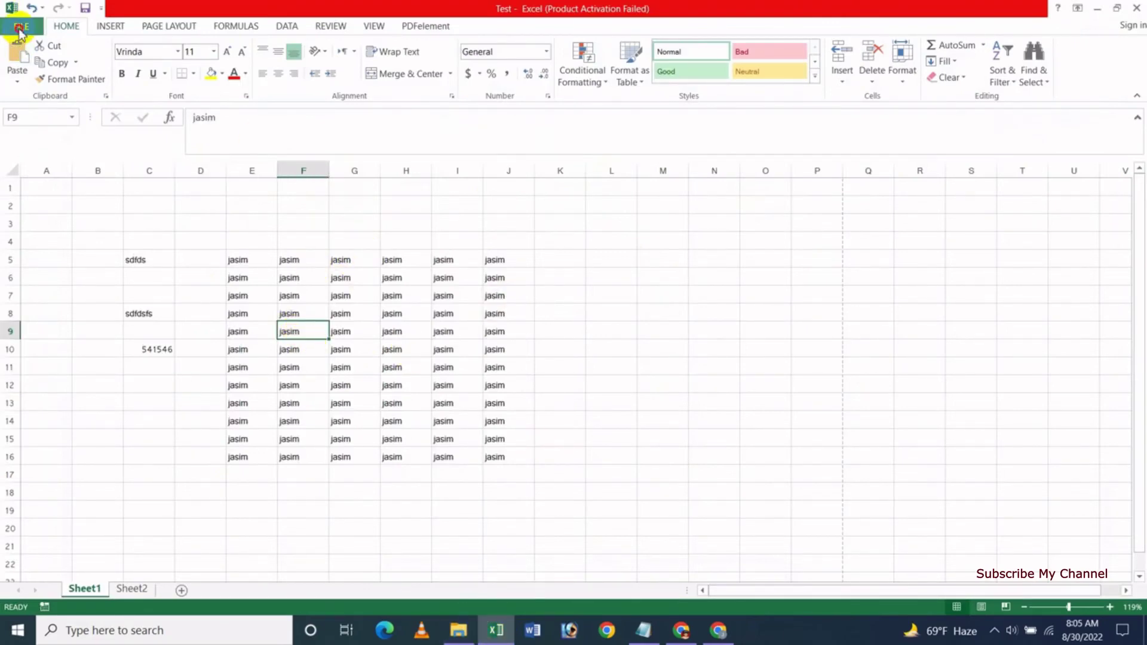
click(20, 27)
click(36, 235)
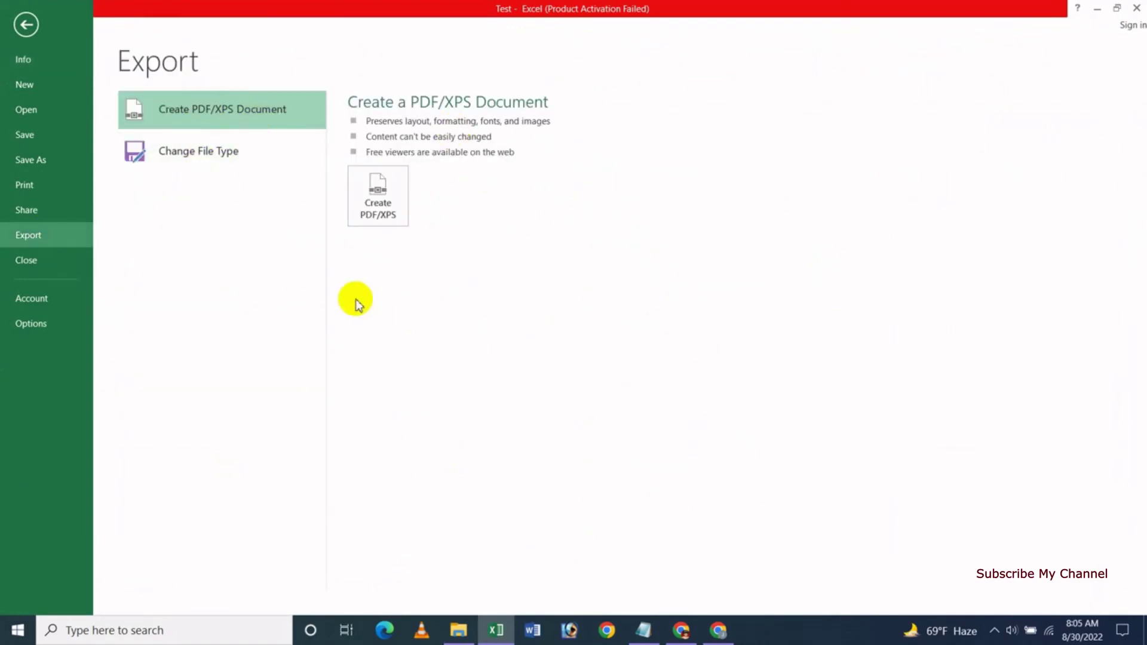
click(43, 268)
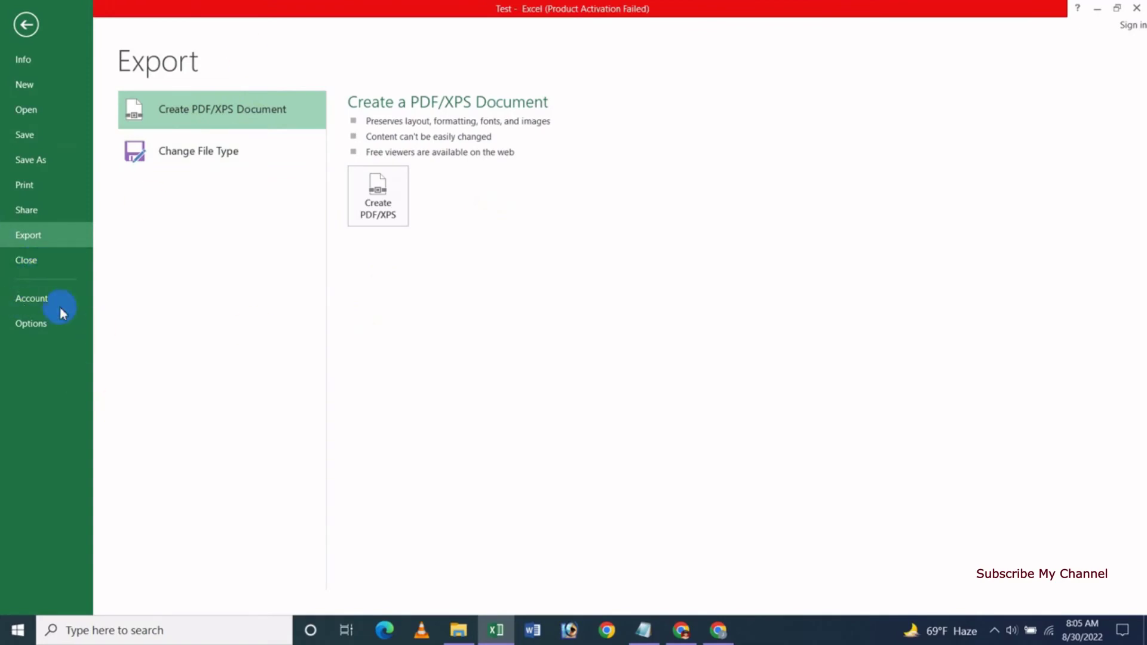
- On the Account page, preview the Light Gray and Dark Gray Office themes, then restore White
click(33, 300)
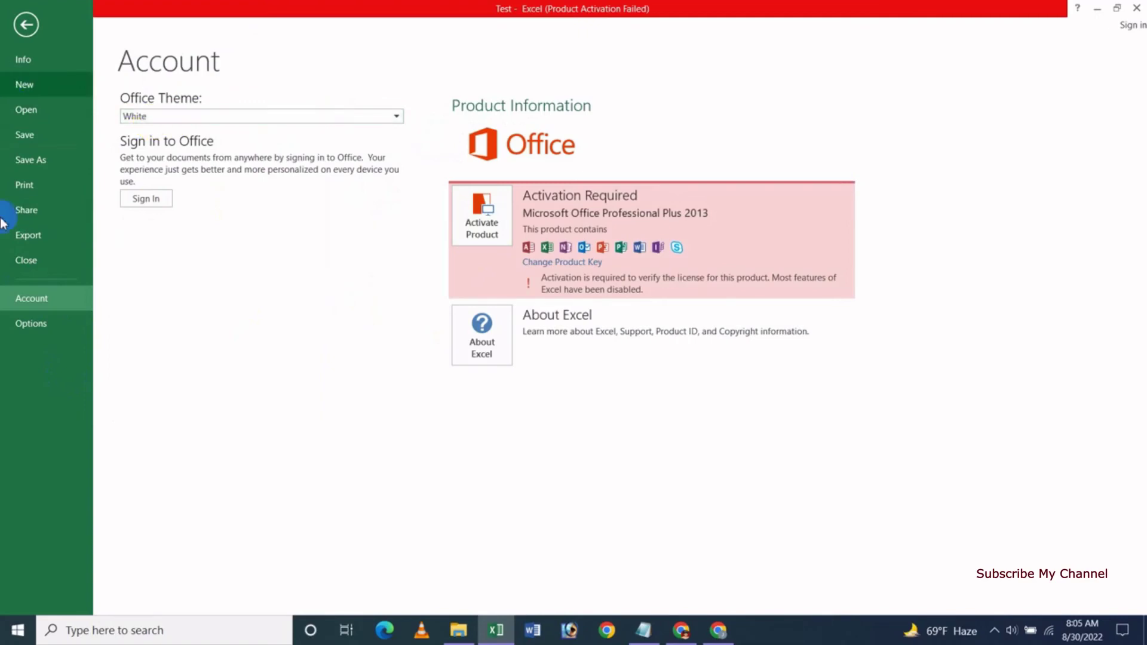
click(242, 119)
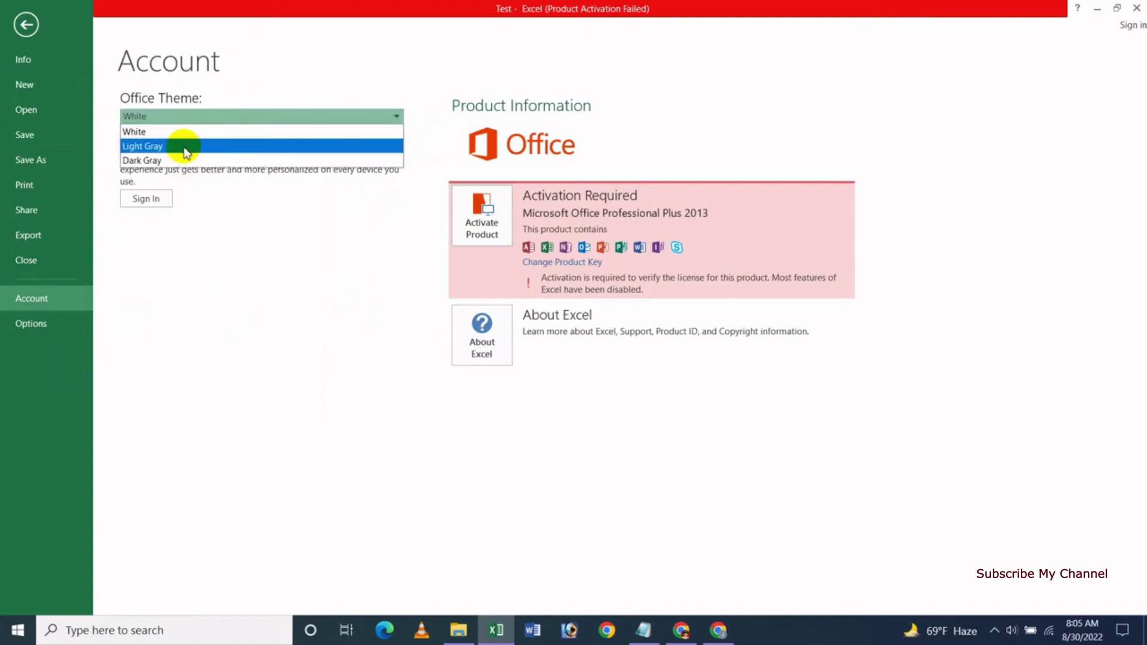
click(184, 146)
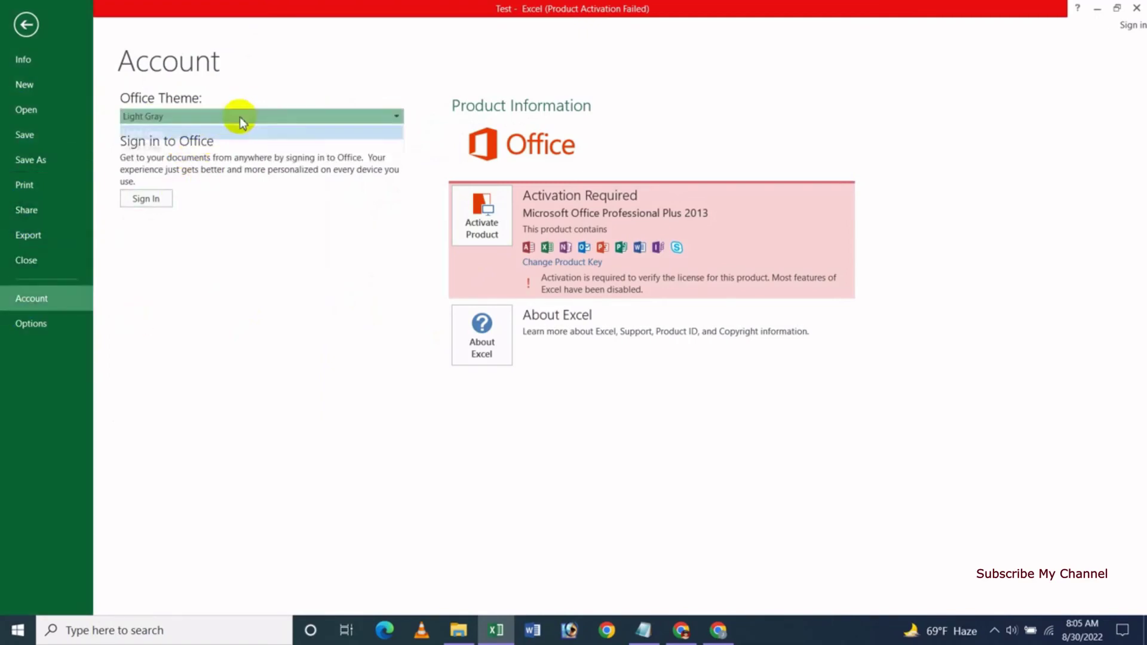
click(239, 116)
click(182, 161)
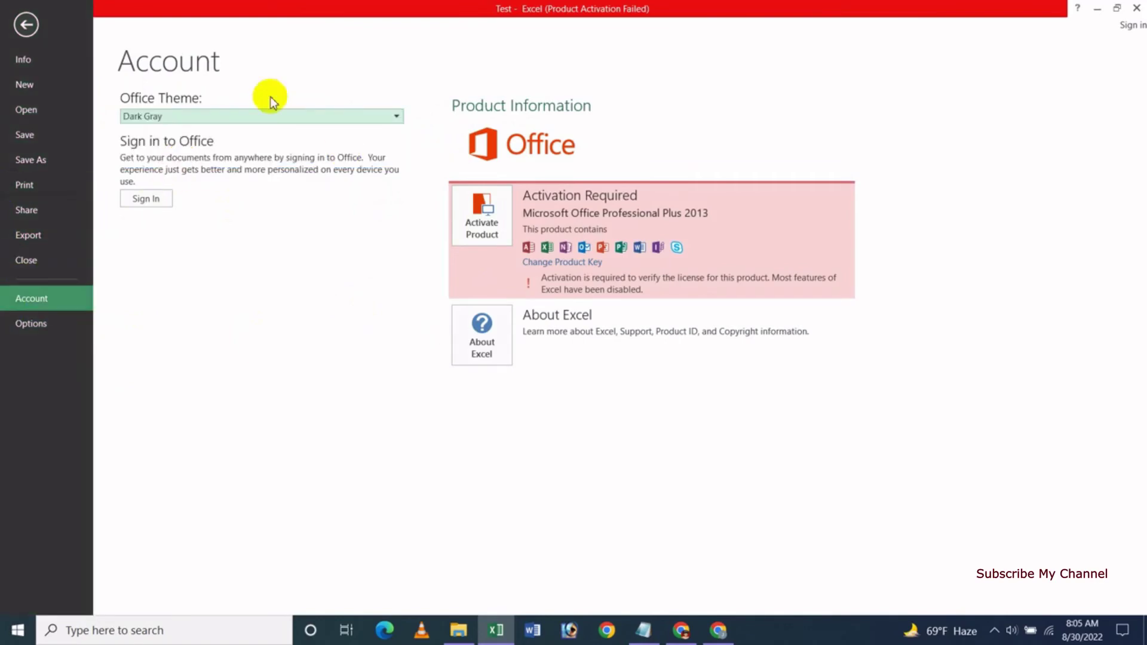
click(232, 122)
click(173, 131)
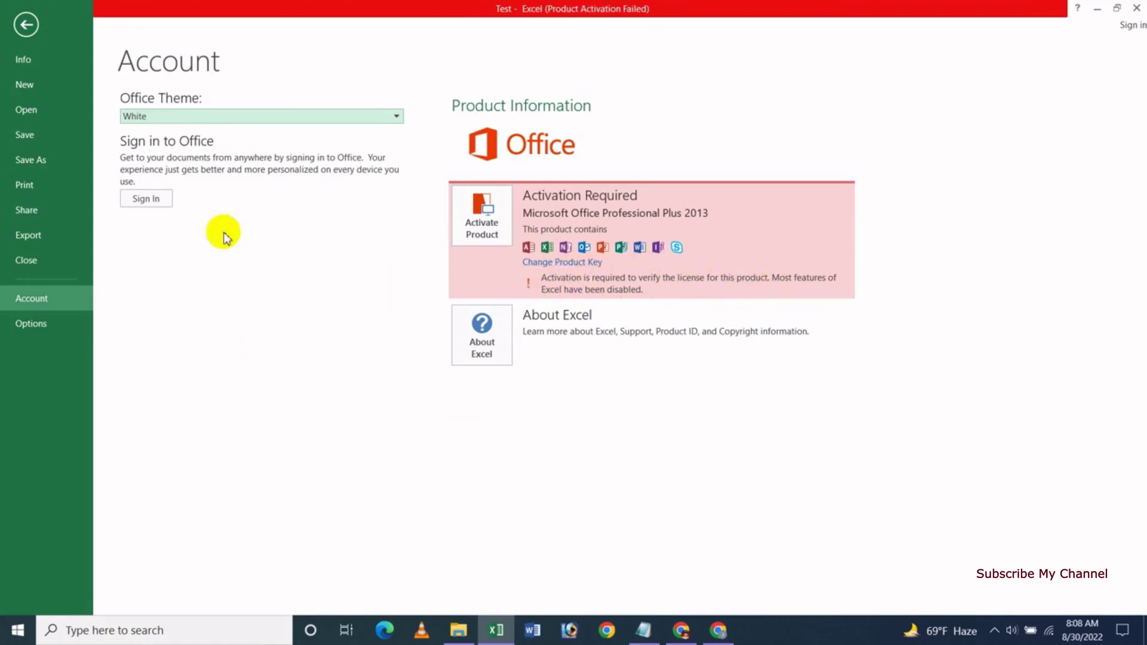
click(564, 266)
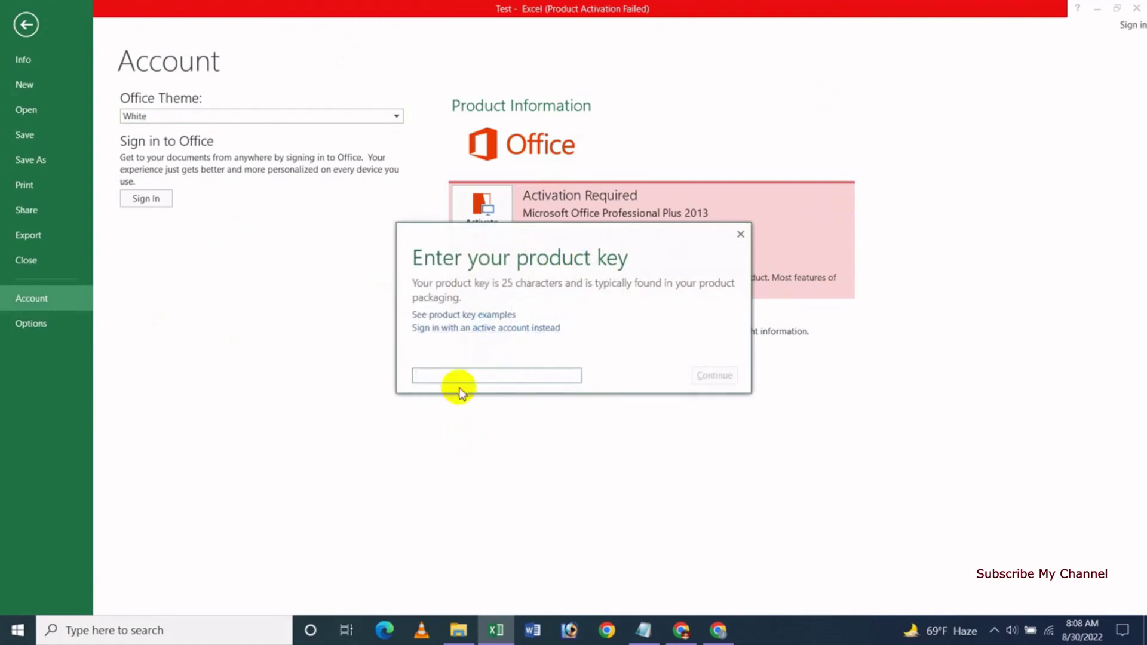
click(736, 236)
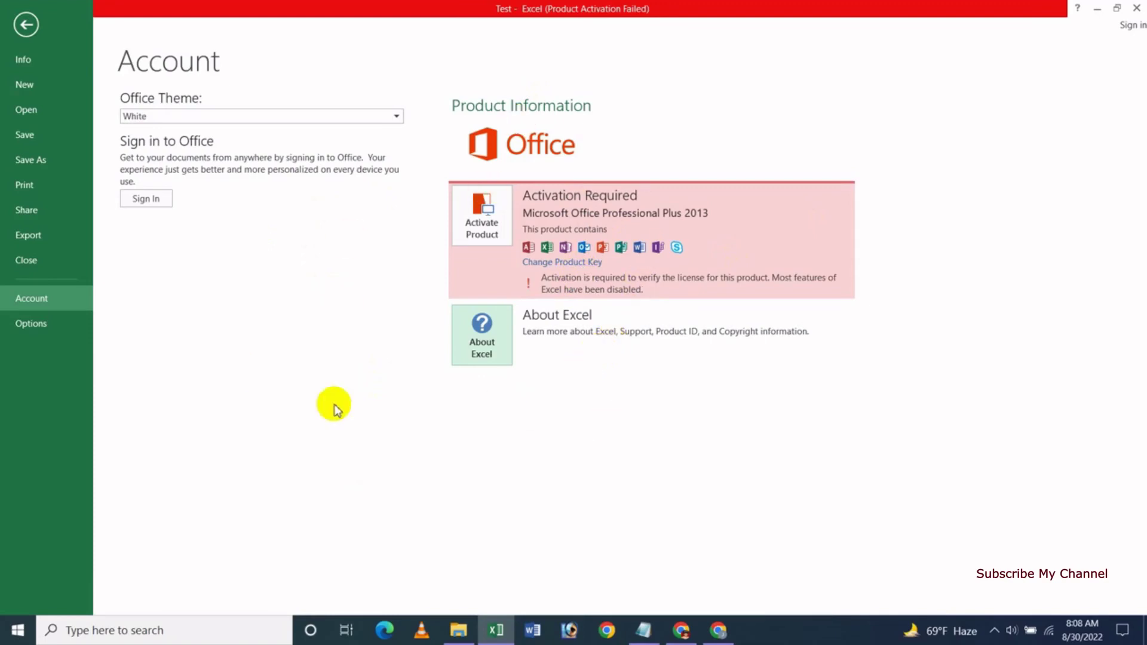
- Open Excel Options from the File menu and nudge the dialog slightly left
click(55, 333)
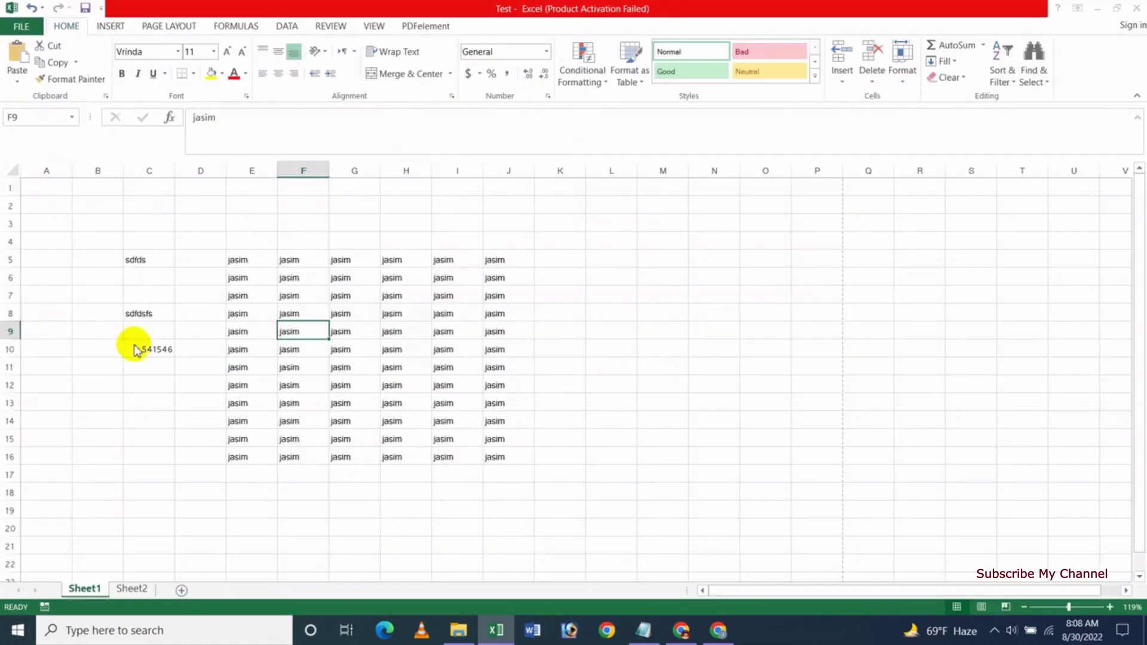
drag(493, 64, 440, 65)
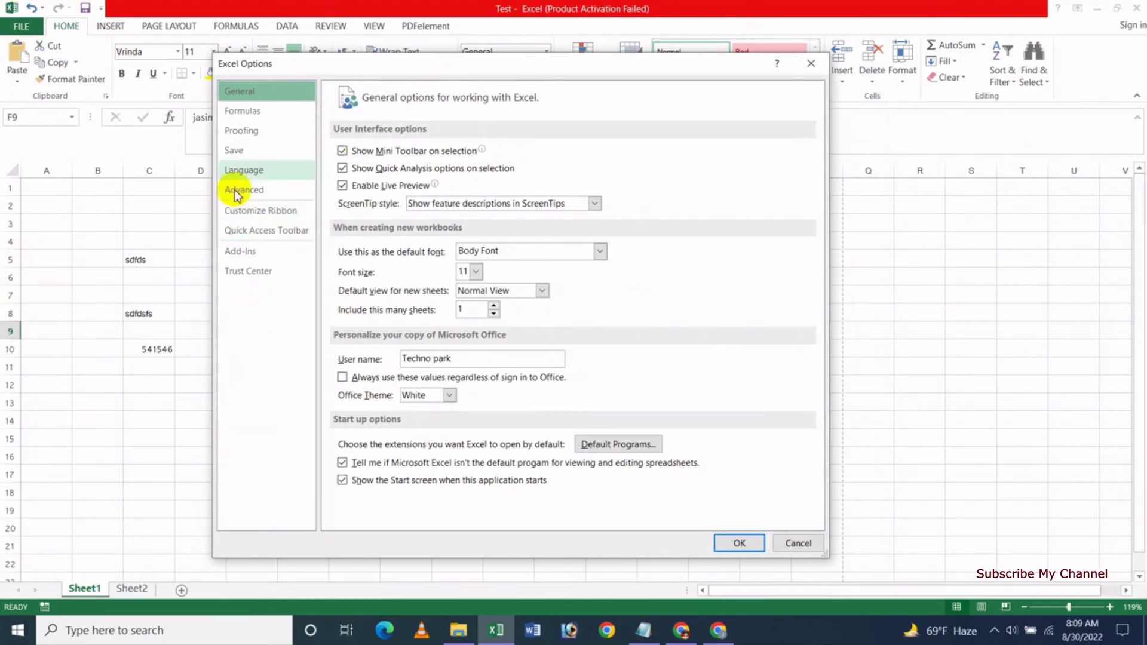
- Add the Email and Copy commands to the Quick Access Toolbar after Undo, Redo and Save
click(261, 233)
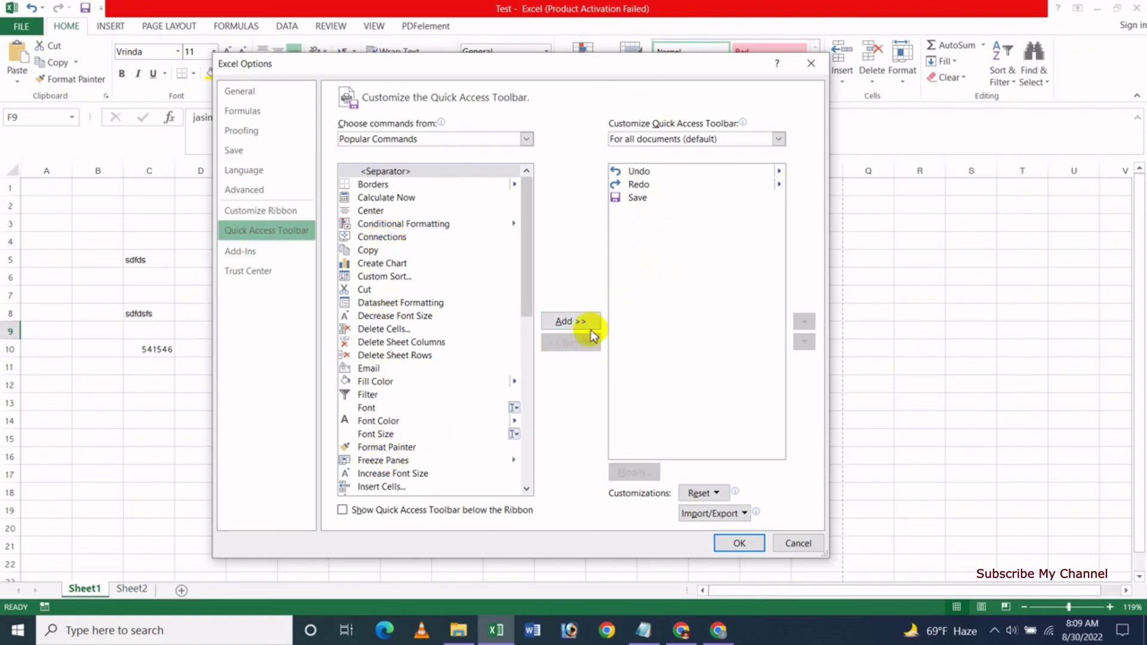
click(375, 375)
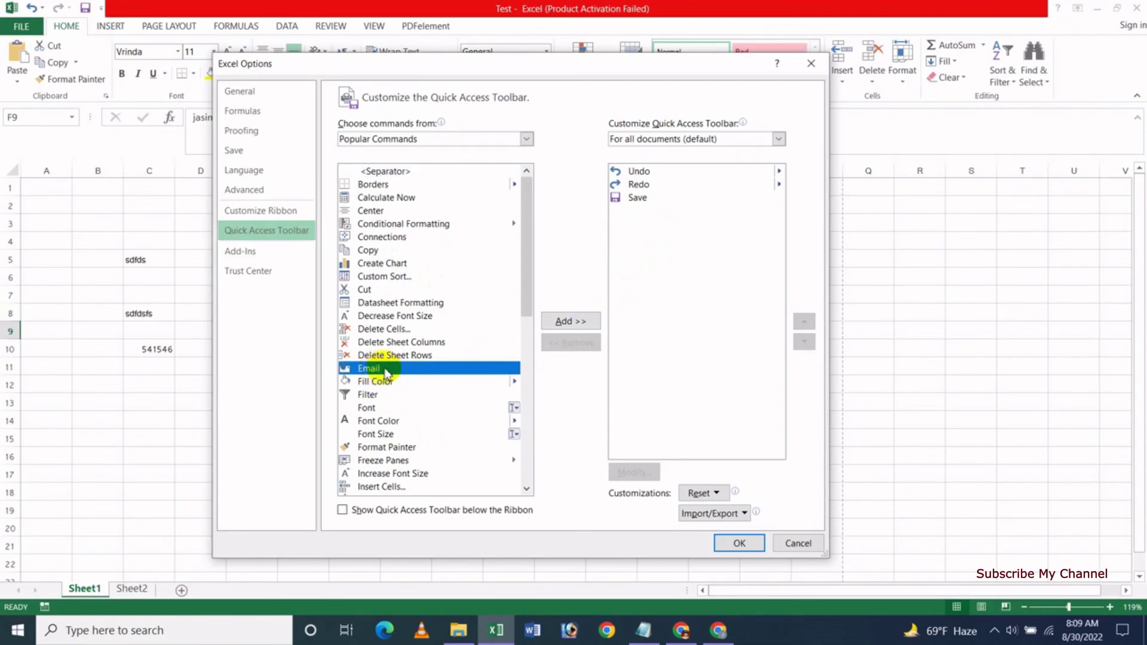
click(577, 323)
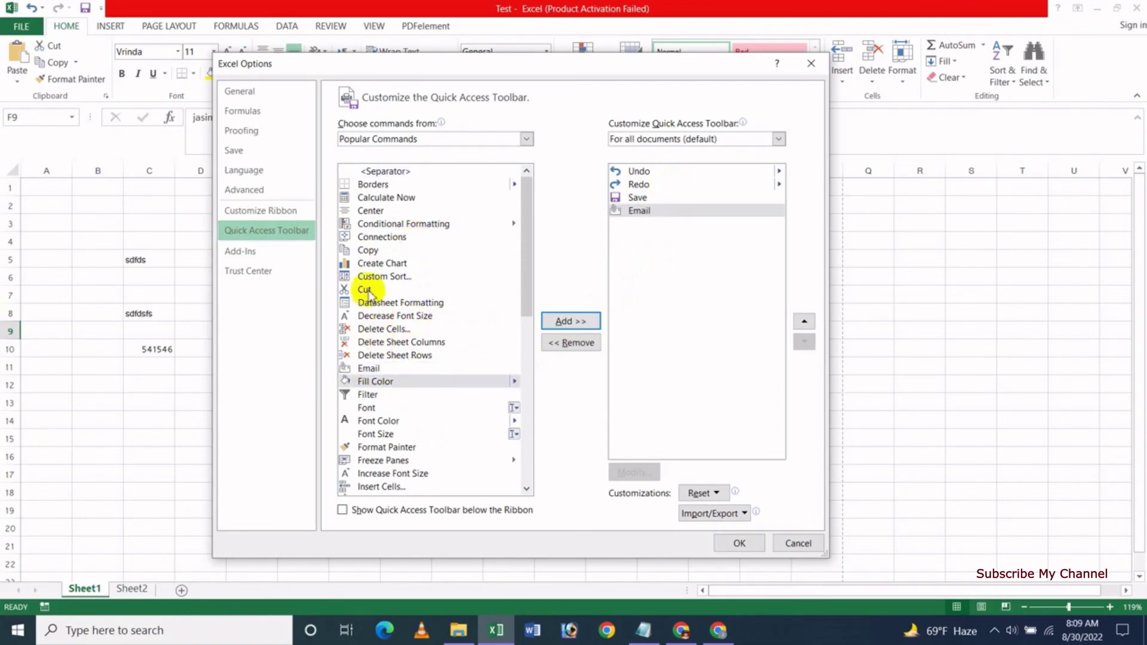
click(368, 250)
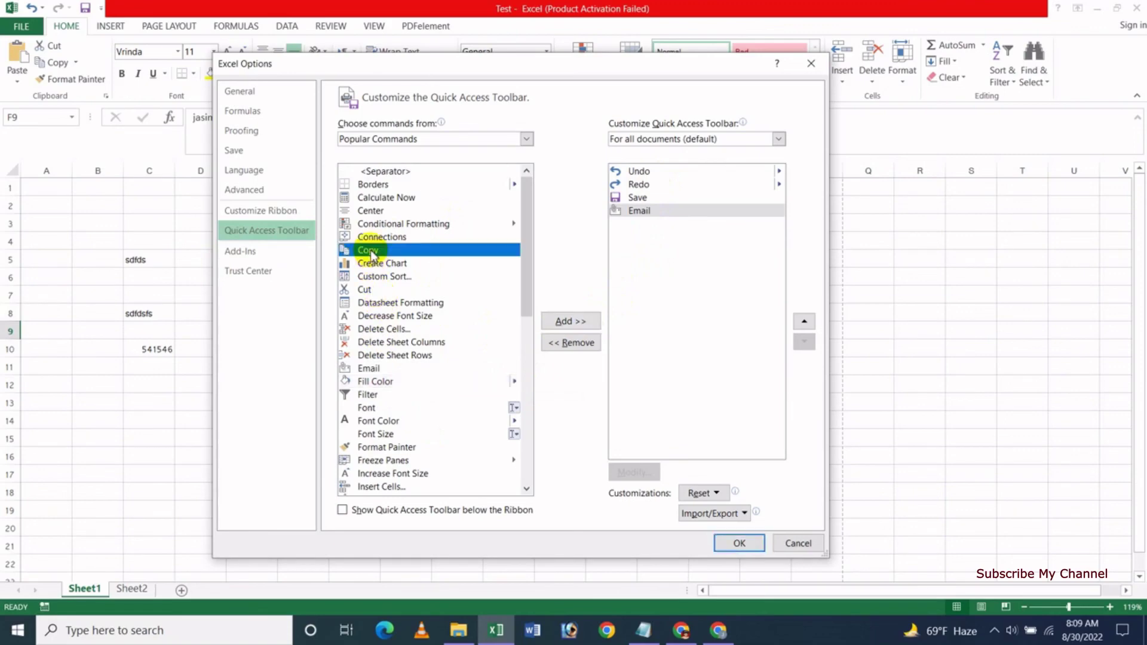
click(570, 322)
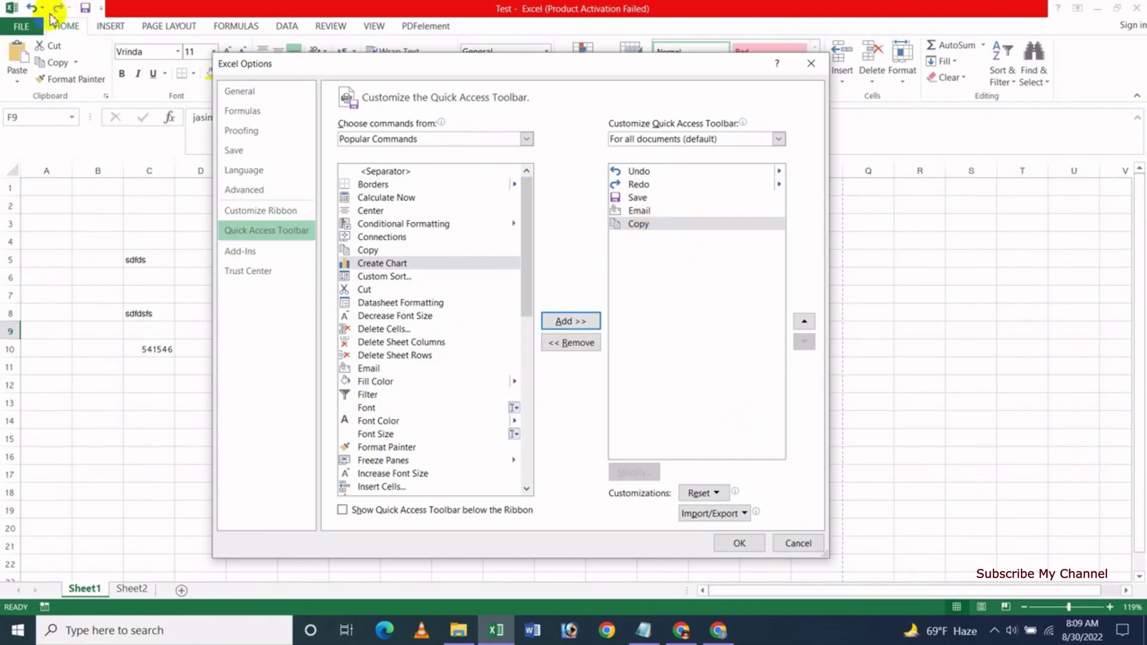
- Confirm the Quick Access Toolbar changes with OK and check the toolbar's command dropdown
click(734, 542)
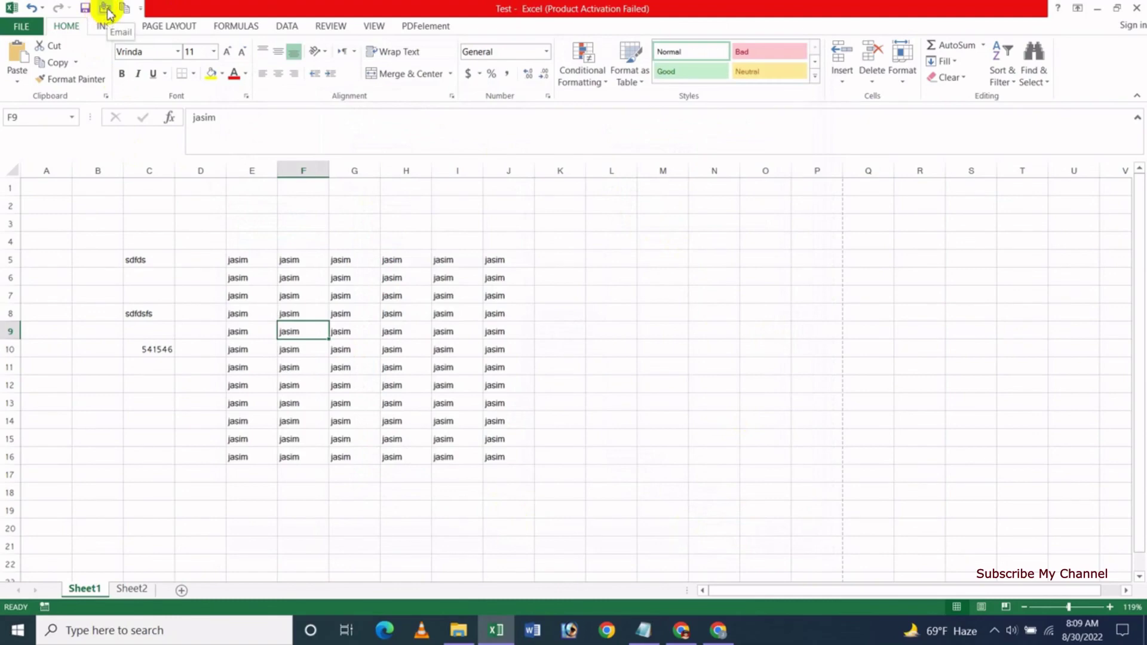
click(141, 9)
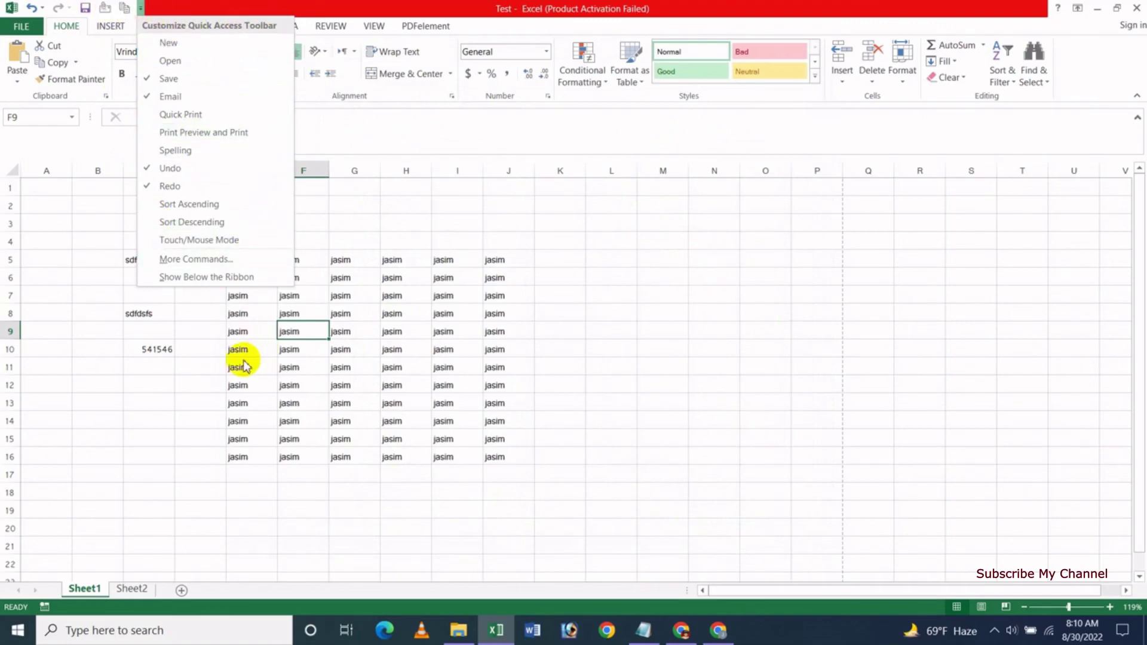
click(243, 366)
- Via File > Options, remove Email and Copy from the Quick Access Toolbar's current commands
click(18, 27)
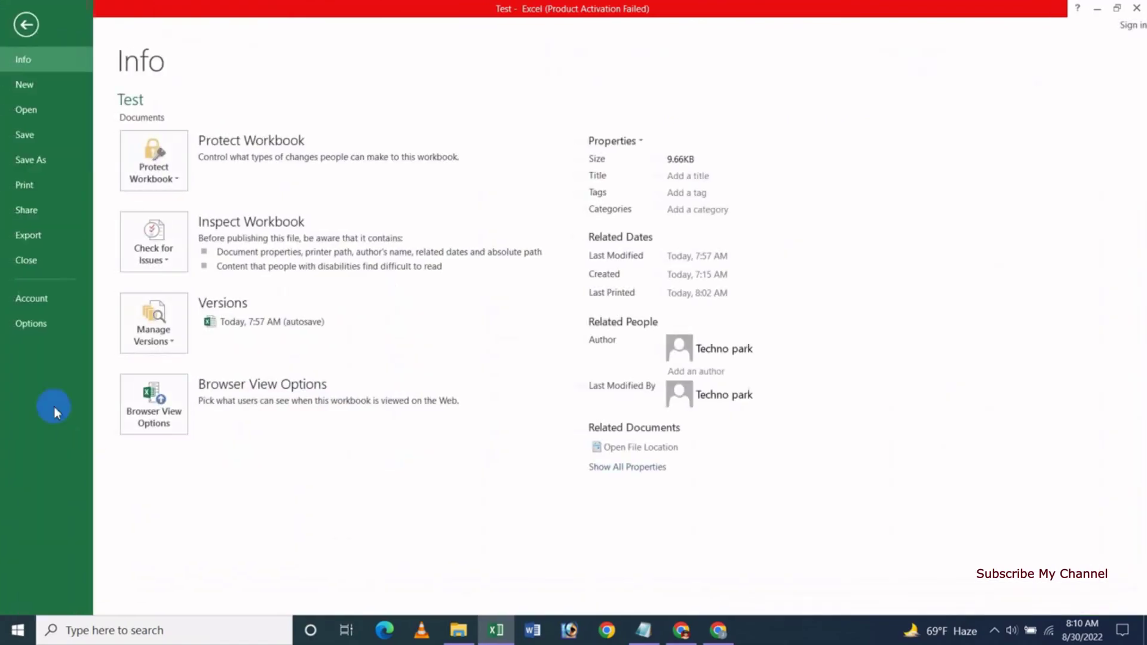
click(34, 324)
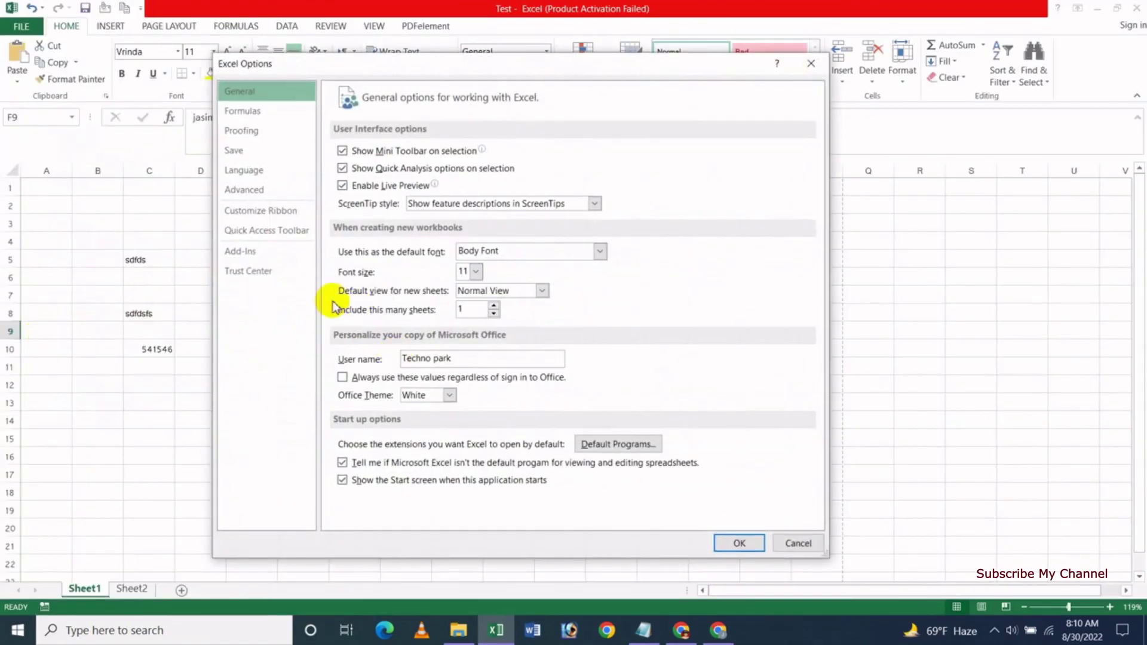
click(272, 237)
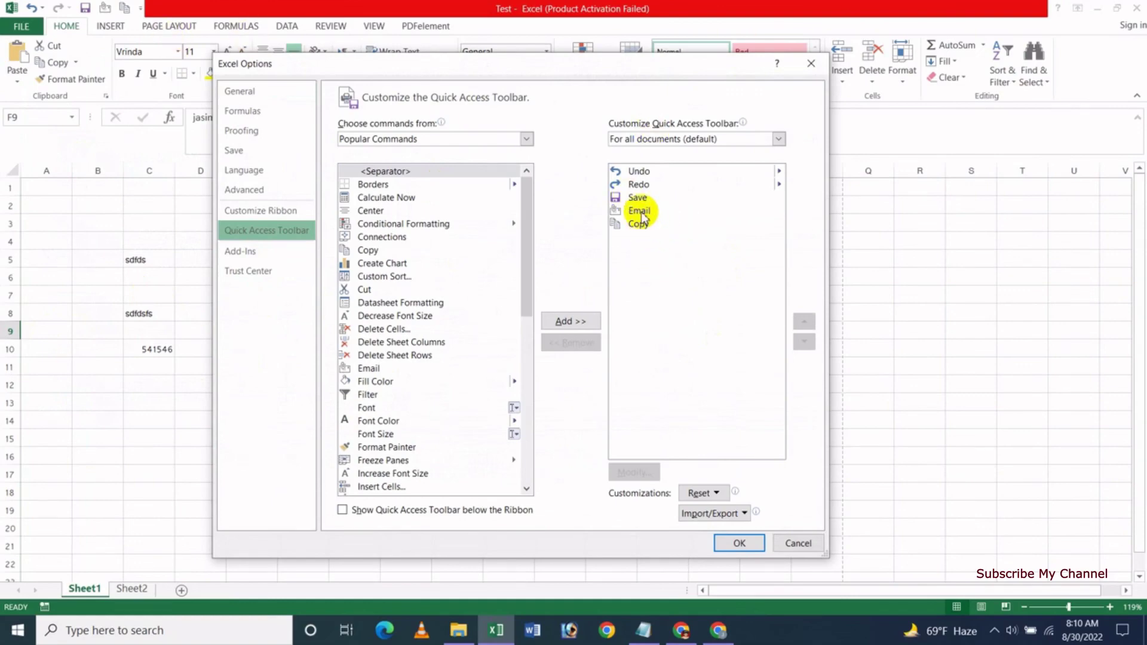
click(639, 212)
click(587, 346)
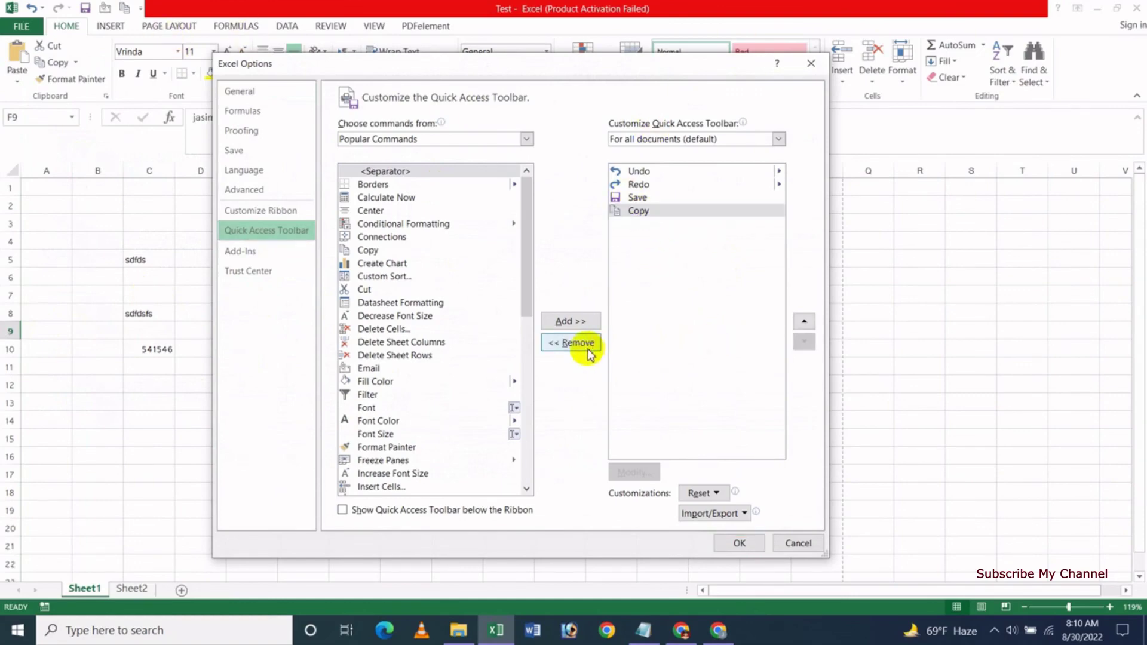
click(645, 211)
click(584, 348)
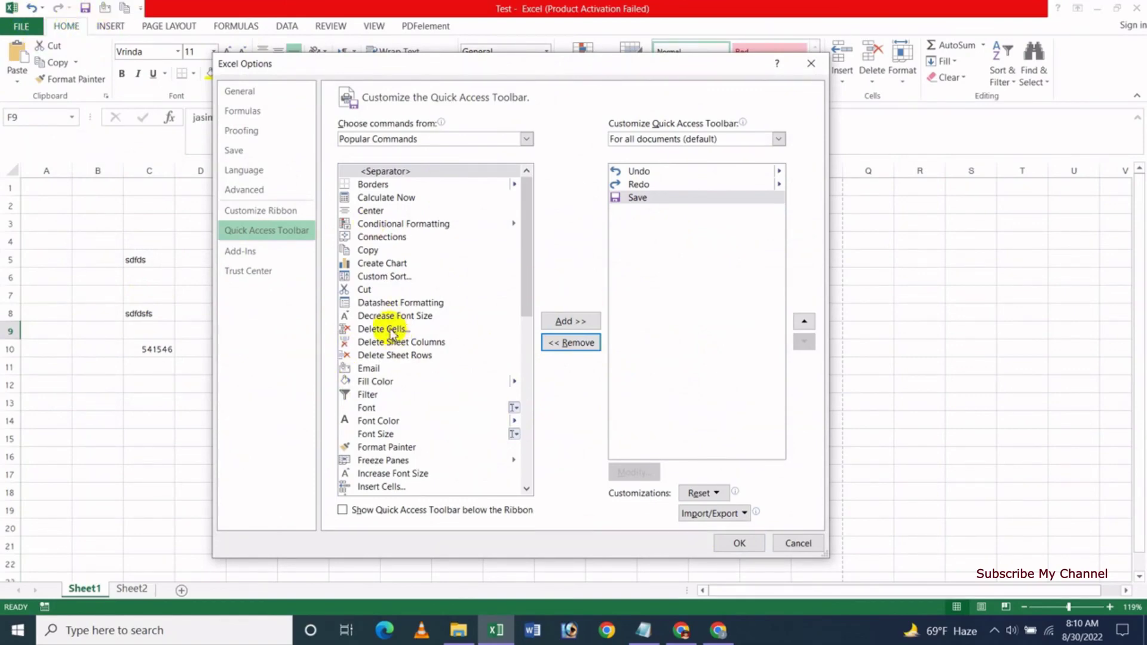
- In Customize Ribbon, uncheck the Insert and Page Layout main tabs and apply with OK
click(261, 212)
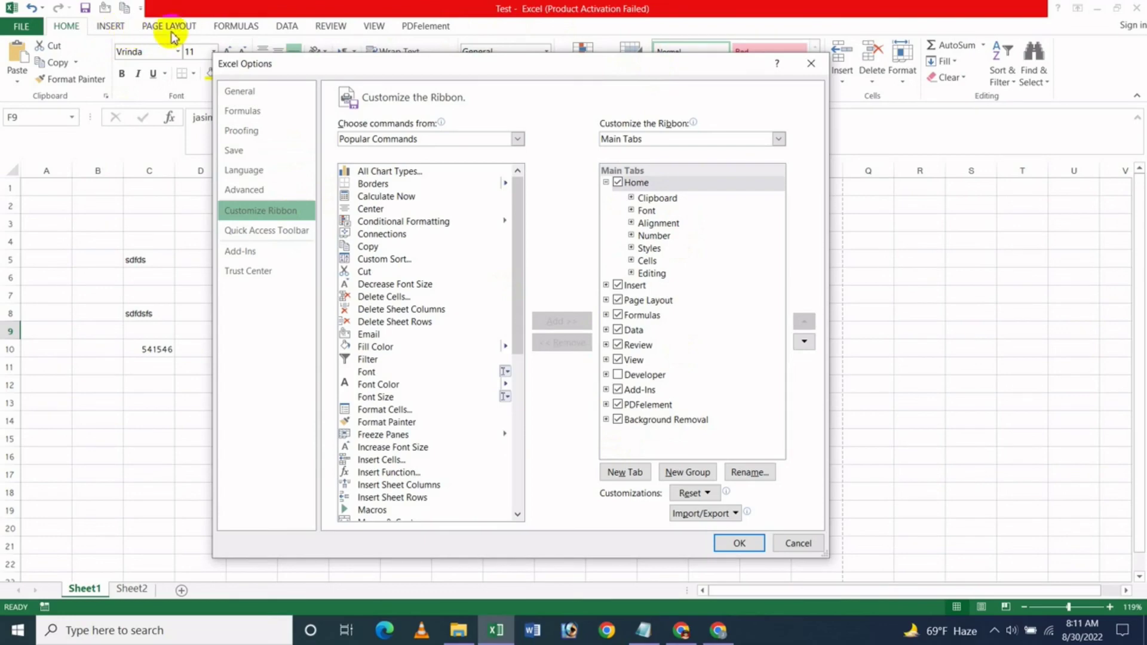
click(617, 284)
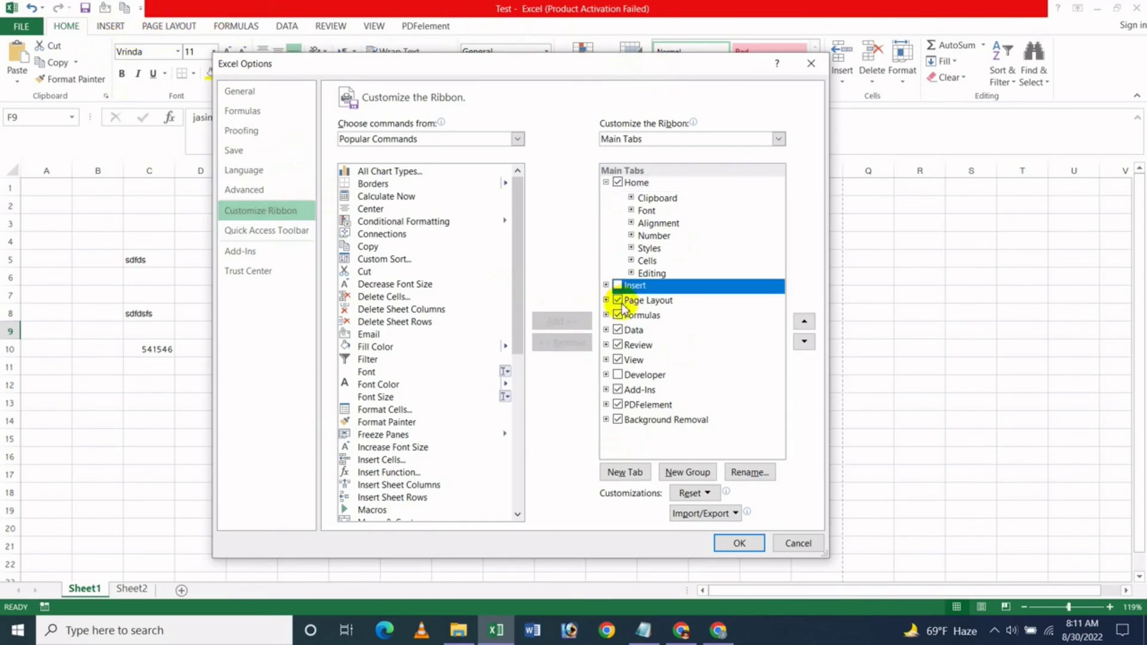
click(617, 300)
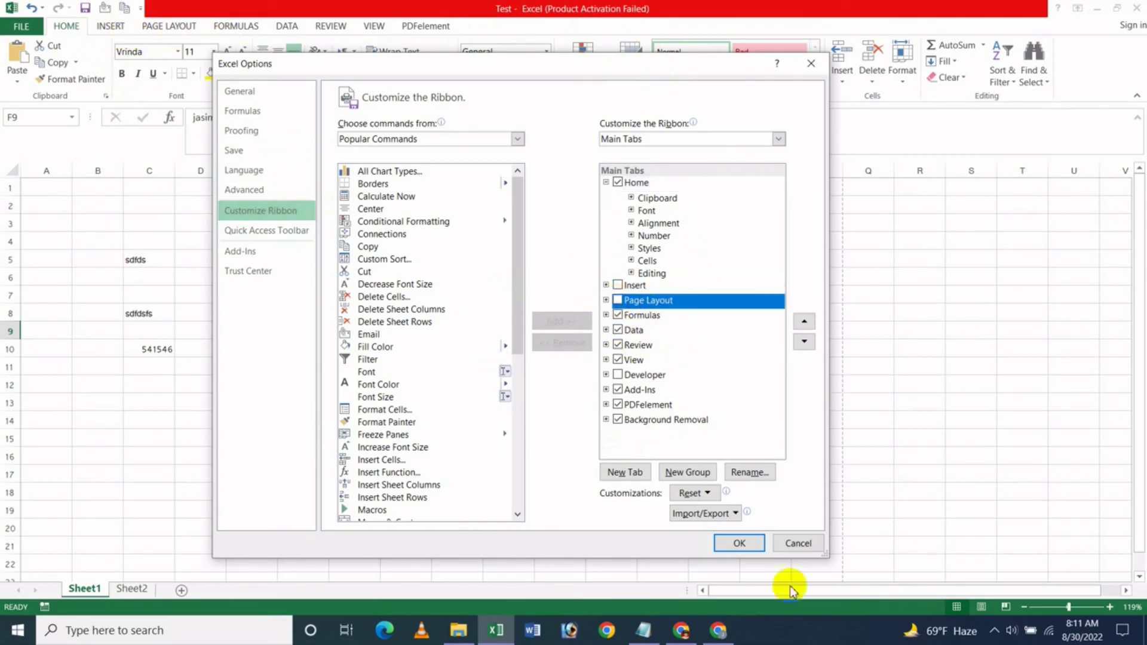
click(739, 541)
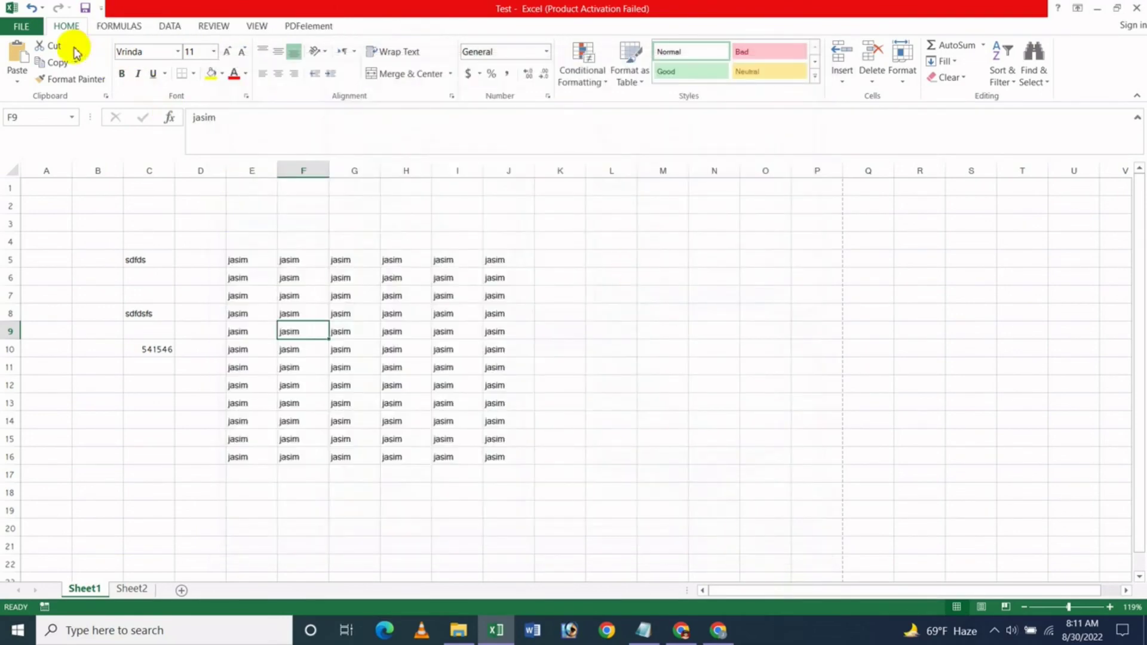
- Recheck the hidden main tabs in Excel Options' Customize Ribbon and apply with OK
click(134, 33)
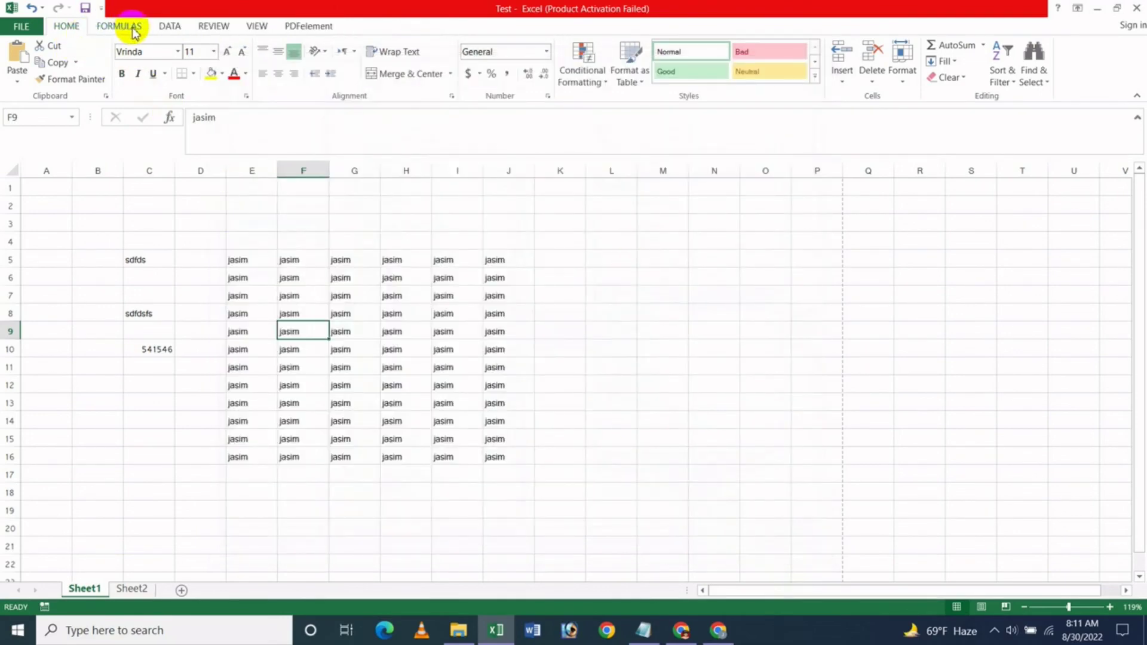
click(21, 26)
click(36, 325)
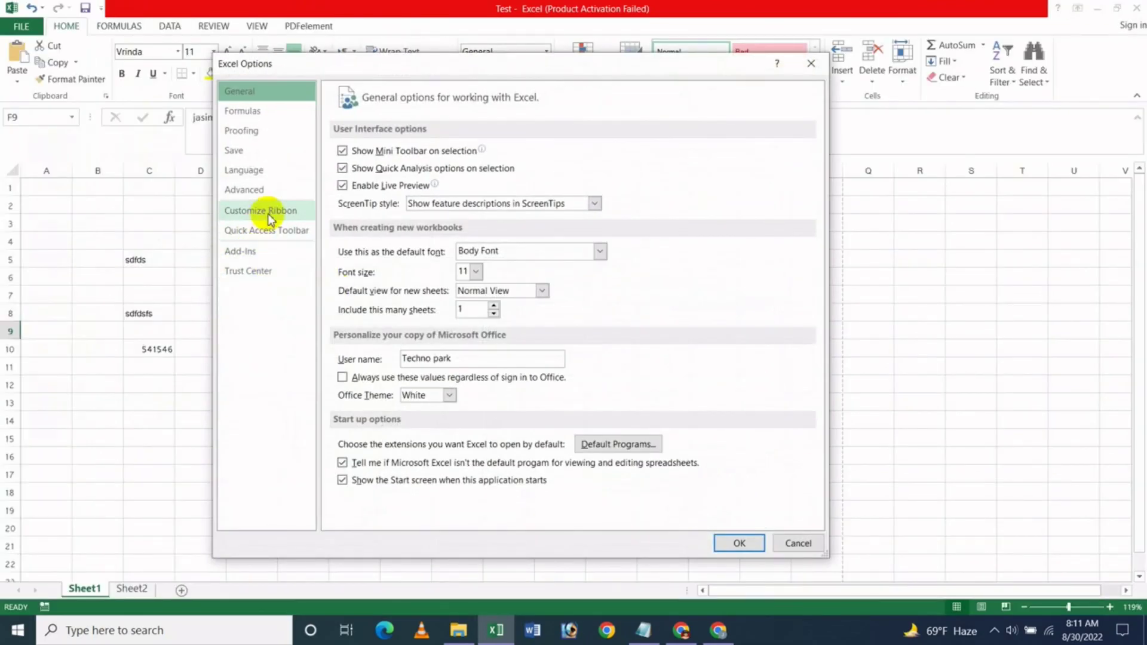
click(267, 216)
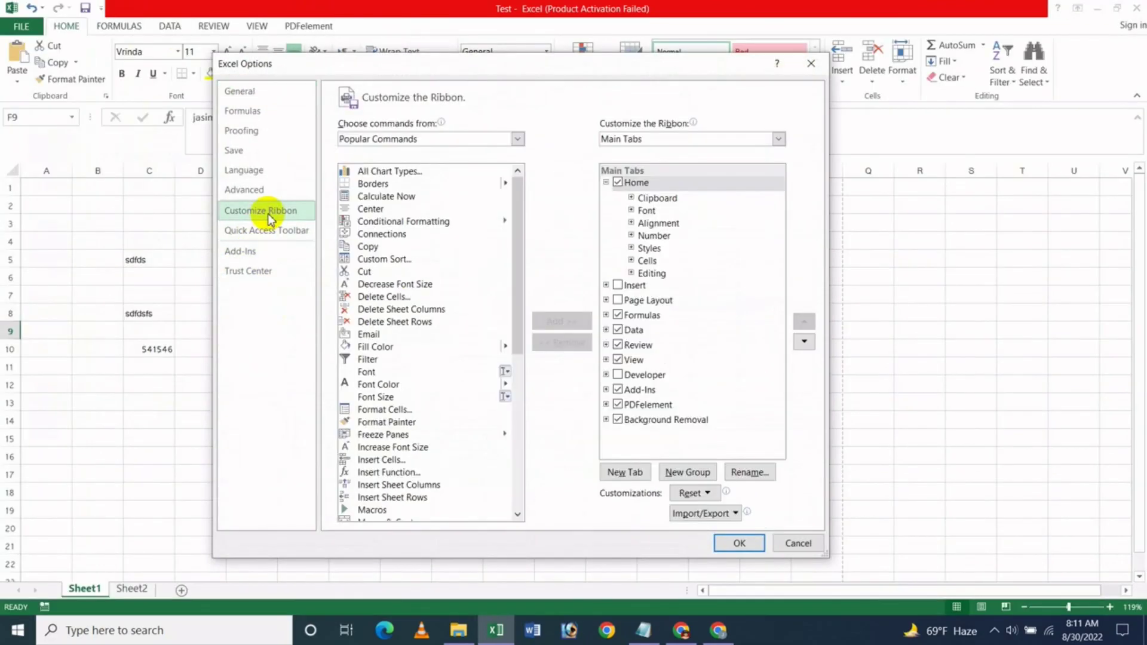
click(621, 298)
click(739, 543)
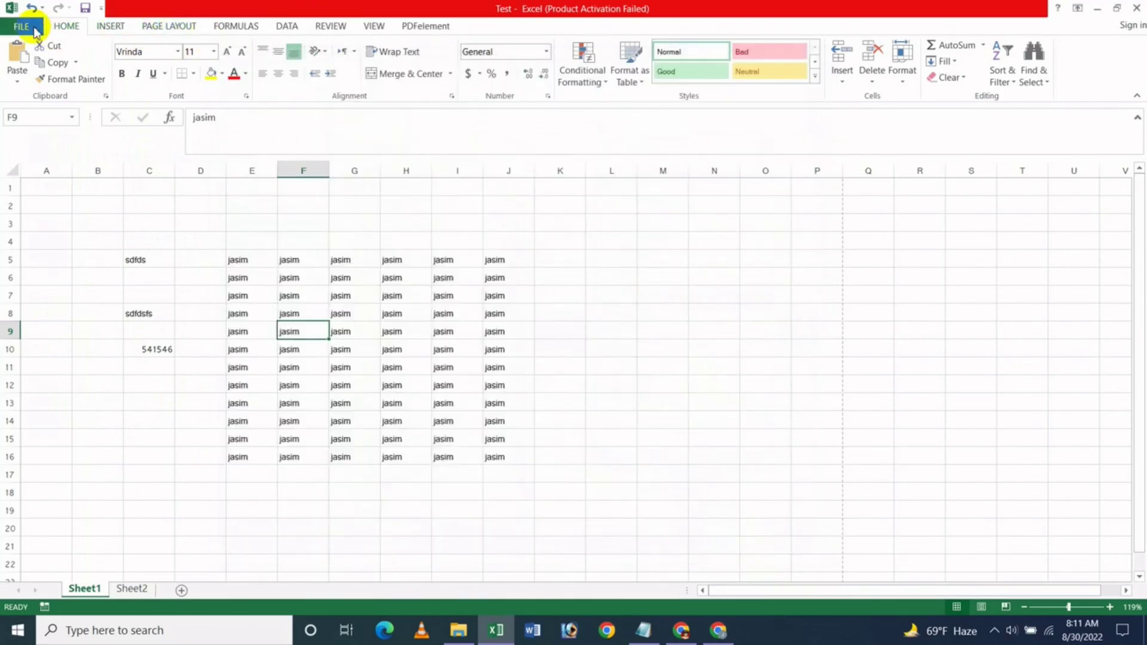
click(22, 26)
- Browse Excel Options through Customize Ribbon, Quick Access Toolbar and Add-Ins, ending on Language
click(51, 321)
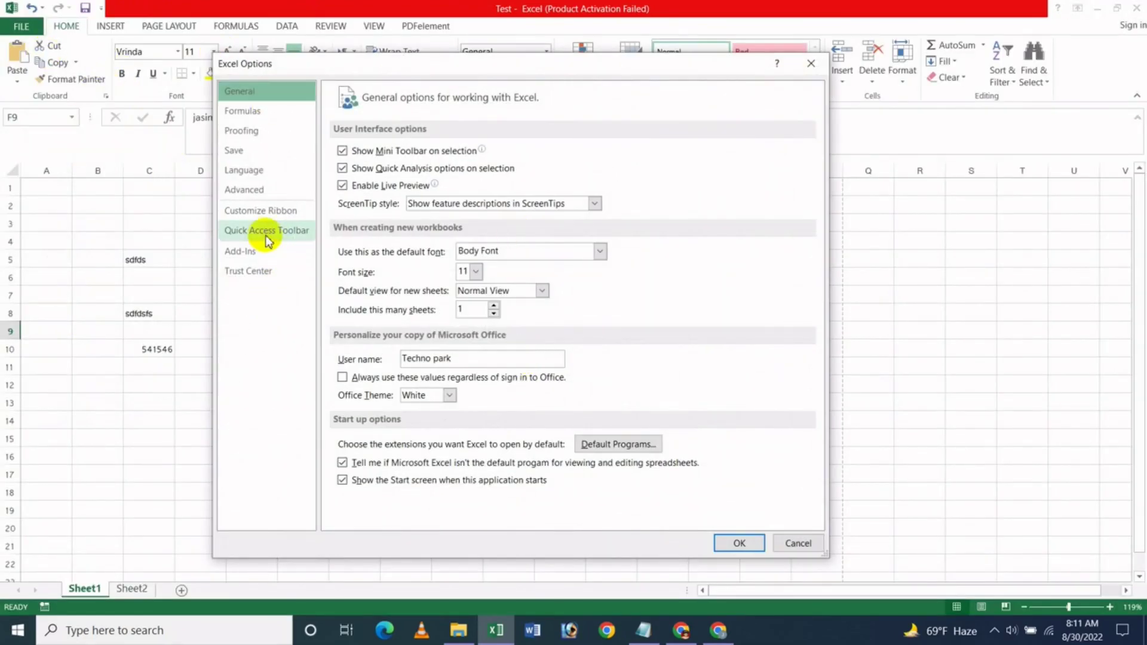
click(261, 215)
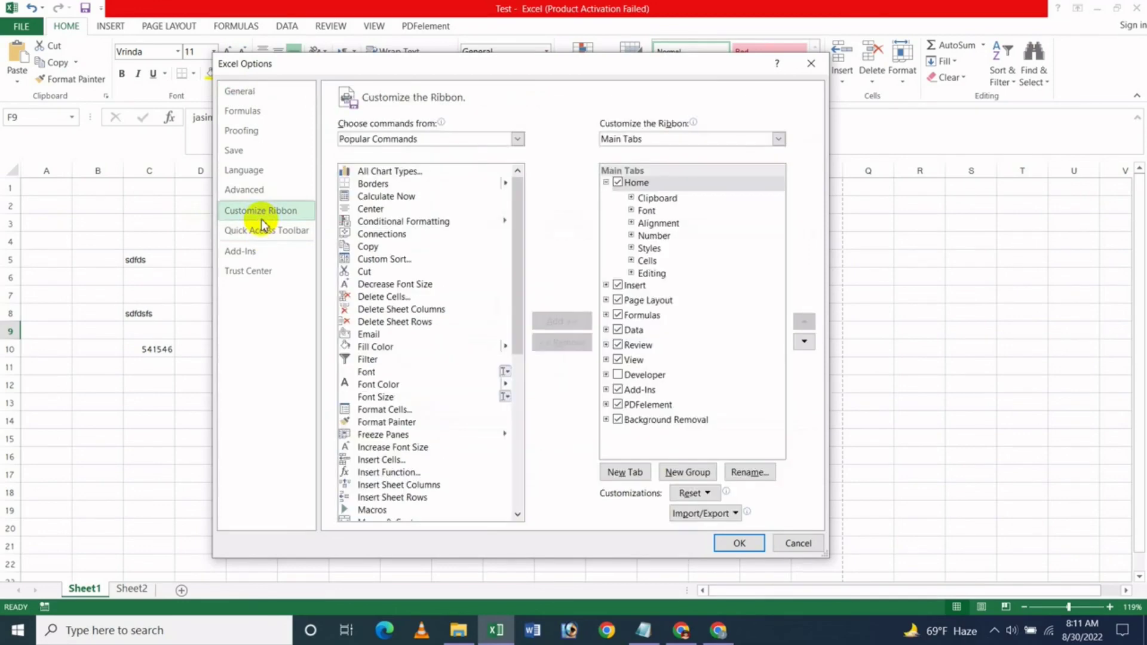
click(290, 230)
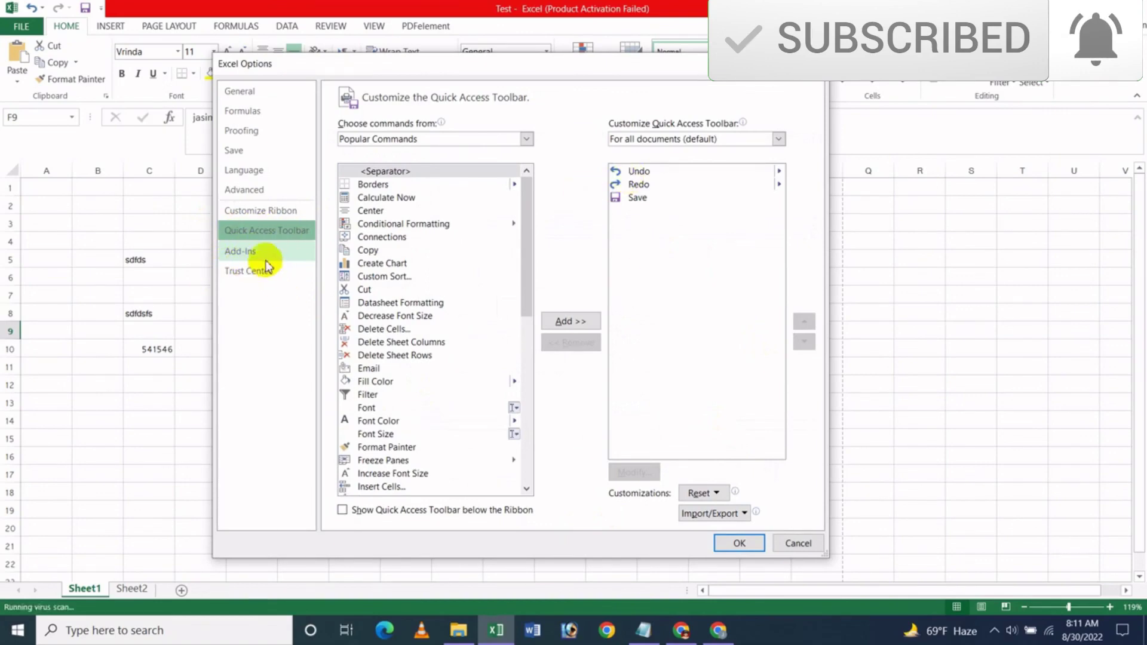
click(256, 251)
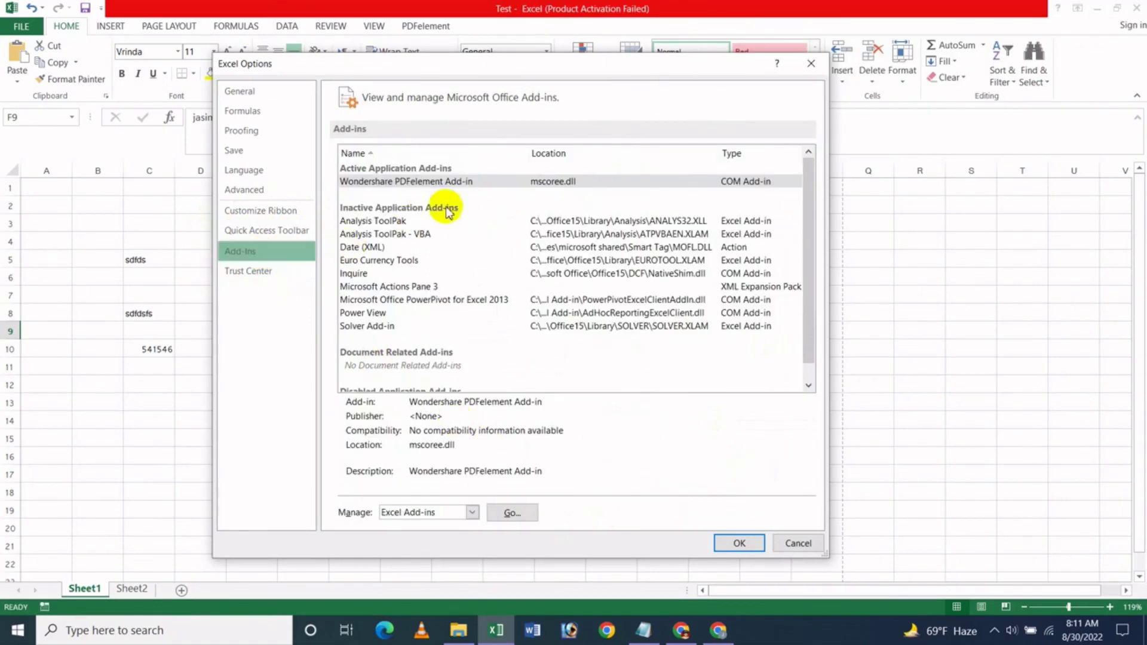
click(257, 172)
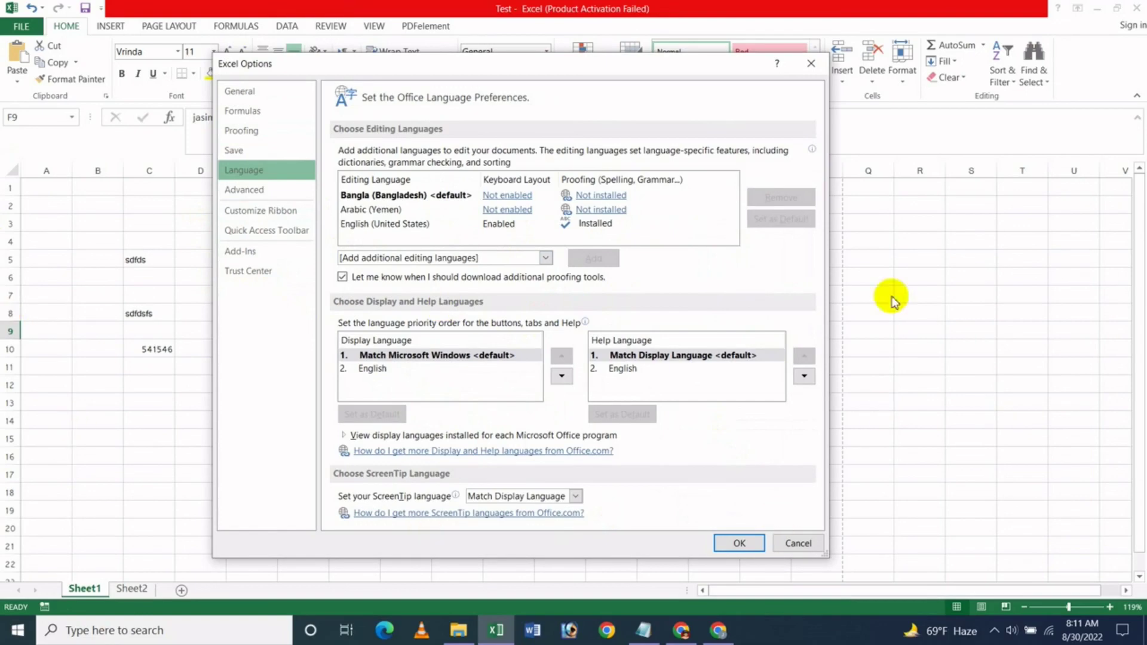
- Show the Save page: Excel Workbook format, AutoRecover every 10 minutes
click(234, 152)
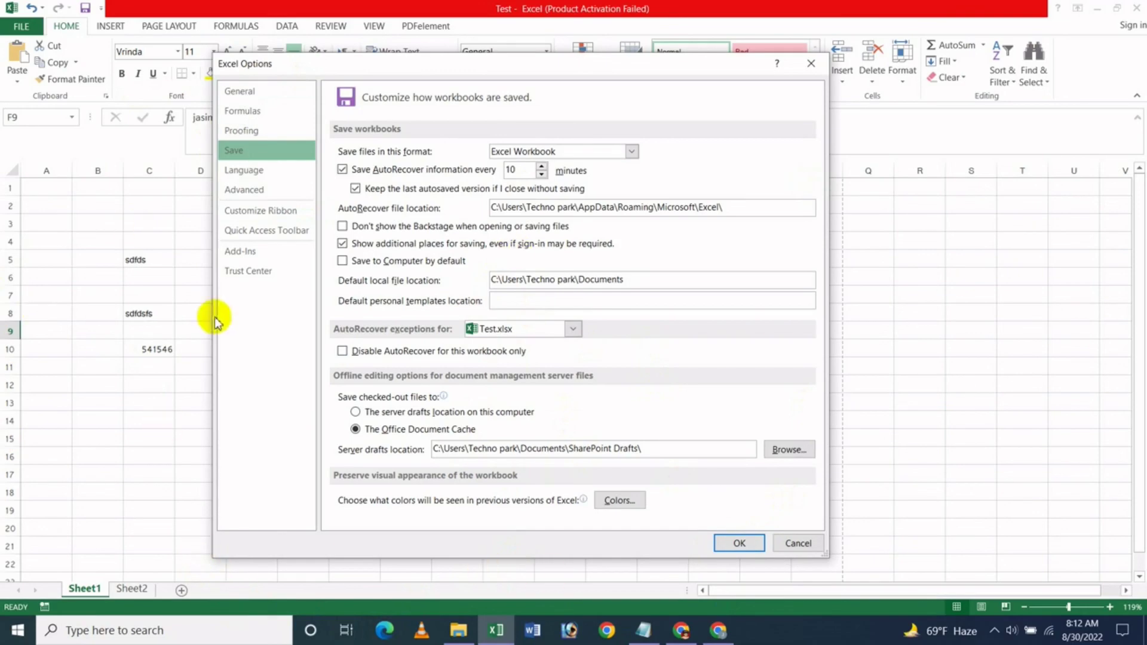
- View the Proofing and Formulas pages, then go back to General
click(254, 130)
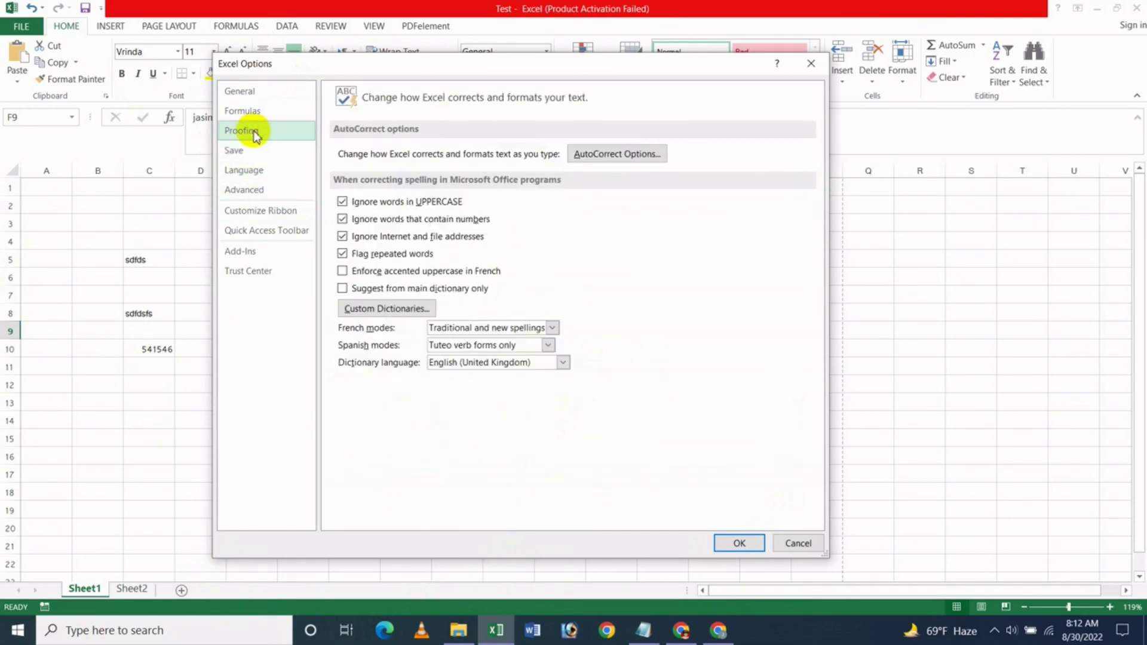
click(262, 114)
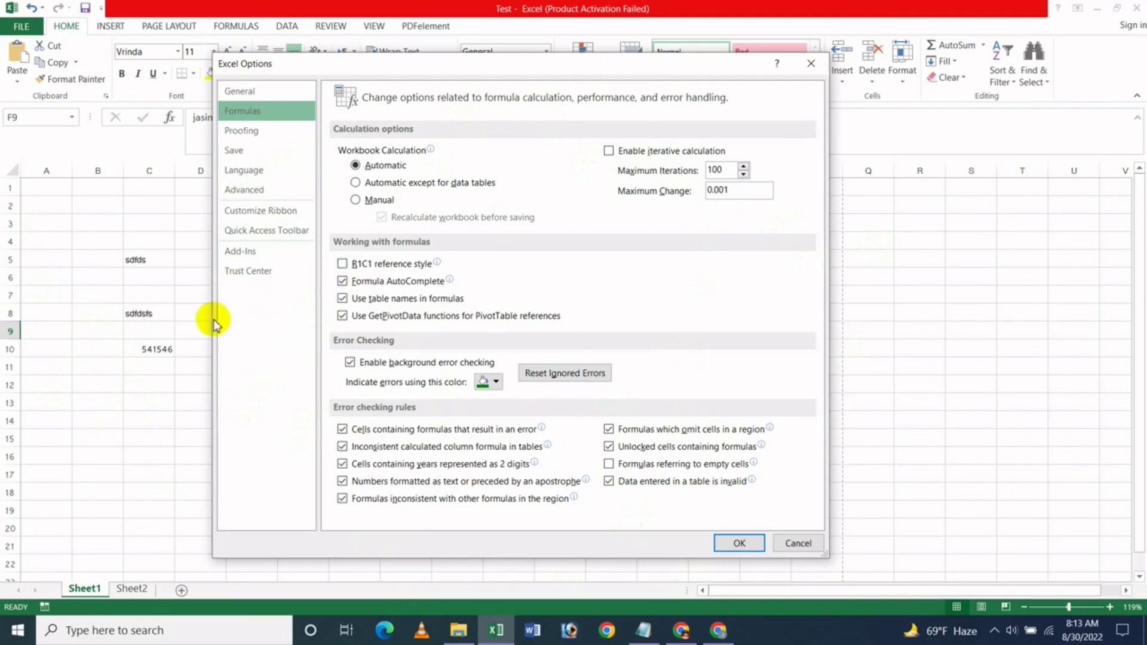
click(239, 91)
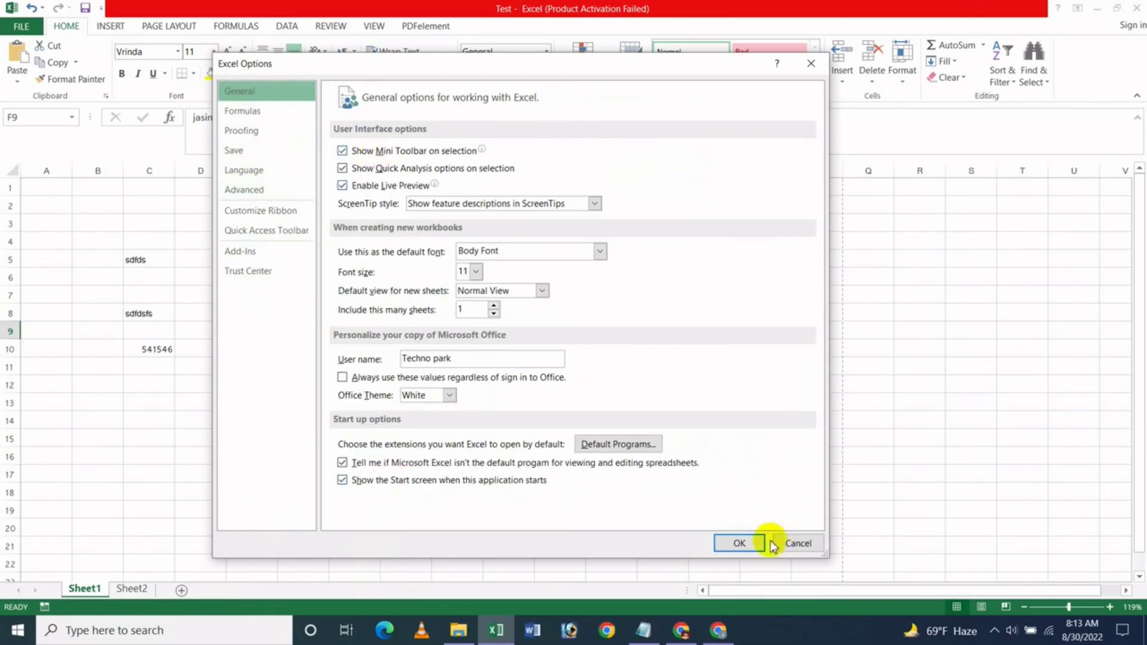
- Close Excel Options, select cells H12 and I10, then switch to the Chrome browser
click(740, 544)
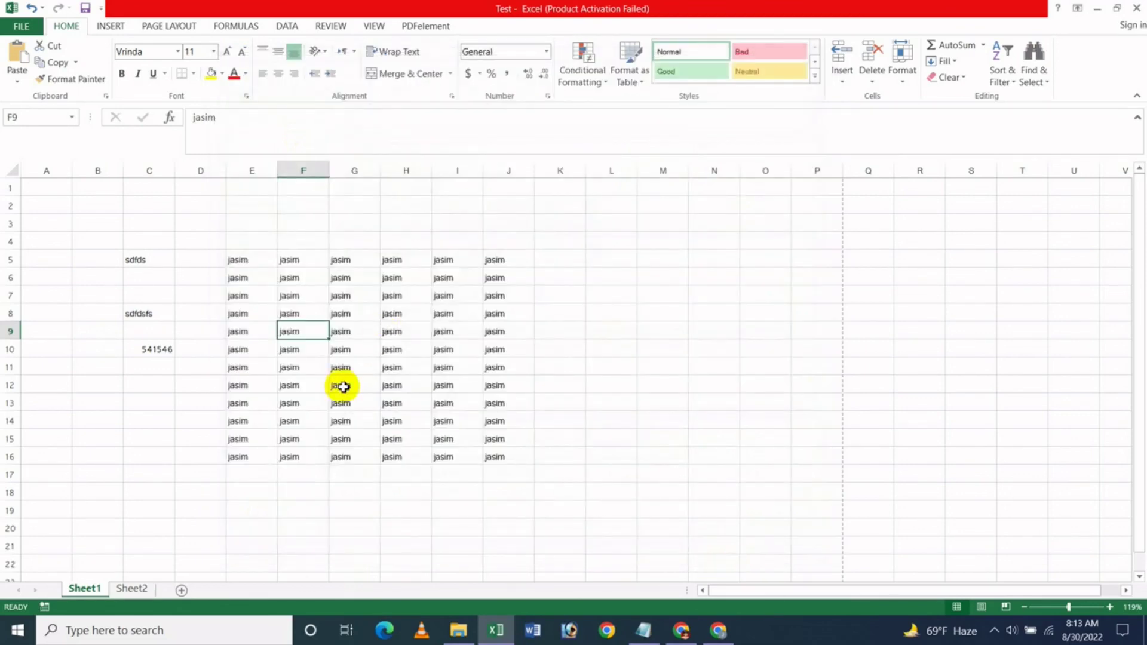
click(422, 378)
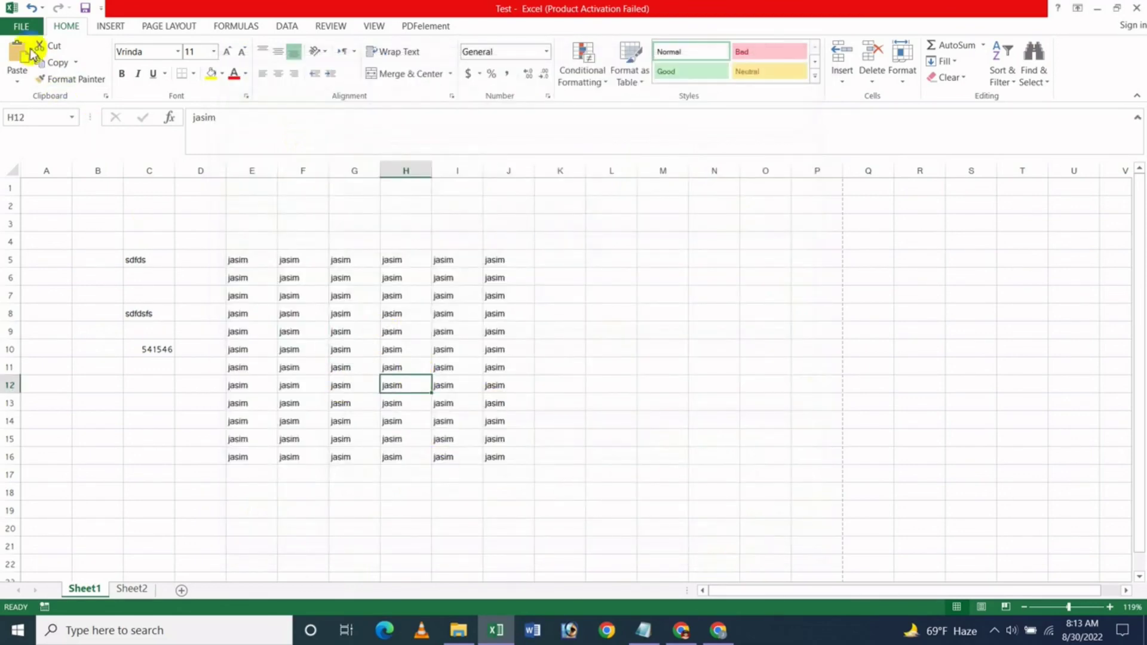
click(22, 26)
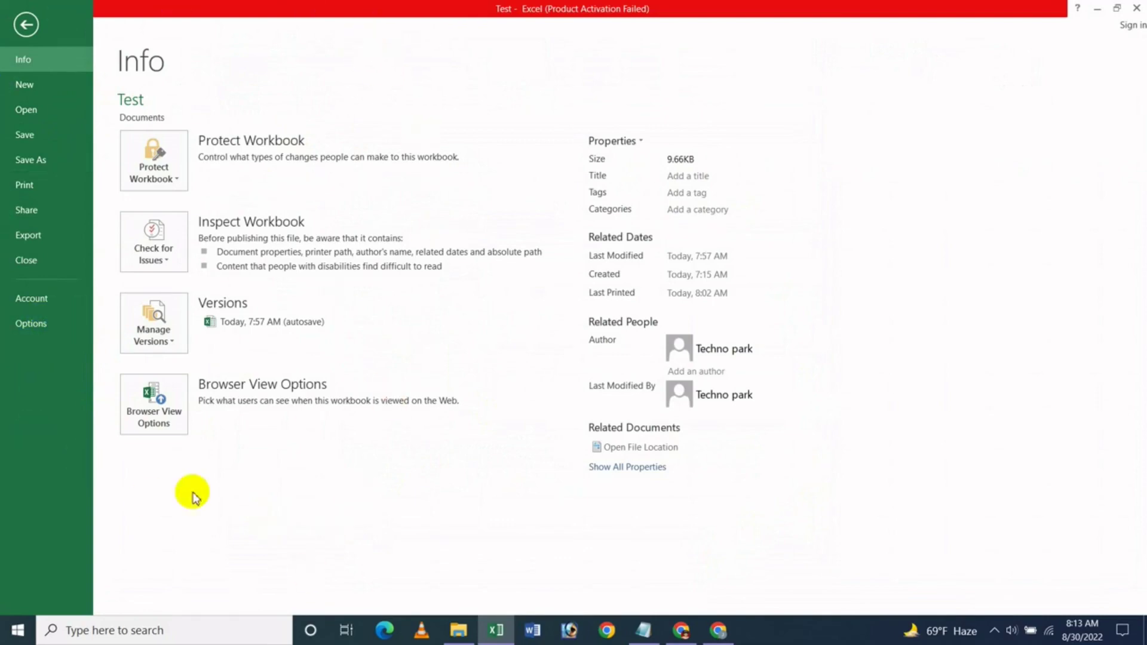
click(25, 24)
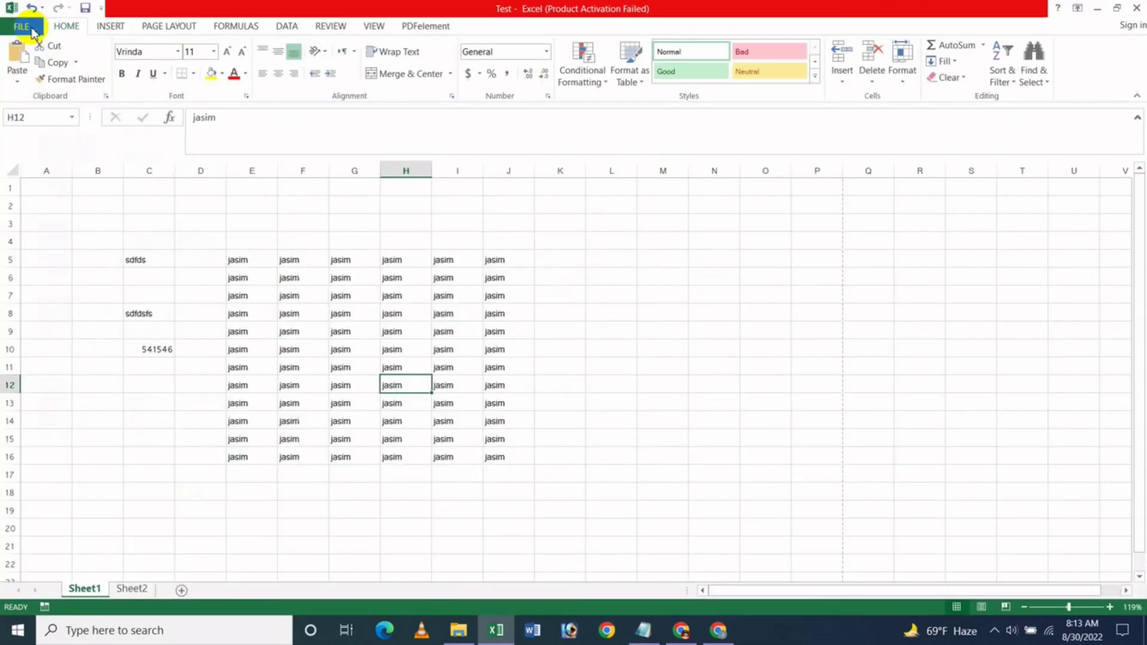
click(477, 344)
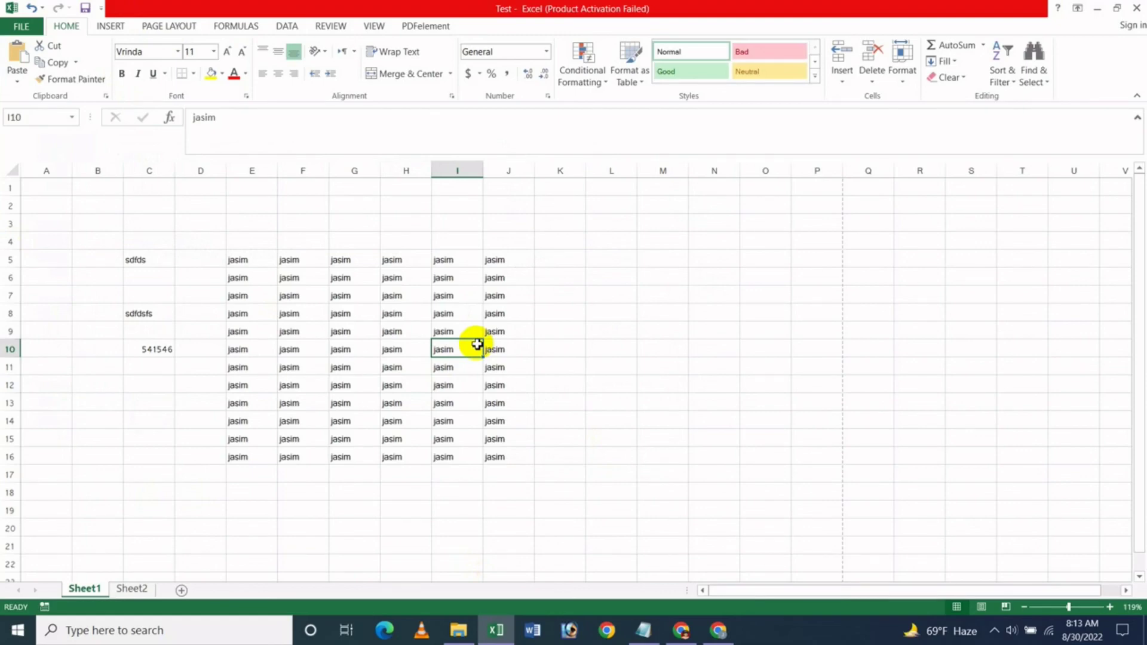
click(718, 630)
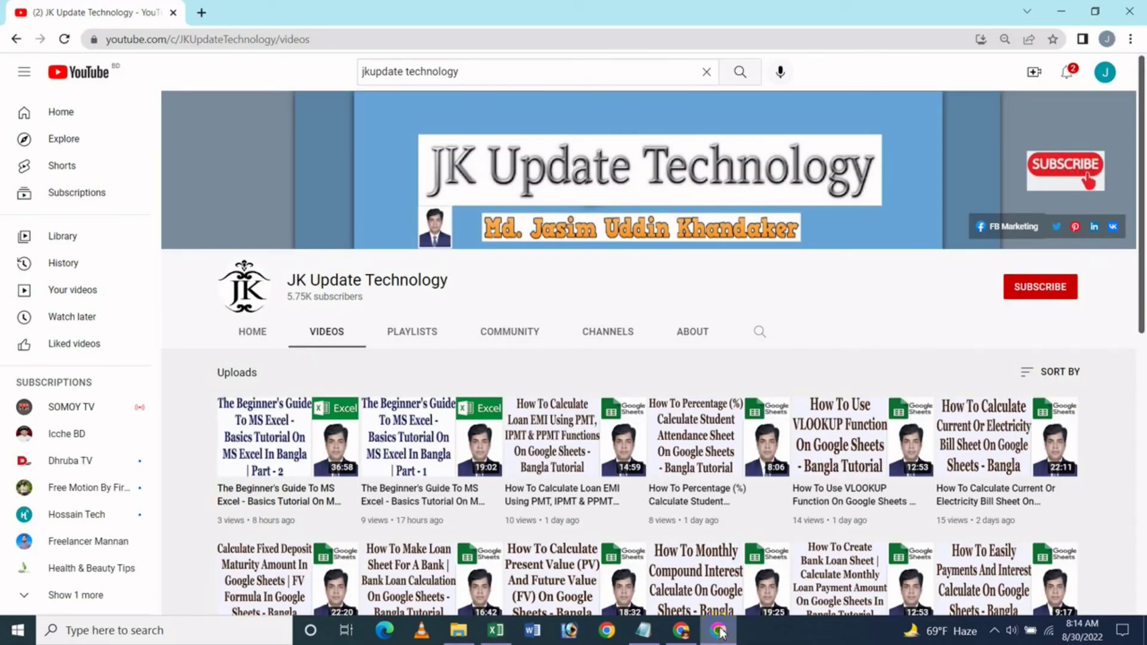